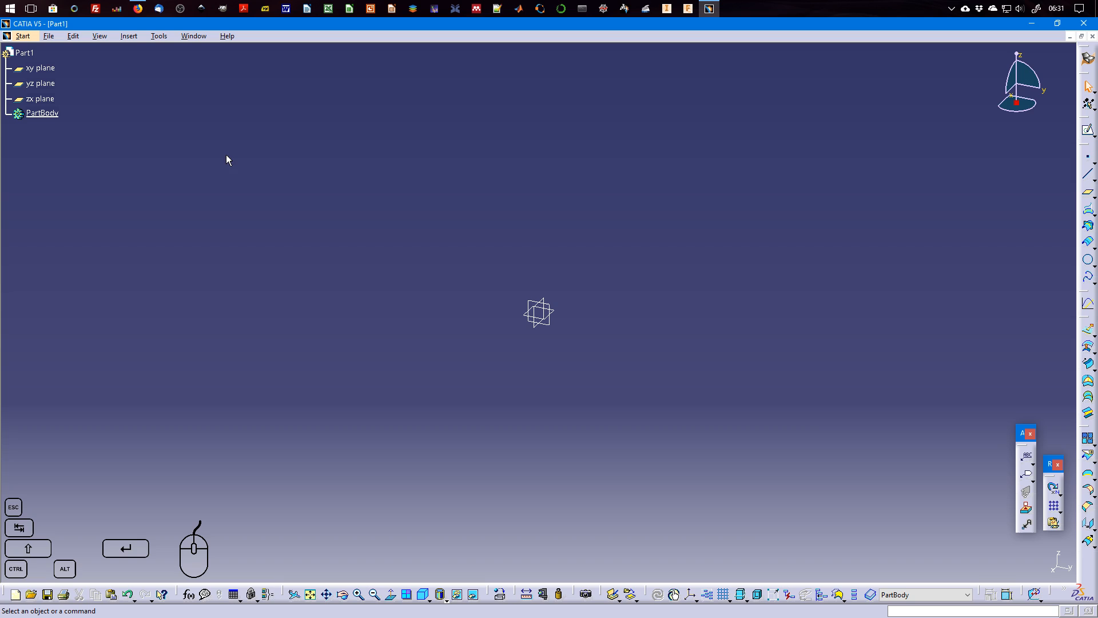
In the Parameters and Measure options, enable parameter display with value and with formula, and surround parameter names with the symbol `.
click(159, 36)
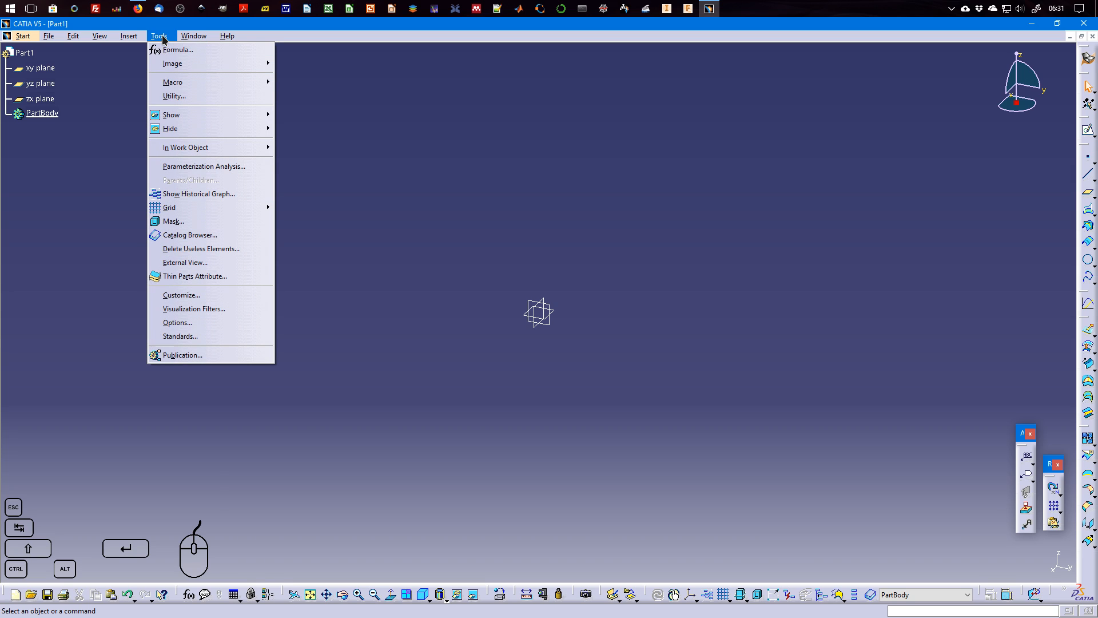
click(187, 324)
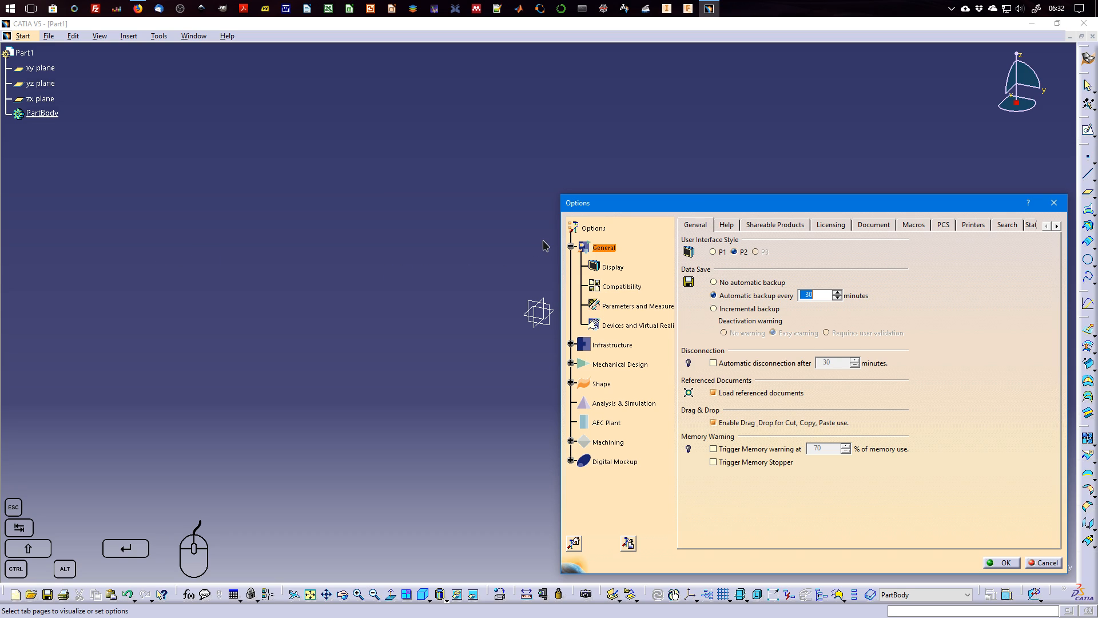
click(629, 306)
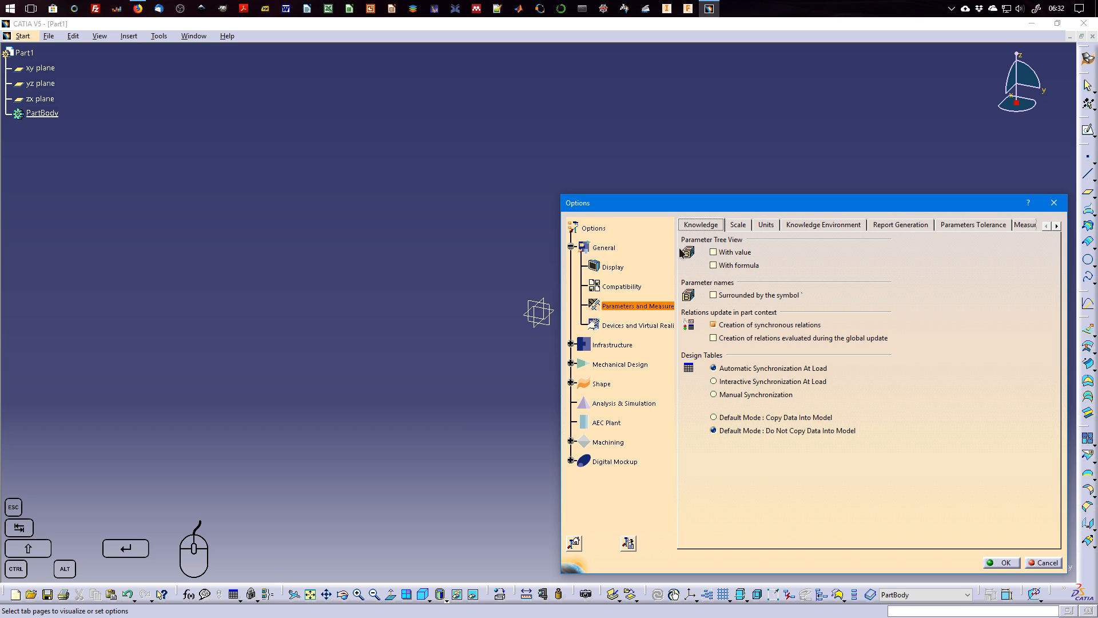
click(730, 253)
click(740, 266)
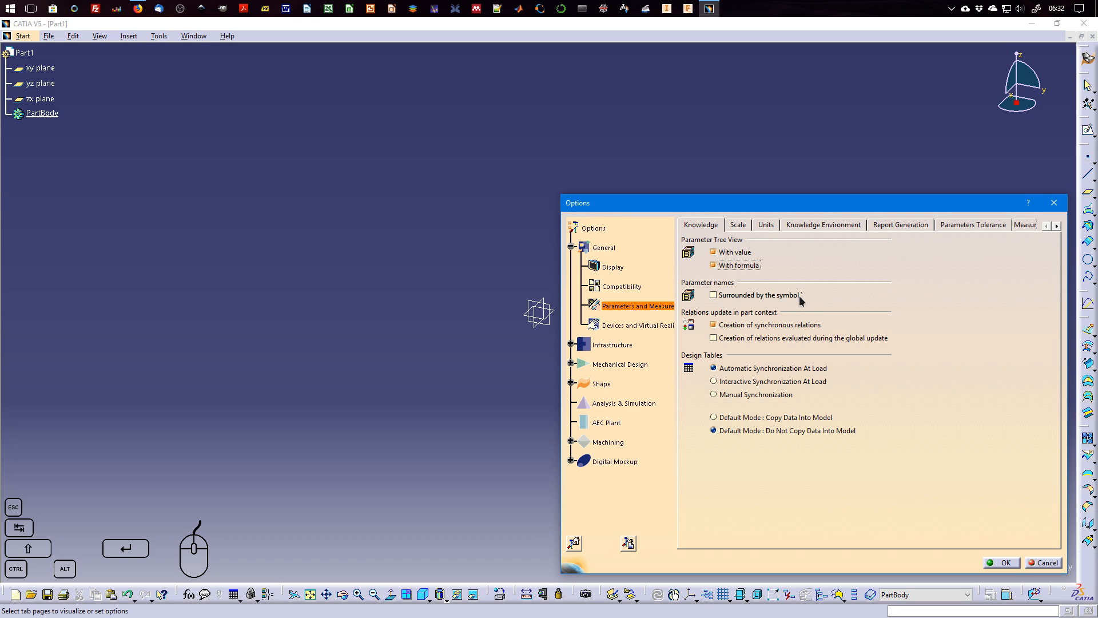
click(747, 298)
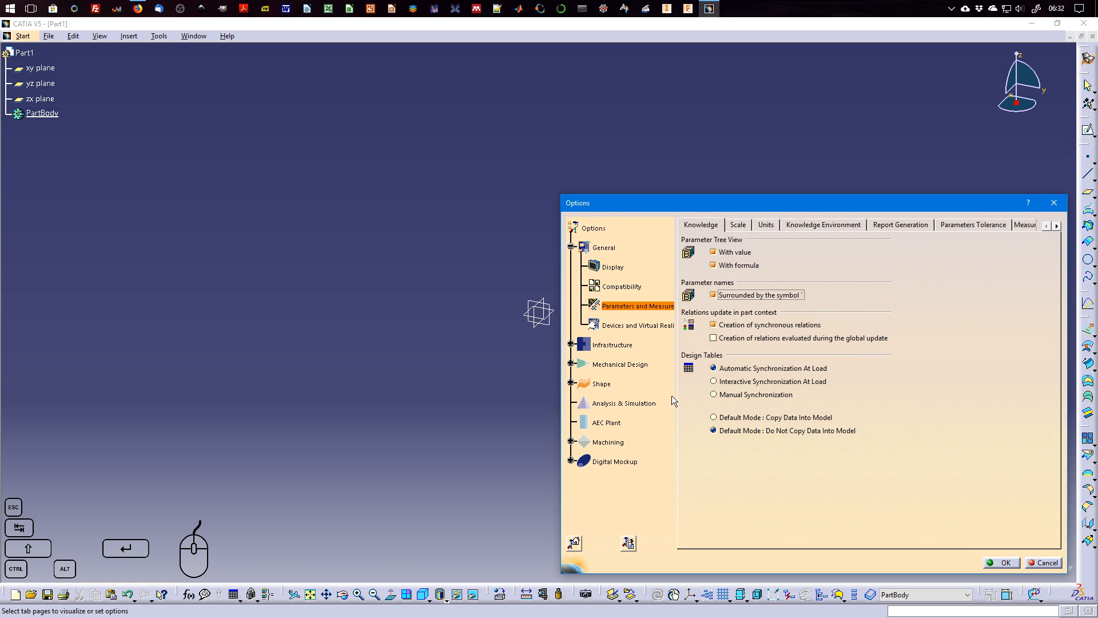
Activate the Parameters and Relations nodes in the Product Structure tree customization options.
click(571, 344)
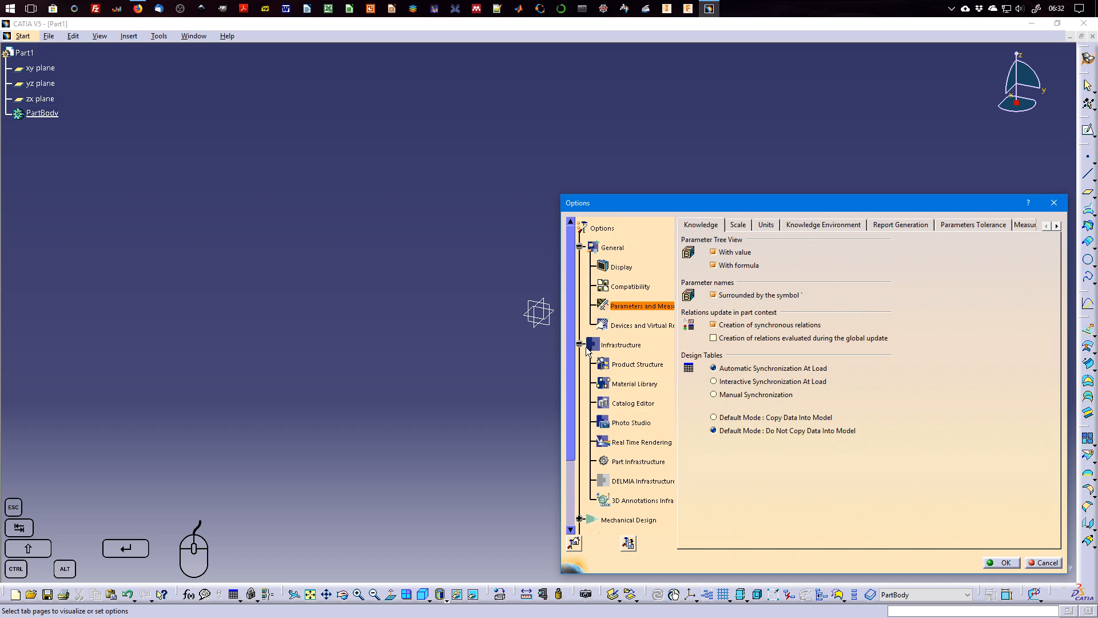
click(625, 366)
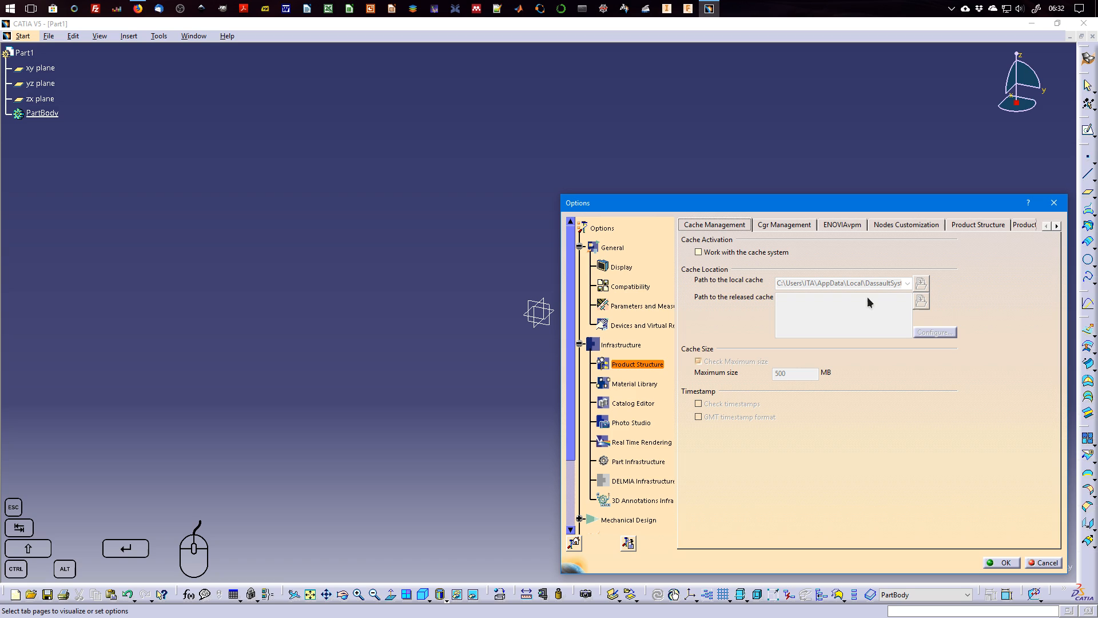
click(1056, 227)
click(1057, 227)
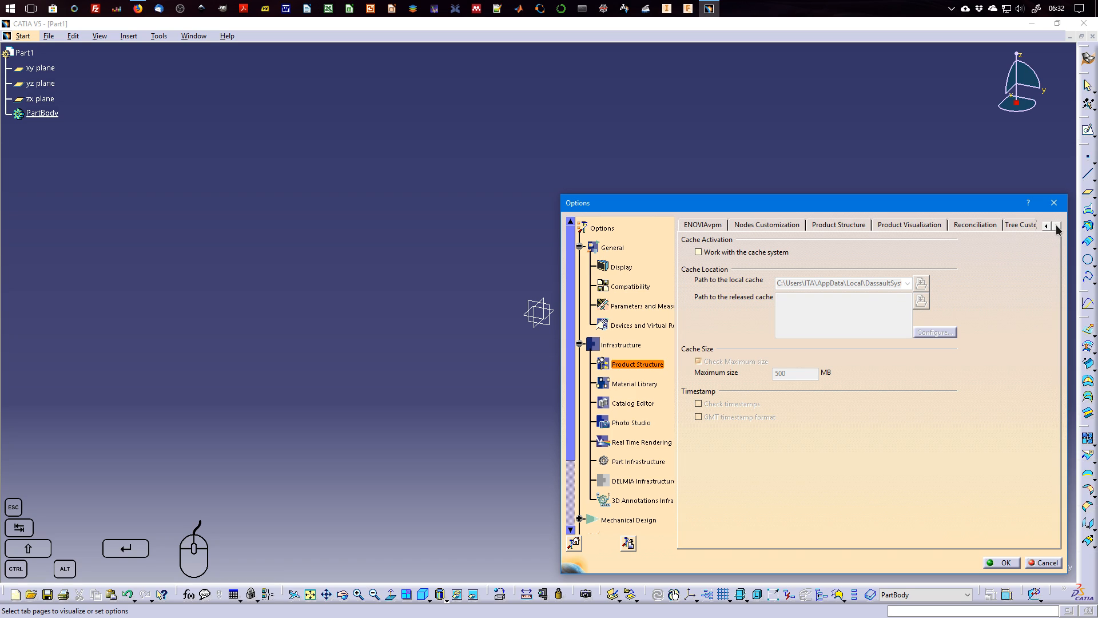
click(1057, 226)
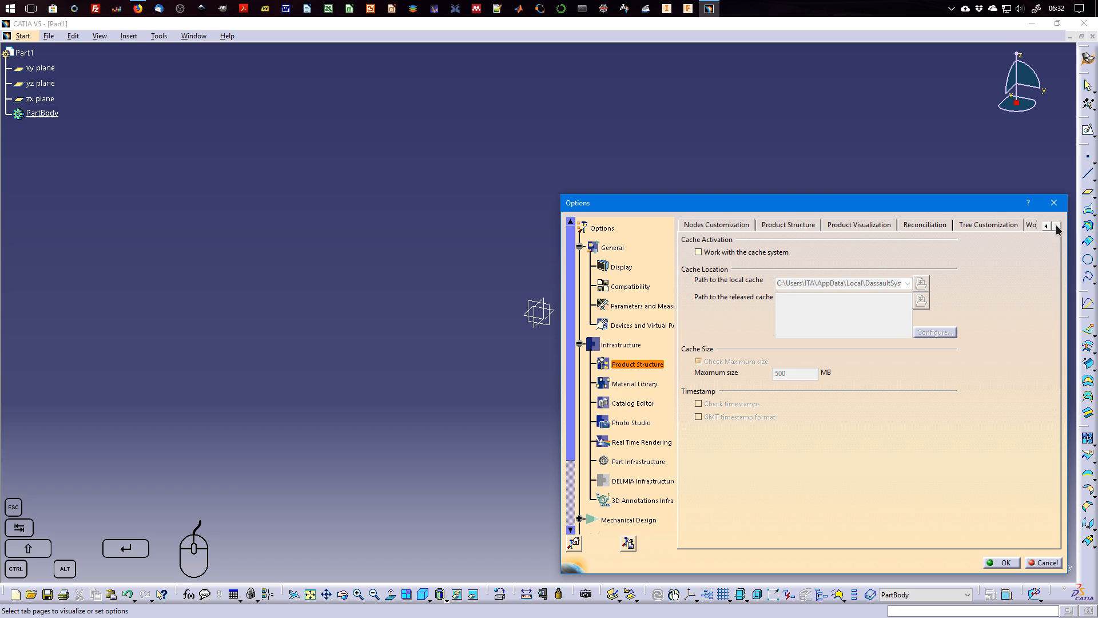
click(991, 225)
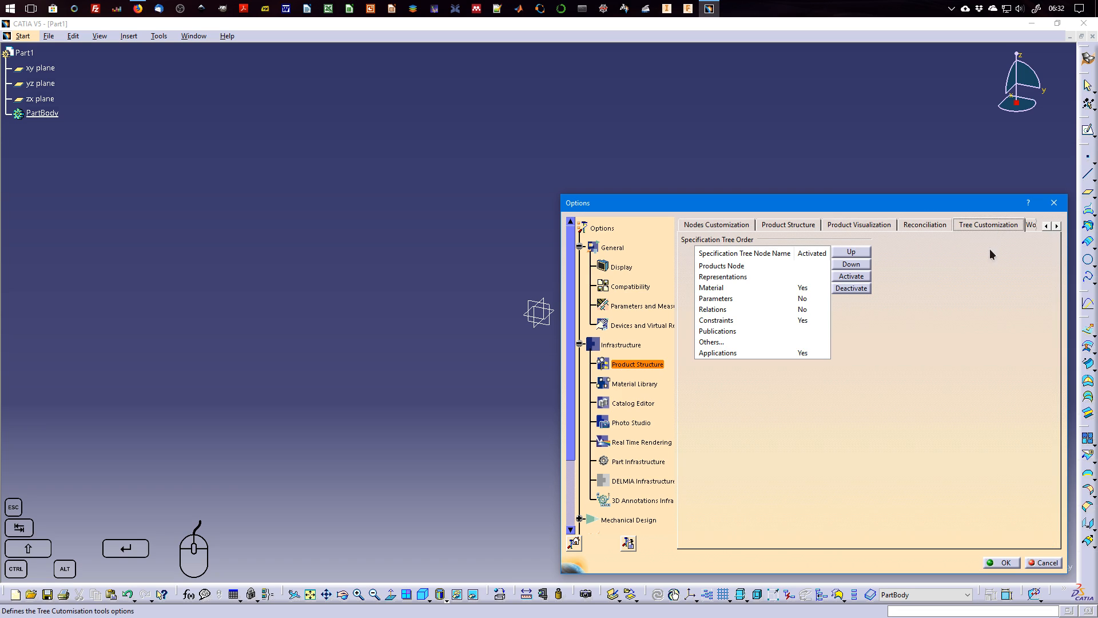
click(724, 299)
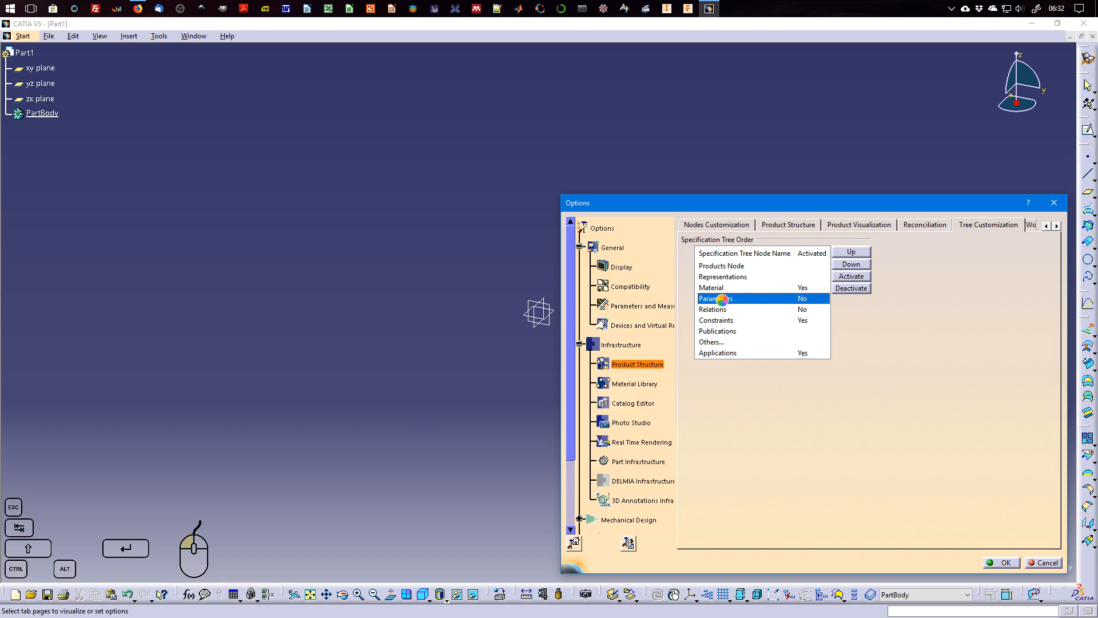
click(725, 309)
click(723, 298)
click(721, 308)
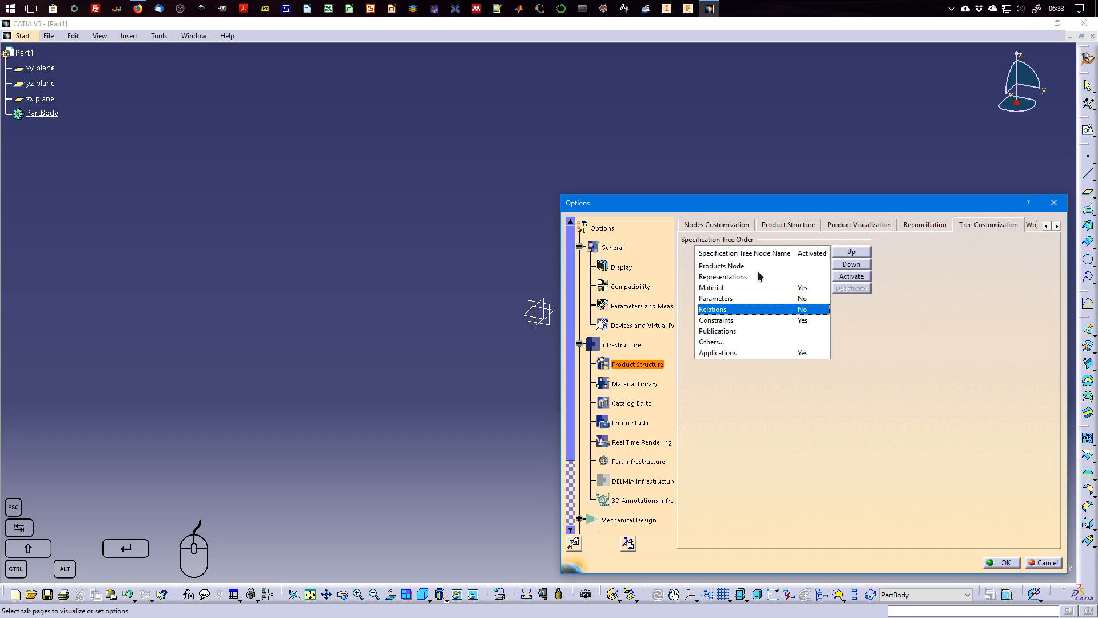
click(738, 299)
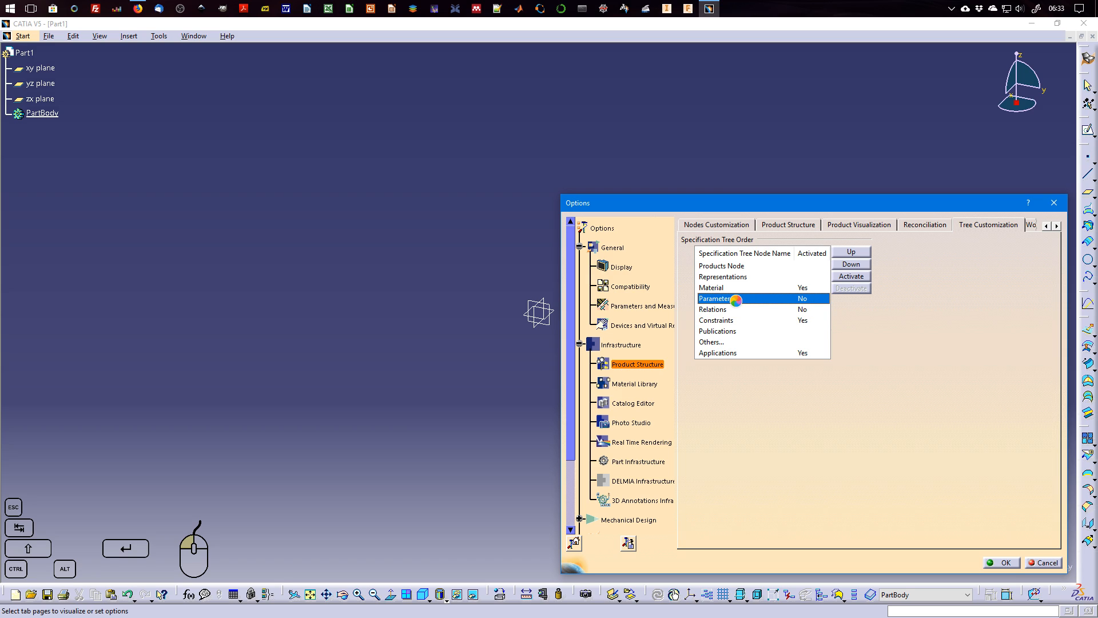
click(861, 280)
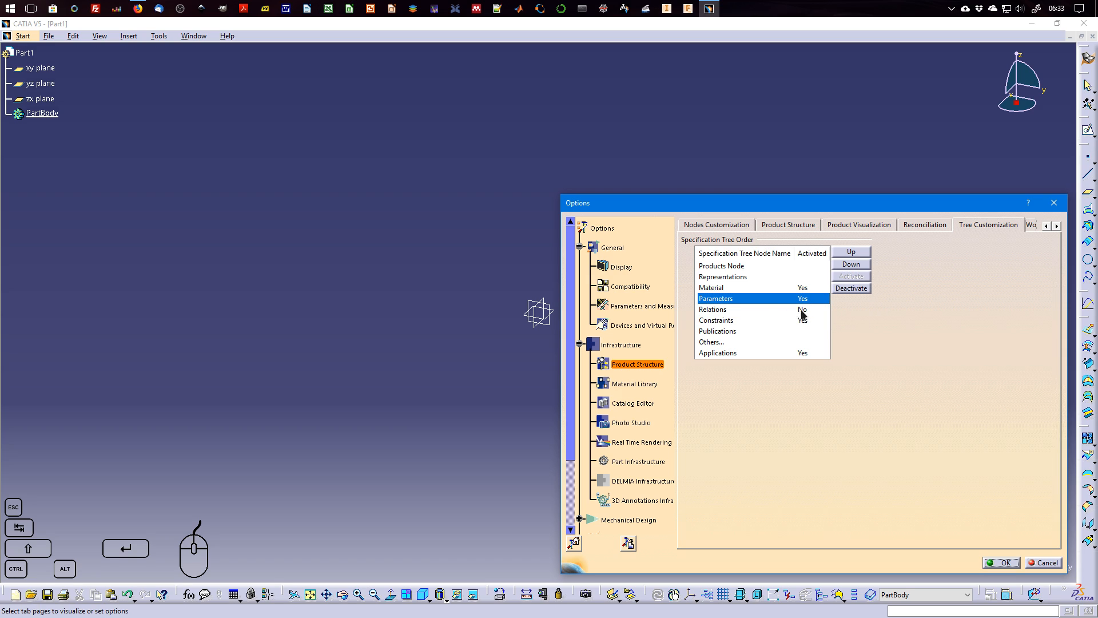
click(737, 309)
click(861, 279)
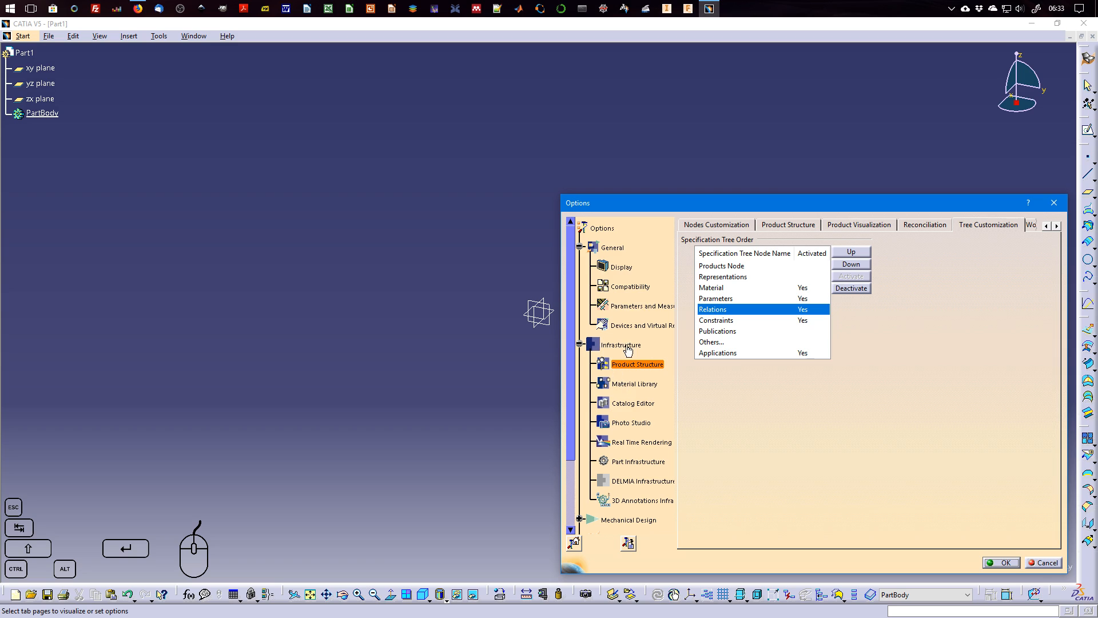
Enable Constraints, Parameters and Relations in the Part Infrastructure specification tree display options and apply the settings.
click(626, 464)
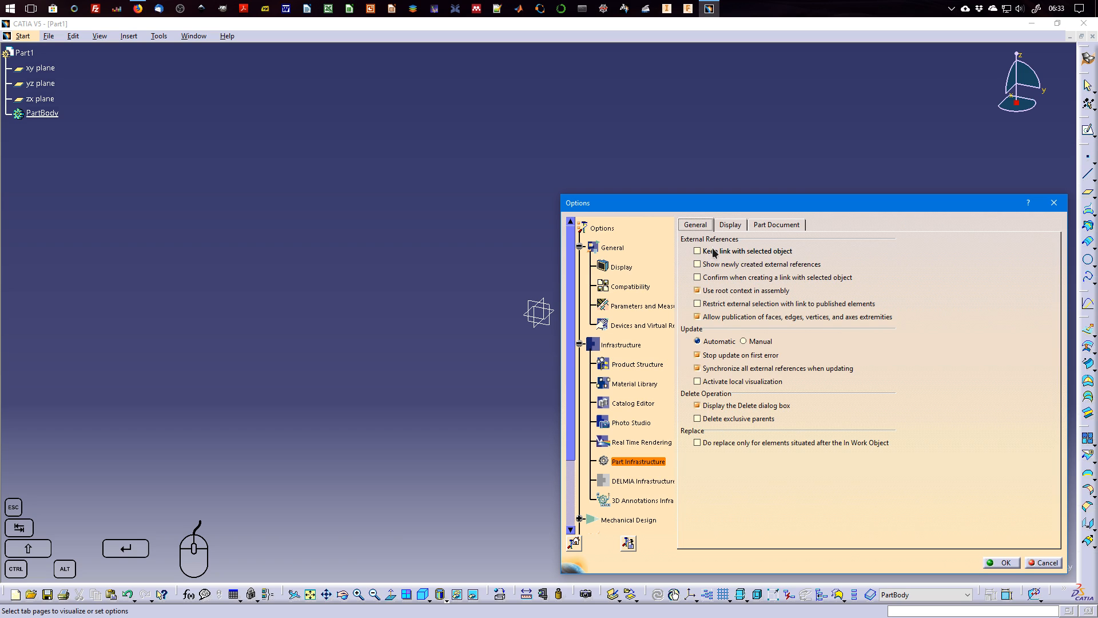
click(730, 226)
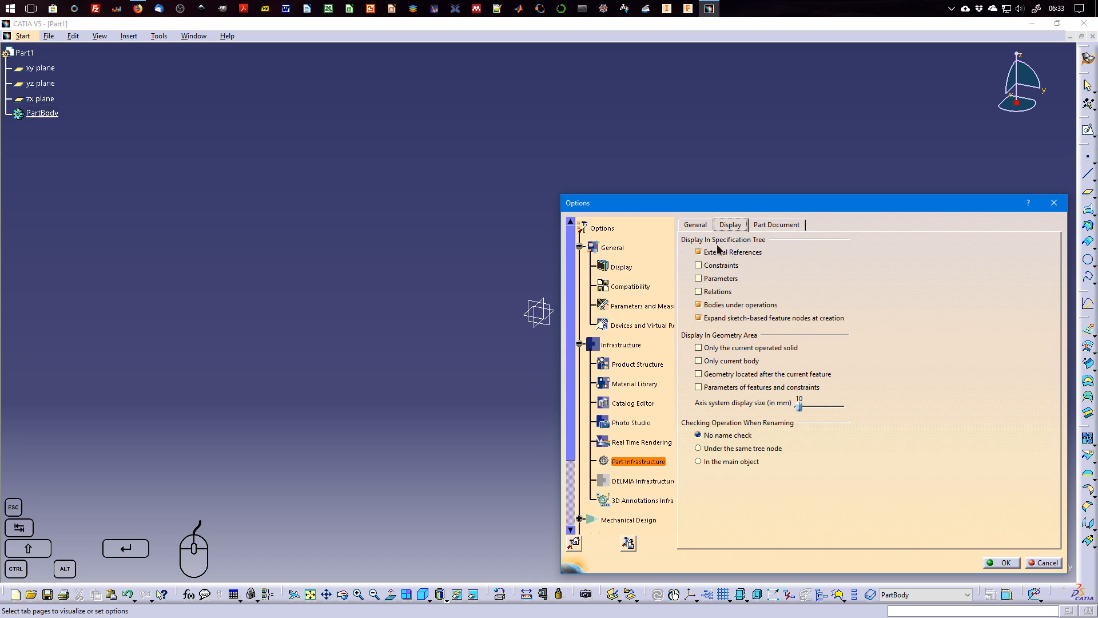
click(720, 267)
click(722, 279)
click(713, 293)
click(1006, 564)
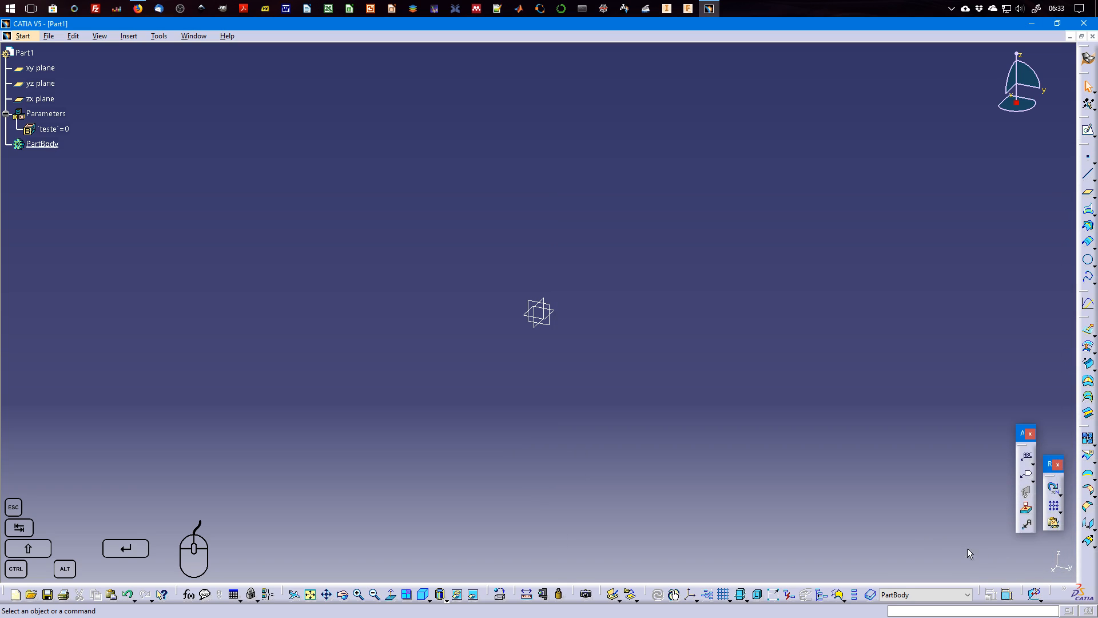
Delete the leftover teste parameter and the empty Parameters node from the specification tree.
click(54, 128)
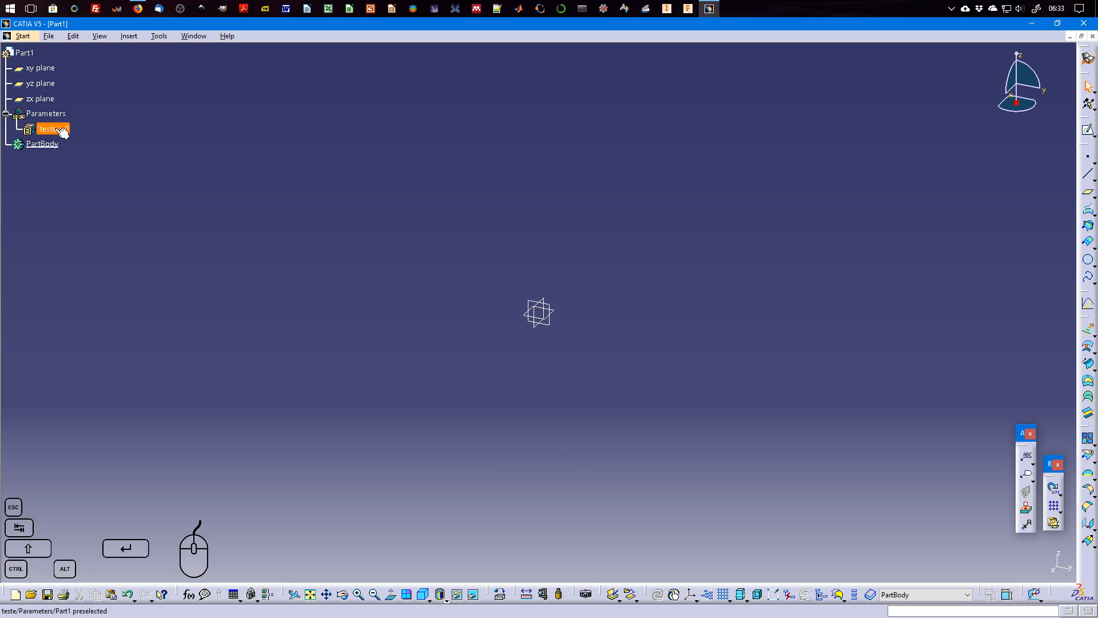
key(Delete)
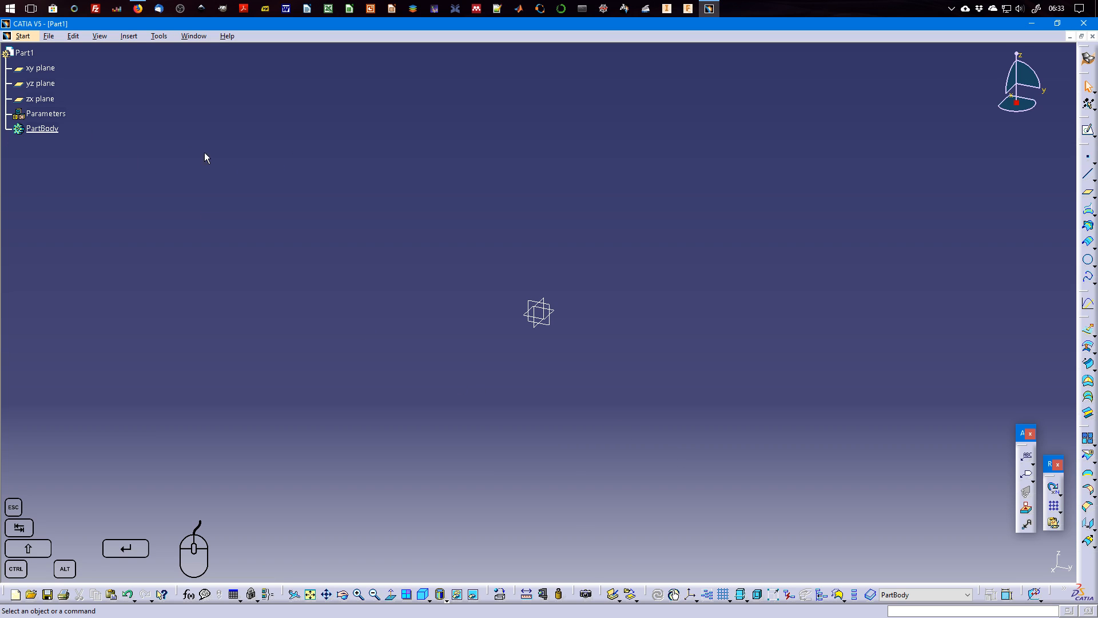
click(47, 113)
key(Delete)
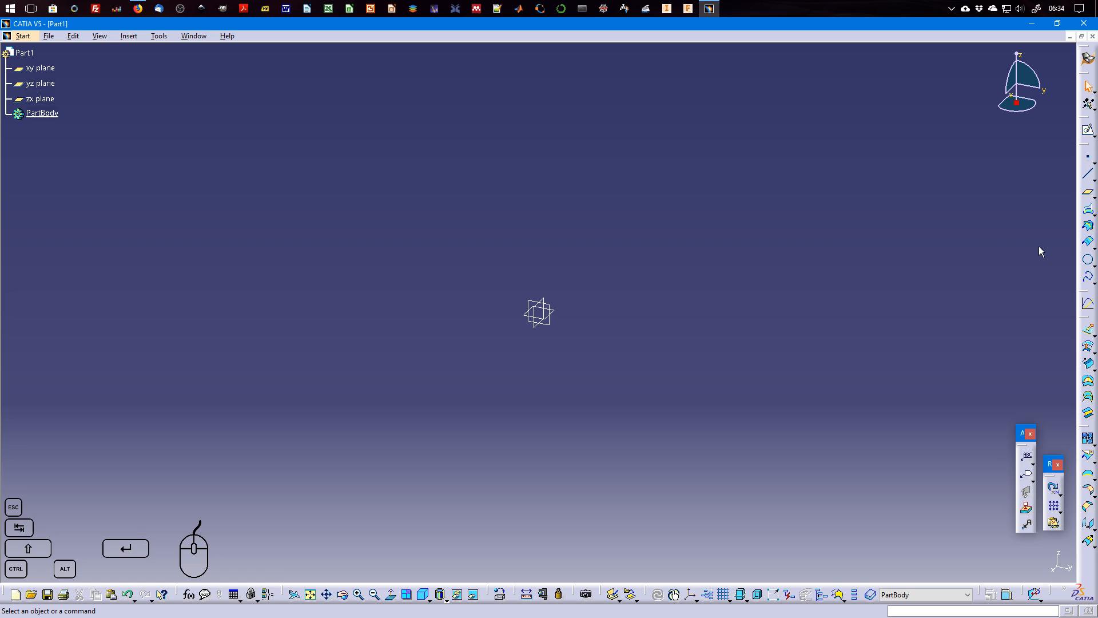
click(1095, 286)
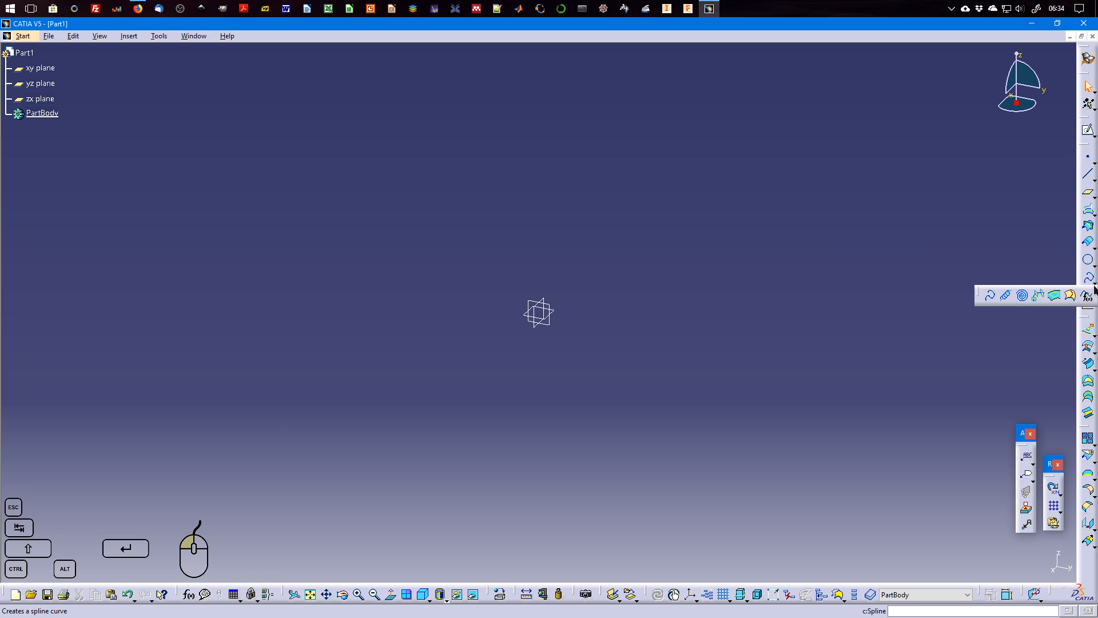
click(1091, 298)
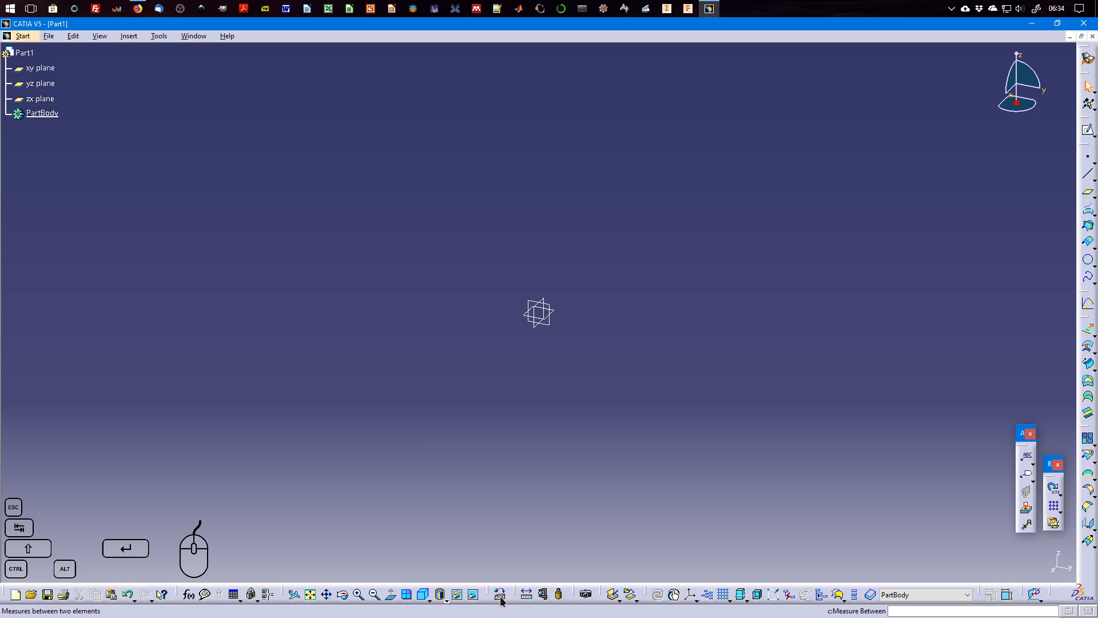
Create a new parameter of type Real with a single value in the part's Formulas dialog, with the filter type set to All.
click(190, 595)
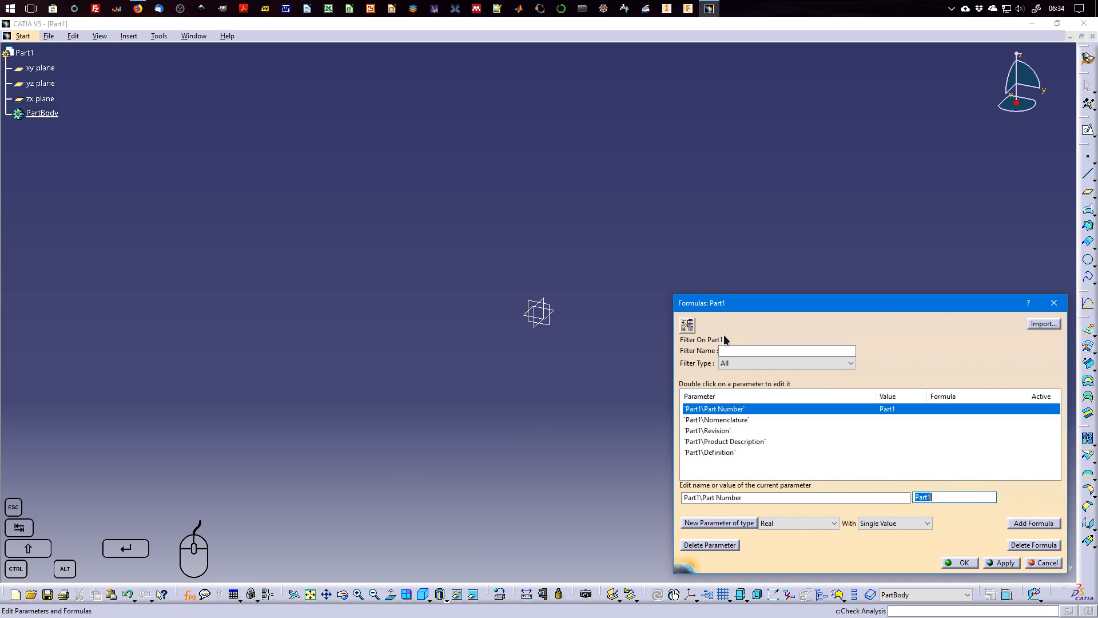
drag(739, 308, 377, 182)
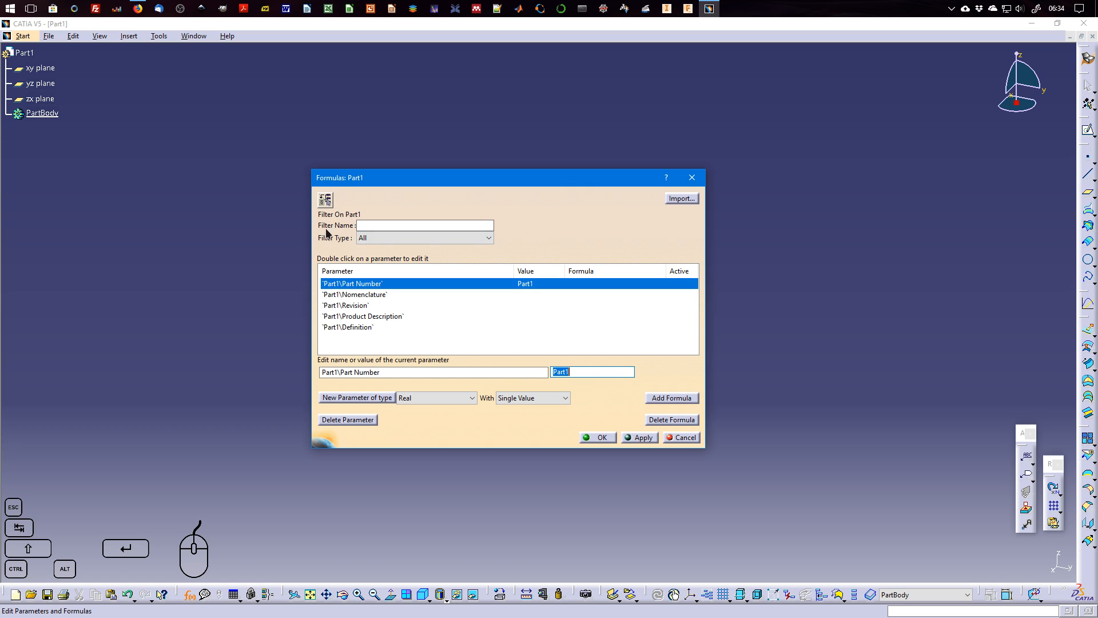
click(387, 241)
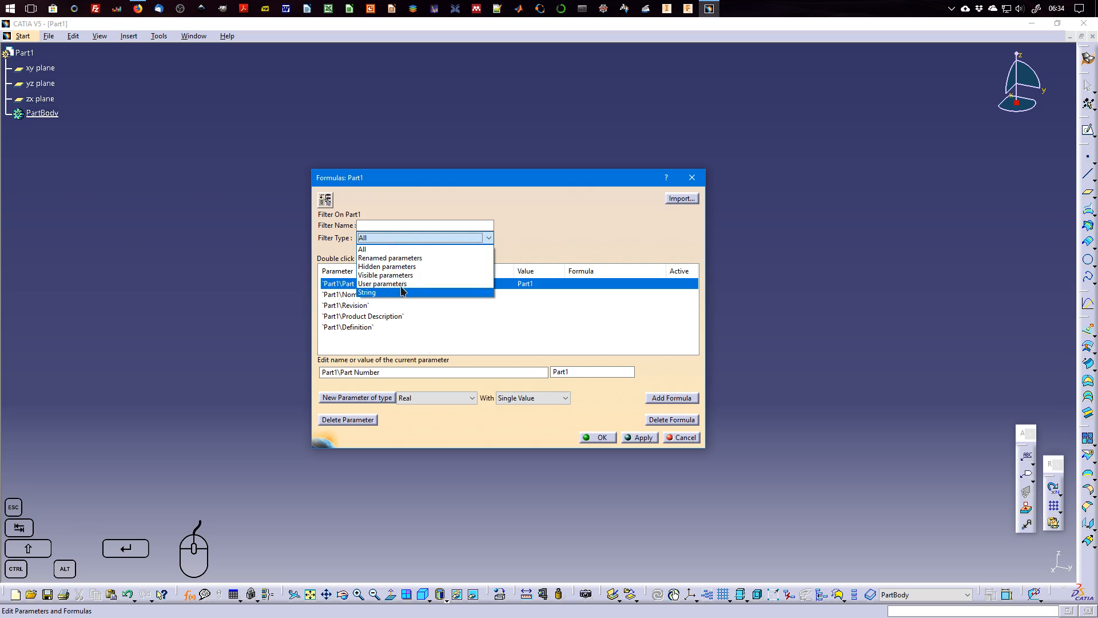
click(400, 249)
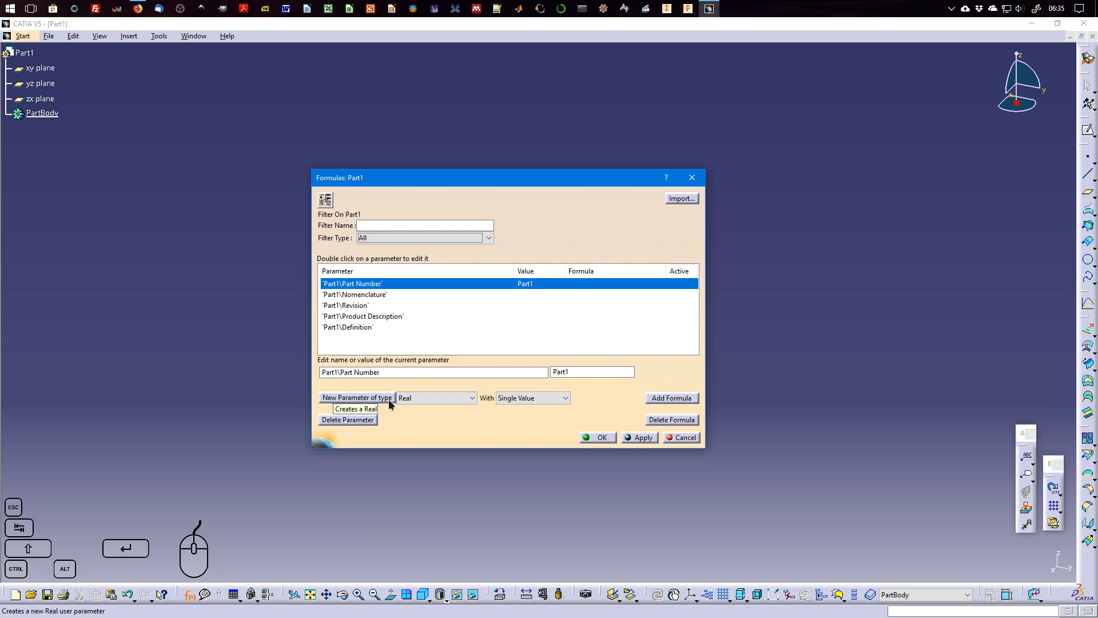
click(436, 399)
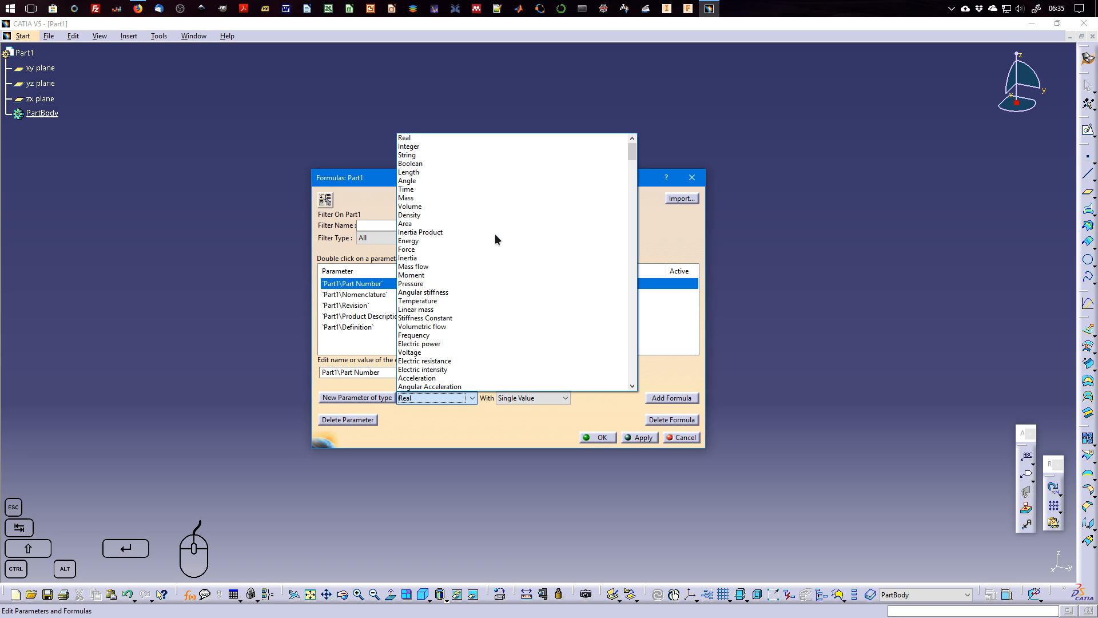
click(476, 137)
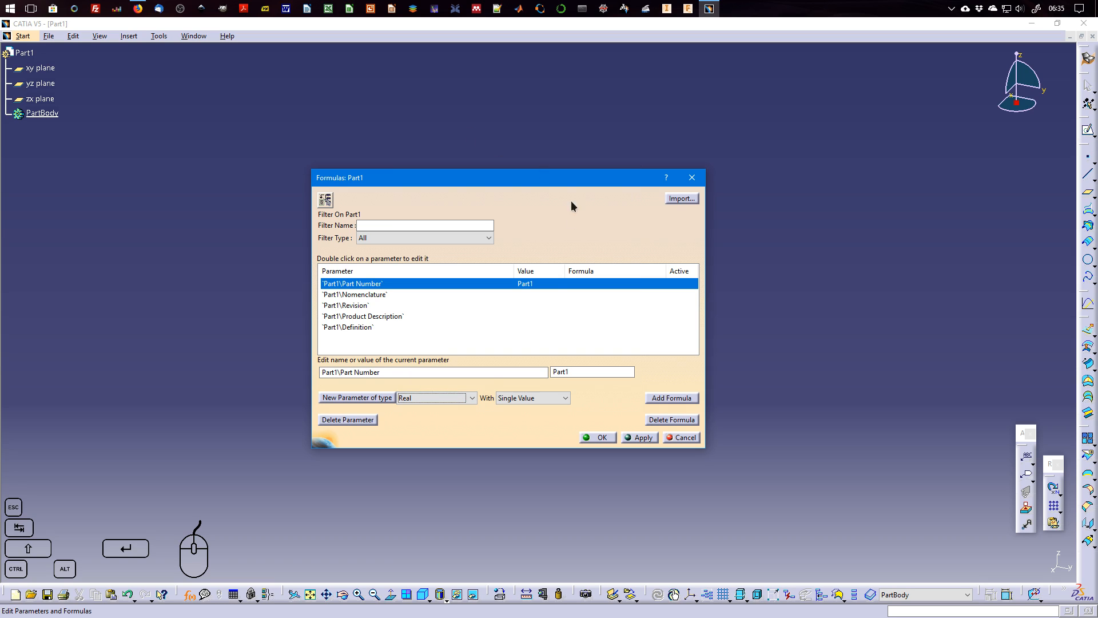
click(563, 398)
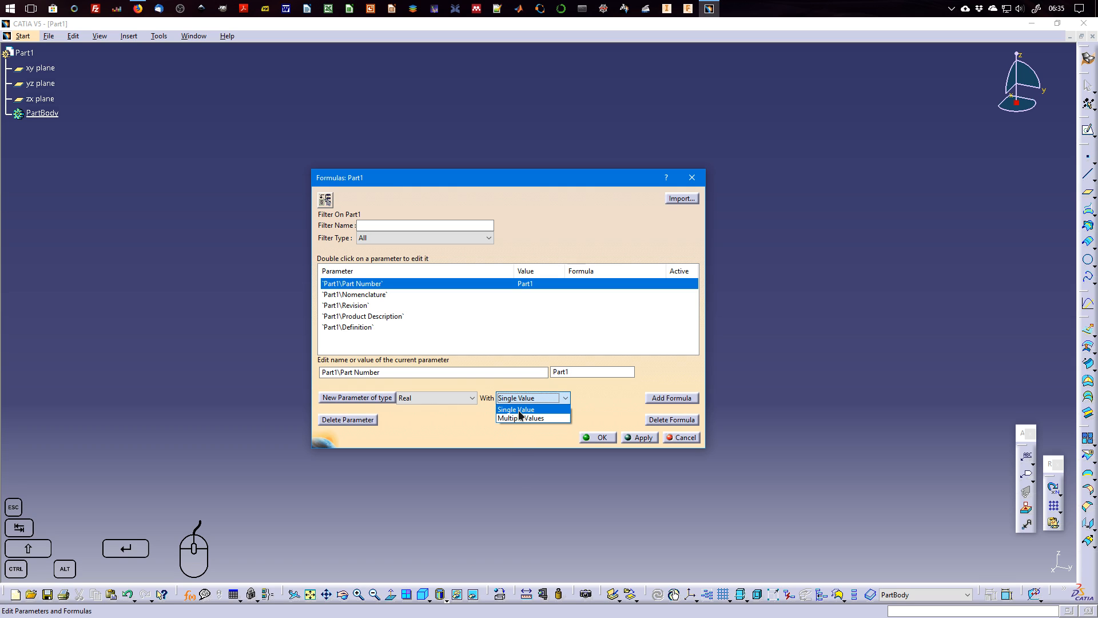
click(520, 410)
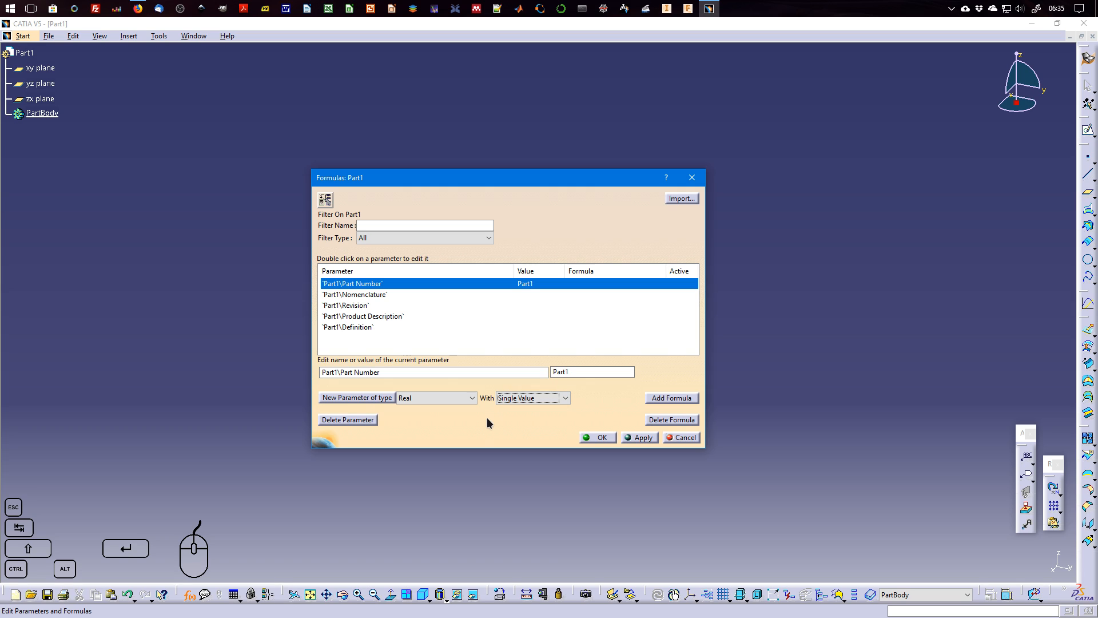
click(372, 402)
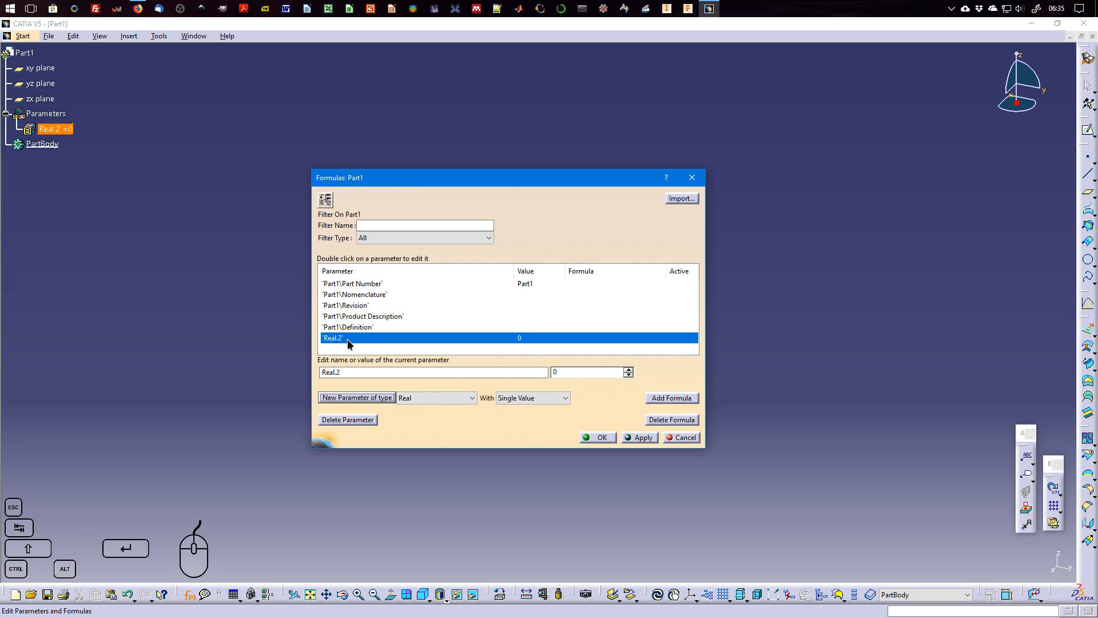
Rename the new real parameter to XX and set its value to 12.
drag(345, 372, 315, 369)
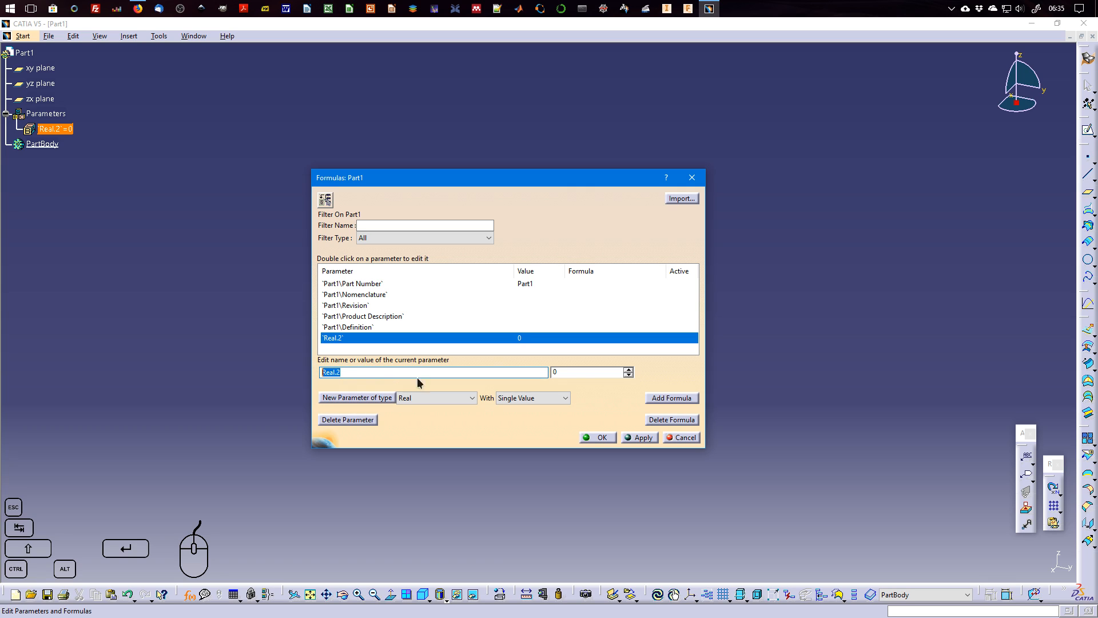
text(XX)
key(Tab)
text(12)
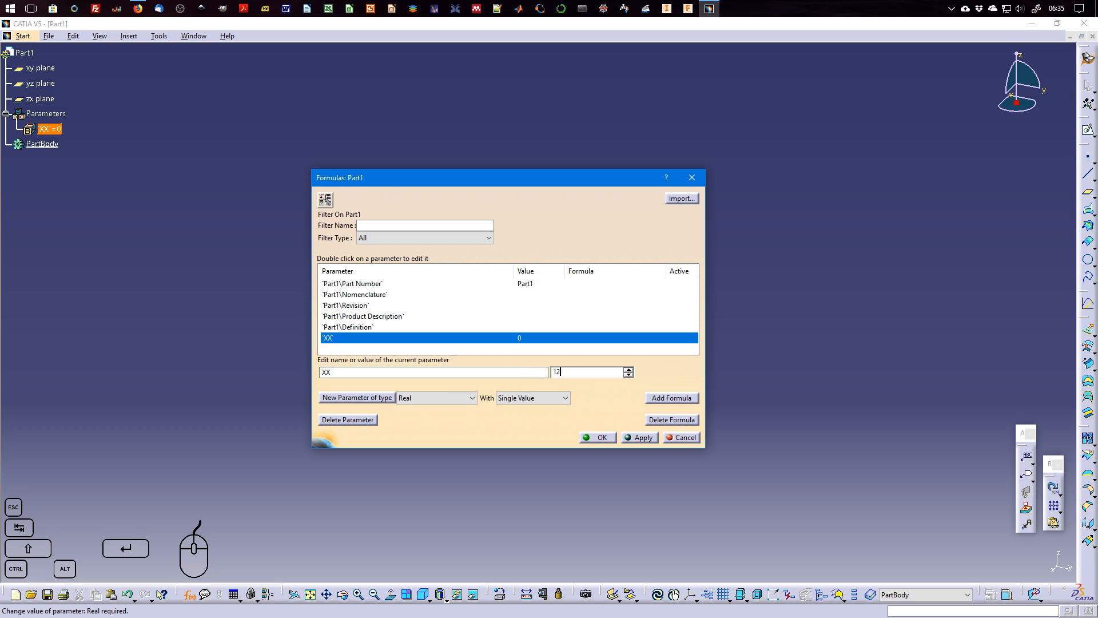
key(Tab)
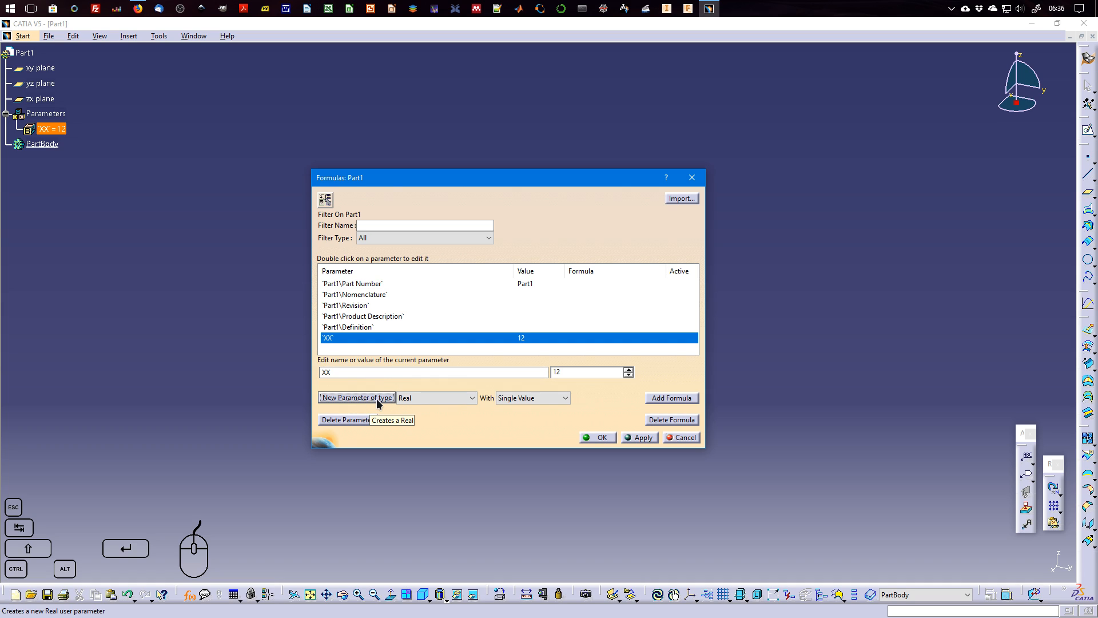
Create a new parameter of type Length with a single value for the part.
click(433, 399)
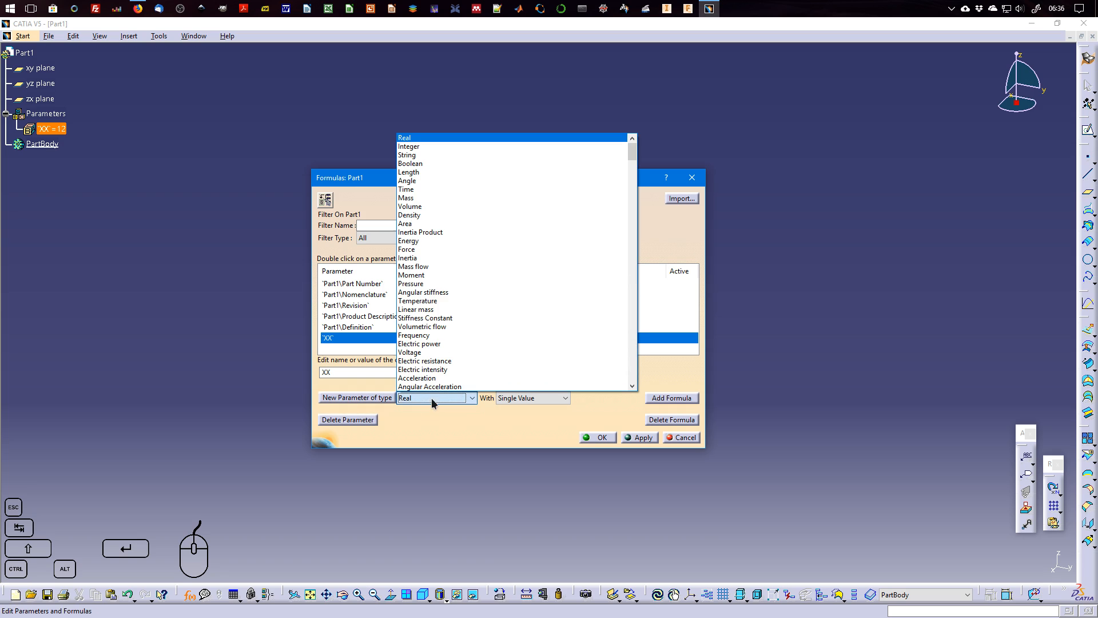
click(439, 172)
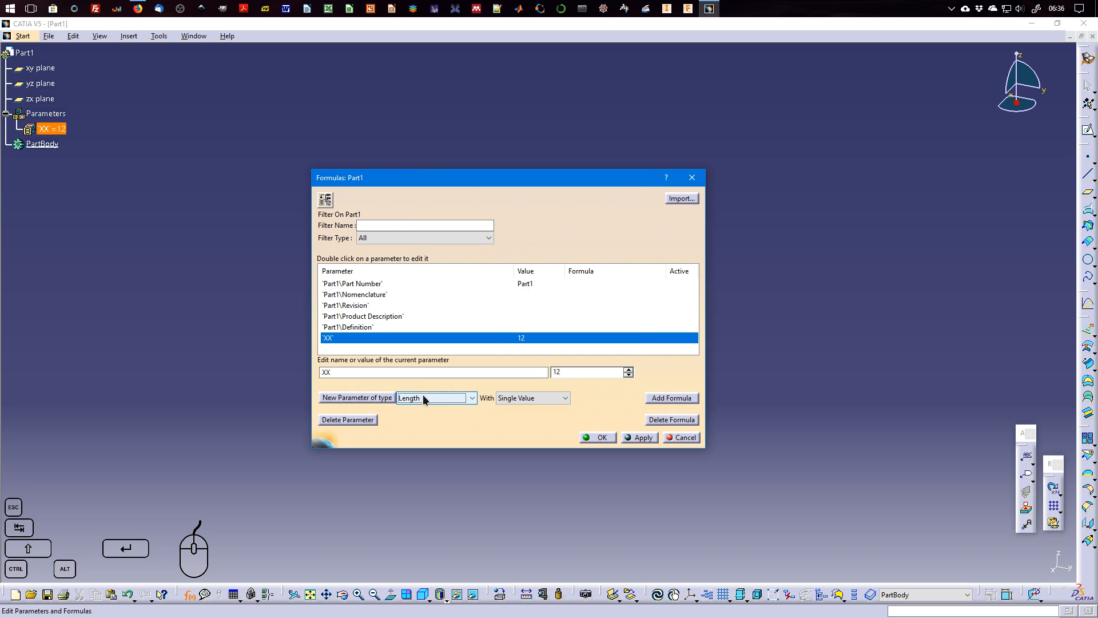
click(377, 373)
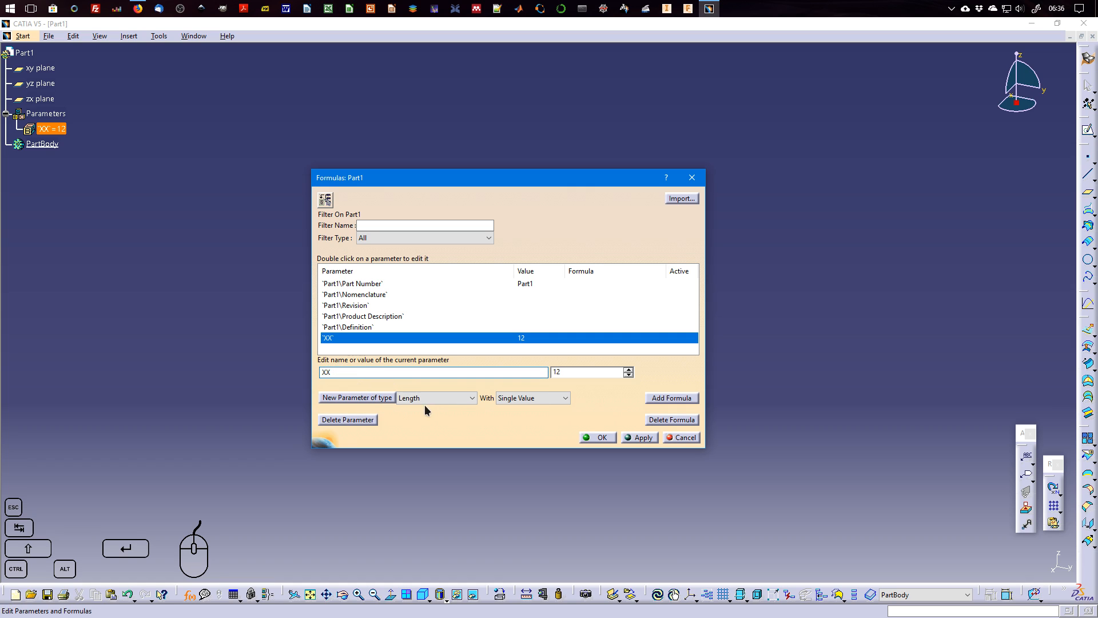
click(358, 399)
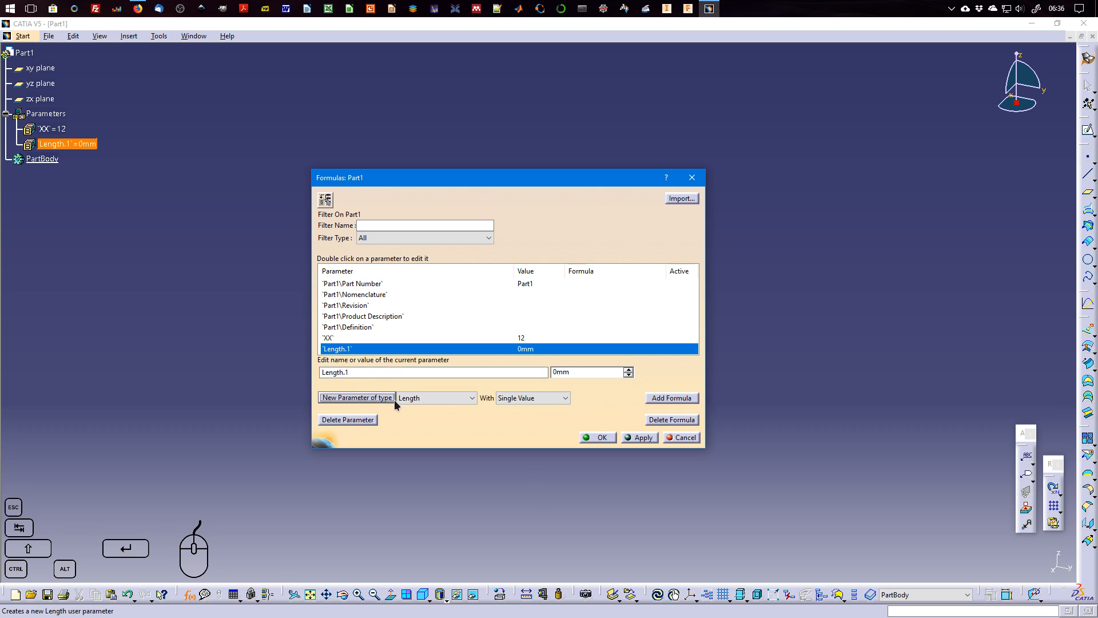
Rename the new length parameter to corda and set its value to 100 mm.
drag(367, 374, 303, 370)
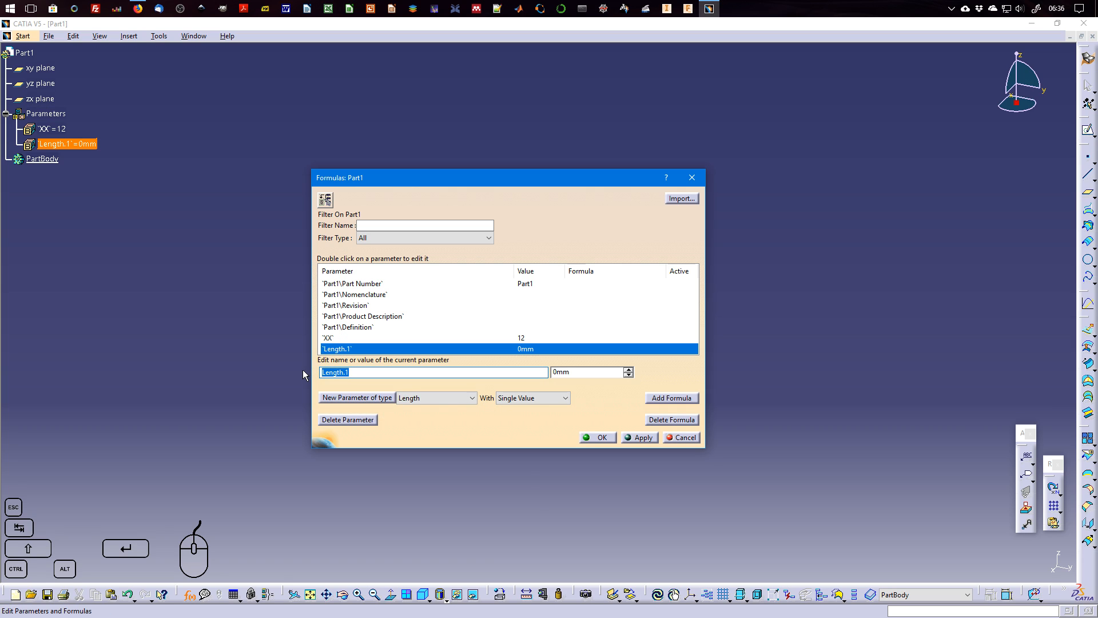
text(corda)
click(554, 372)
text(10)
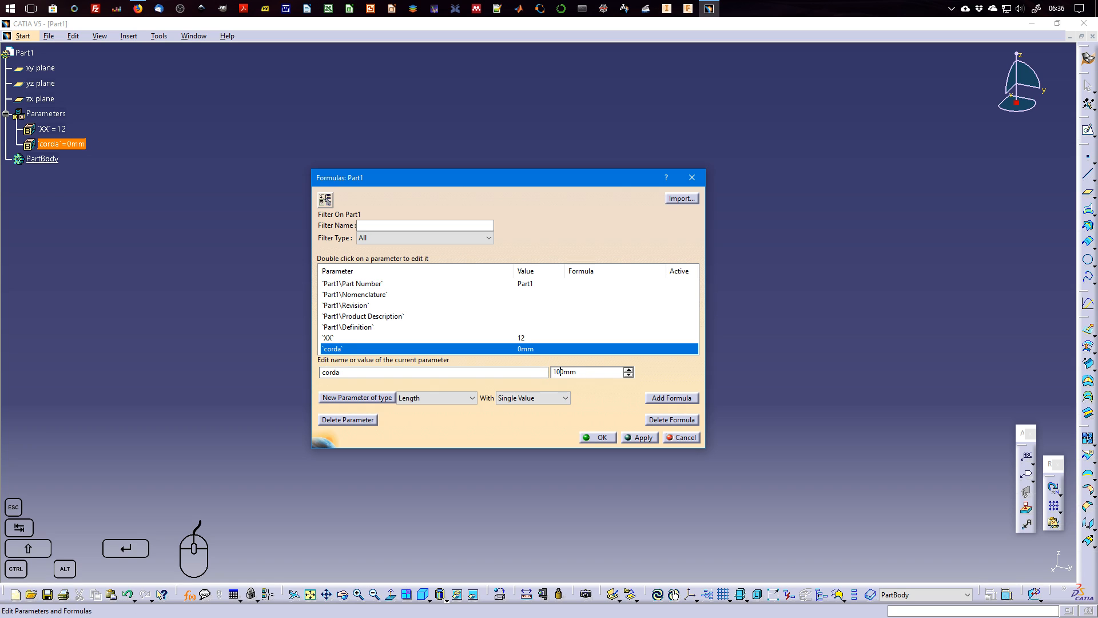
click(520, 377)
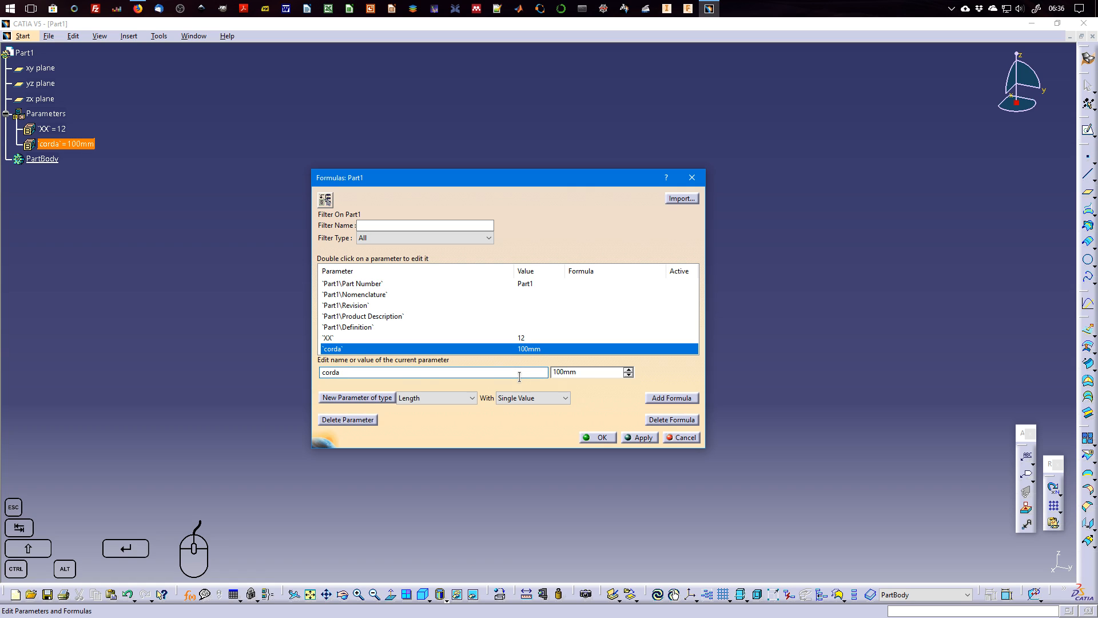
Create a second single-value Length parameter and name it espessura.
click(382, 396)
double_click(323, 372)
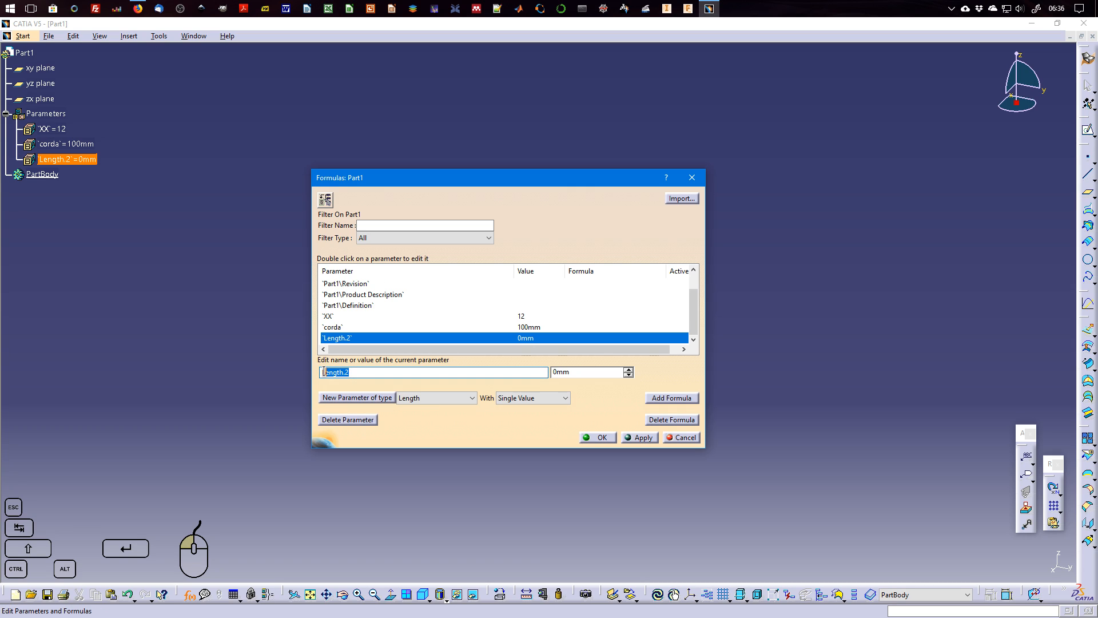
text(espessura)
key(Tab)
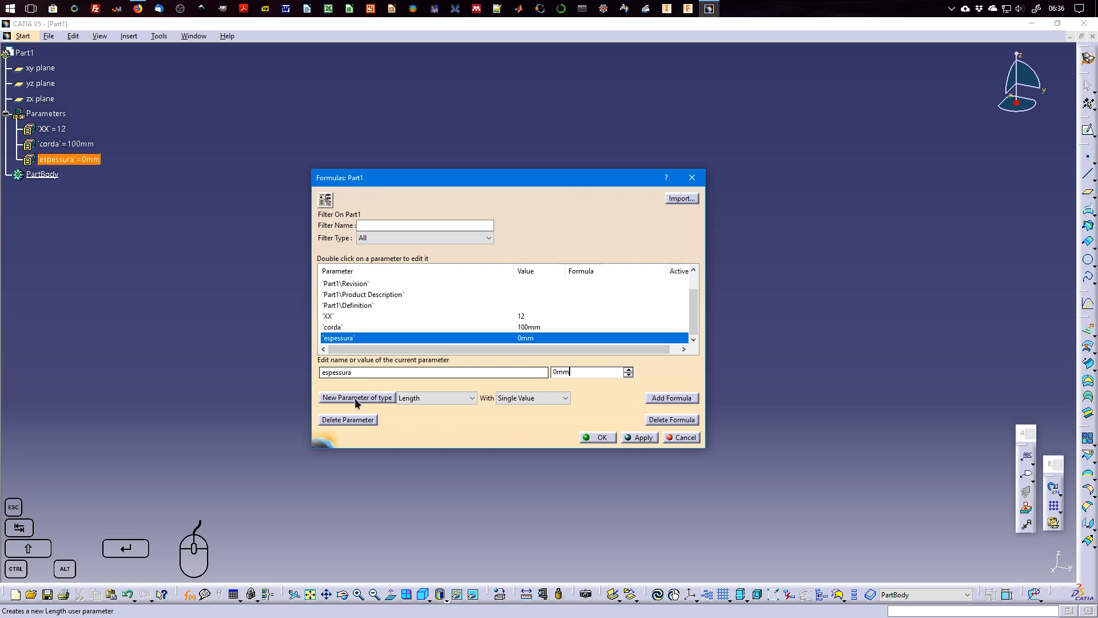
Start adding a formula to the espessura parameter and list only the renamed parameters in the Formula Editor.
drag(568, 371, 547, 369)
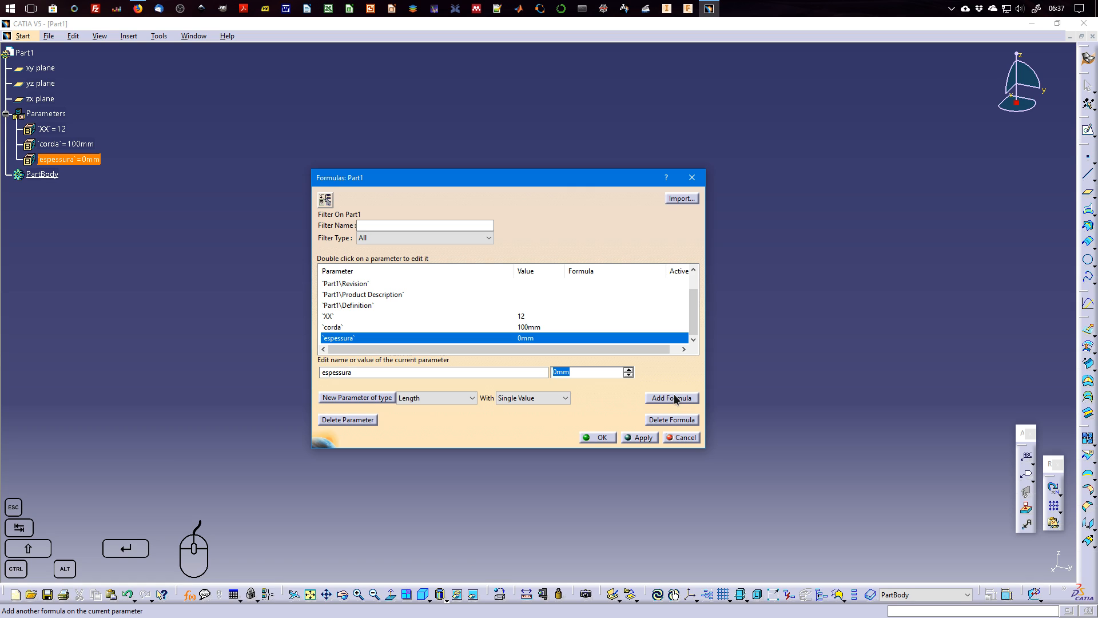
drag(583, 372, 545, 371)
click(683, 399)
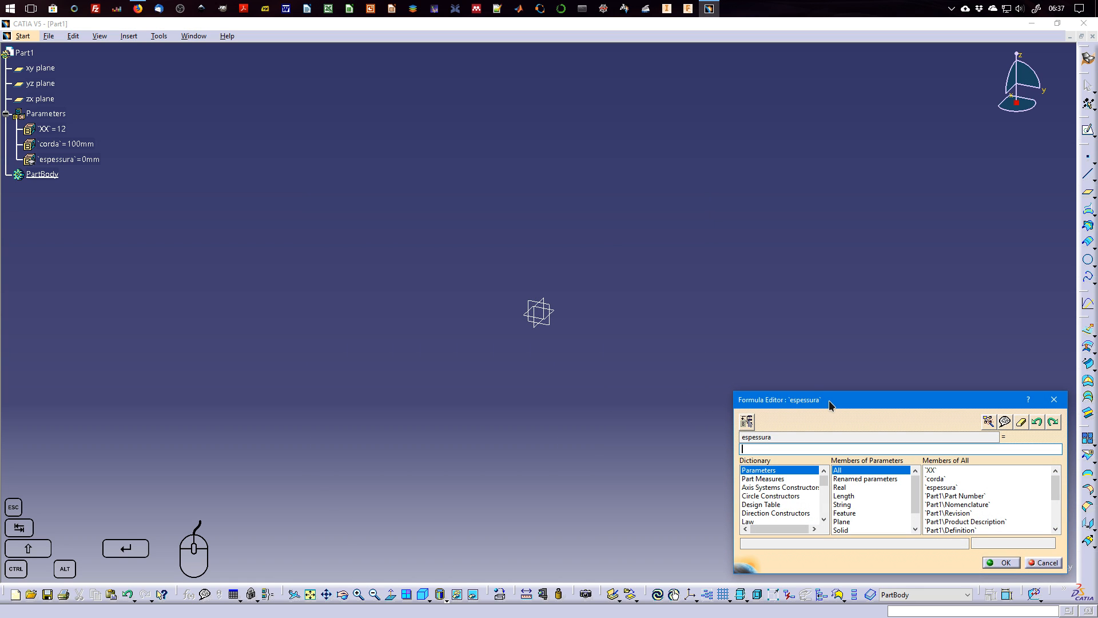
drag(829, 400, 507, 239)
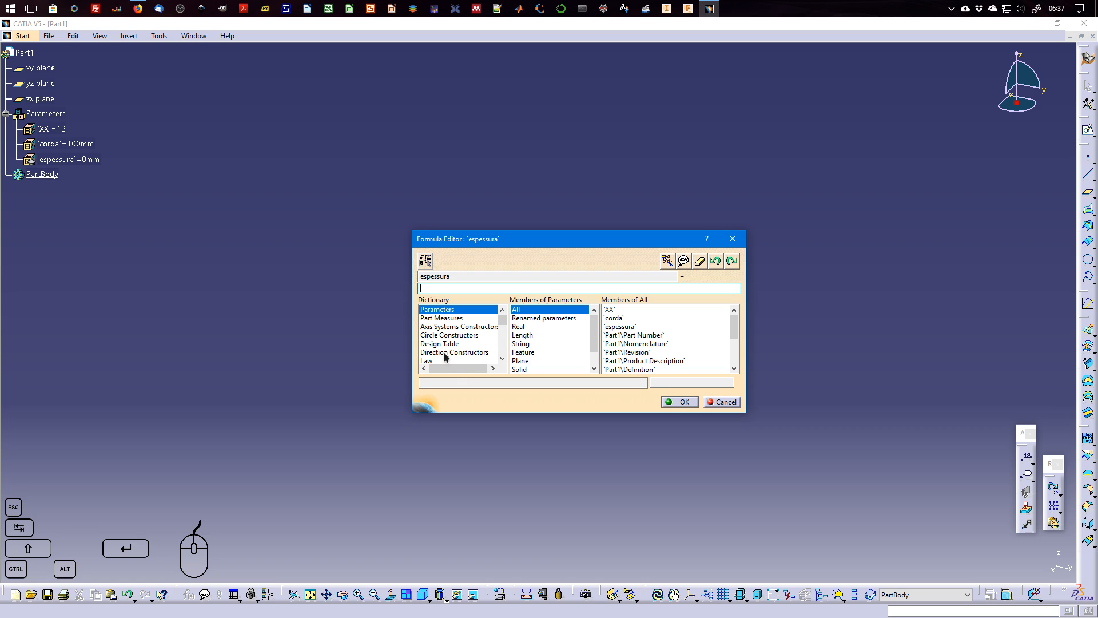
mouse_move(498, 324)
mouse_down()
mouse_move(500, 359)
mouse_move(502, 320)
mouse_up()
click(548, 318)
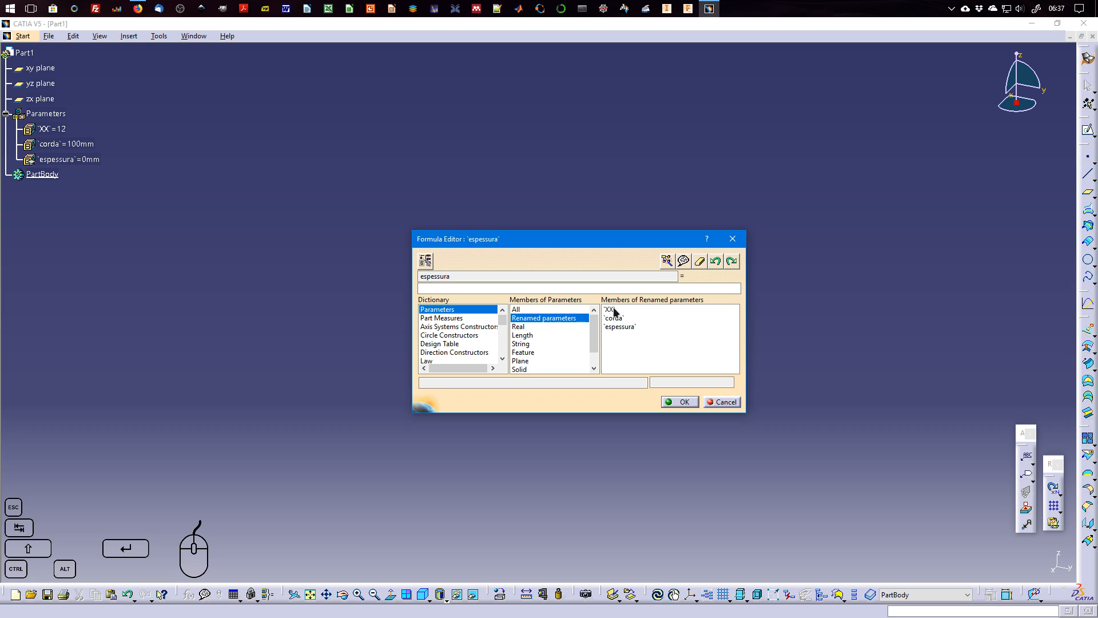
Look through the Real, Length, String and Plane parameter members in the Formula Editor and return to the renamed parameters.
click(525, 327)
click(523, 335)
click(522, 344)
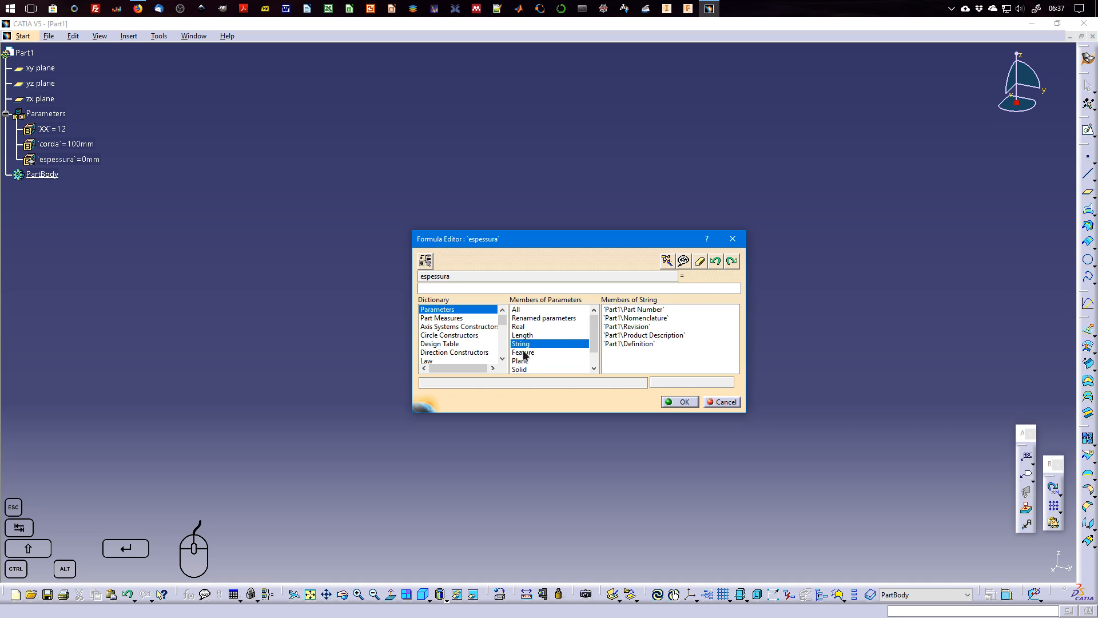
click(526, 361)
click(521, 345)
click(569, 318)
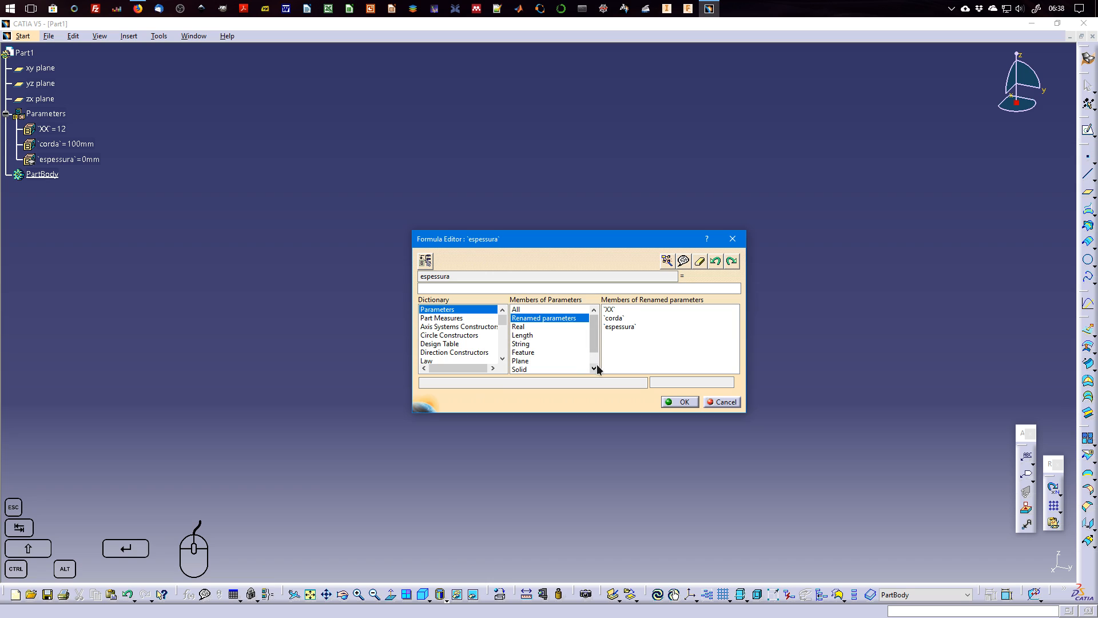
Define the espessura formula as `XX` * `corda` / 100 using the renamed parameters and accept it.
click(620, 309)
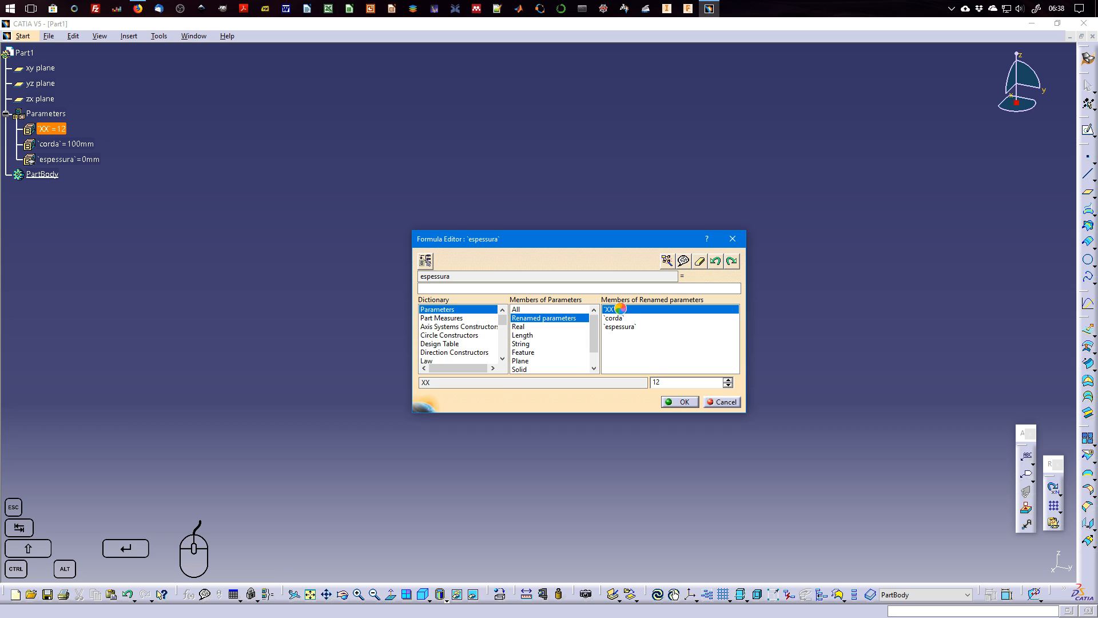
double_click(621, 309)
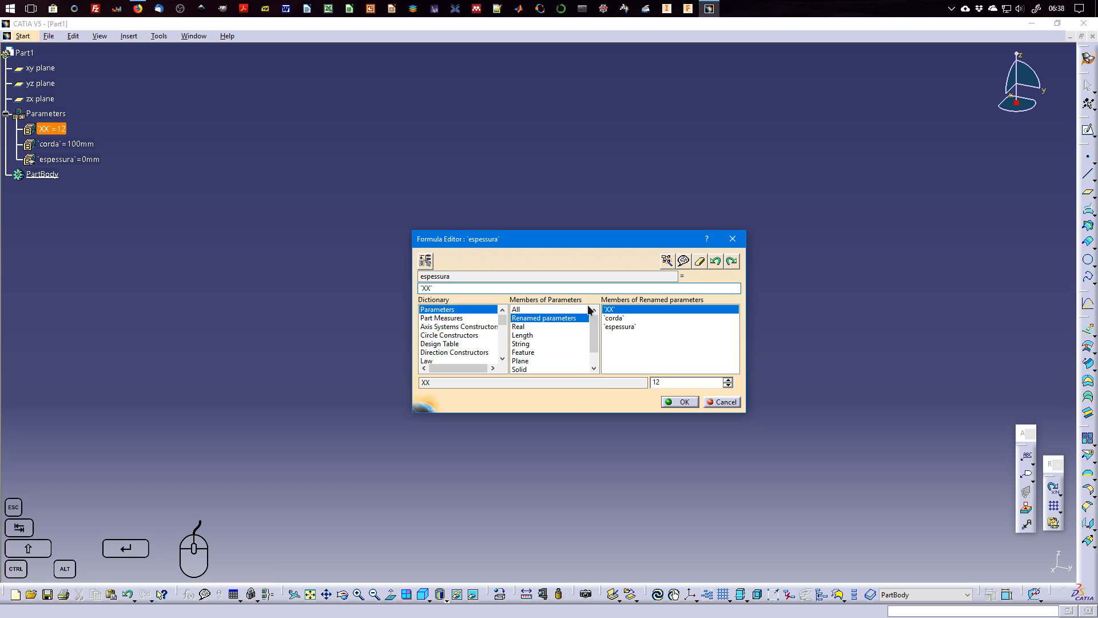
text(*)
double_click(629, 317)
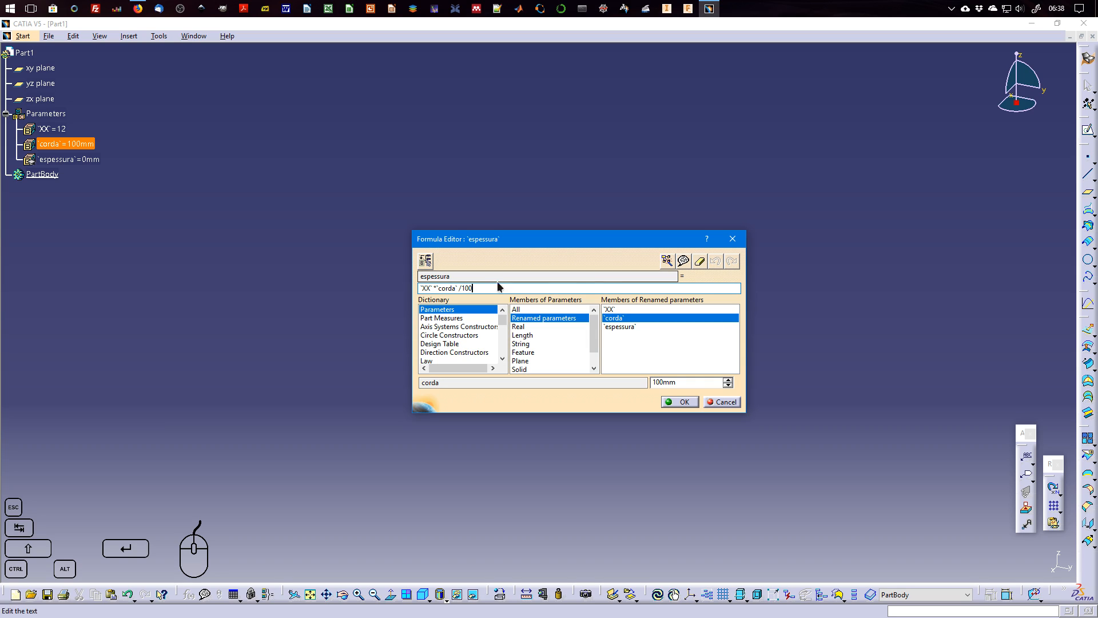
click(425, 287)
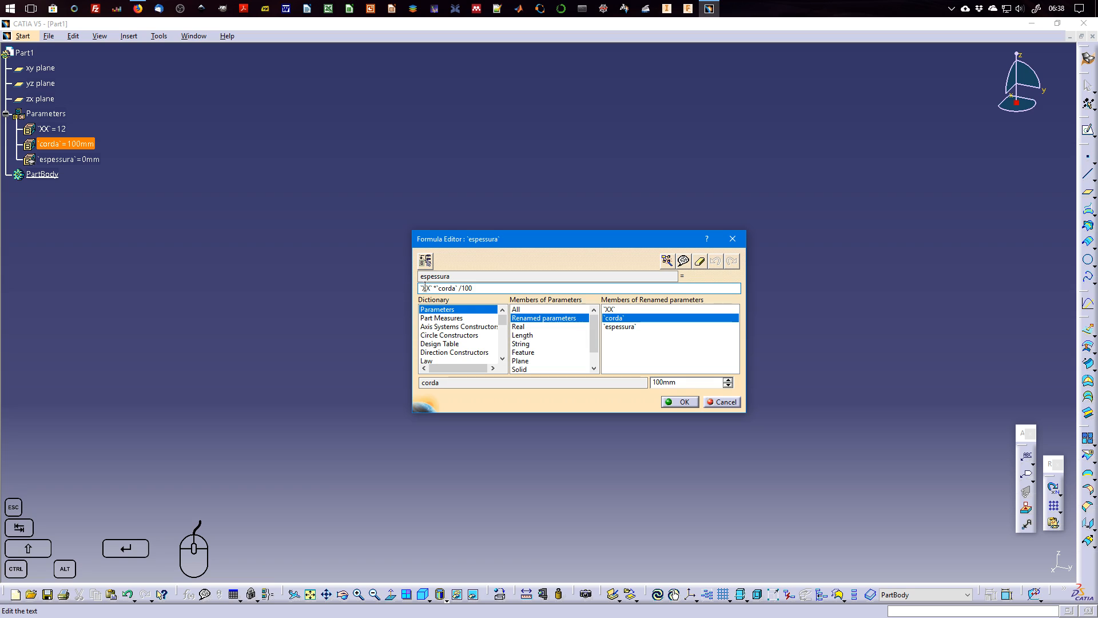
key(End)
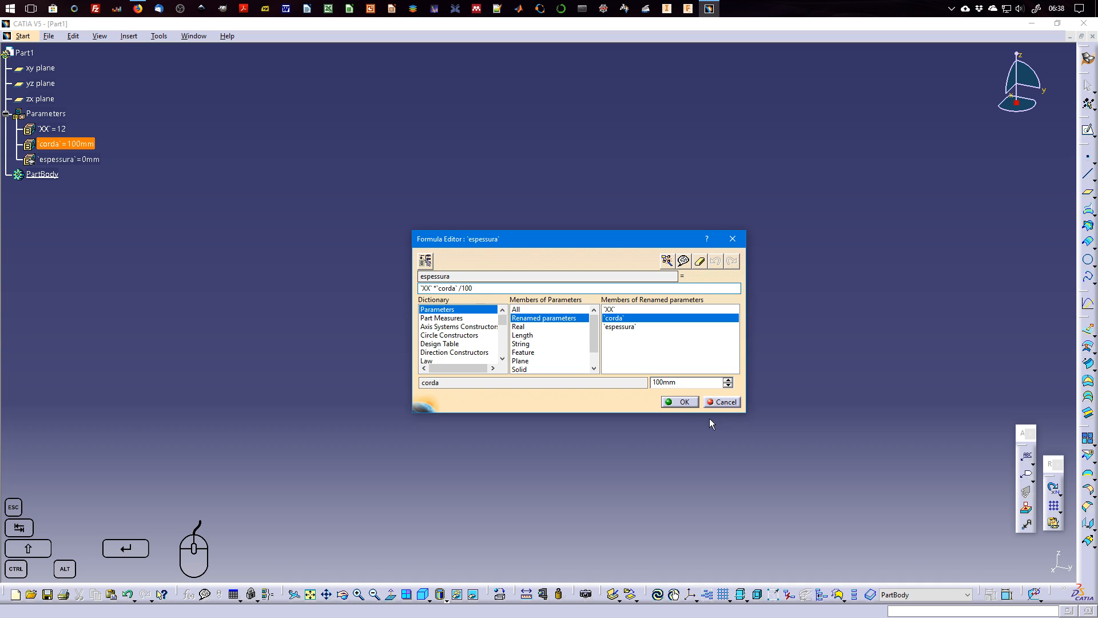
click(684, 402)
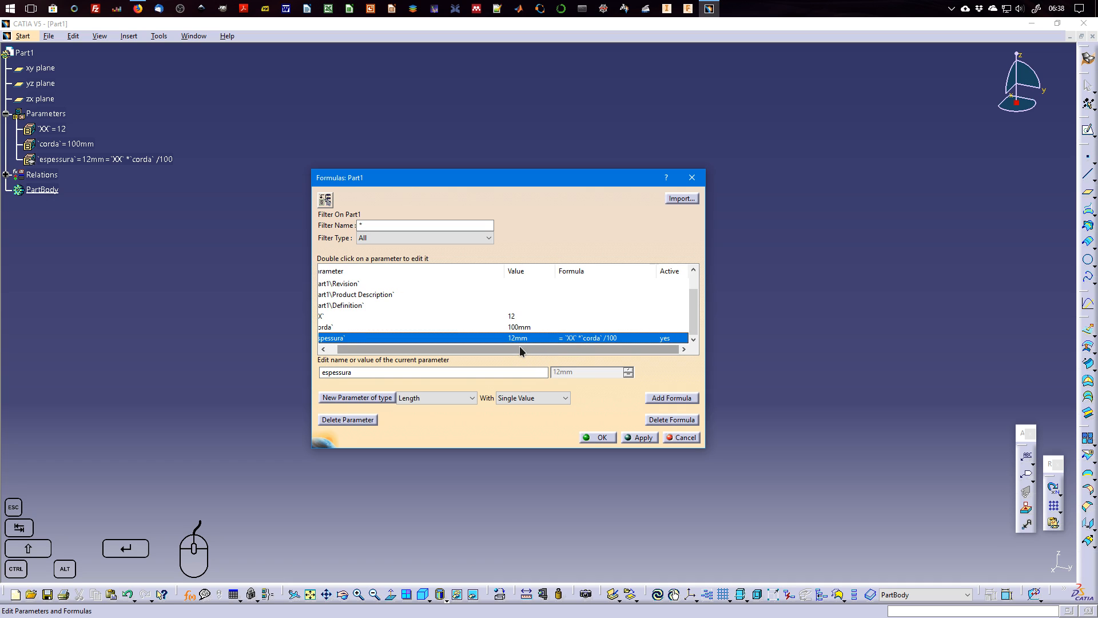
Narrow the Parameter column, apply and close the Formulas dialog, and expand the Relations node in the specification tree.
drag(514, 269, 476, 266)
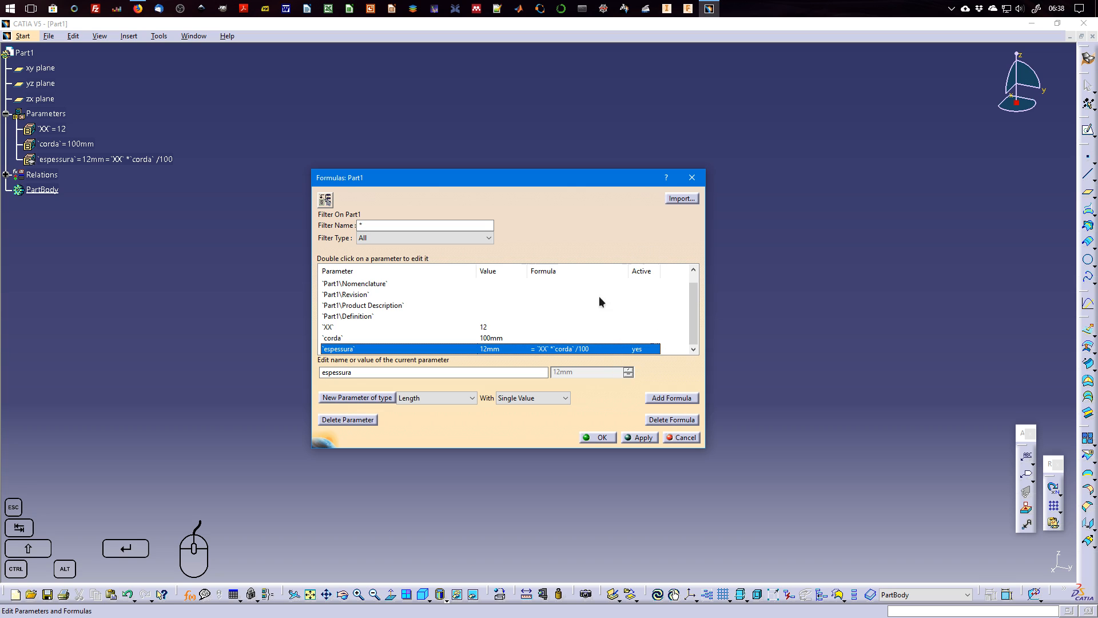
click(646, 439)
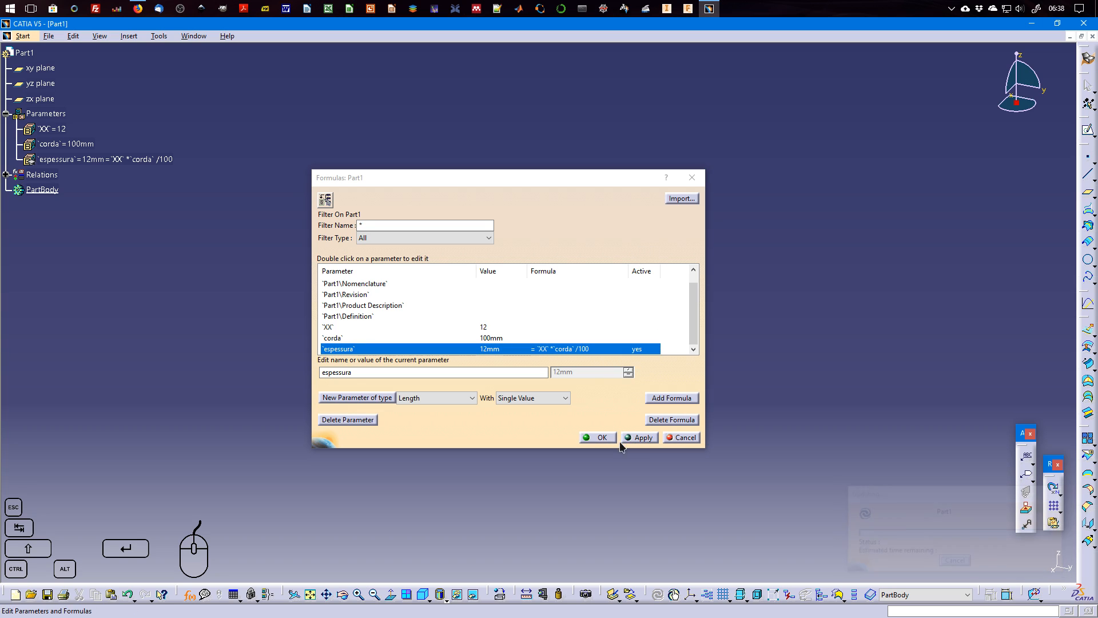
click(601, 436)
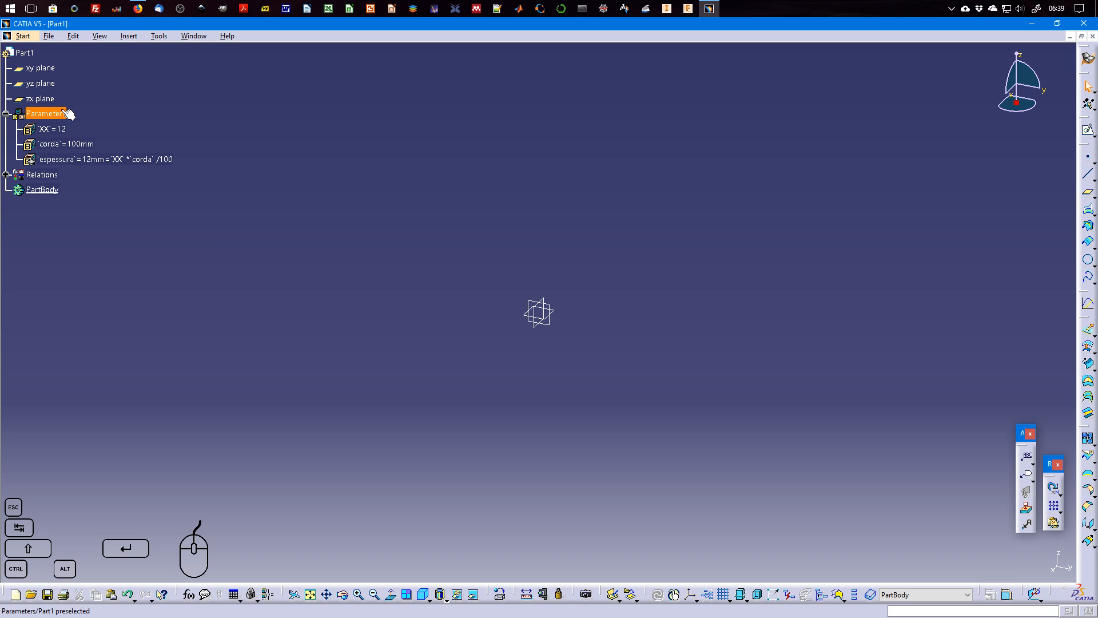
click(5, 174)
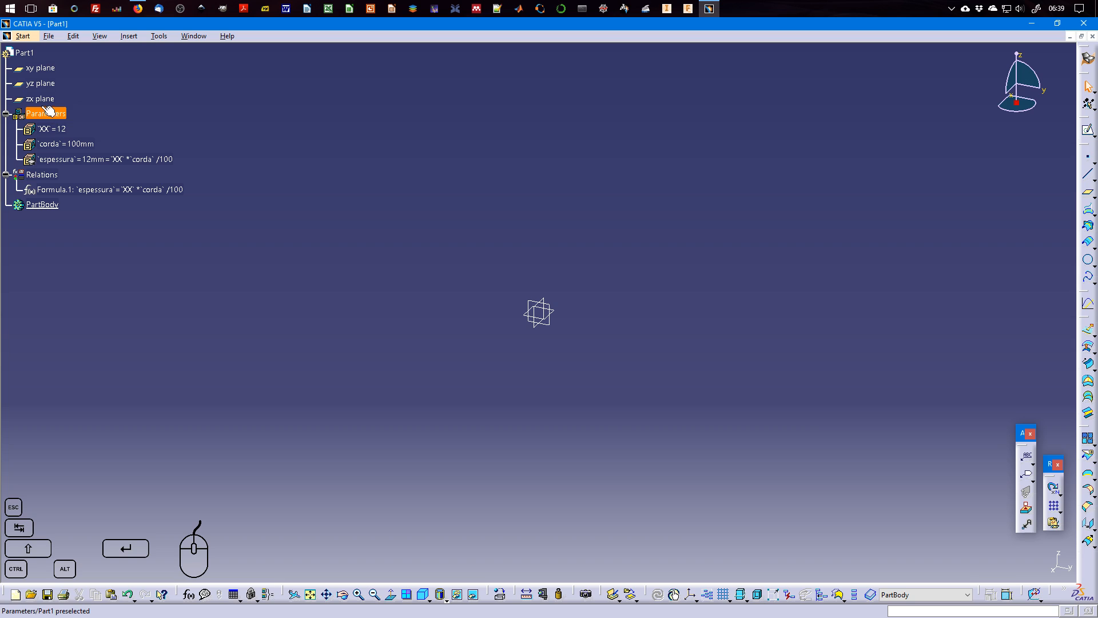
Change the part number of Part1 to NACA00XX in its product properties and clear the selection.
click(25, 54)
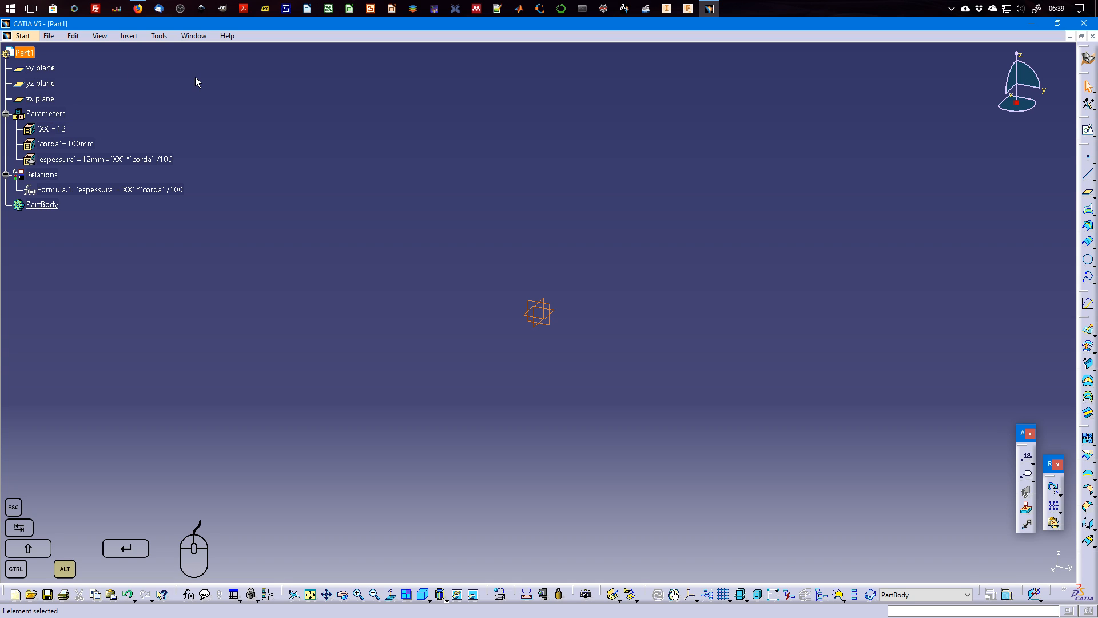
key(alt+Return)
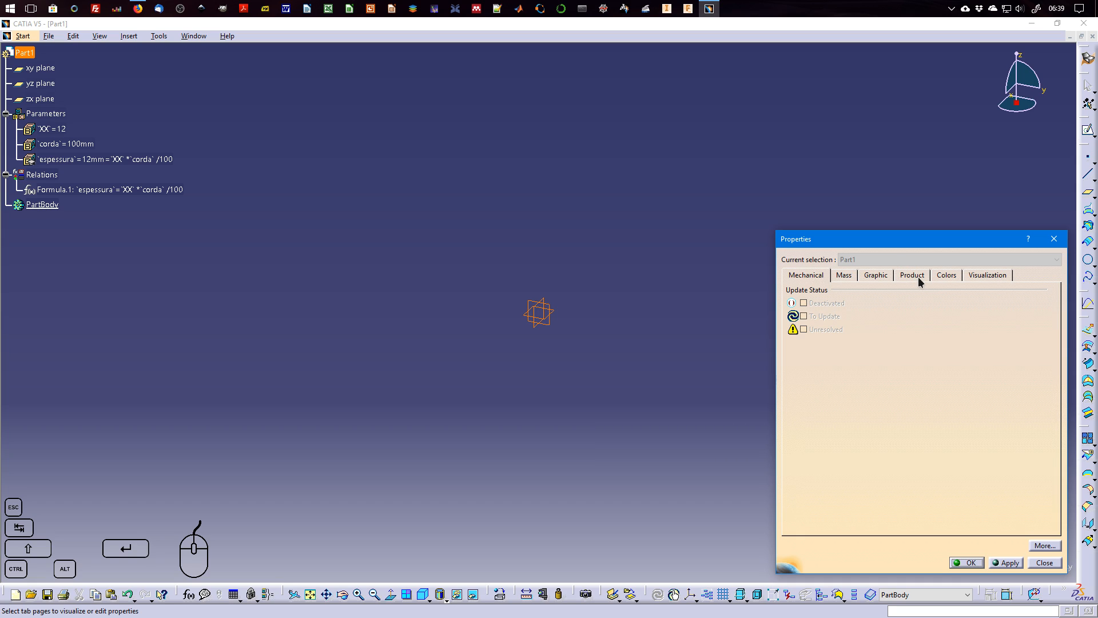
click(914, 275)
double_click(874, 361)
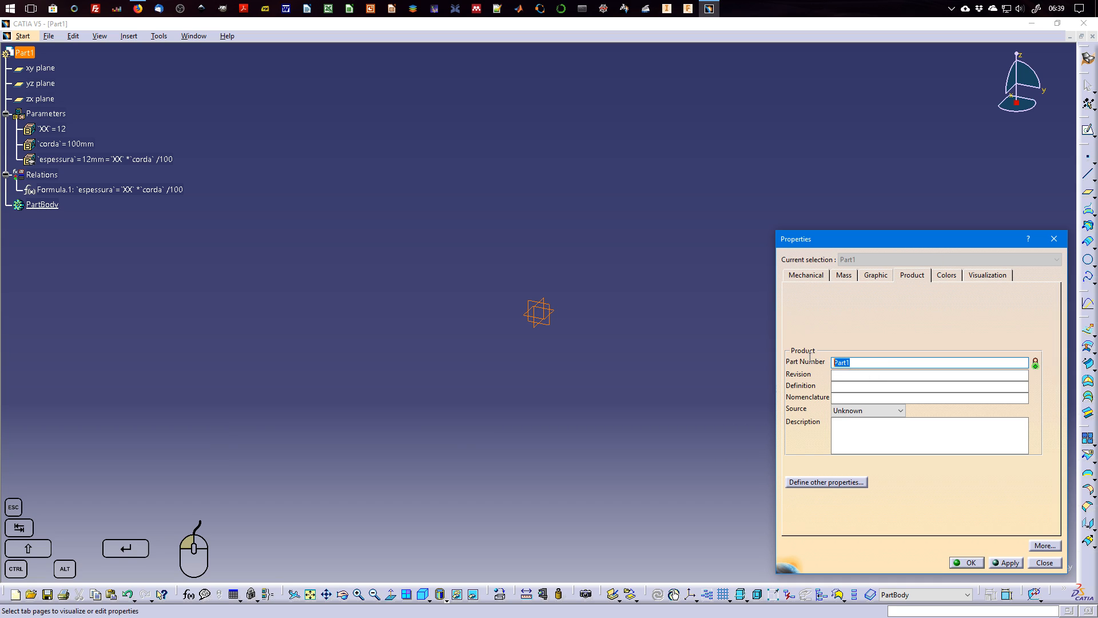
text(NACA00XX)
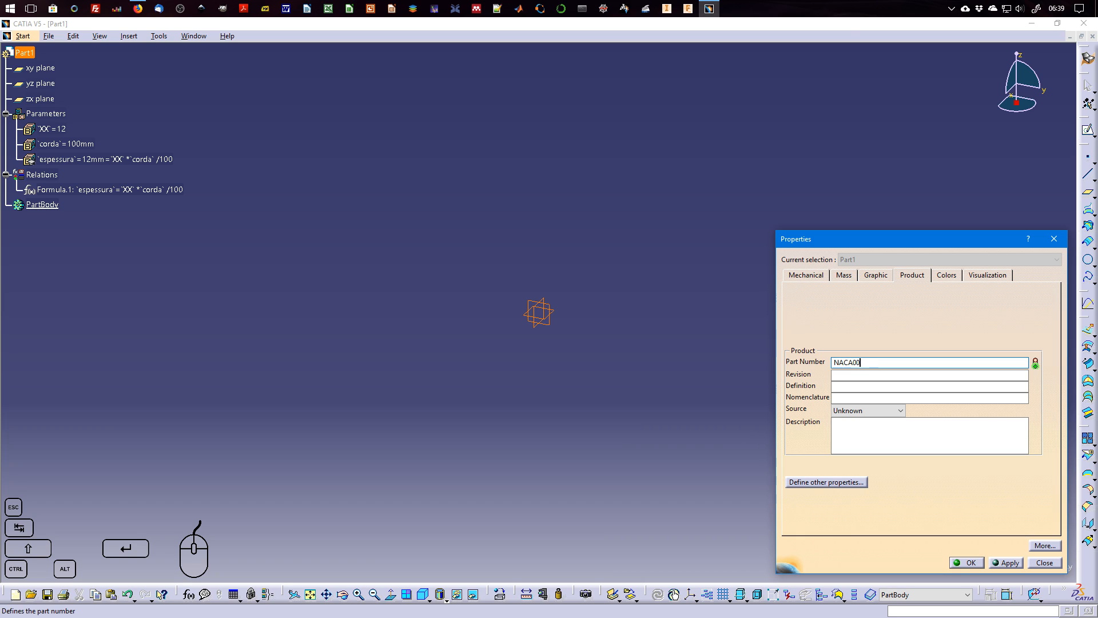
click(968, 563)
click(471, 411)
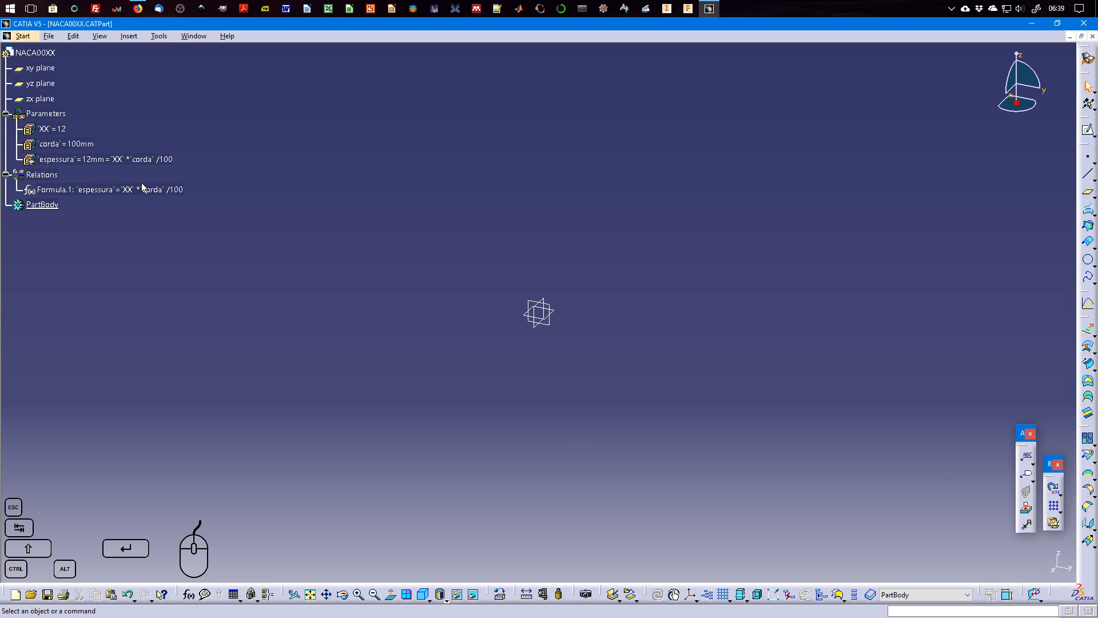
Switch to Firefox and examine the symmetrical 4-digit airfoil equation in the Wikipedia article on NACA airfoils.
click(141, 11)
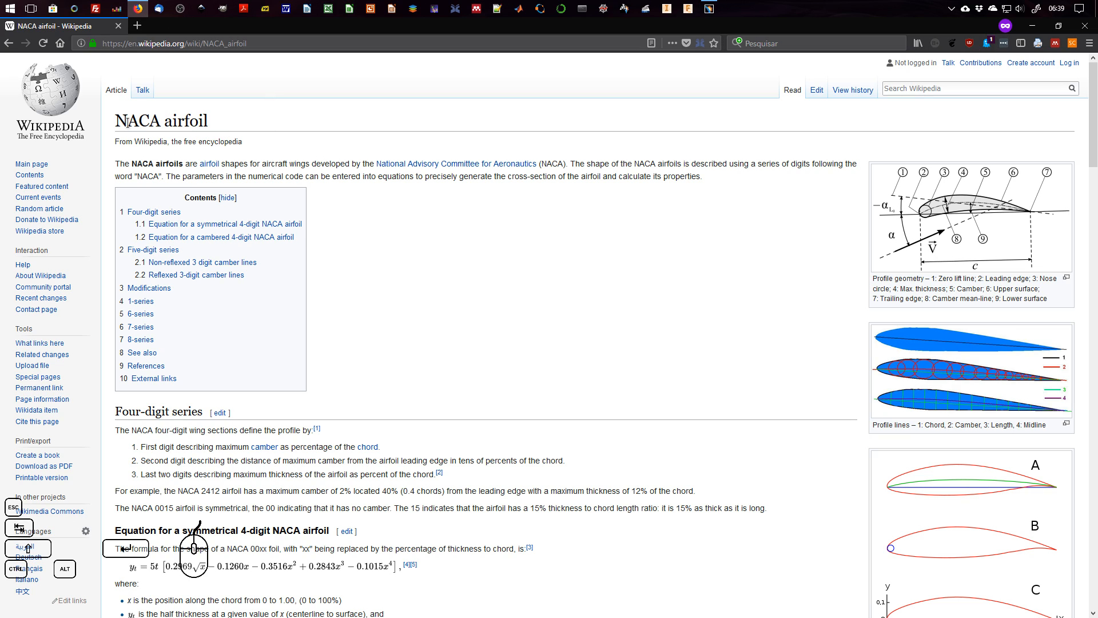
drag(116, 120, 192, 120)
double_click(192, 120)
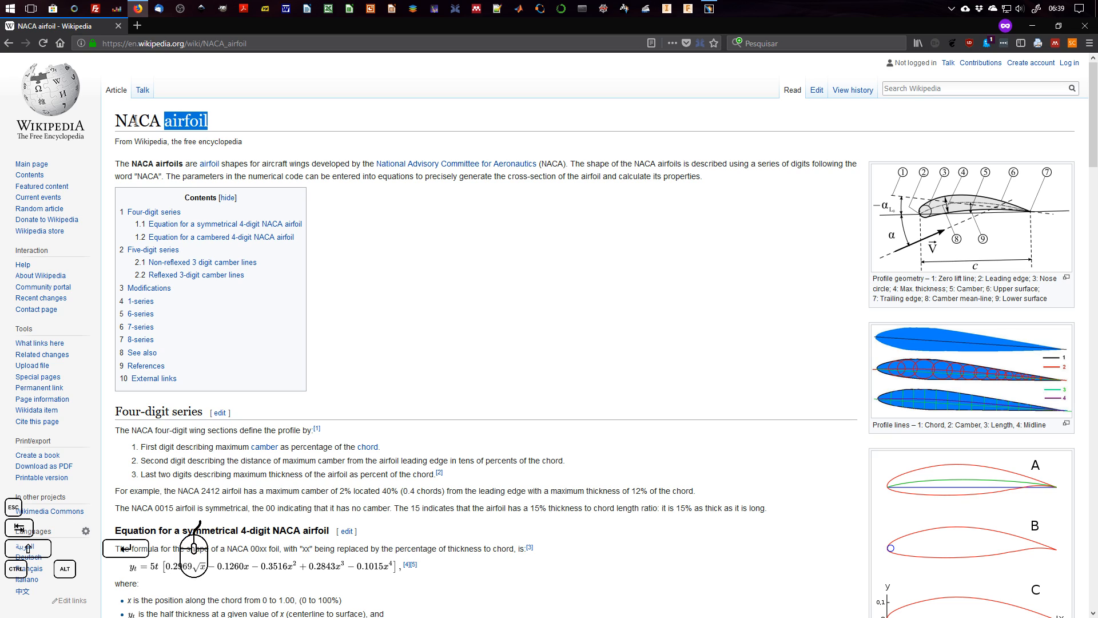
drag(115, 122, 126, 122)
click(210, 122)
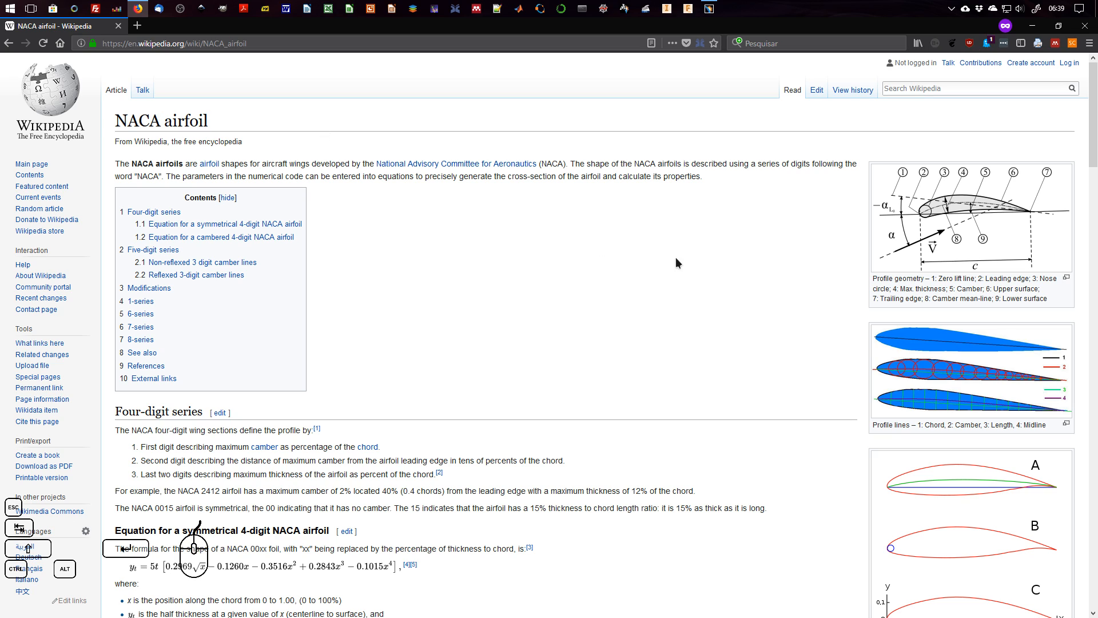
scroll(843, 292, down, 3)
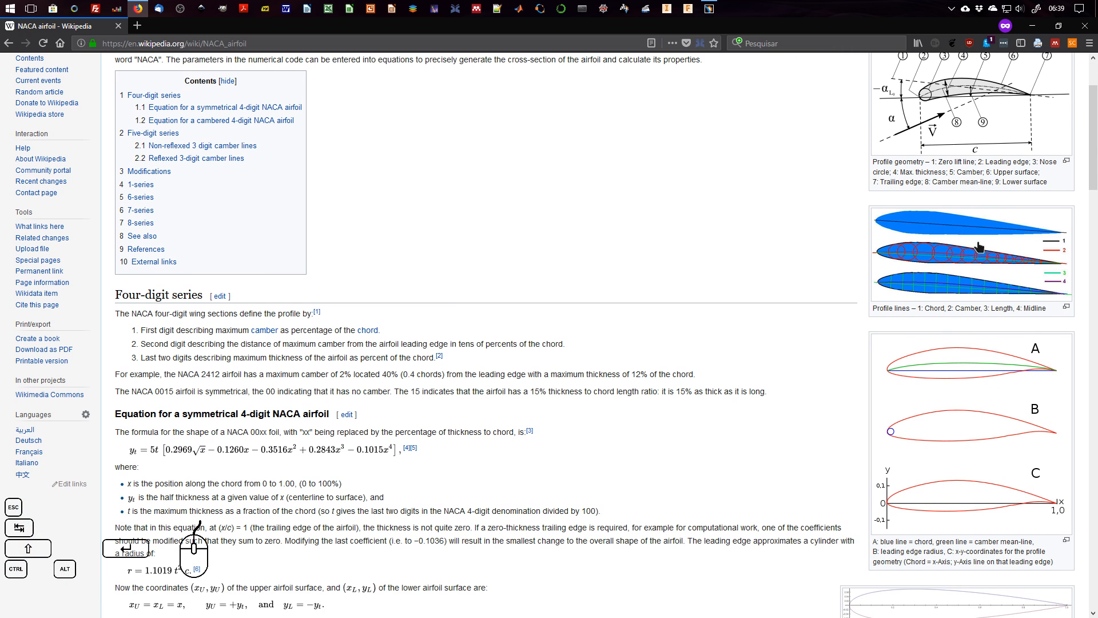
scroll(654, 287, down, 3)
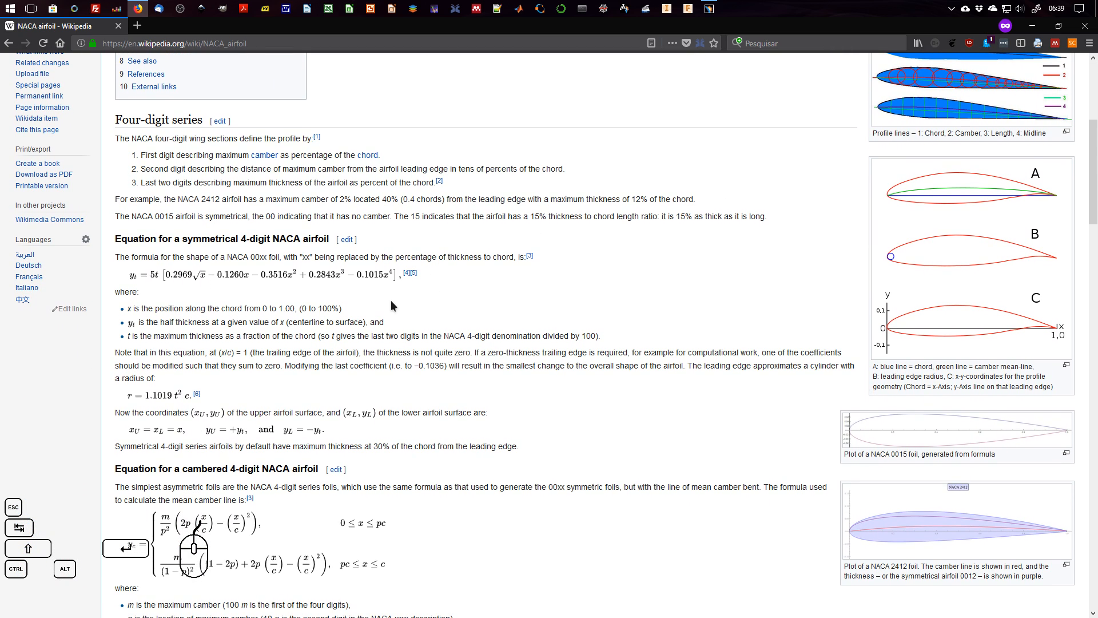
scroll(807, 299, up, 1)
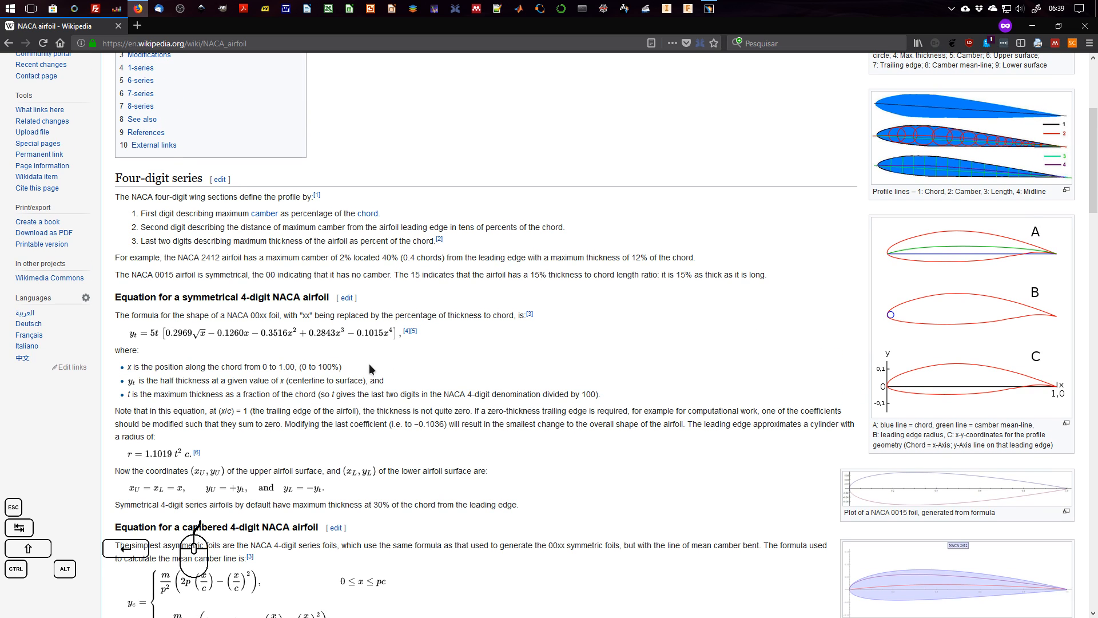
Examine how the Wikipedia article describes the NACA 00xx thickness percentage and defines x, yt and t in the formula.
scroll(390, 368, down, 1)
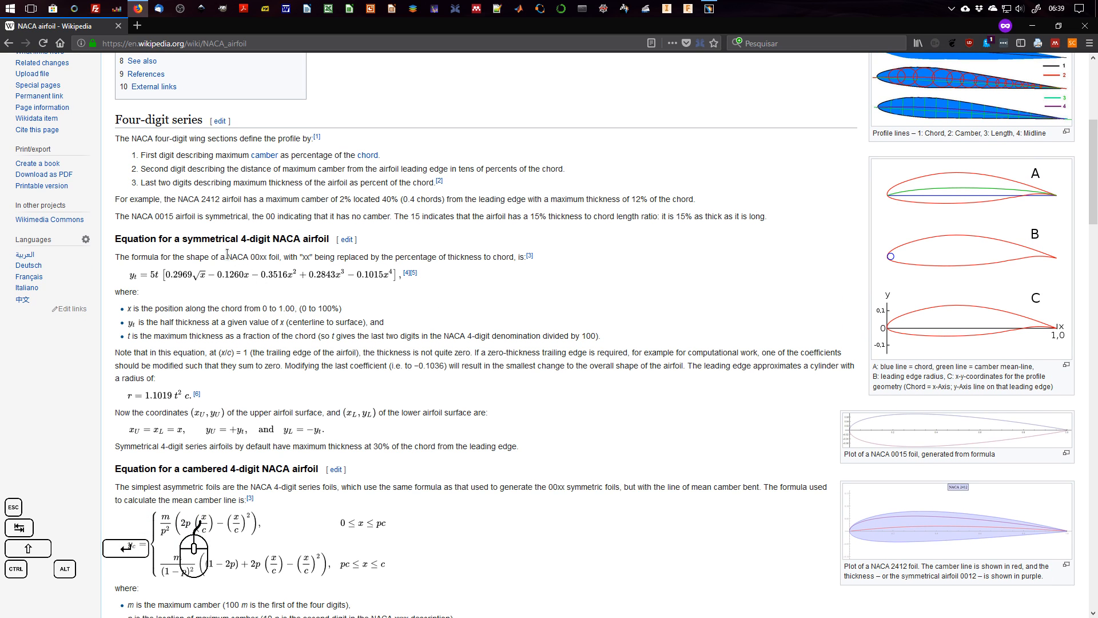
drag(228, 254, 314, 258)
drag(408, 258, 482, 257)
double_click(503, 257)
click(445, 321)
scroll(164, 249, down, 1)
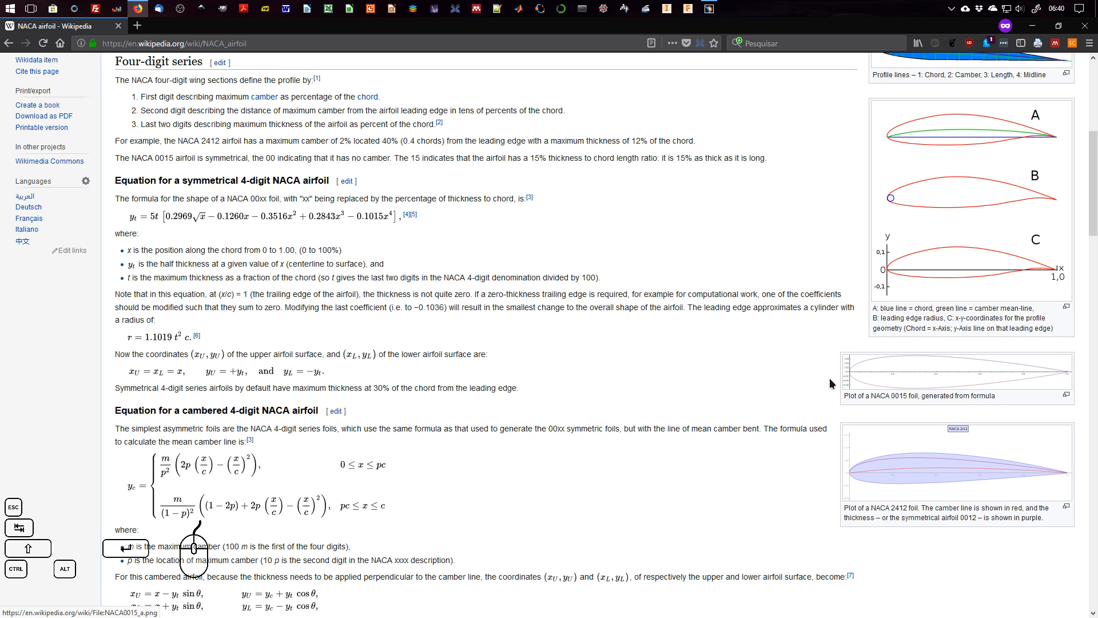
Switch back to CATIA, start a Curve from Equations and open a new law for its X component.
click(710, 9)
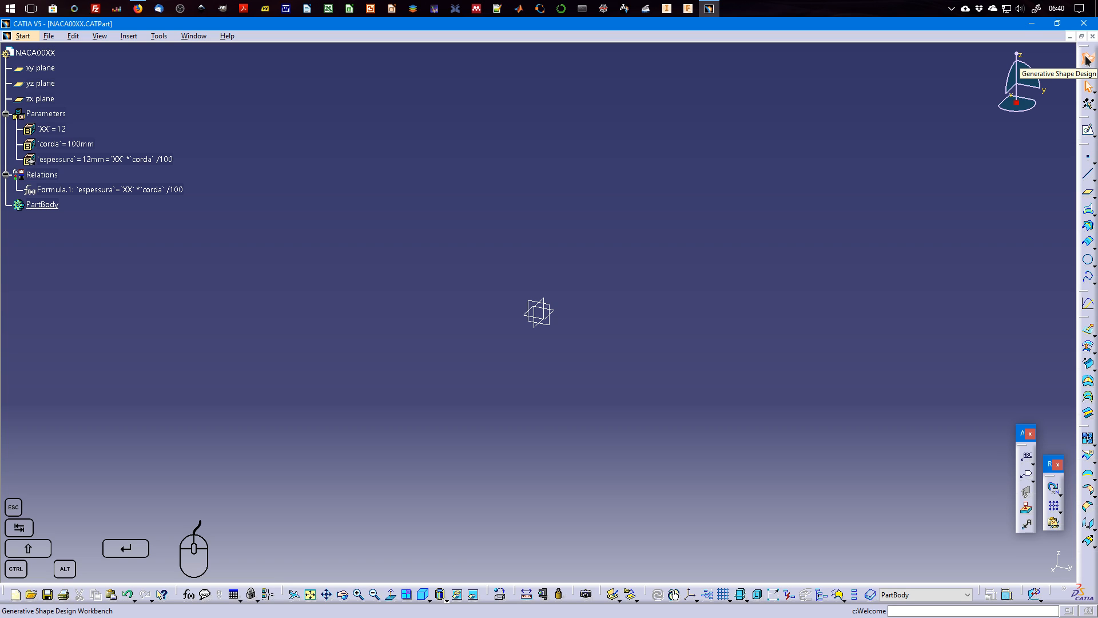
click(1094, 287)
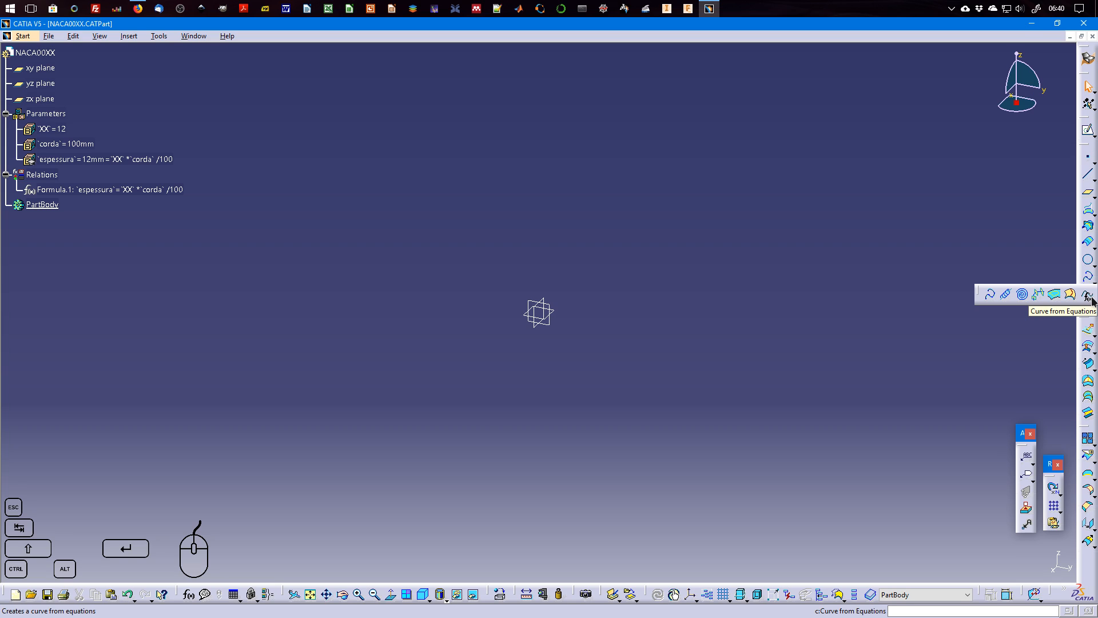
click(1089, 295)
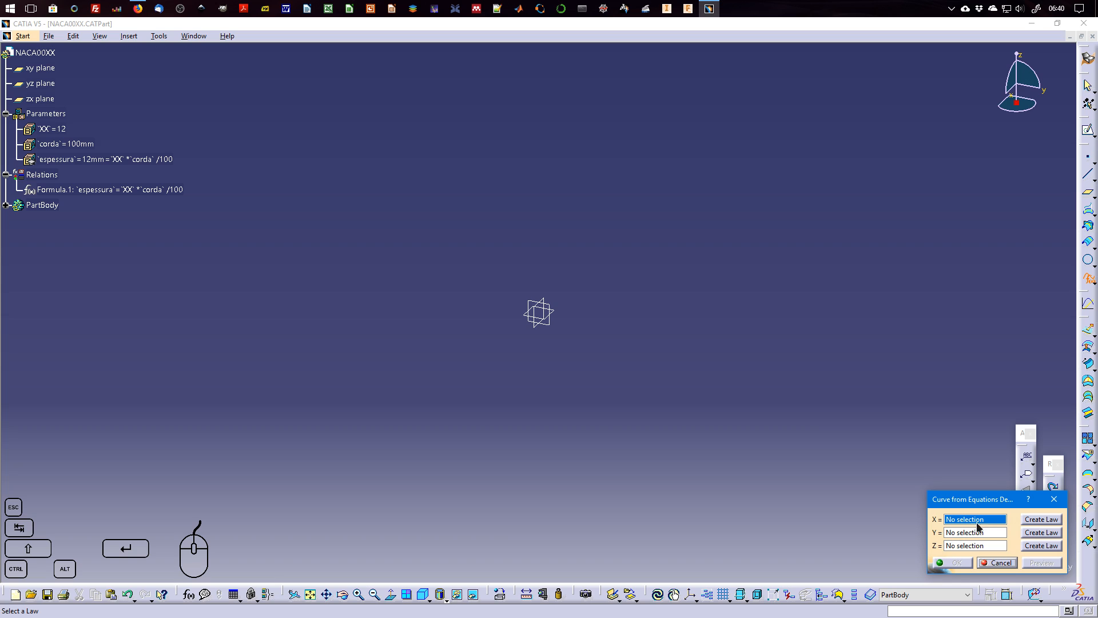
click(1039, 522)
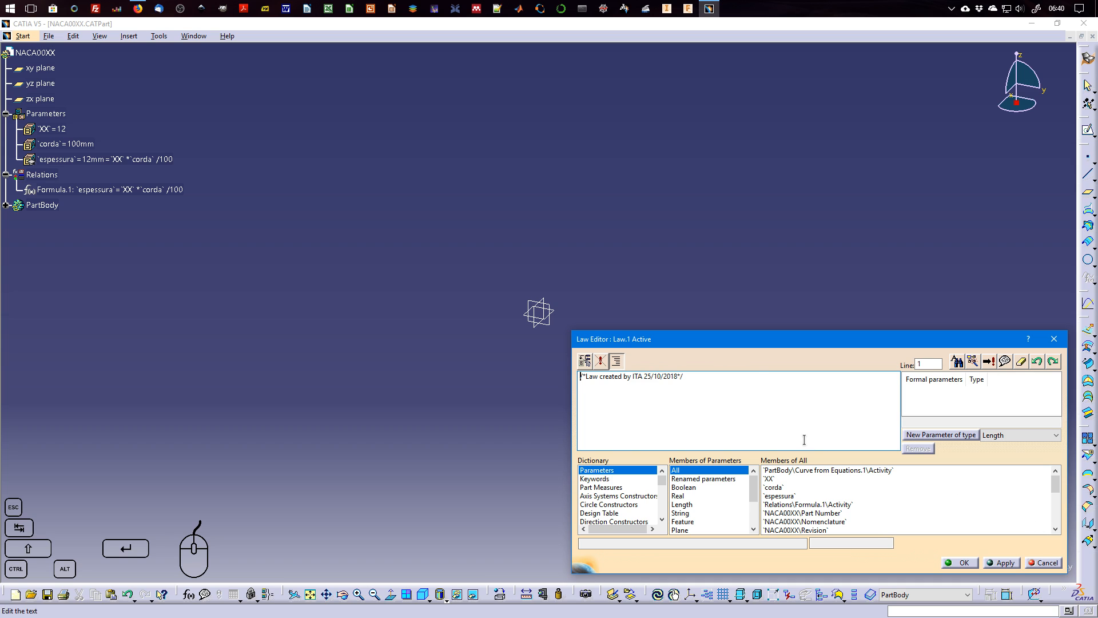
drag(764, 344, 528, 219)
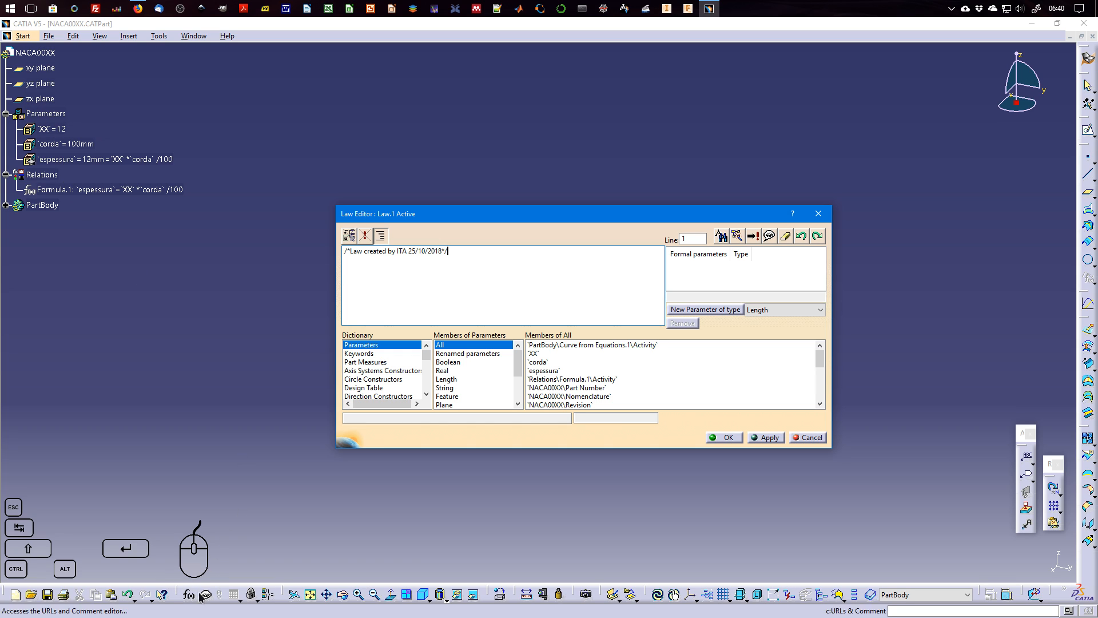
click(240, 603)
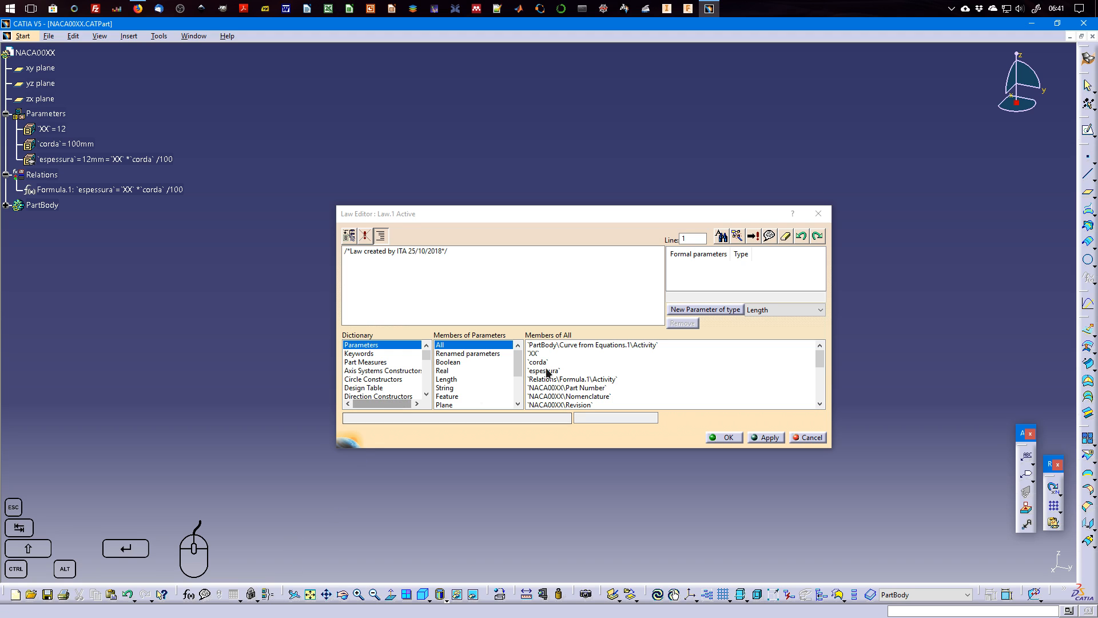
click(713, 286)
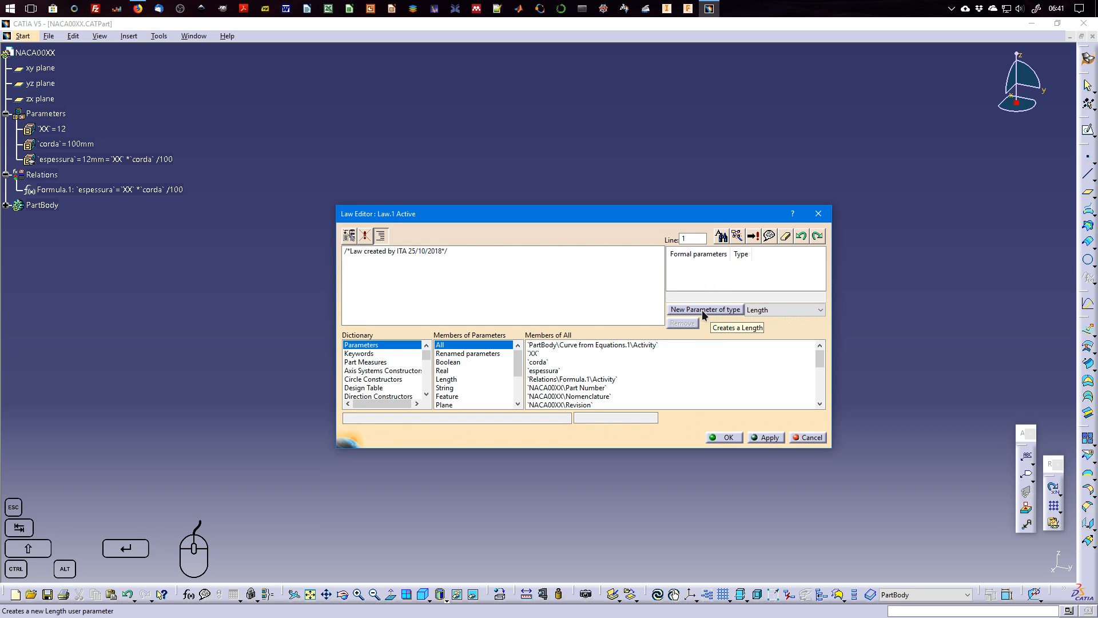
Add a formal parameter of type Real to the X law.
click(770, 310)
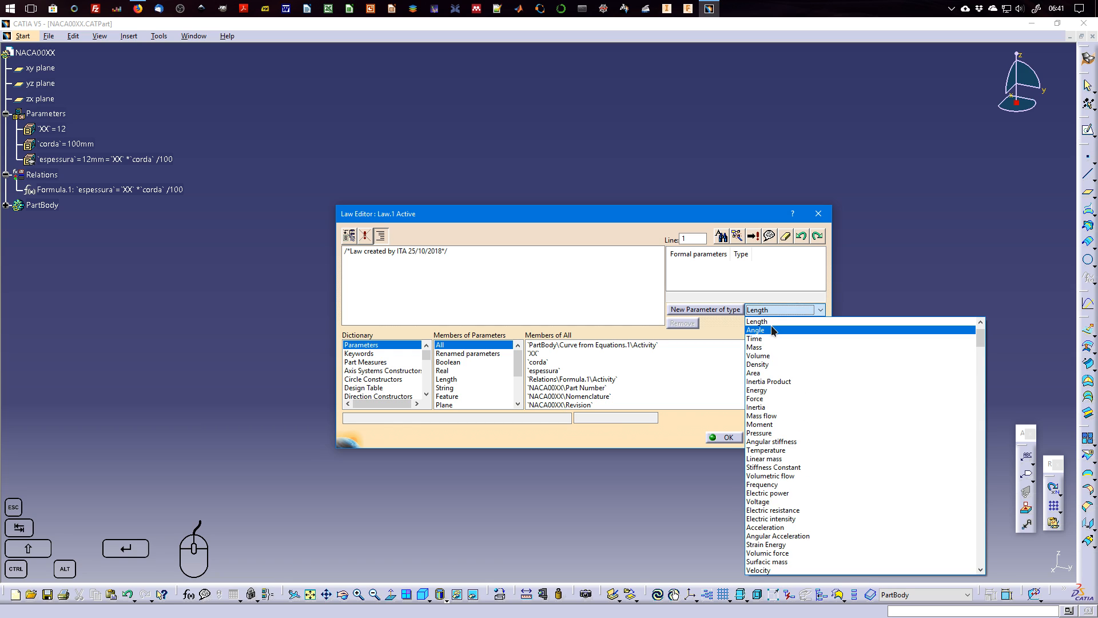
scroll(785, 332, up, 1)
click(781, 323)
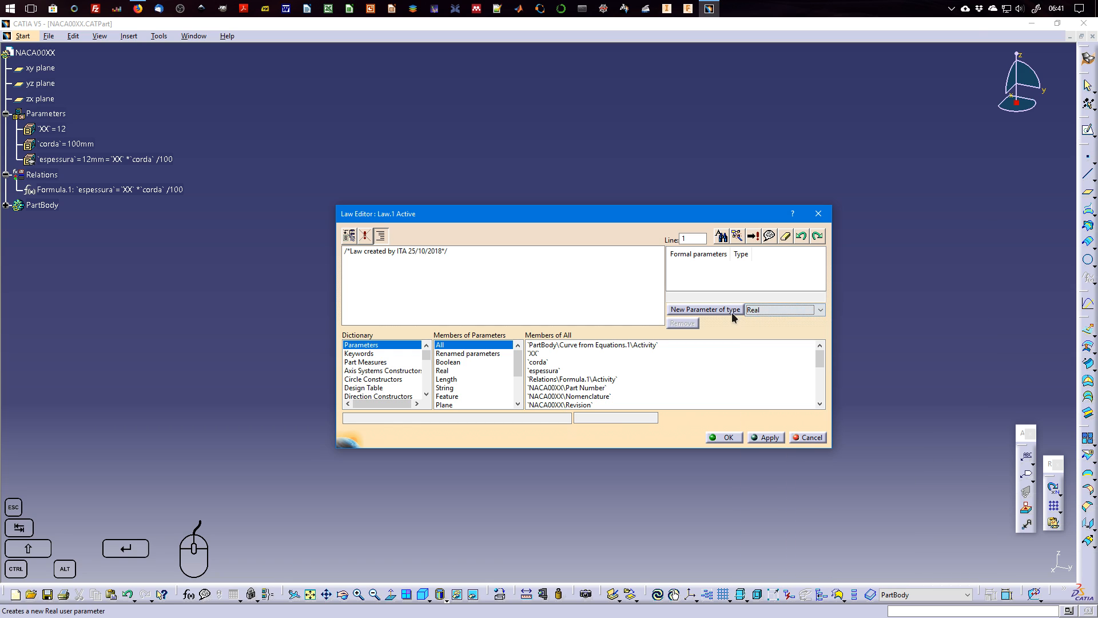
click(733, 313)
Add a second formal parameter of type Length to the X law.
click(768, 311)
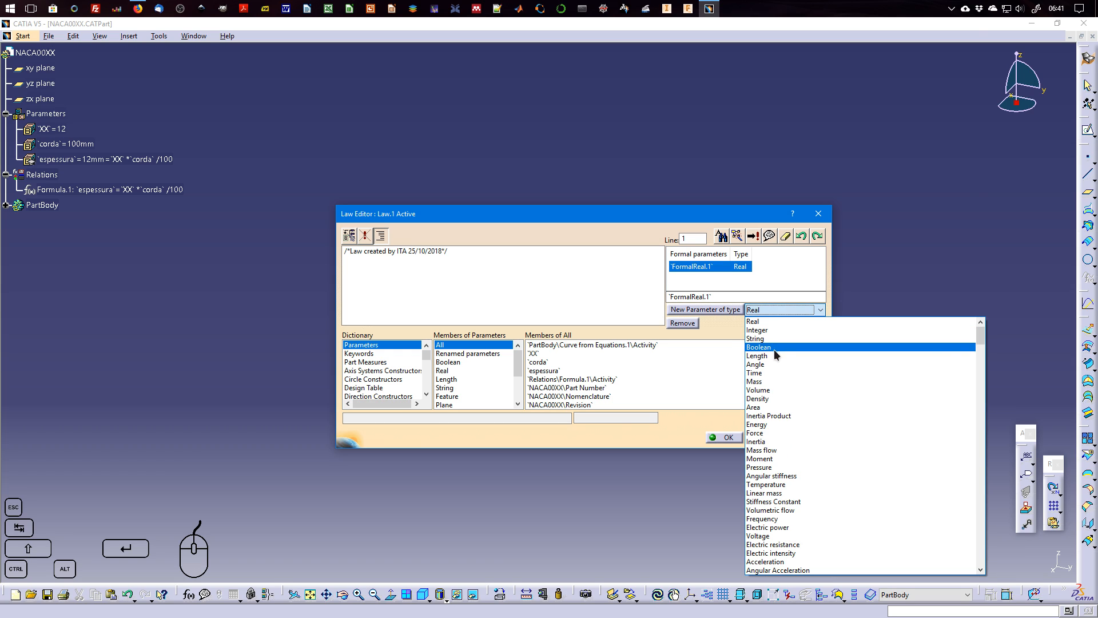
click(773, 364)
click(778, 312)
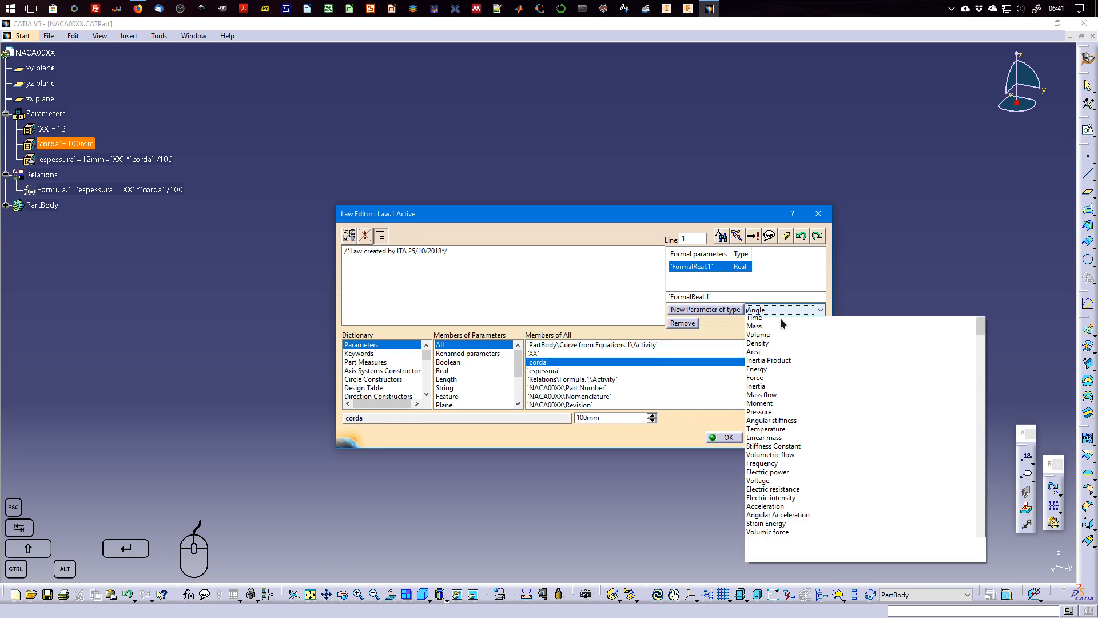
scroll(779, 351, up, 2)
click(769, 353)
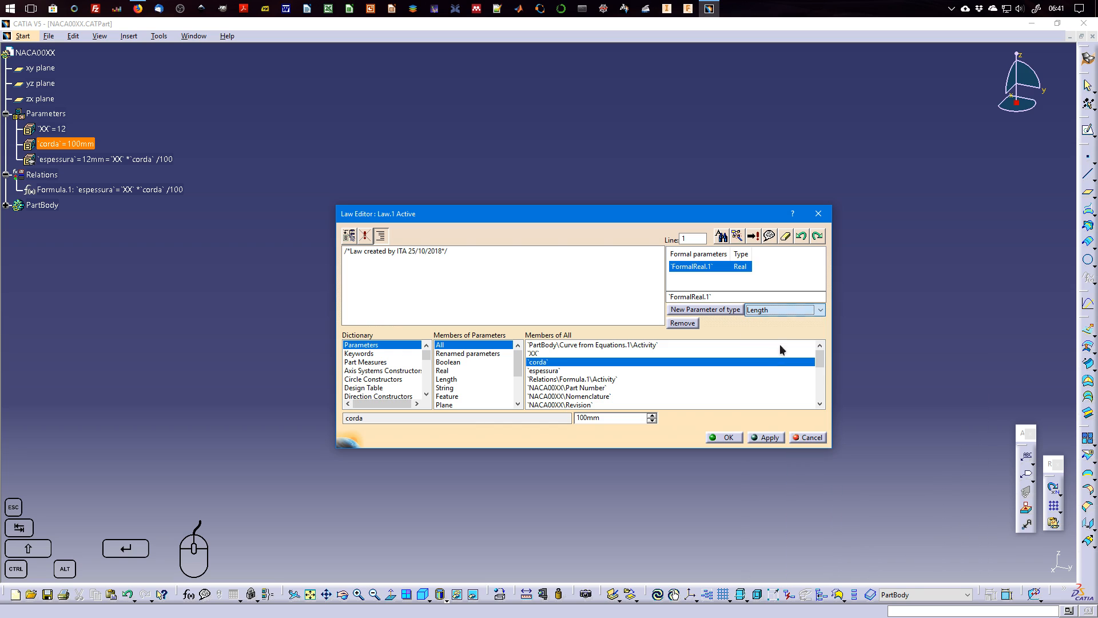
click(724, 311)
Rename the Real formal parameter as t and the Length one as x, and begin a new line under the law's comment.
click(708, 269)
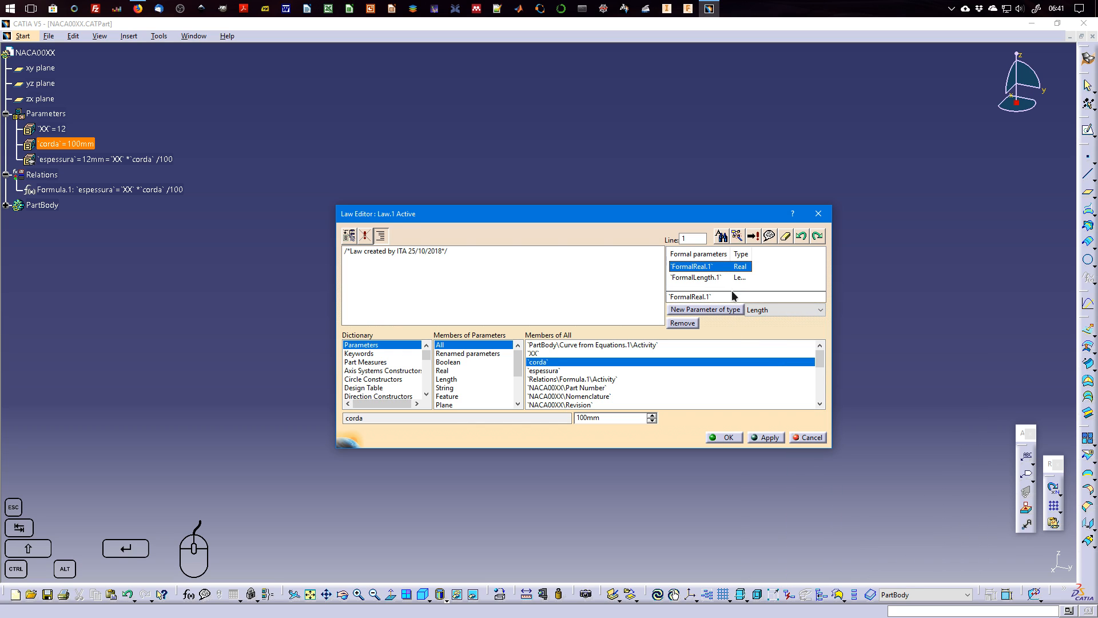
drag(717, 298, 650, 293)
text(t)
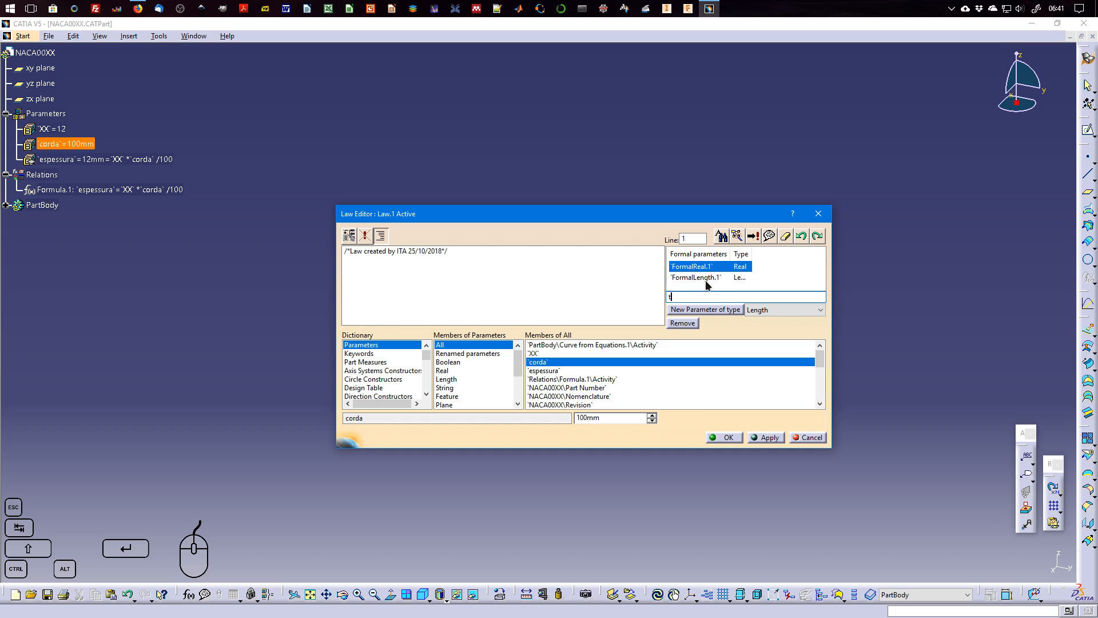
key(Return)
click(705, 277)
click(738, 298)
drag(738, 298, 651, 294)
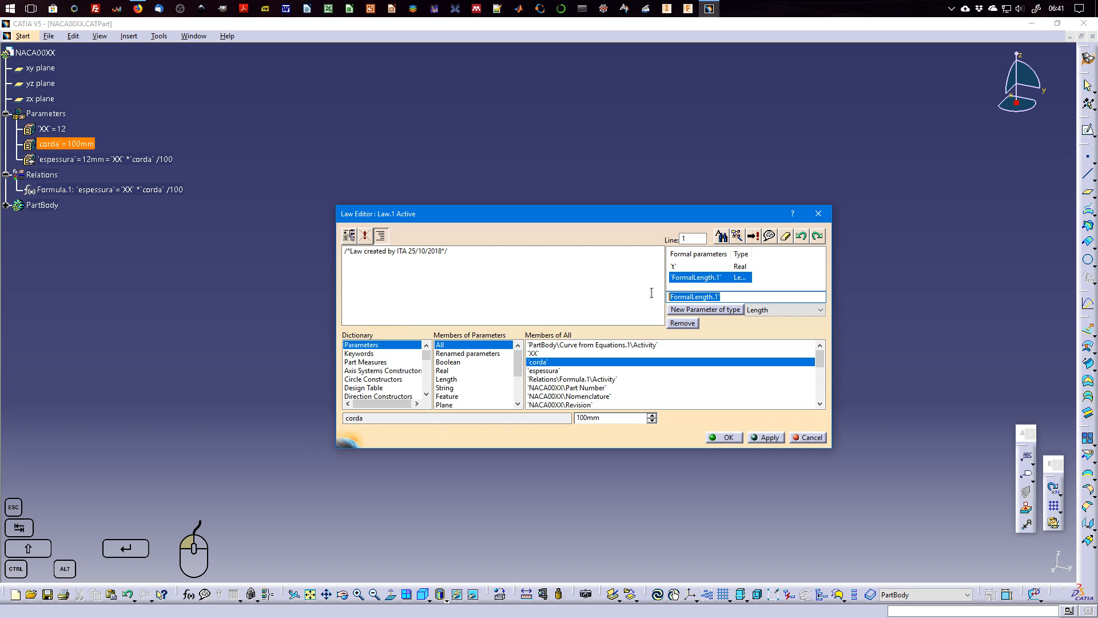
text(x)
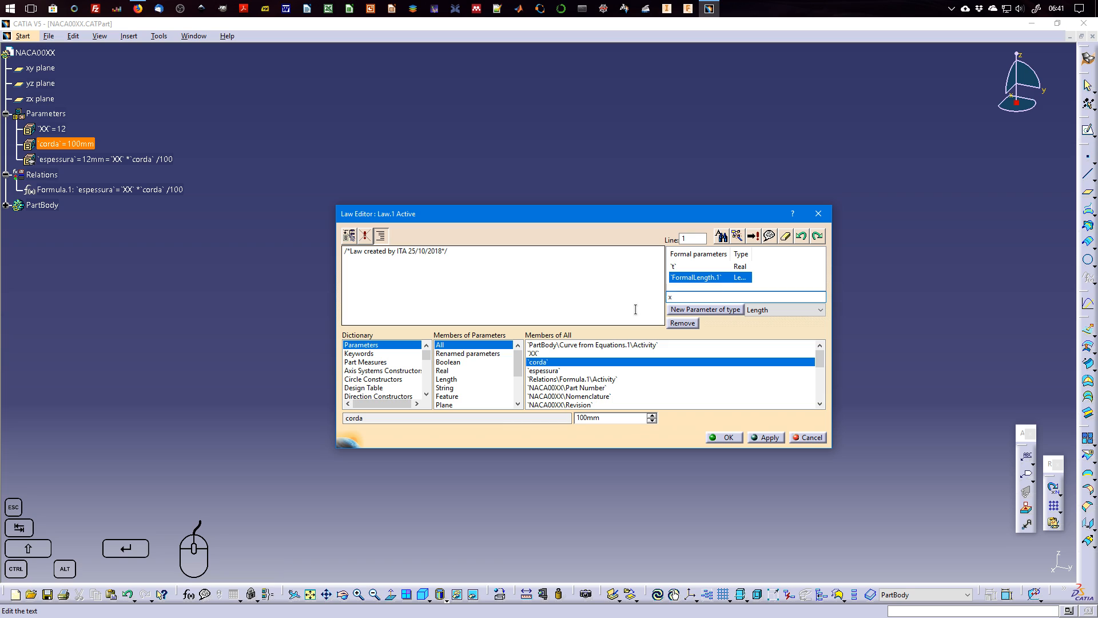
click(616, 307)
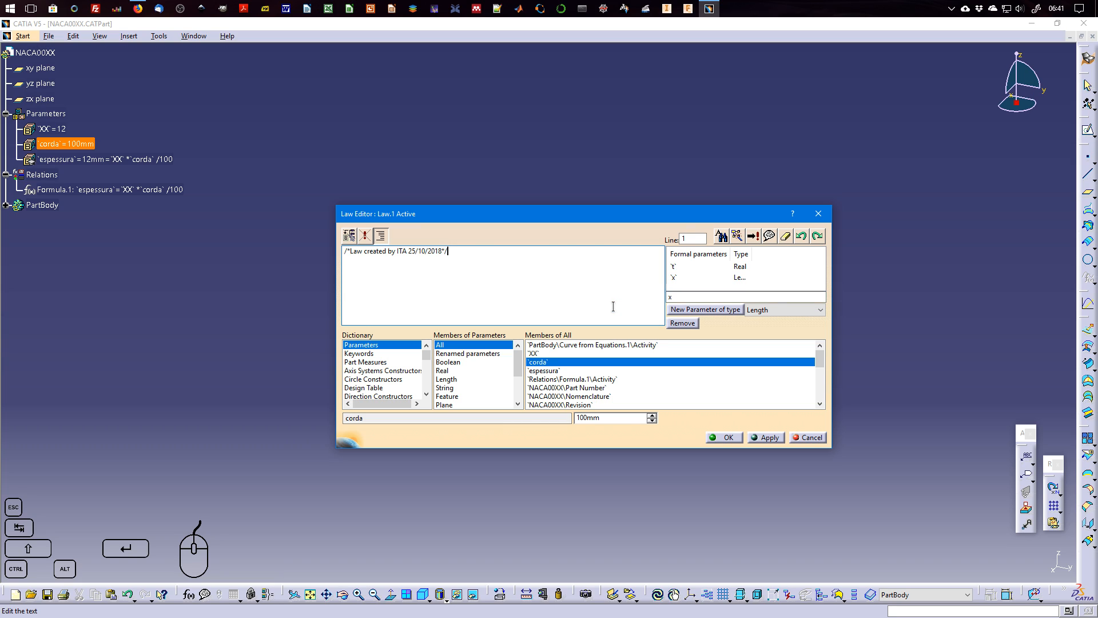
key(Return)
Look through the dictionary categories available for writing the law.
mouse_move(429, 357)
mouse_down()
mouse_move(427, 389)
mouse_move(430, 357)
mouse_up()
click(426, 396)
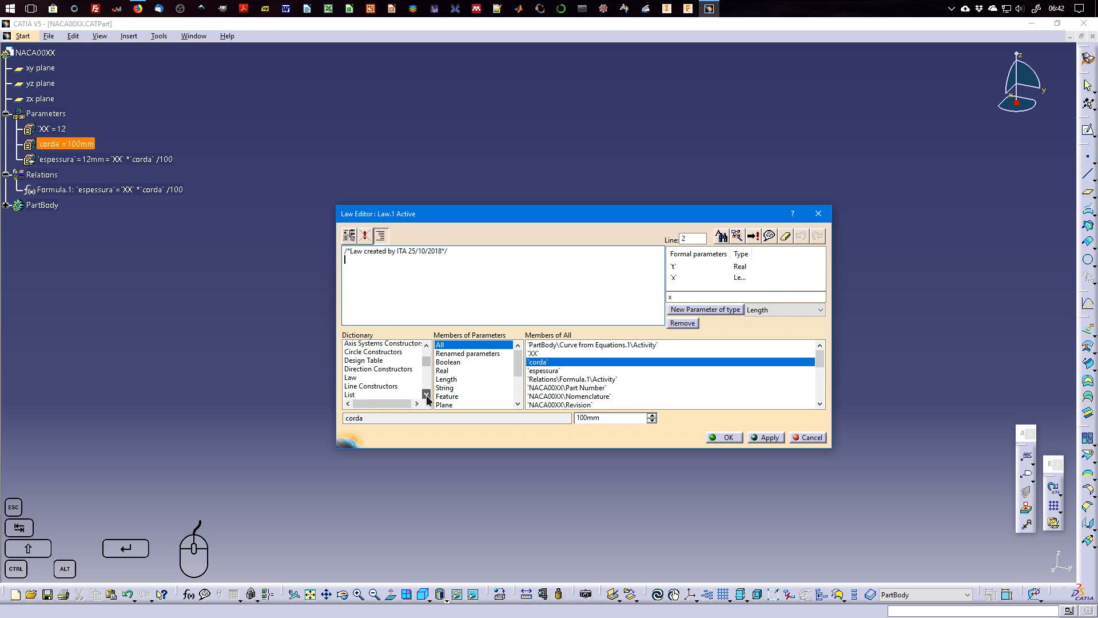
click(426, 396)
click(426, 396)
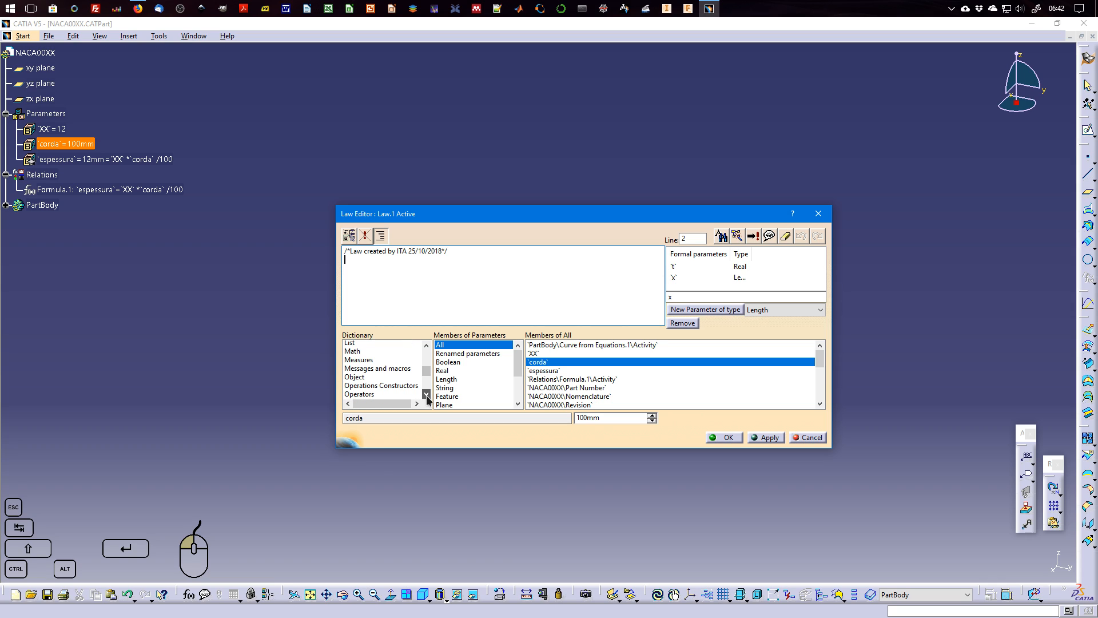
click(427, 396)
click(426, 395)
click(426, 396)
click(426, 396)
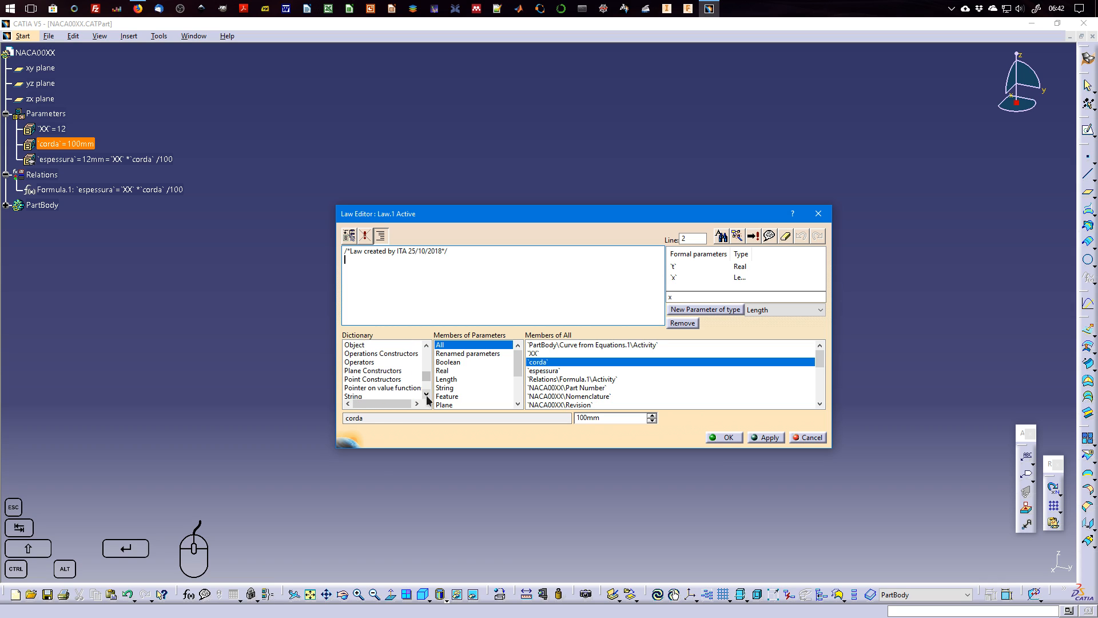
click(427, 396)
click(426, 396)
click(426, 396)
click(426, 396)
click(426, 396)
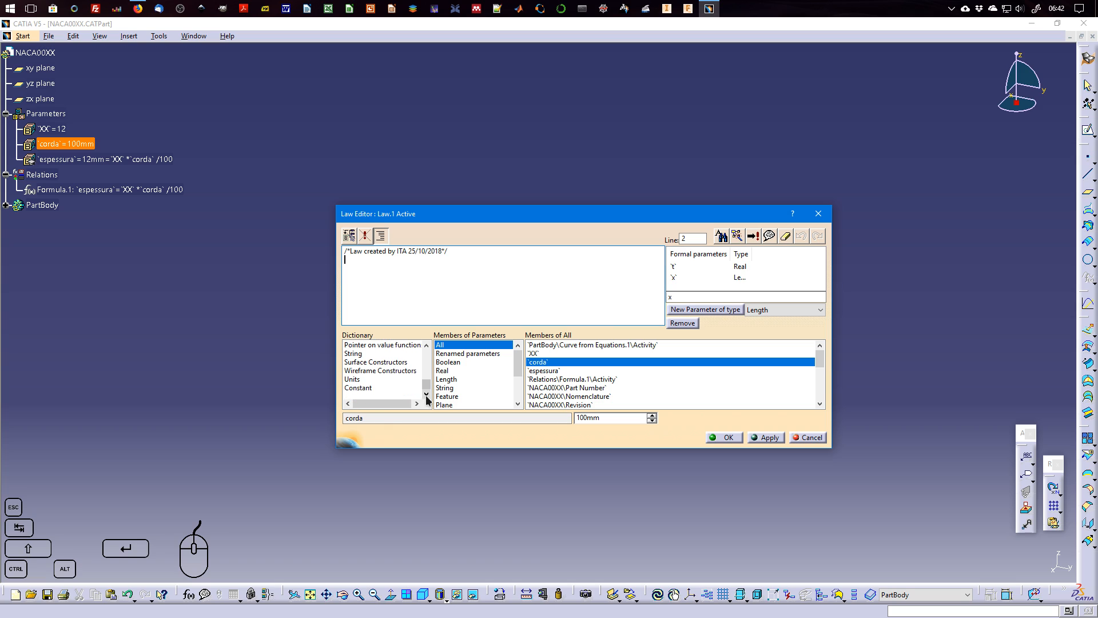
drag(426, 391, 428, 359)
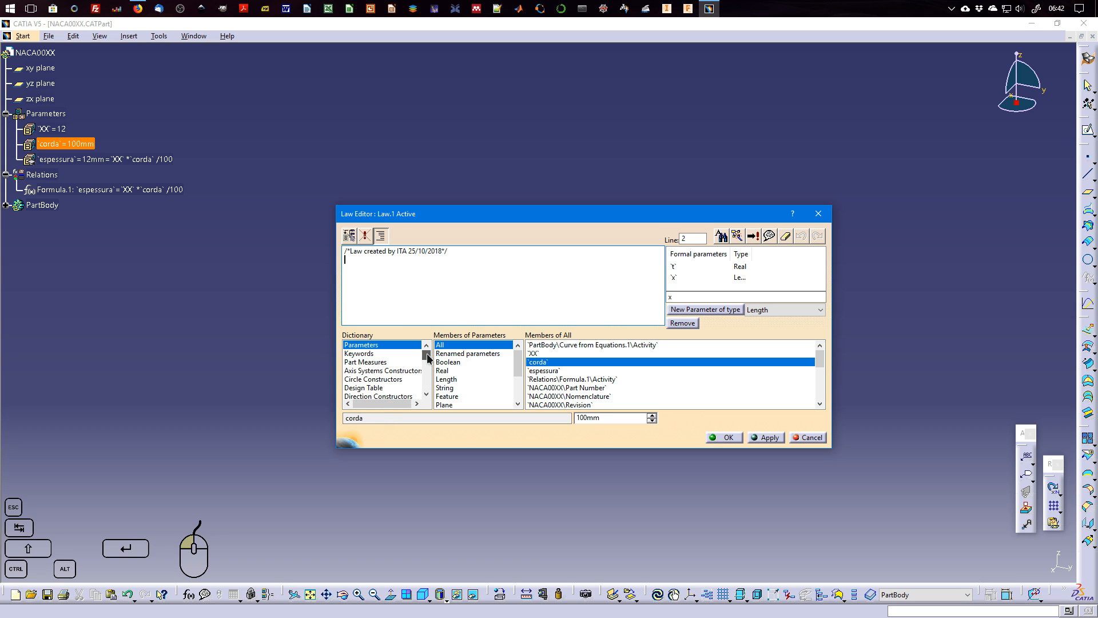
List the dictionary's keywords and write the law's first branch: if `t`<0, `x`=0mm.
click(400, 354)
click(394, 362)
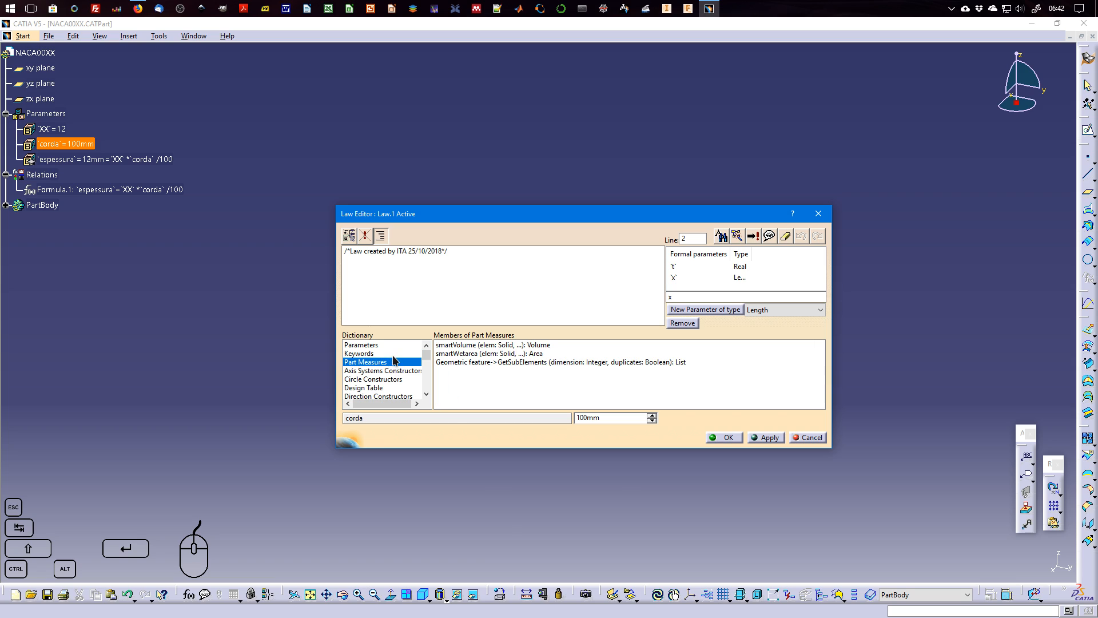
click(392, 354)
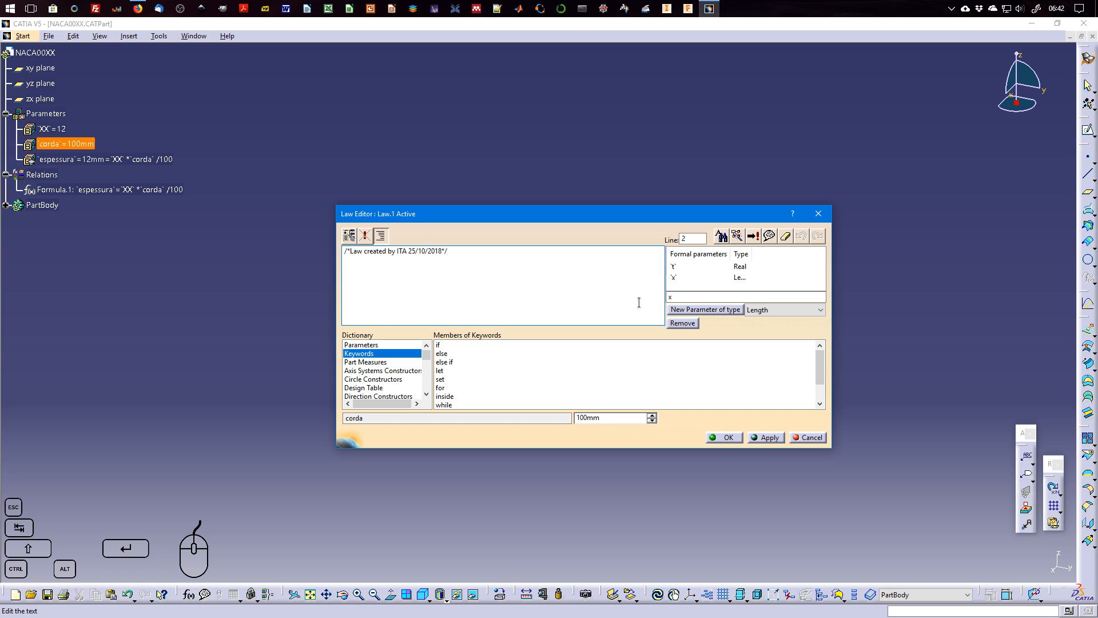
text(if)
click(680, 267)
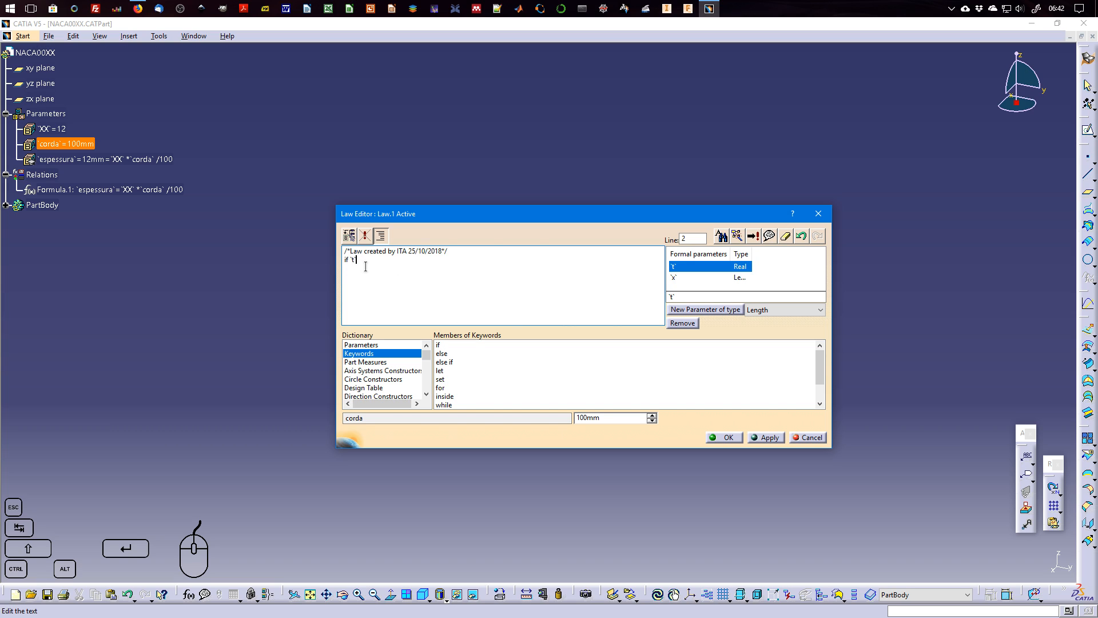
double_click(685, 276)
text(-)
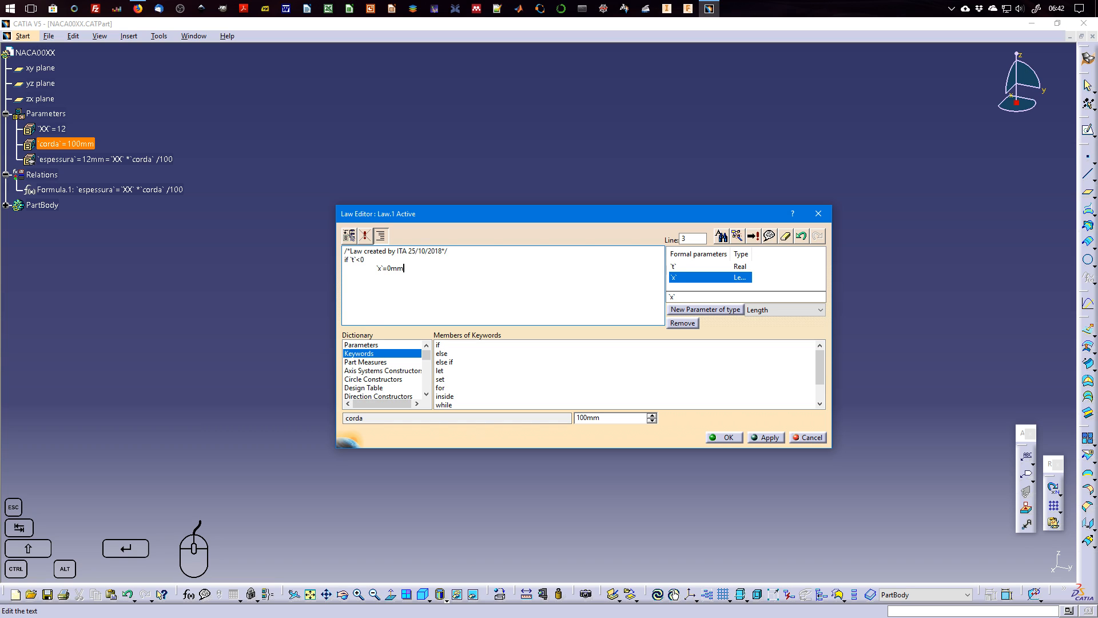
Widen the Type column of the formal parameters so the full type names fit.
mouse_move(388, 269)
mouse_down()
mouse_move(407, 269)
mouse_move(378, 269)
mouse_up()
drag(753, 253, 788, 255)
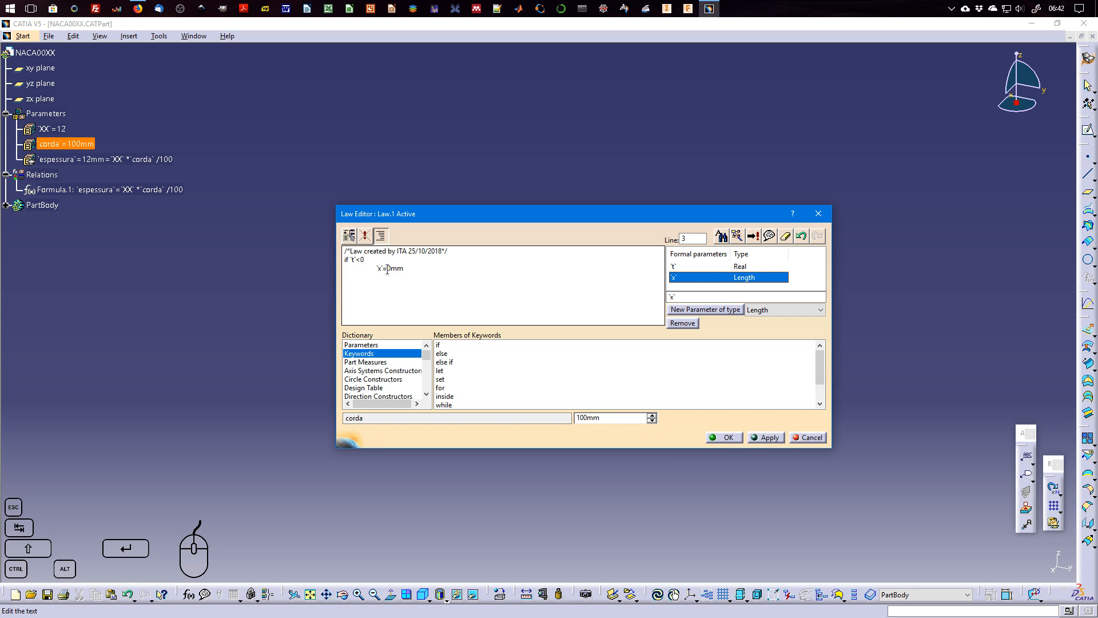
drag(404, 269, 377, 267)
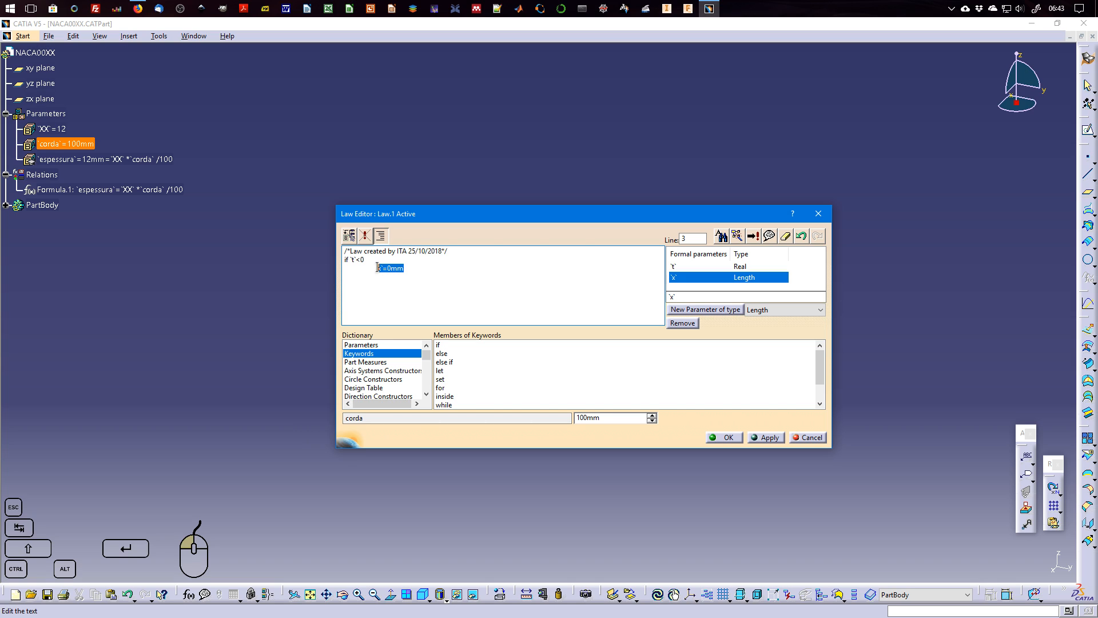
Add the condition else if `t`>1 on a new line below `x`=0mm.
click(435, 268)
key(Return)
double_click(456, 362)
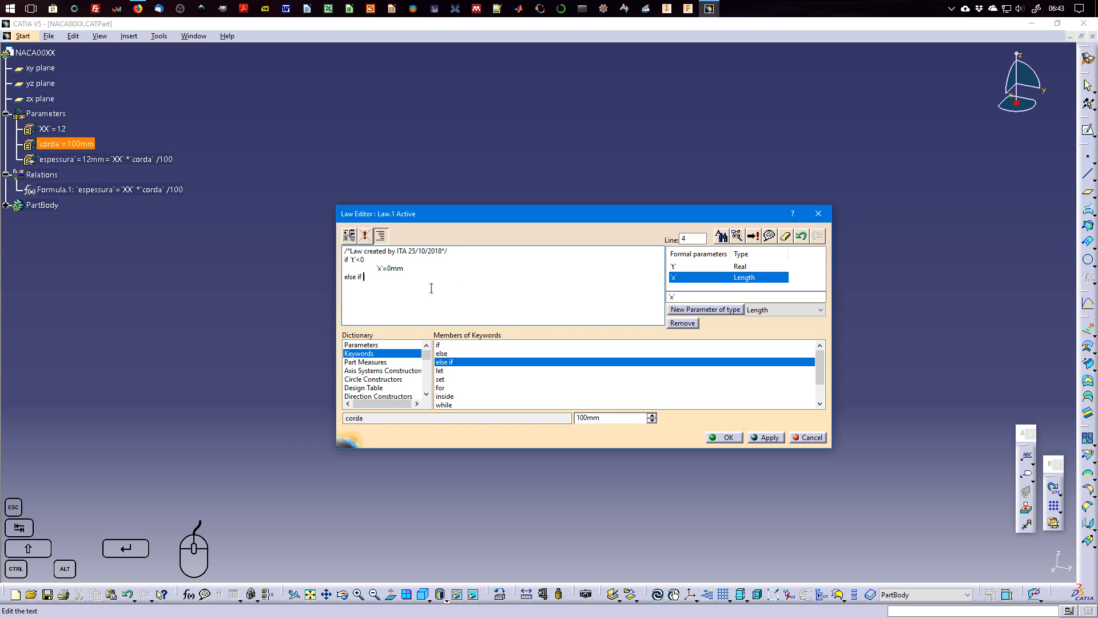
double_click(674, 267)
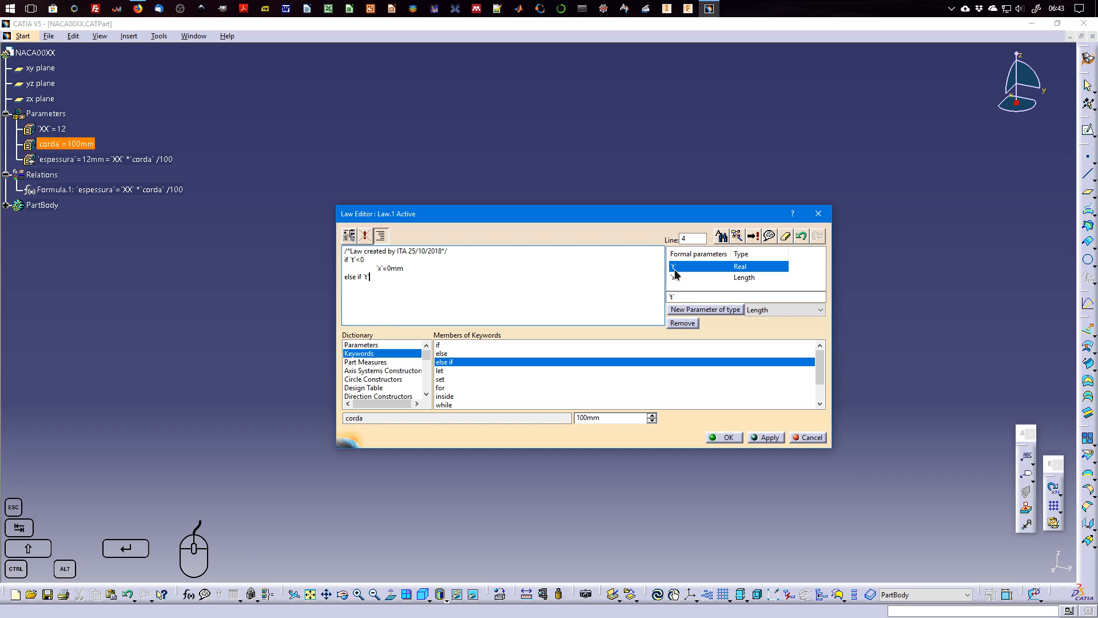
text(>1)
Complete the `t`>1 branch with `x`=`corda`, taking corda from the renamed parameters.
double_click(674, 277)
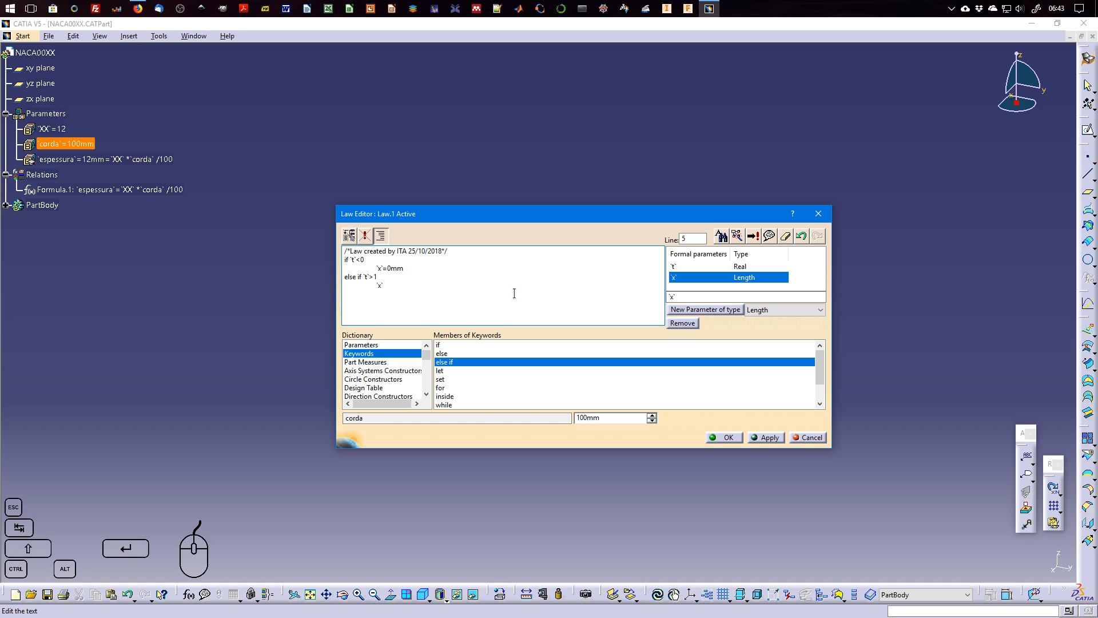
text(=)
click(389, 344)
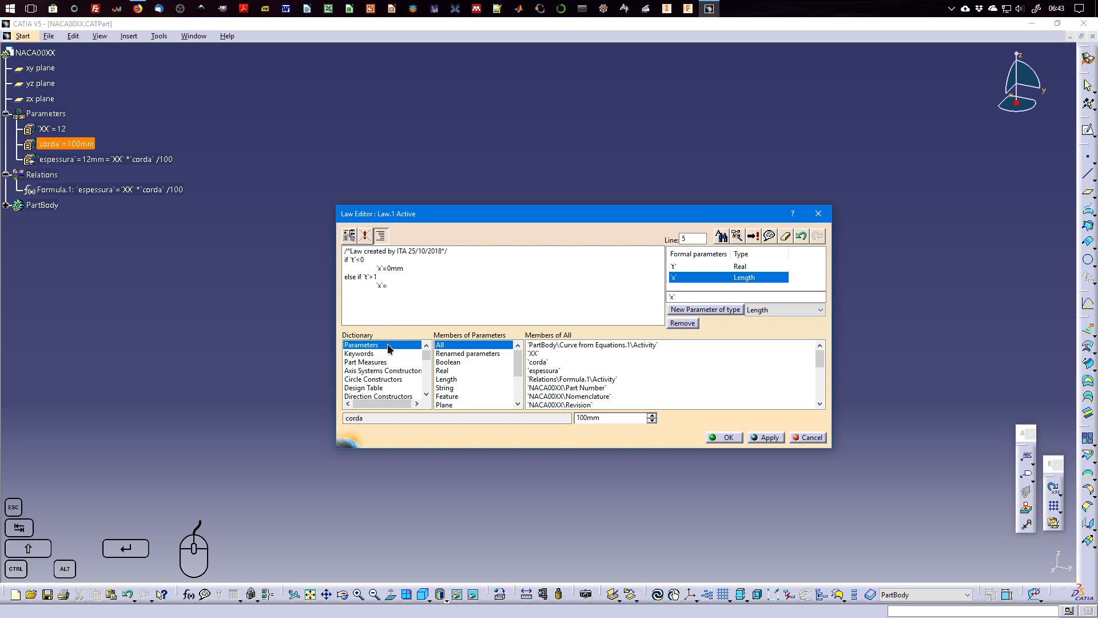
click(468, 354)
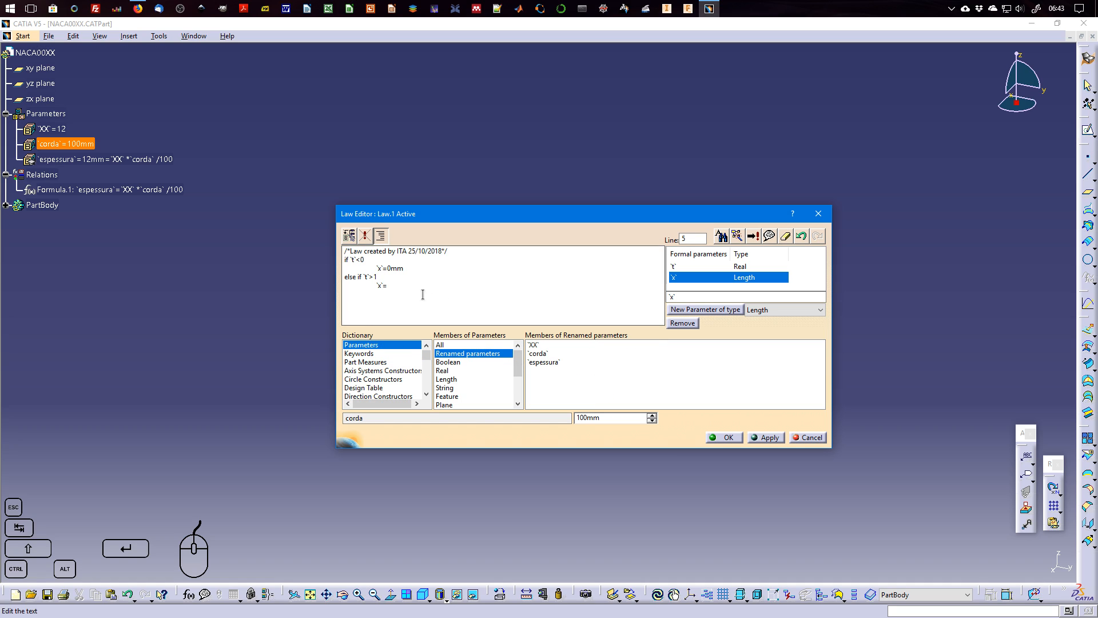
double_click(541, 353)
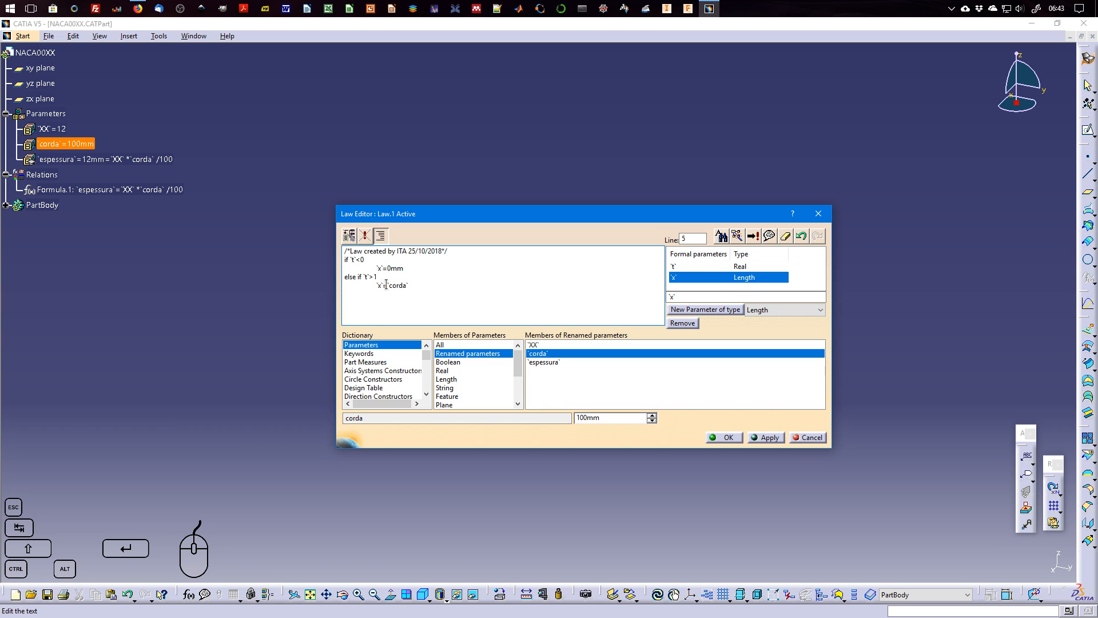
drag(387, 284, 415, 285)
click(418, 285)
Add a final else branch with `x`=`t`*`corda`, and apply and accept the law for X.
key(Return)
click(373, 353)
double_click(452, 353)
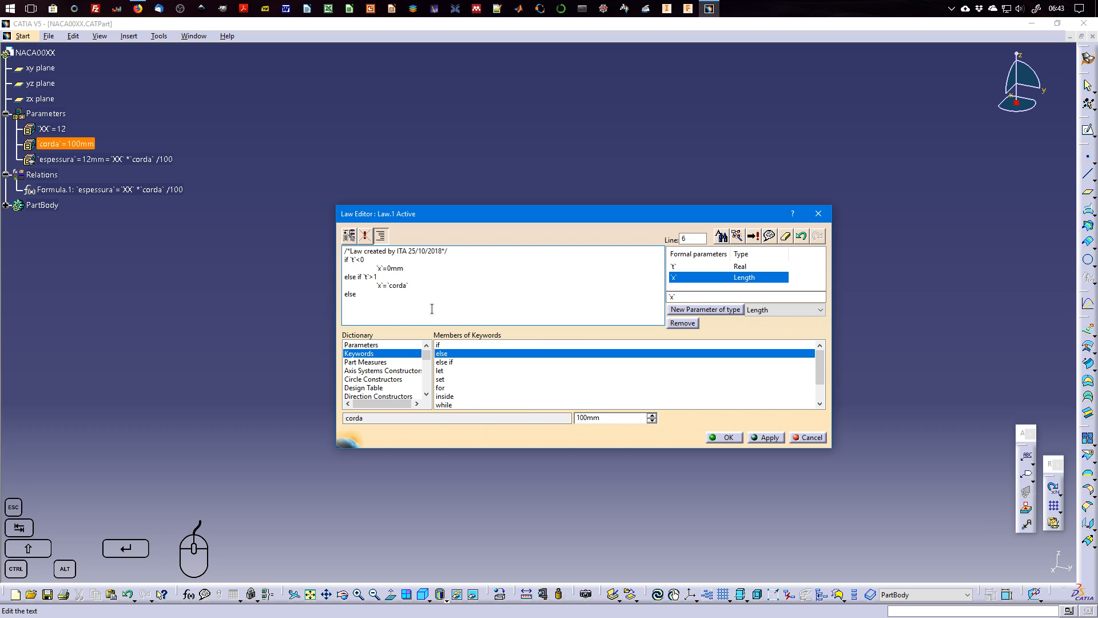
double_click(688, 277)
text(=)
double_click(687, 267)
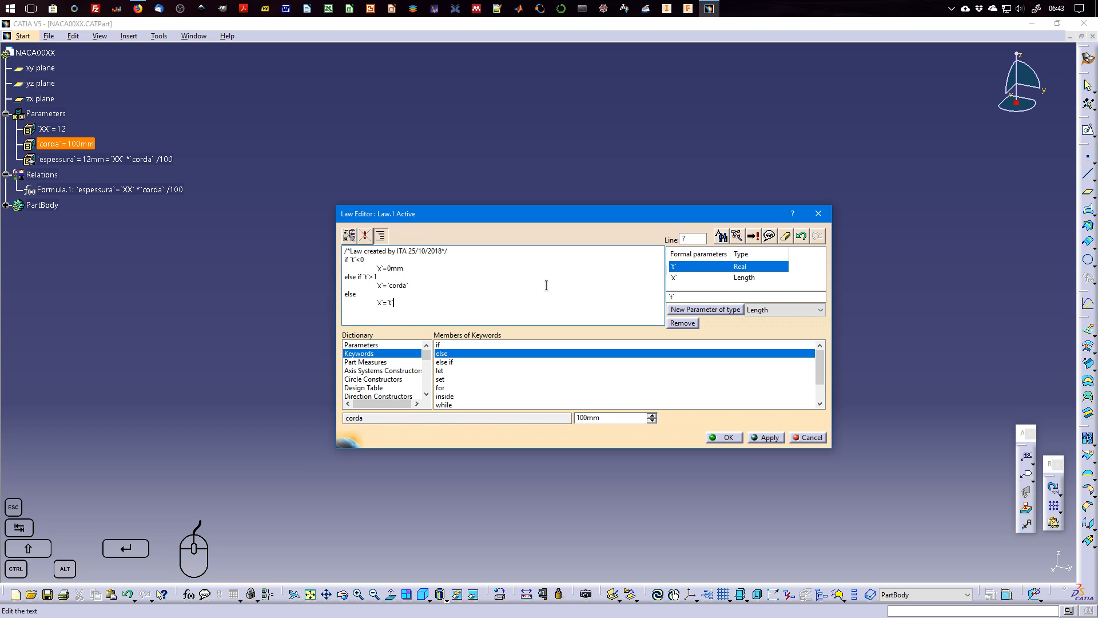
text(*)
click(395, 344)
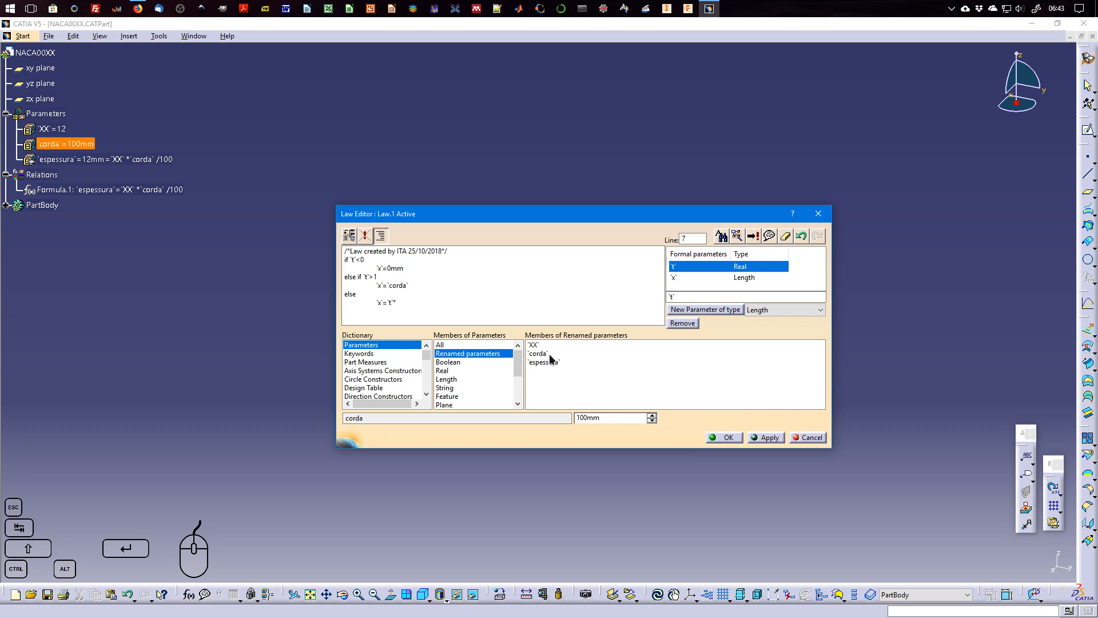
double_click(551, 353)
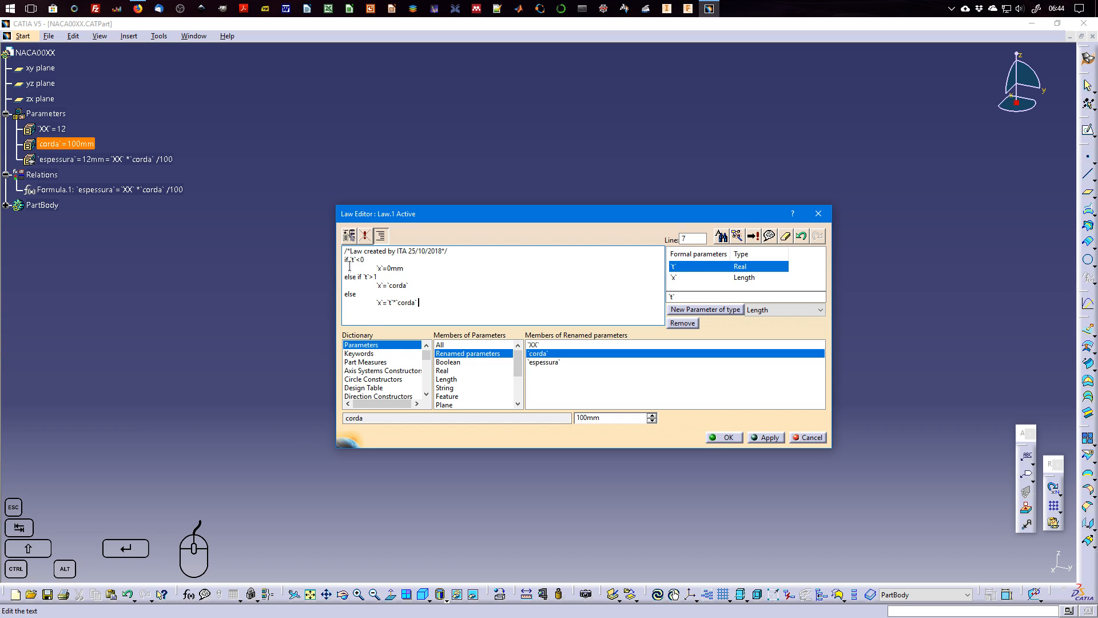
click(764, 438)
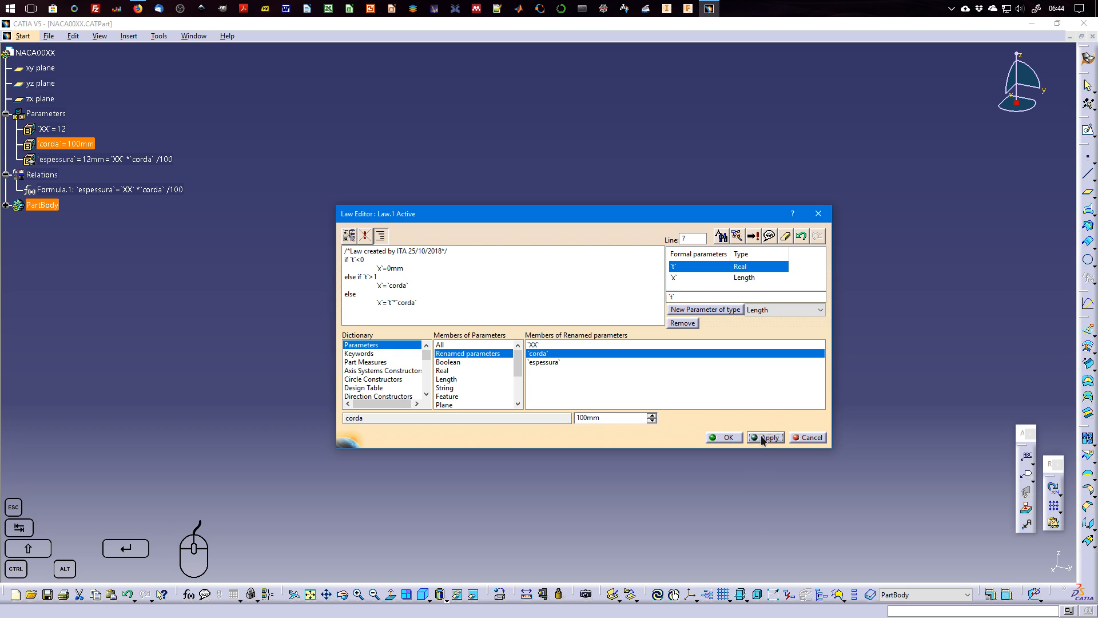
click(725, 437)
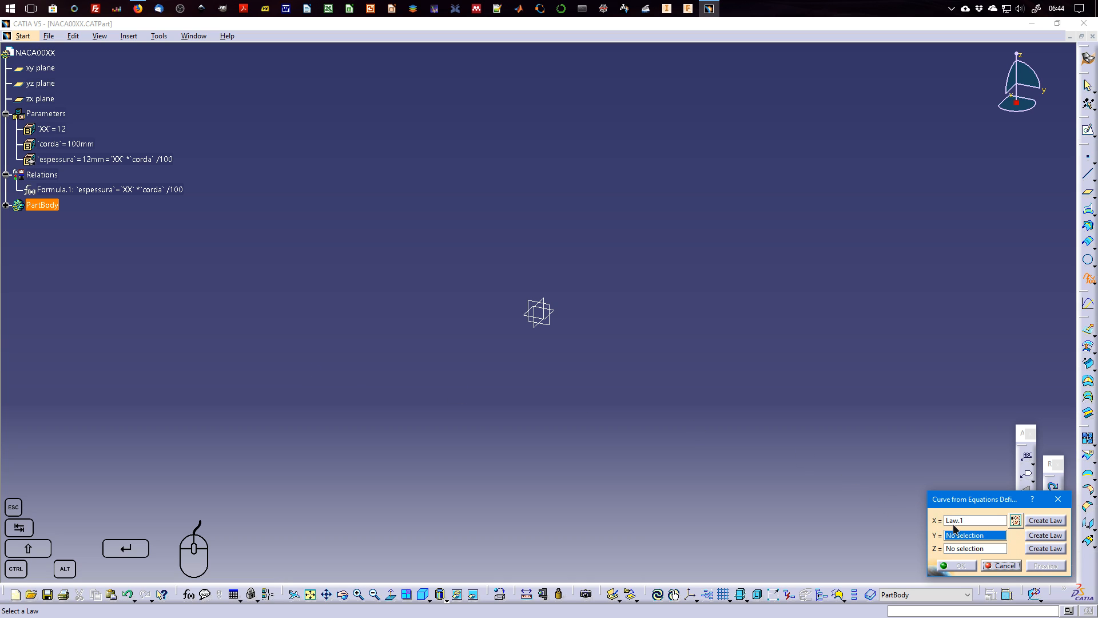
Create a law for Y with two formal parameters: a Real named t and a Length named y.
click(1045, 539)
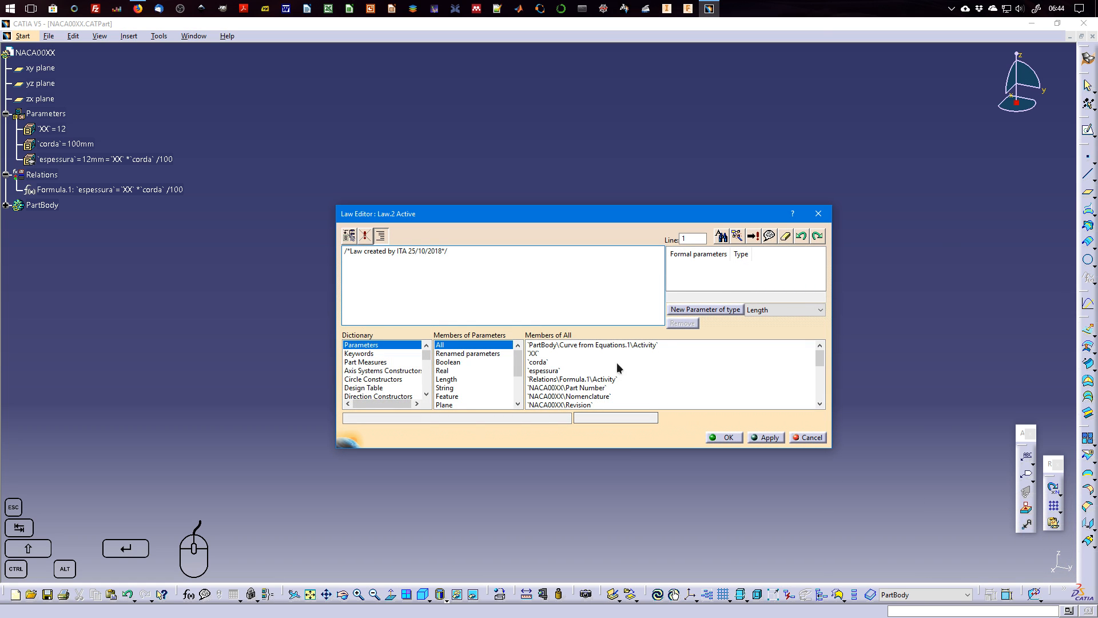
click(777, 309)
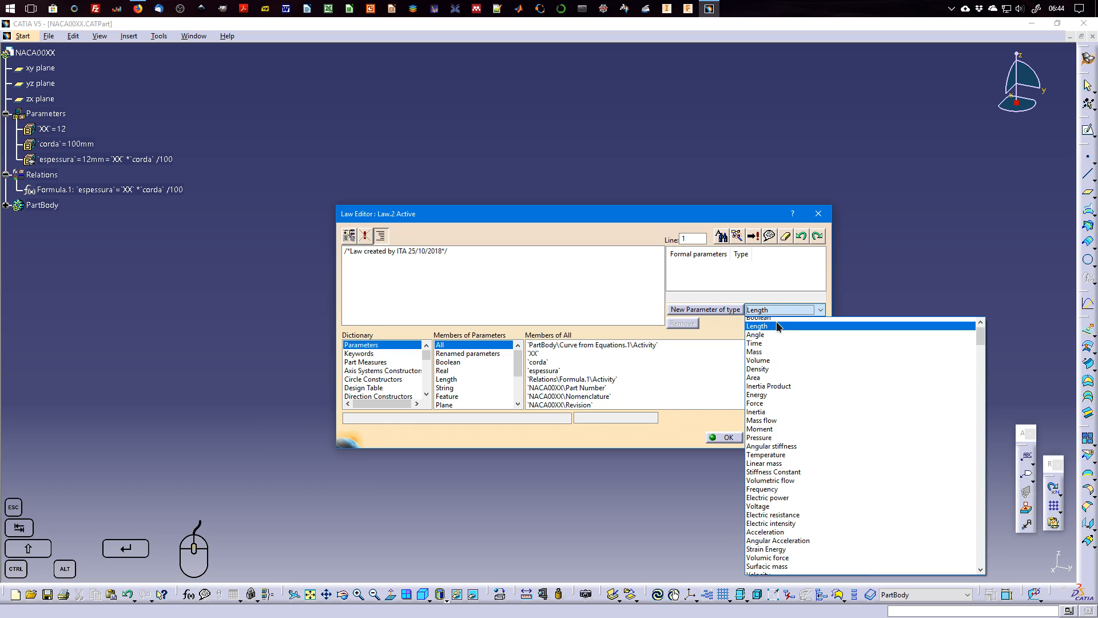
click(775, 323)
click(703, 309)
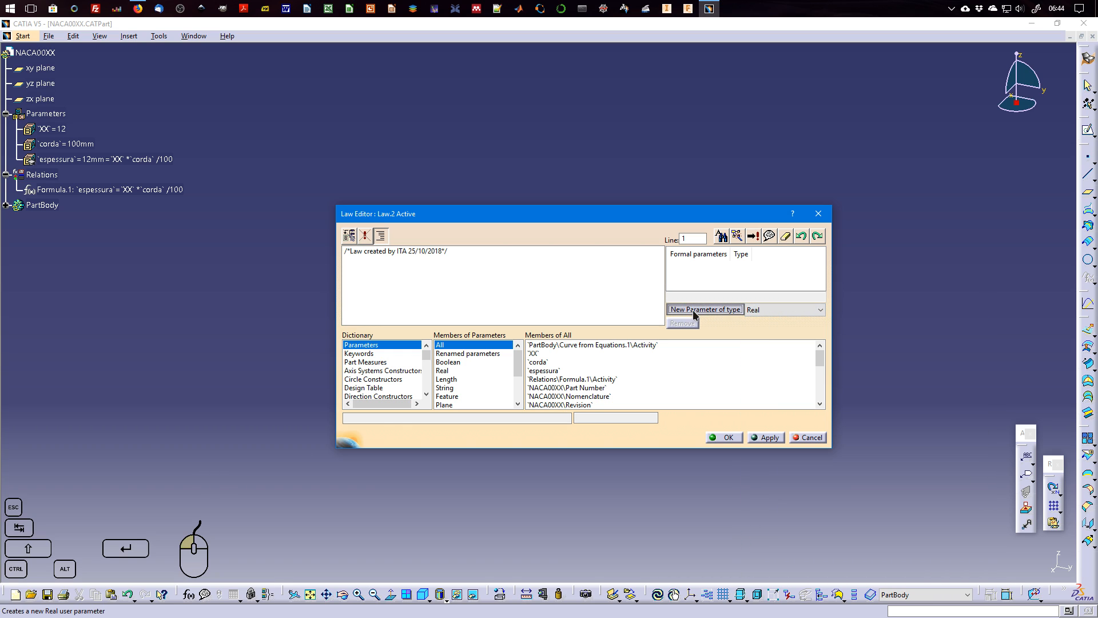
click(791, 311)
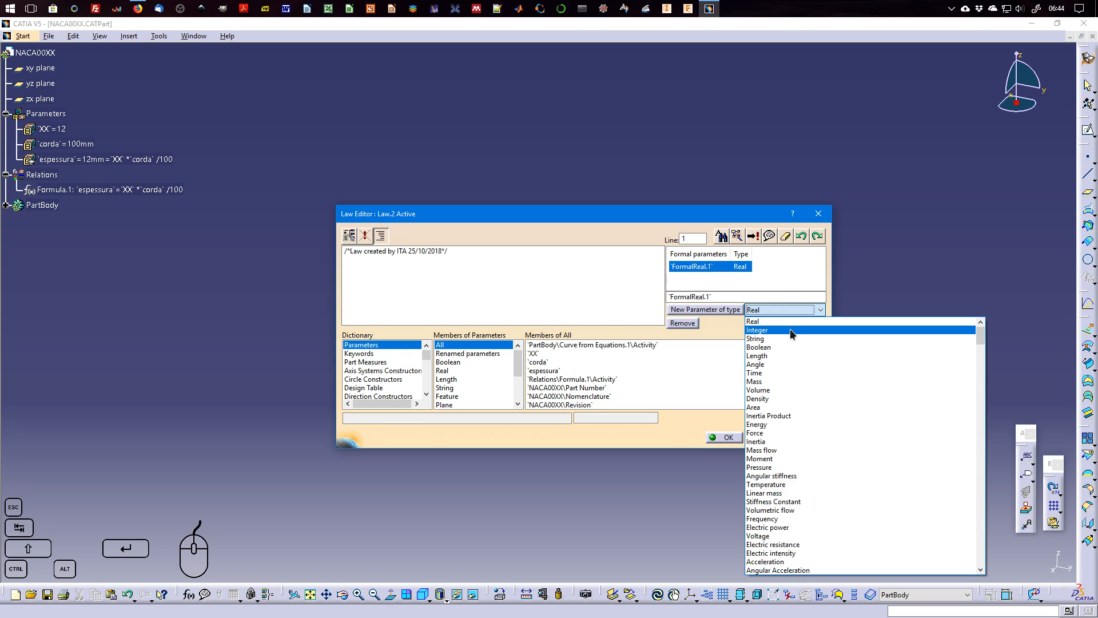
click(791, 355)
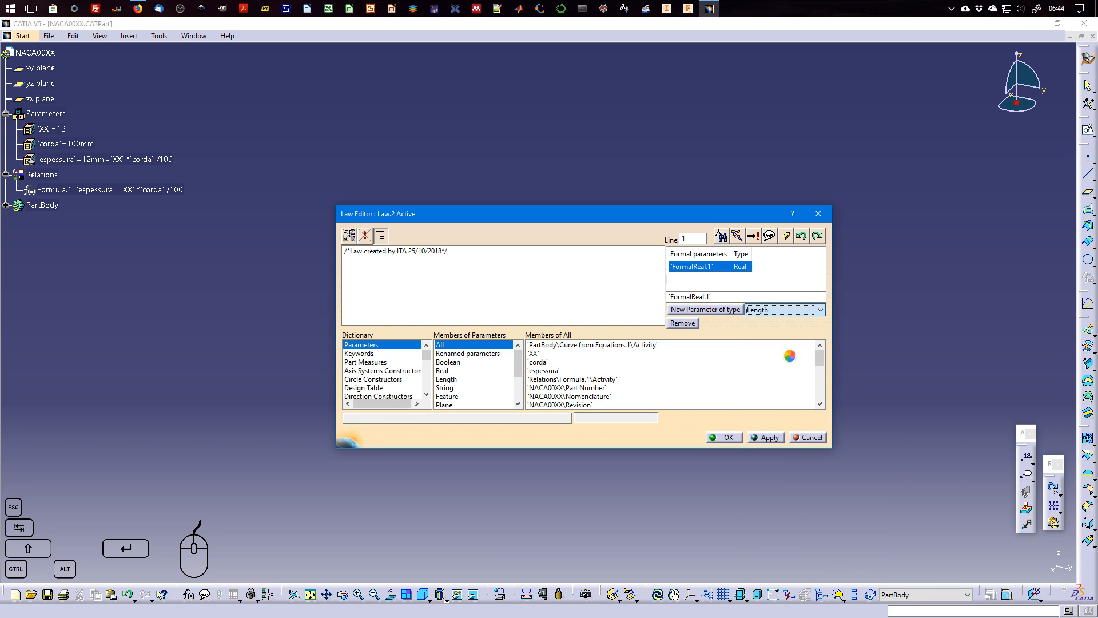
click(736, 312)
drag(722, 297, 669, 296)
text(y)
click(715, 267)
text(t)
click(628, 289)
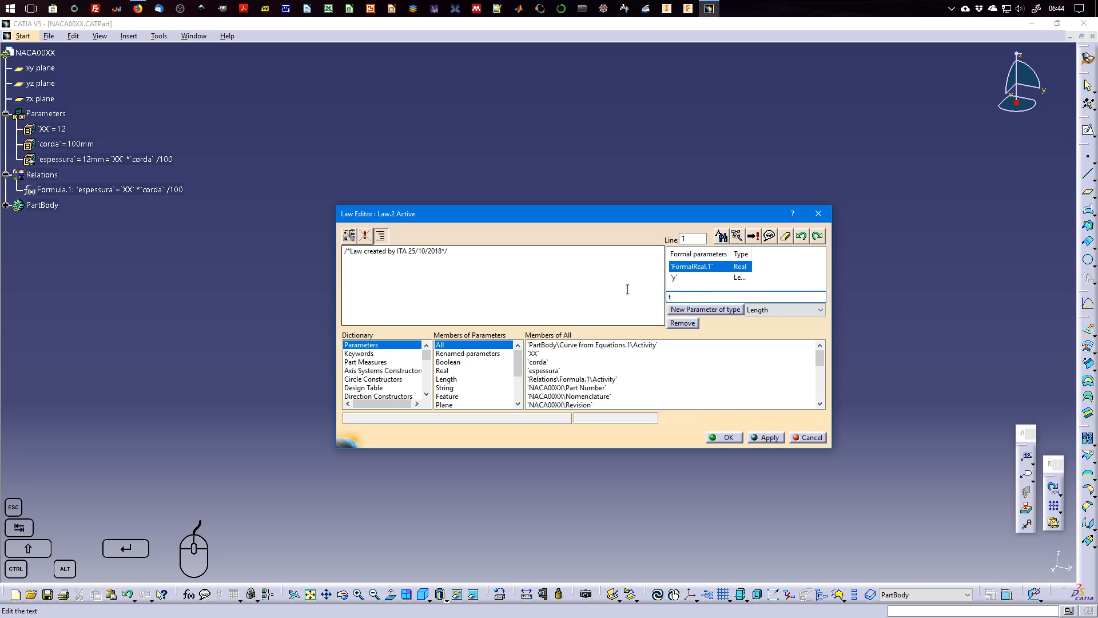
Begin the Y law's equation with `y`= on a new line below the comment.
key(Return)
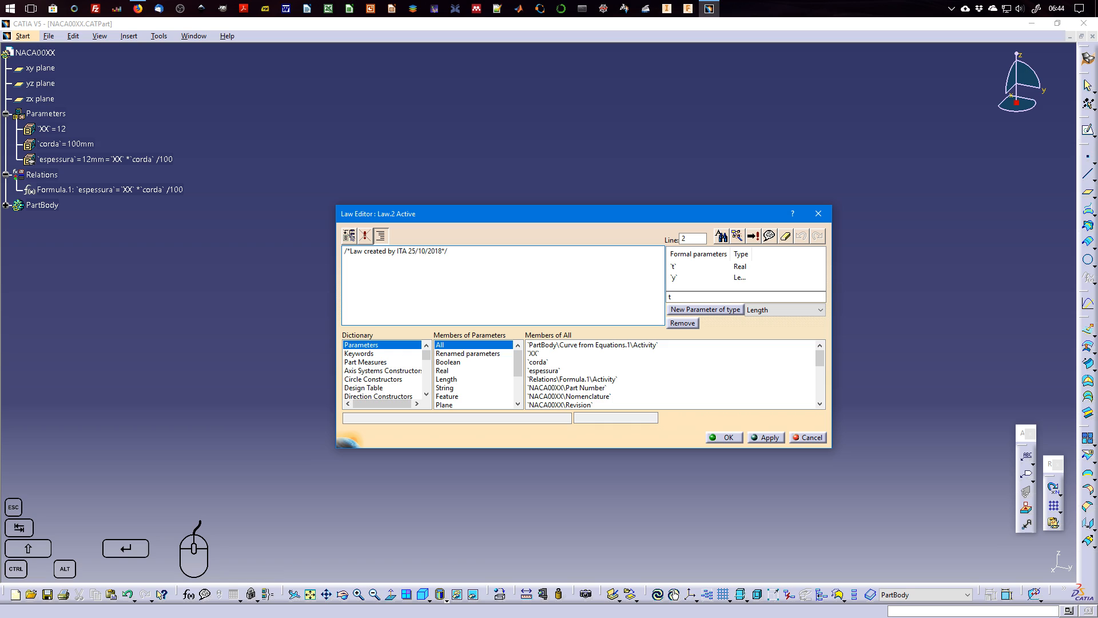
click(687, 277)
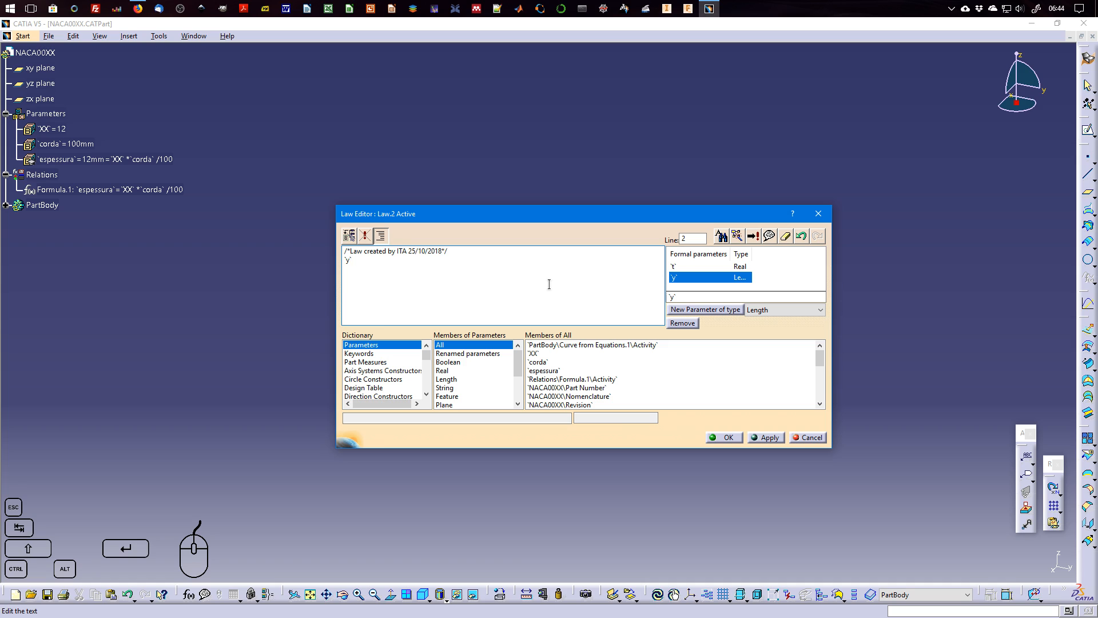
text(=)
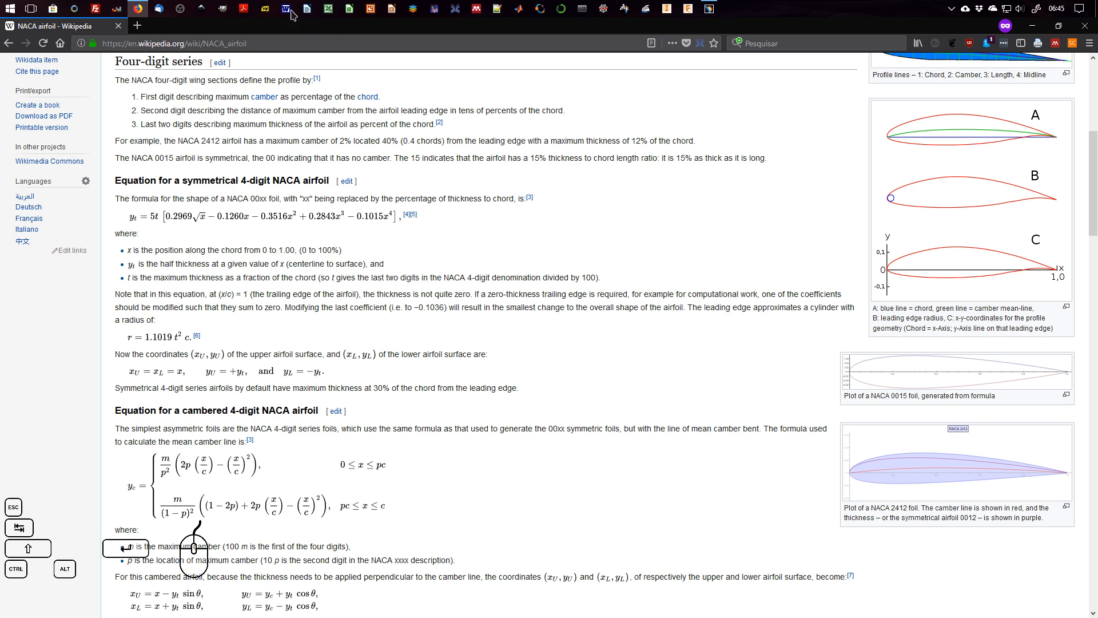
Arrange the Wikipedia NACA airfoil page and CATIA side by side, with the law editor clear of the symmetrical airfoil formula.
key(super+Left)
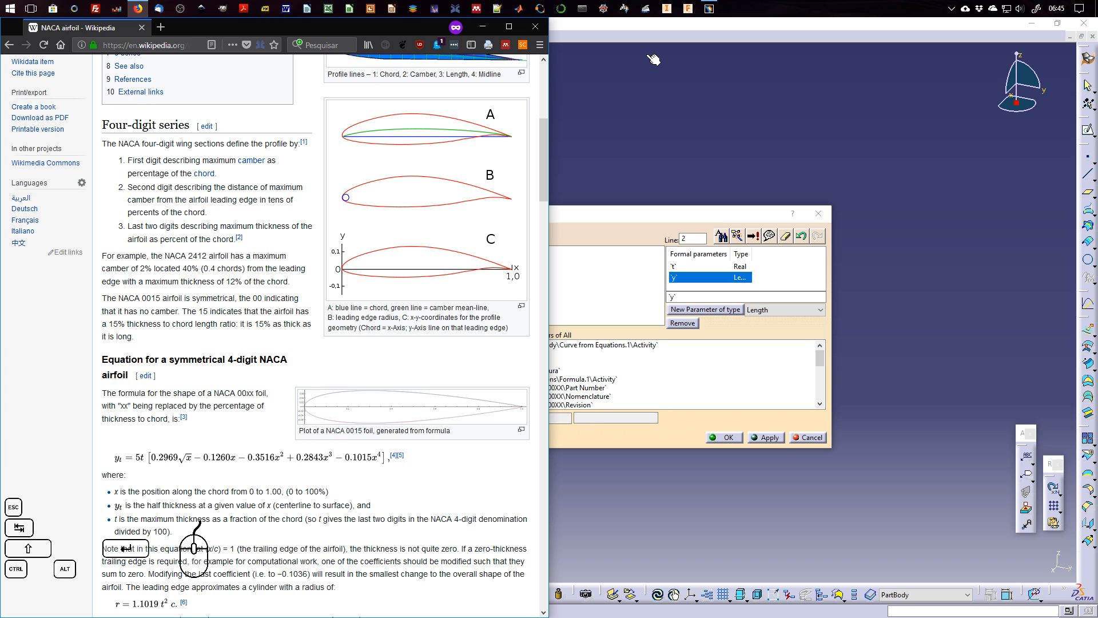
click(657, 29)
key(super+Right)
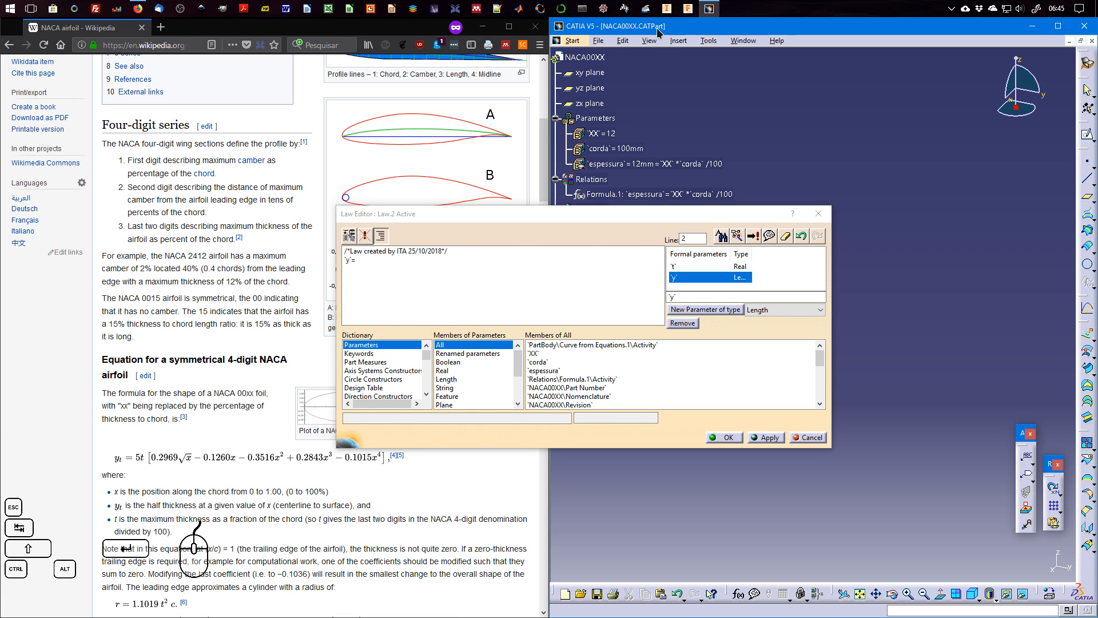
drag(545, 219, 504, 175)
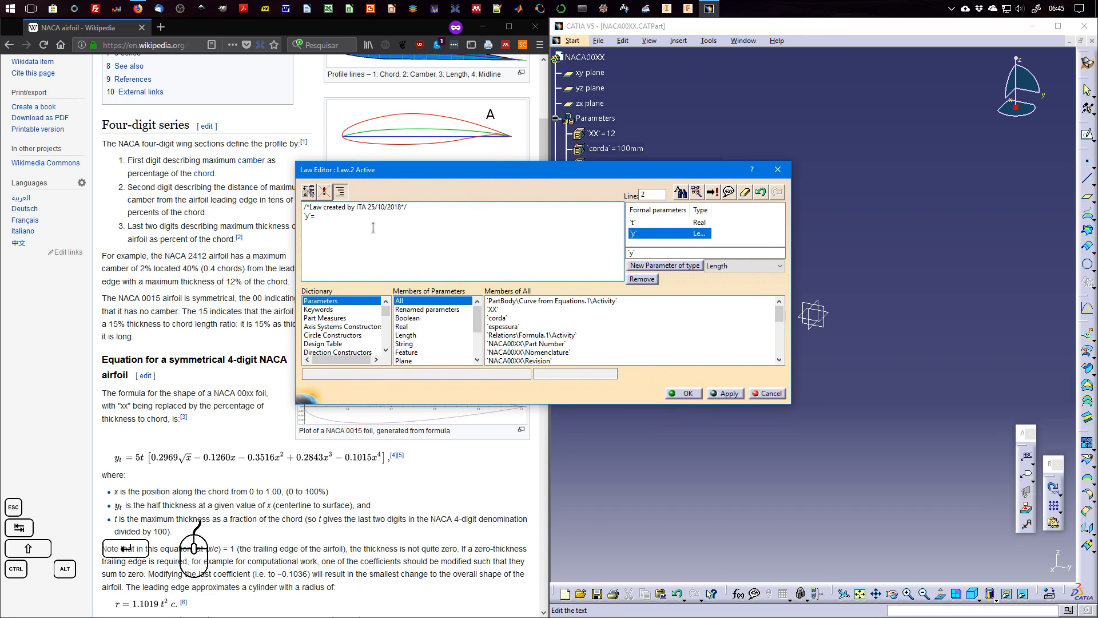
Write the start of the thickness equation after `y`= as 5*`espessura`*(0.2969*sqrt(`t`)).
text(5*)
double_click(515, 326)
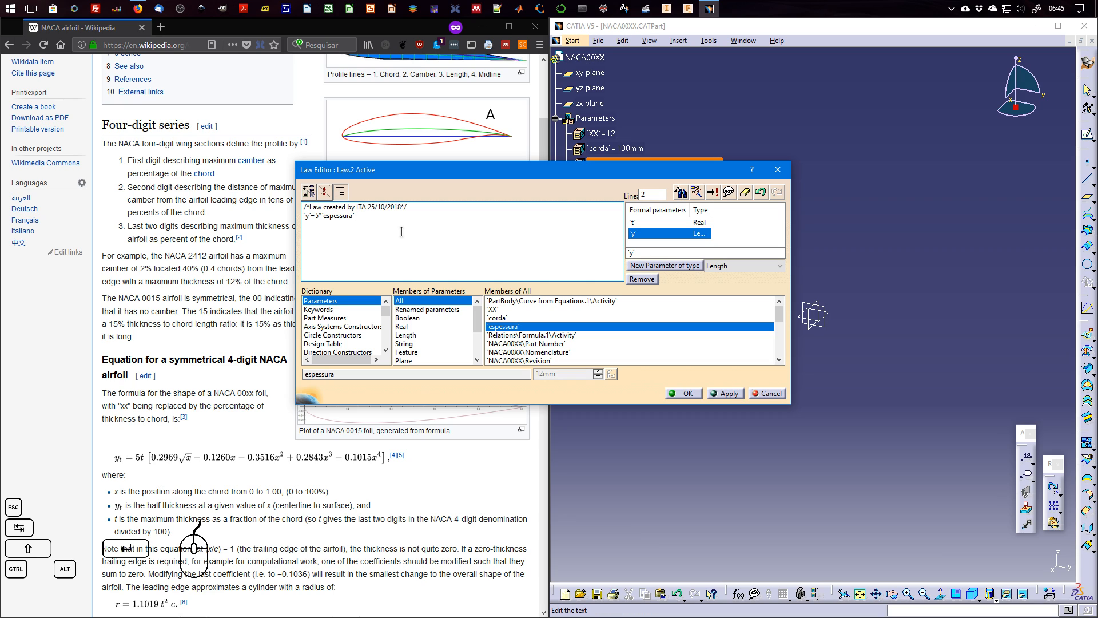
text(*)
key(Left)
double_click(633, 222)
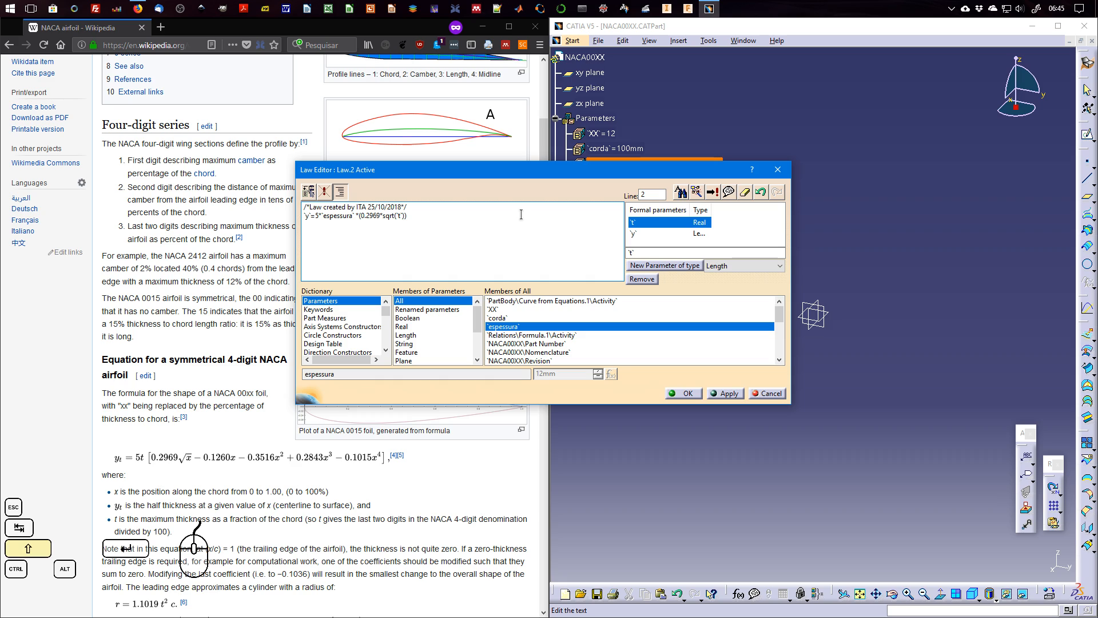
Extend the bracketed polynomial with the terms -0.1260*`t`-0.3516*`t`**2+0.2843*`t`**3.
text(-0.1260*)
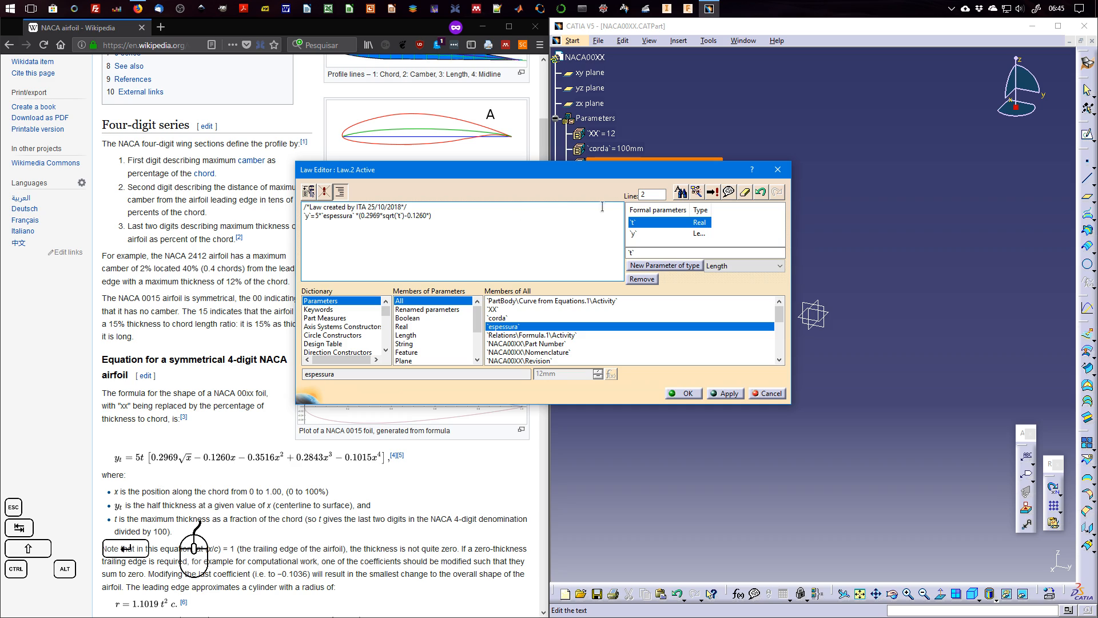
double_click(670, 222)
text())
text(-0.3516*)
double_click(639, 223)
text(**)
double_click(646, 222)
text(*)
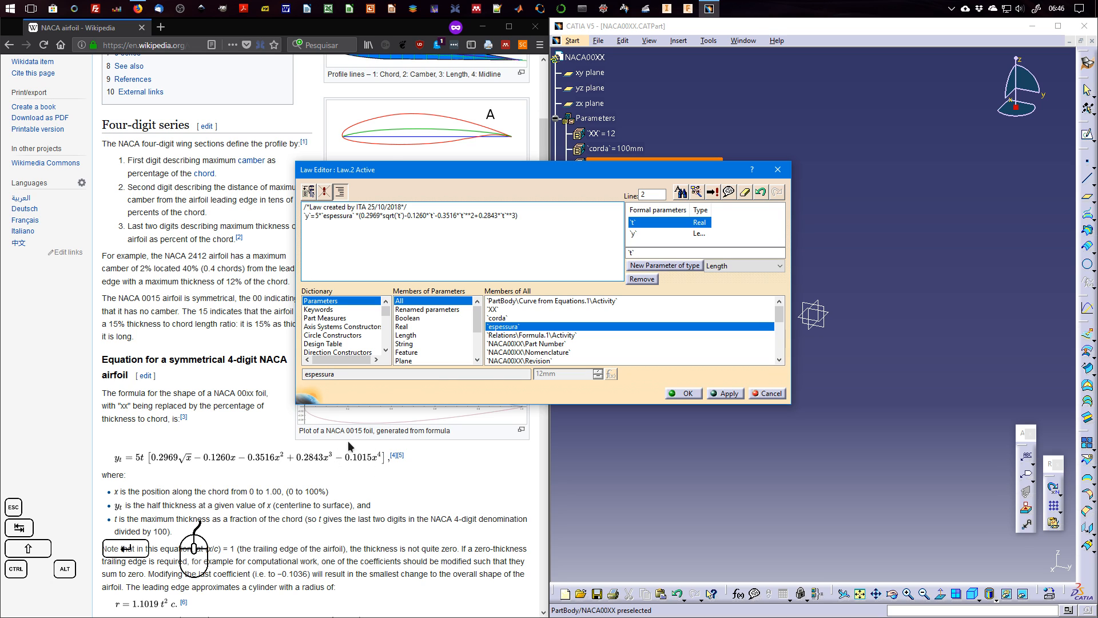
Add the last polynomial term -0.1036*`t`**4, using the Wikipedia page's modified coefficient for a zero-thickness trailing edge.
scroll(386, 452, down, 1)
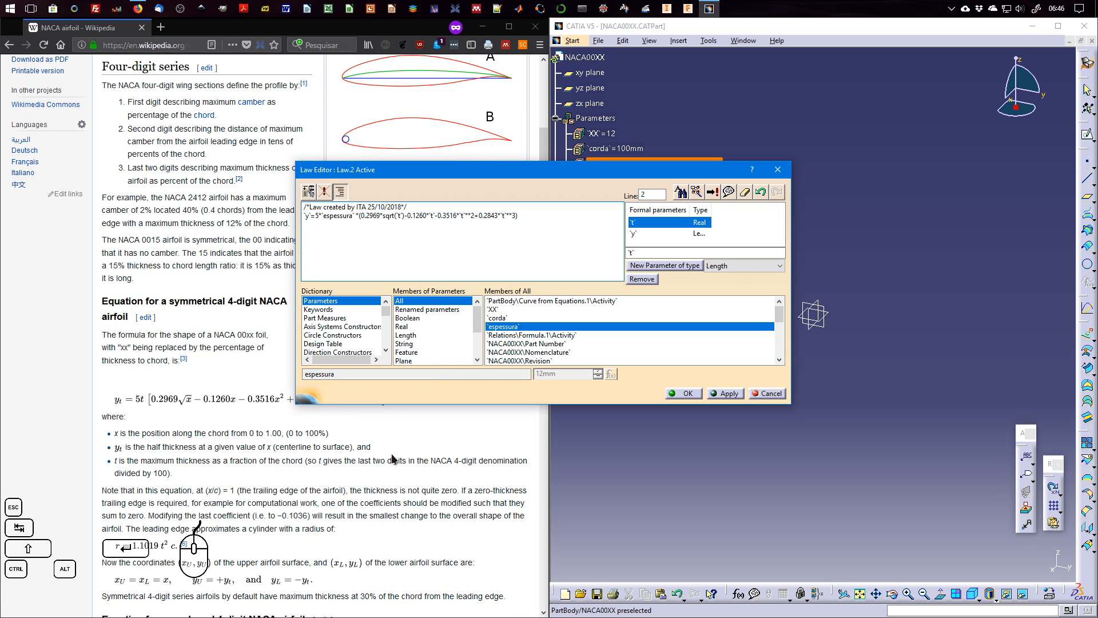
scroll(409, 440, up, 1)
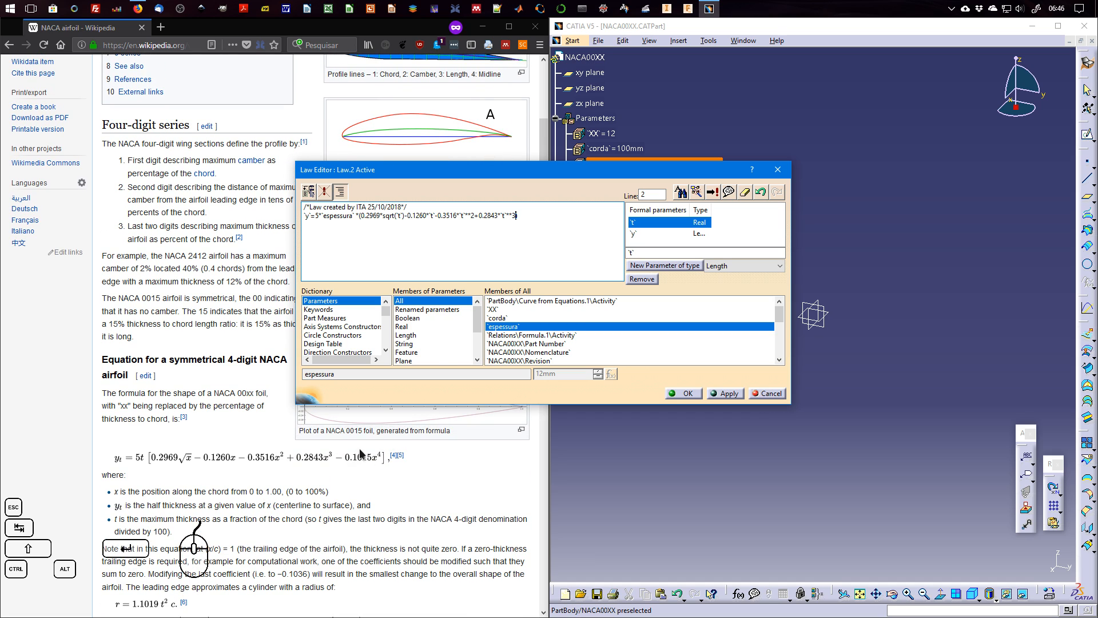
scroll(361, 452, down, 1)
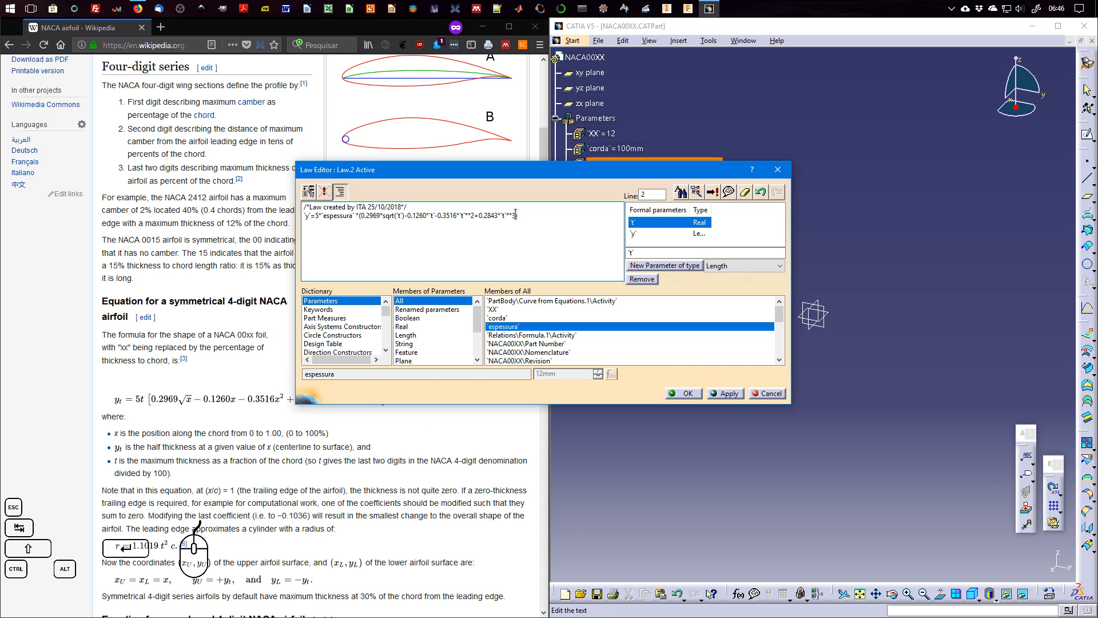
text(-0.1036*)
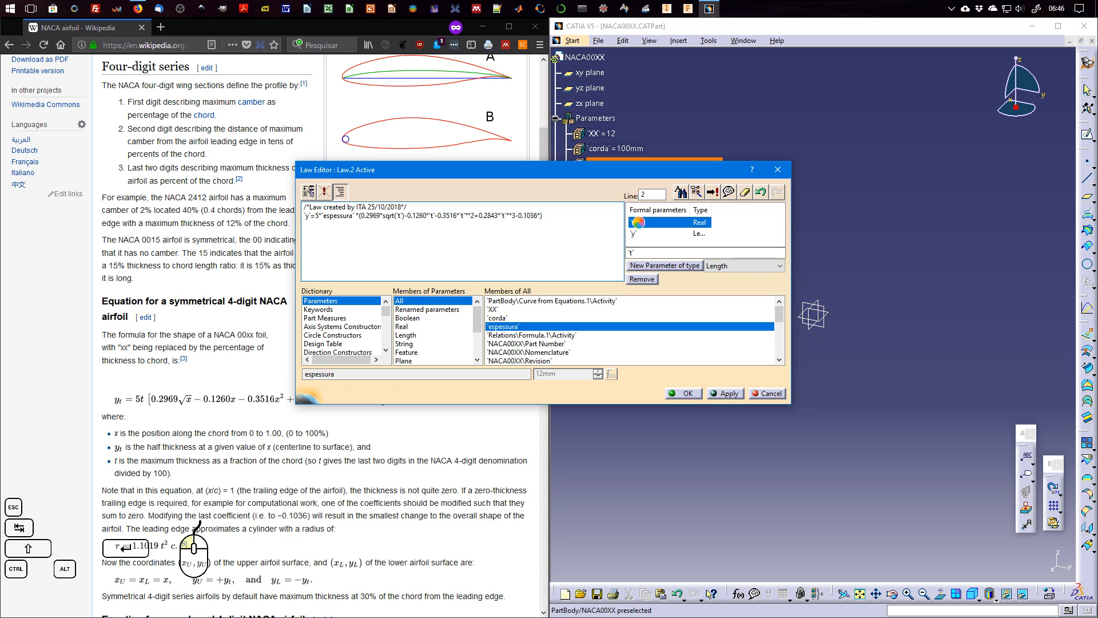
text(`t`**)
Check the finished `y` equation against the Wikipedia formula, and apply and accept the law for Y.
drag(417, 172, 545, 151)
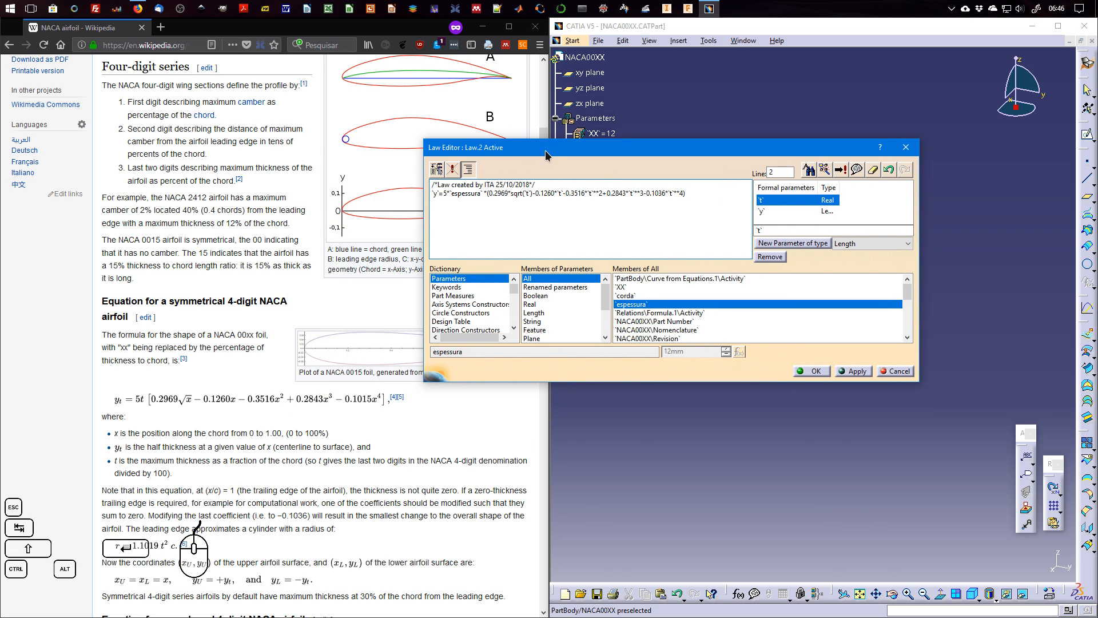
click(446, 193)
text(5*)
drag(454, 193, 482, 194)
click(686, 193)
click(851, 371)
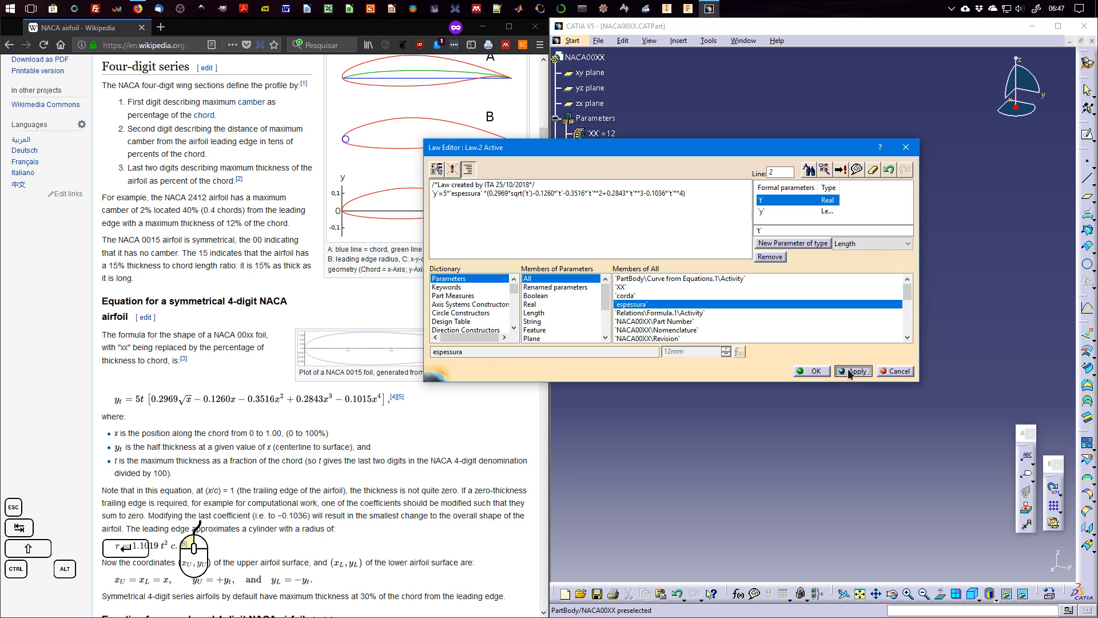
click(817, 372)
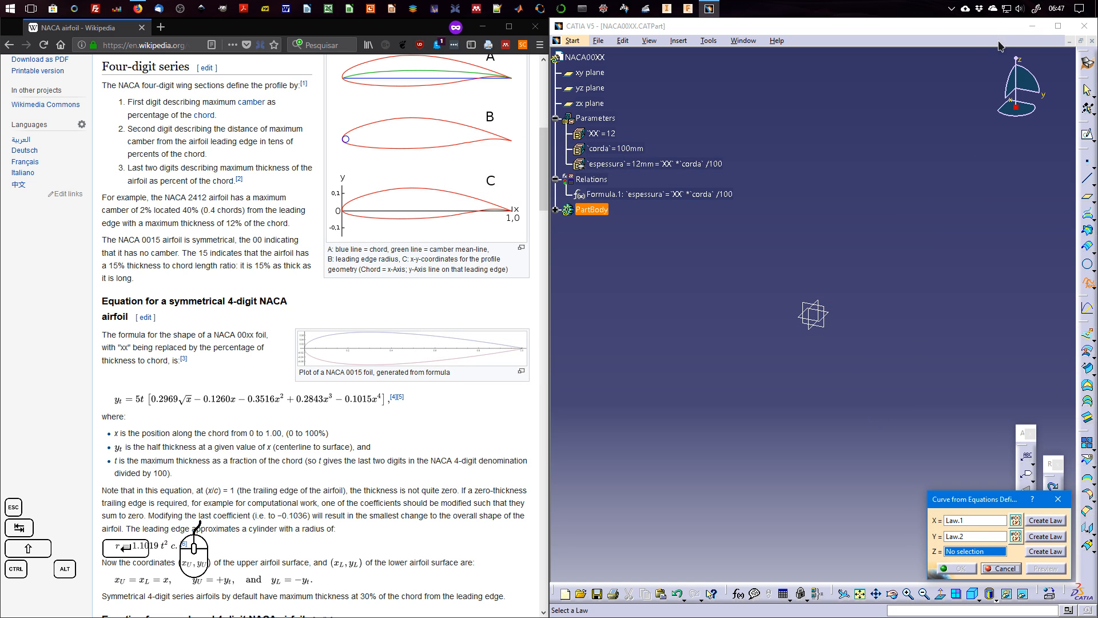
Maximize the CATIA window, create a law for Z, and add one Real and one Length formal parameter to it.
click(1059, 26)
click(1059, 26)
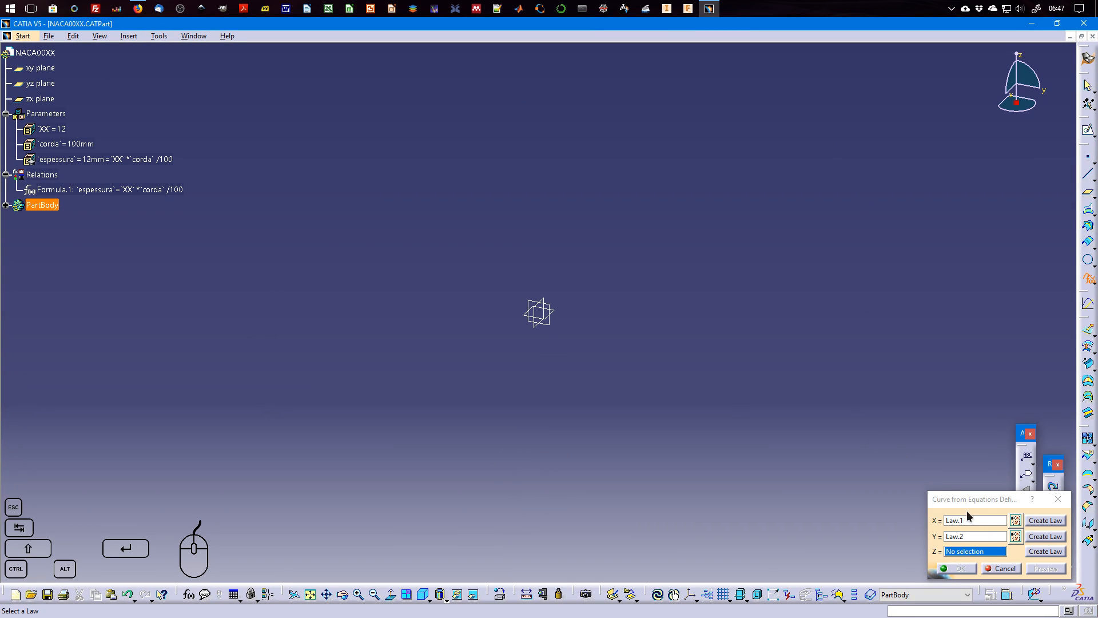
click(1042, 552)
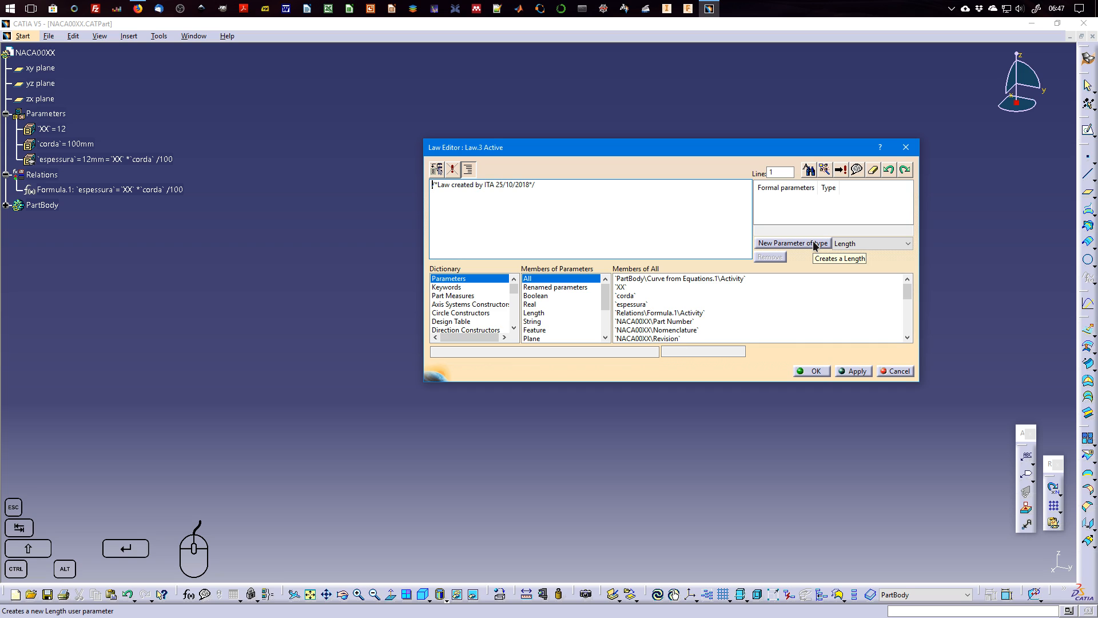
click(864, 244)
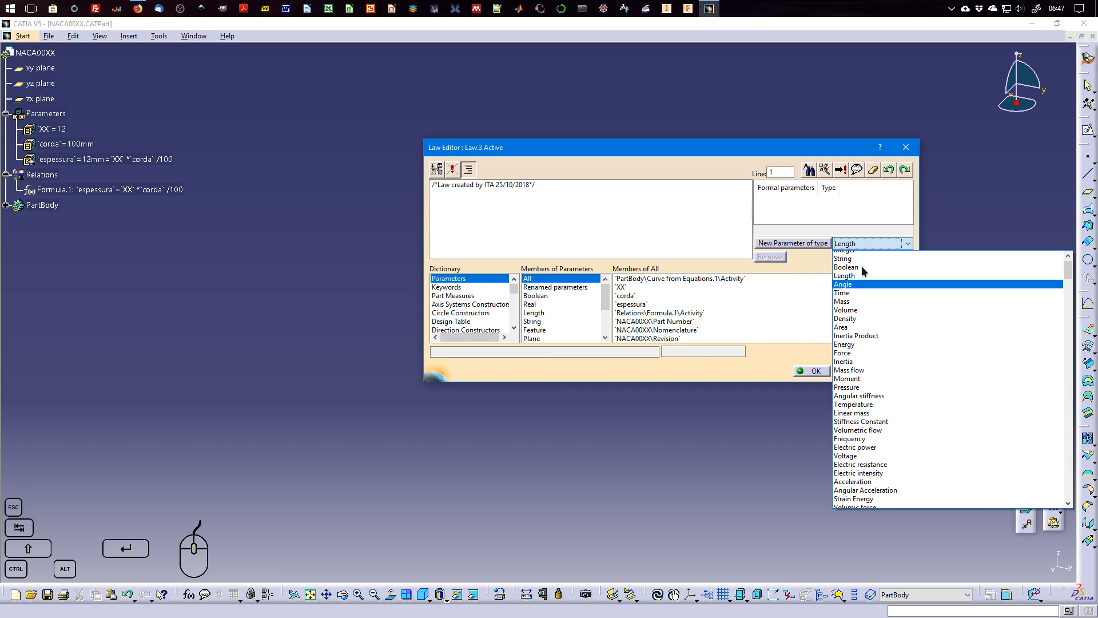
scroll(862, 265, up, 1)
click(857, 256)
click(824, 243)
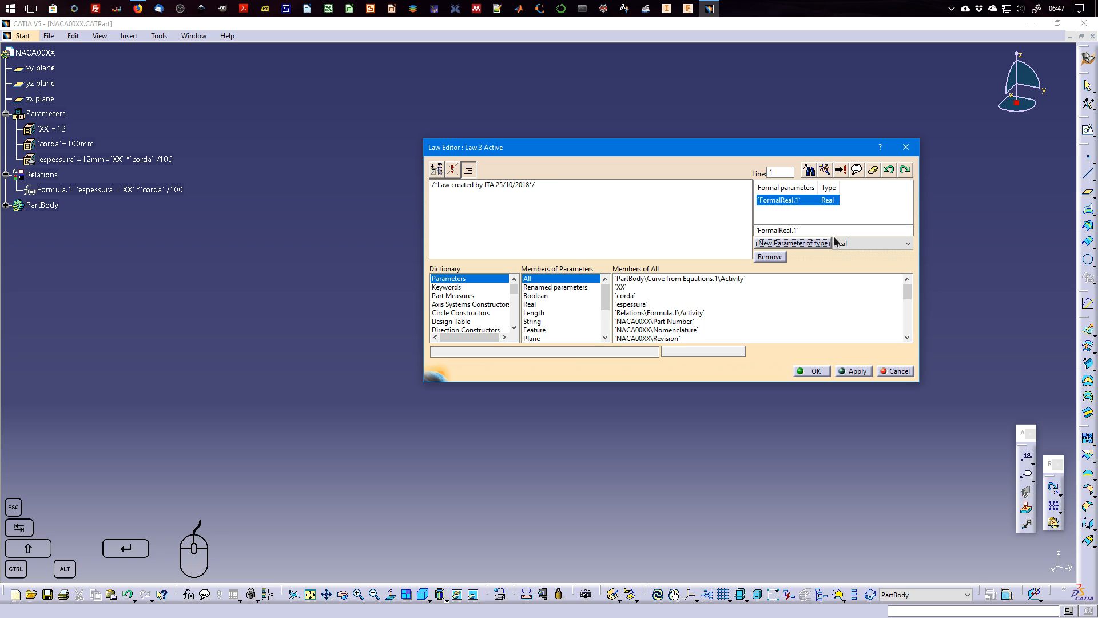
click(836, 243)
click(866, 289)
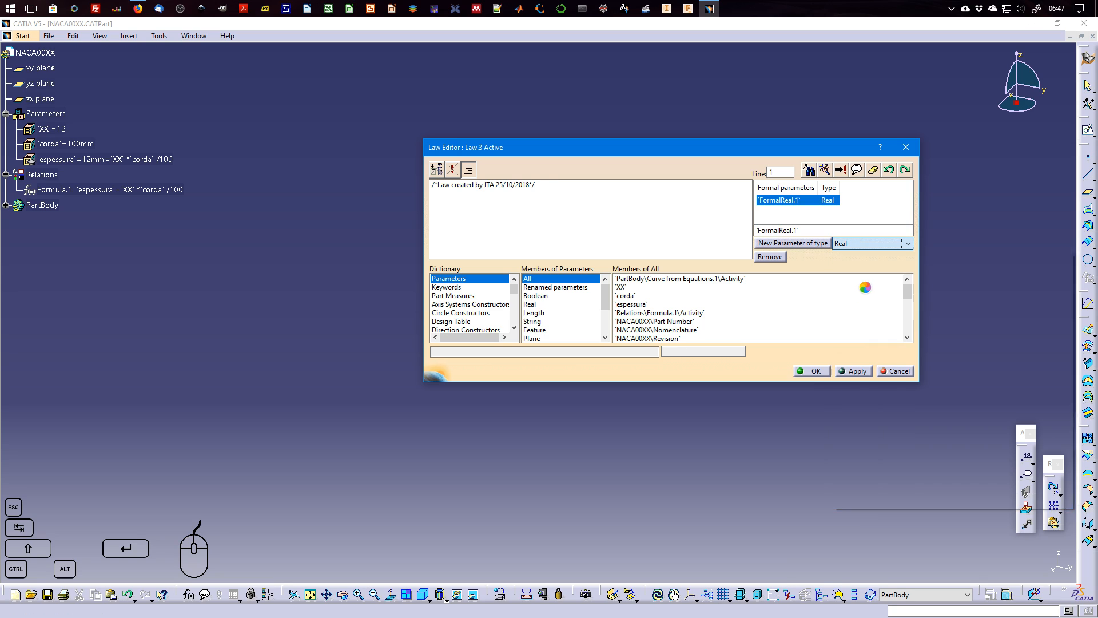
click(811, 244)
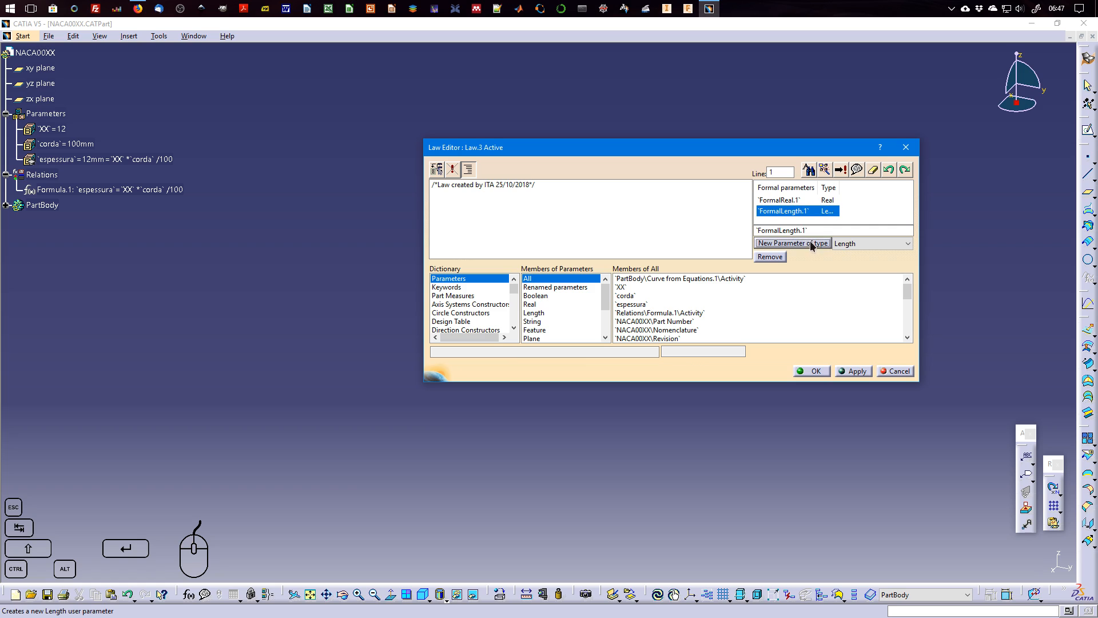
Rename the law's Length formal parameter to z and its Real formal parameter to t.
drag(811, 230, 738, 229)
text(z)
click(789, 199)
text(t)
Write the Z law as `z`=`t`*0mm, apply and accept it, and confirm the Curve from Equations.
click(648, 192)
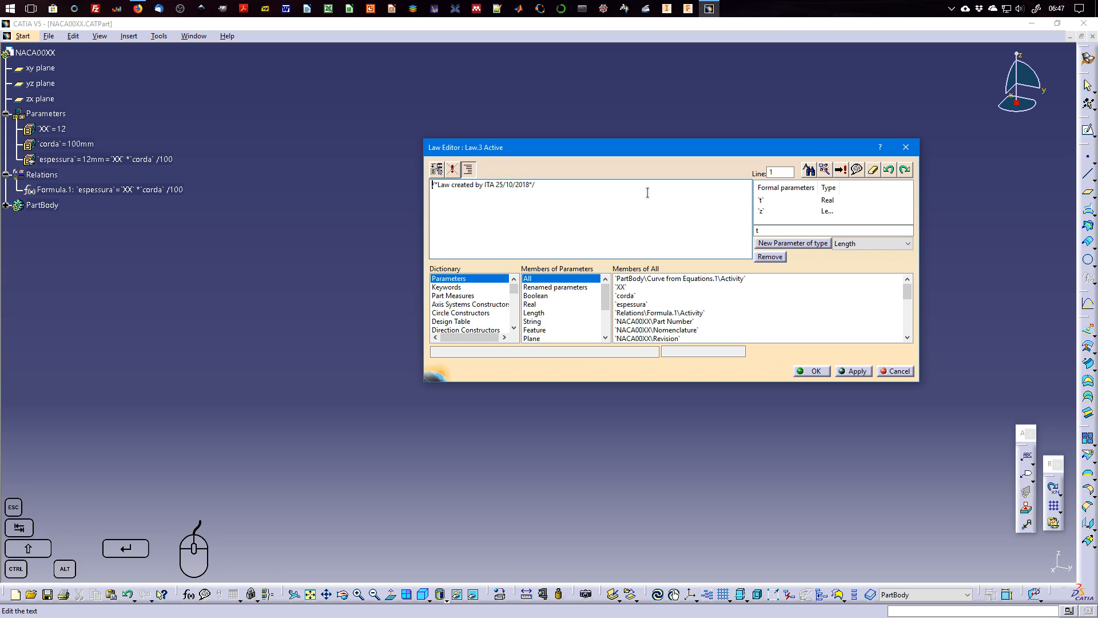
key(Return)
double_click(777, 211)
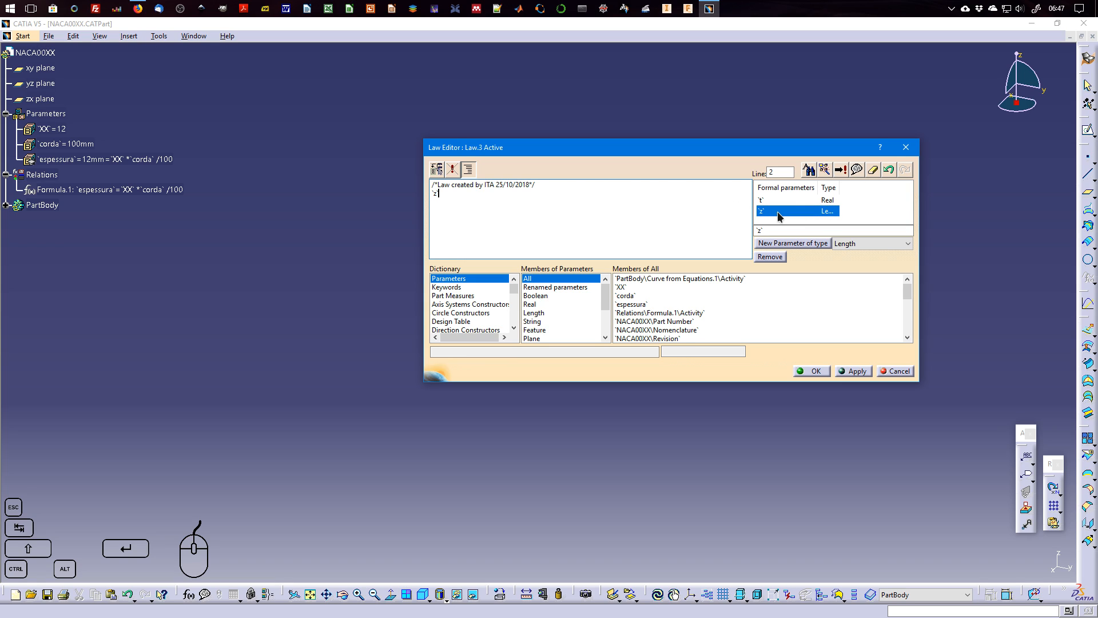
text(=)
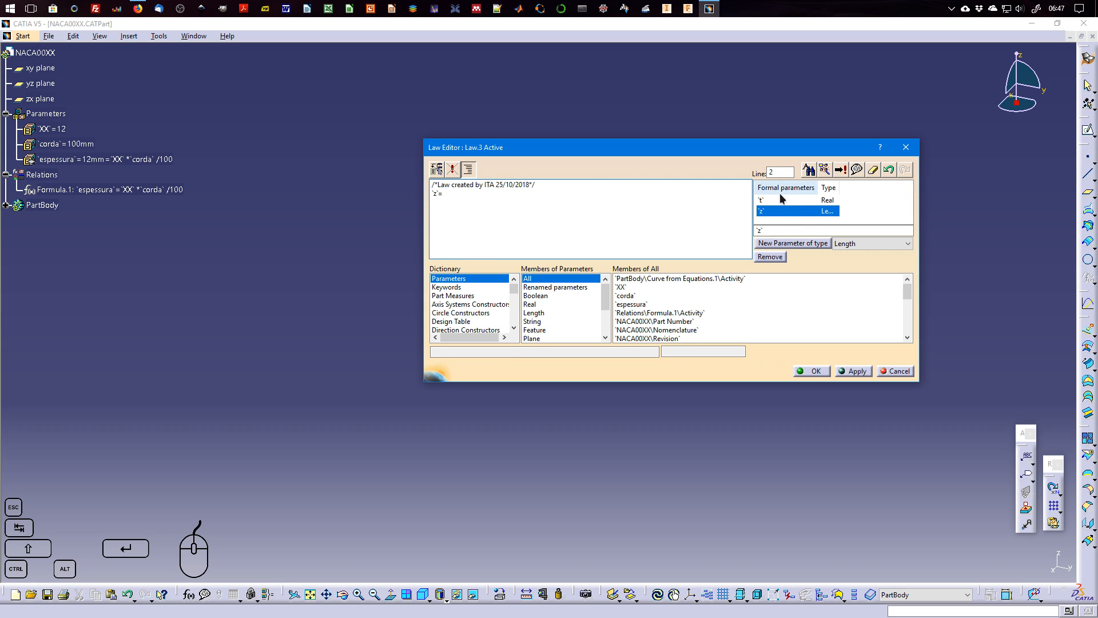
double_click(779, 200)
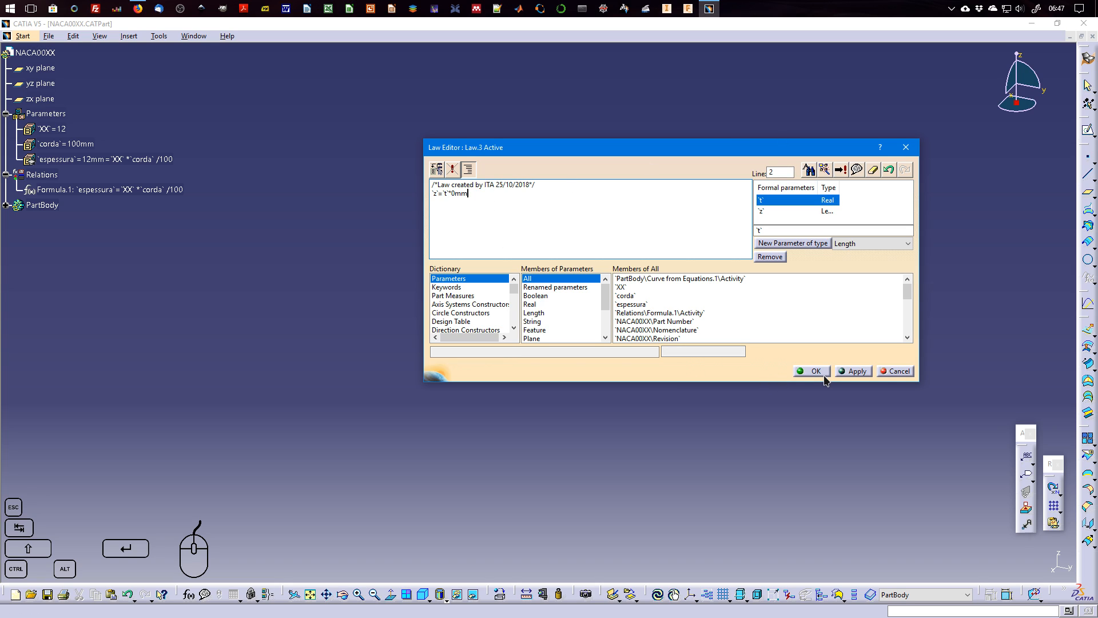
click(853, 372)
click(821, 373)
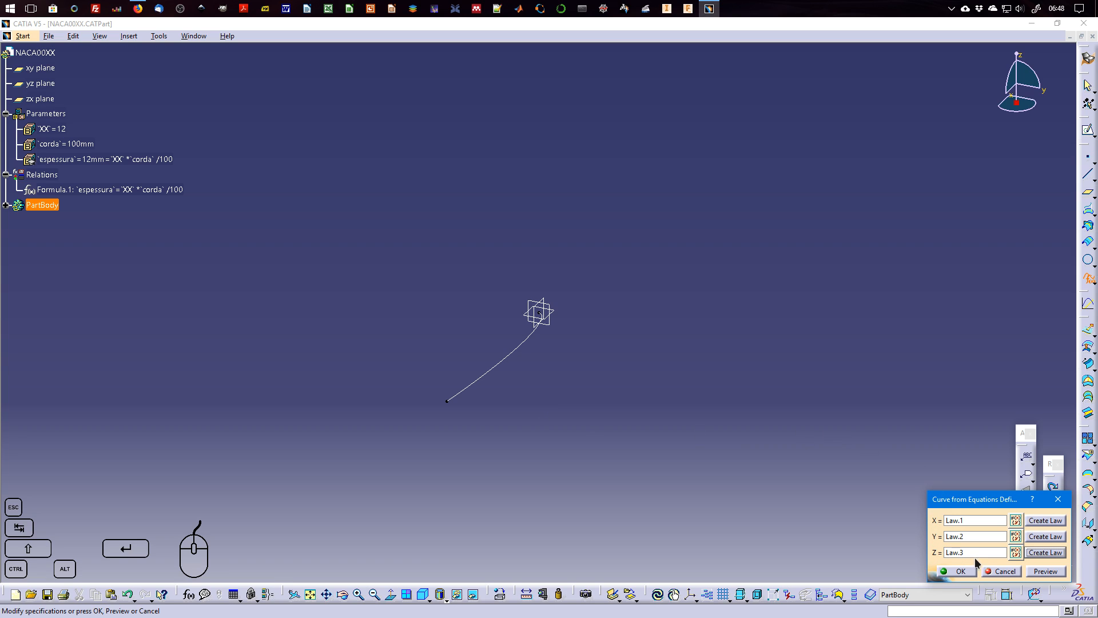
click(962, 571)
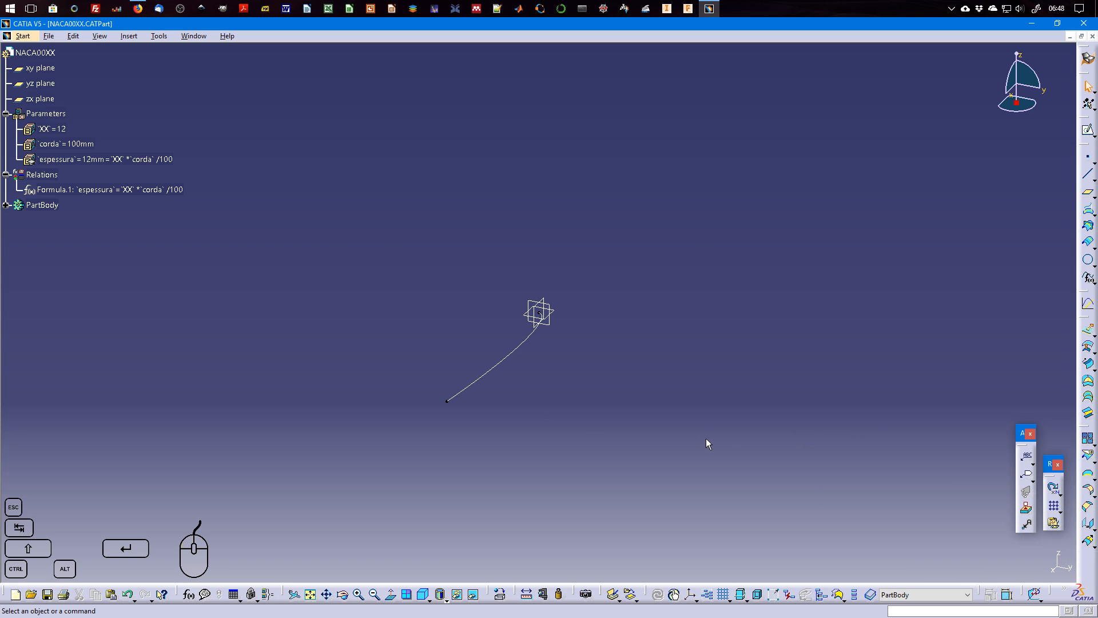
Examine the laws listed beneath the equation curve in the tree, reviewing the contents of Law.1.
click(520, 347)
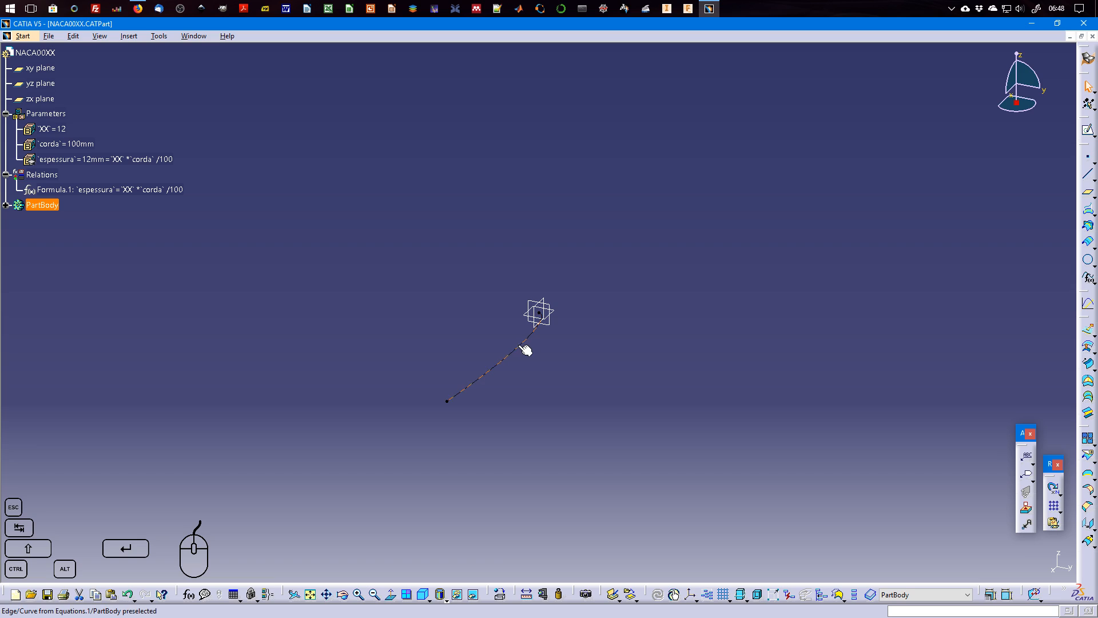
click(6, 205)
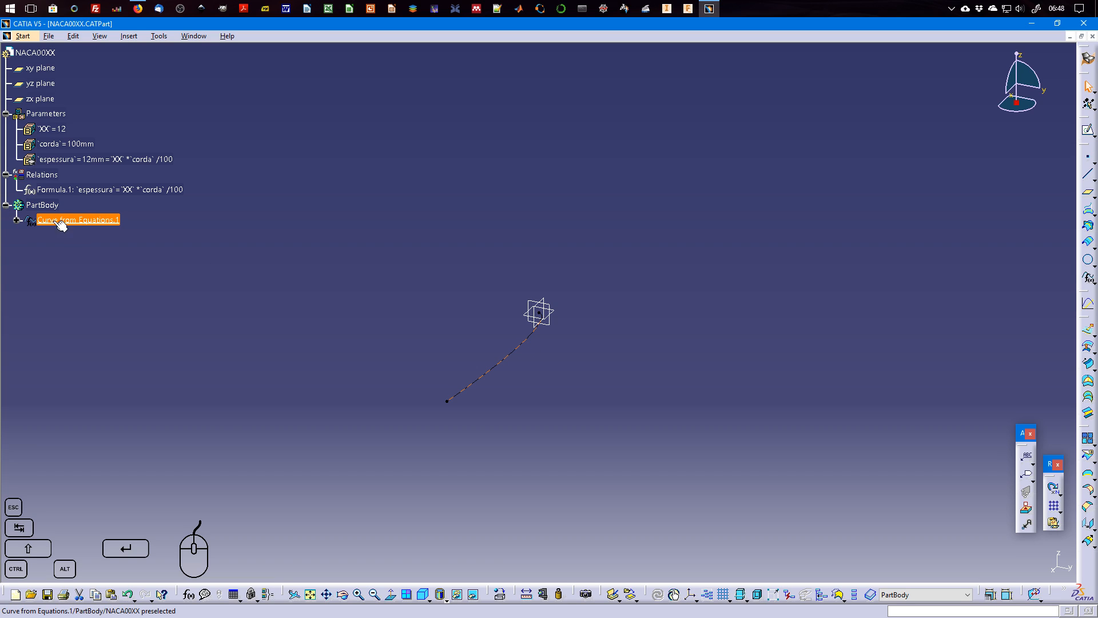
click(17, 220)
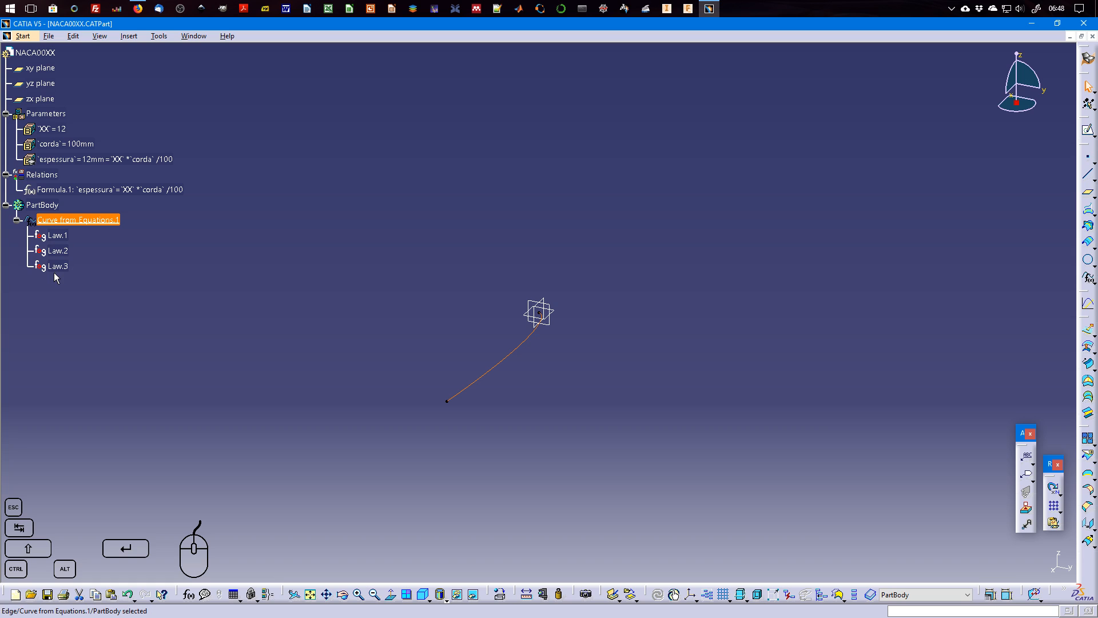
double_click(60, 235)
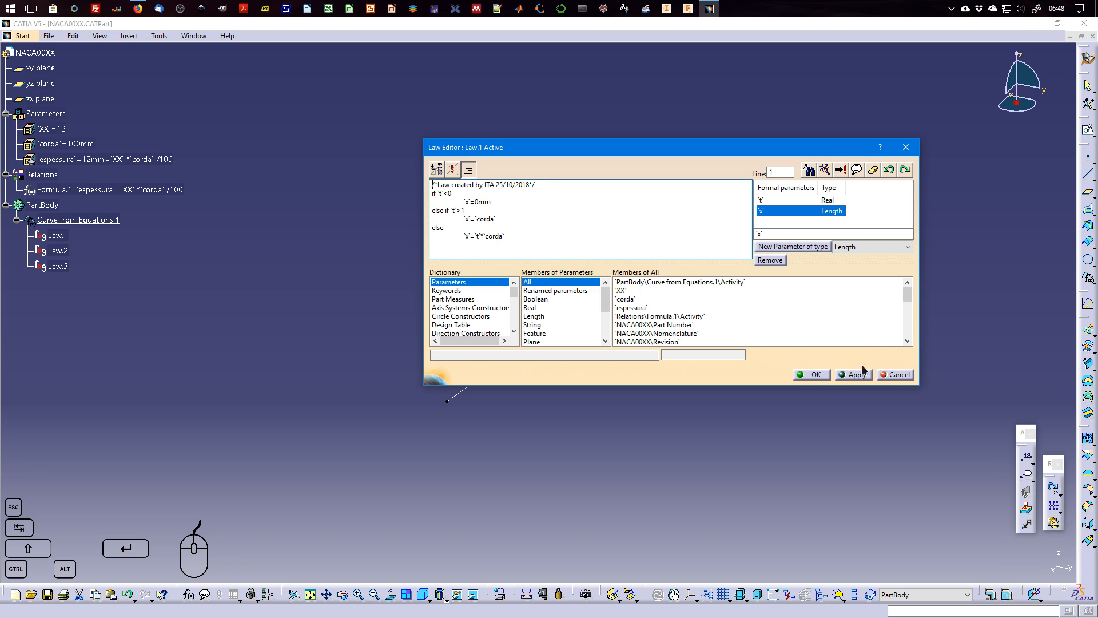
click(818, 374)
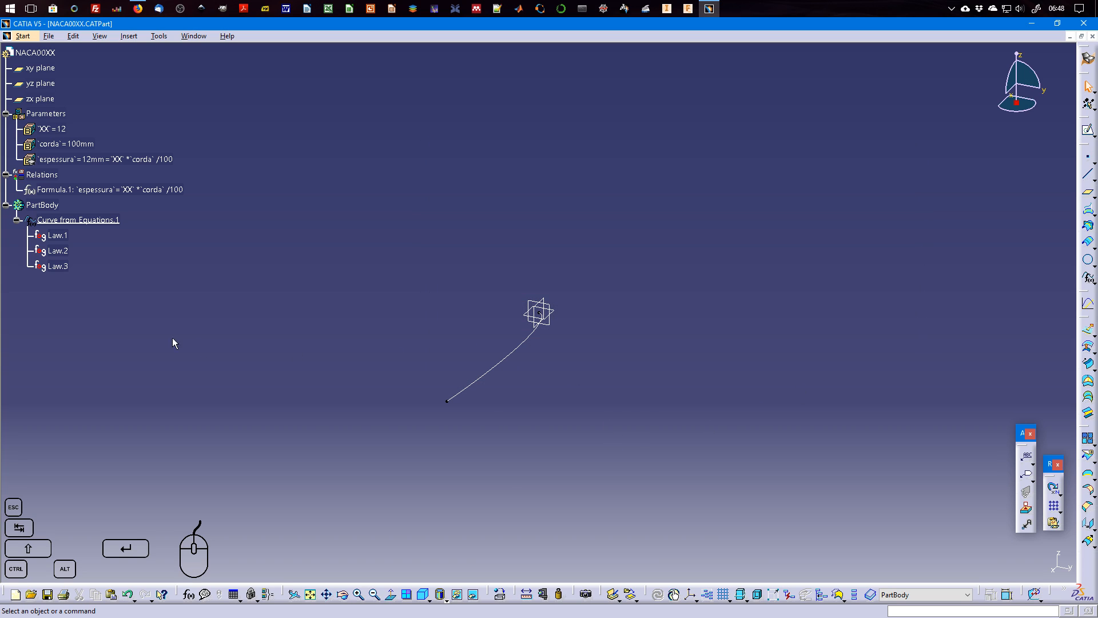
click(17, 220)
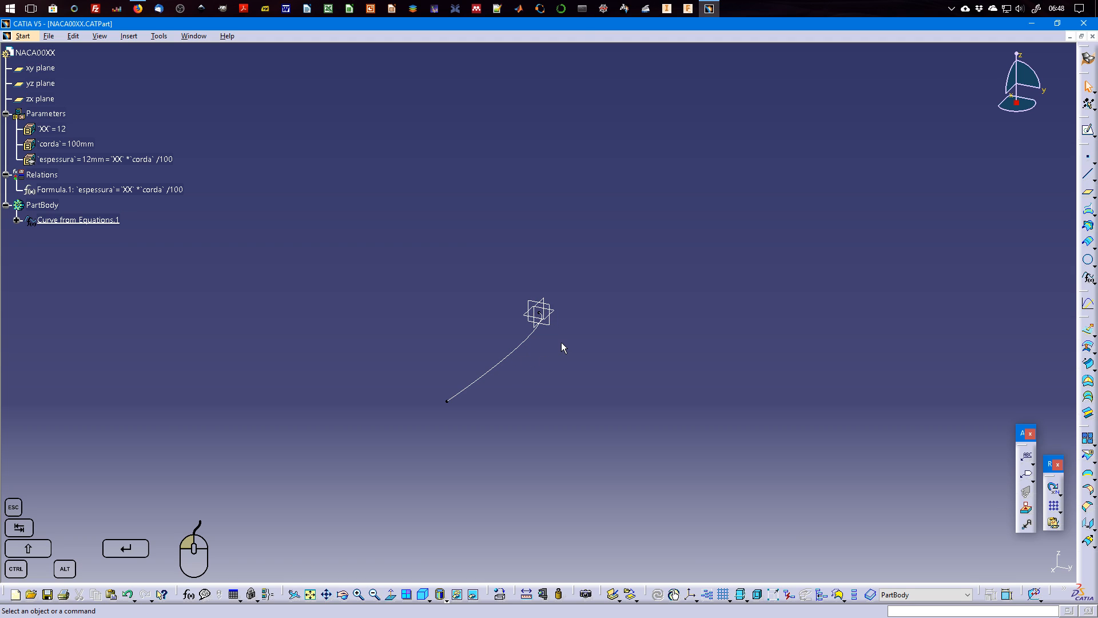
Start a sketch on the xy plane and project the equation curve into it as a 3D element.
click(1087, 130)
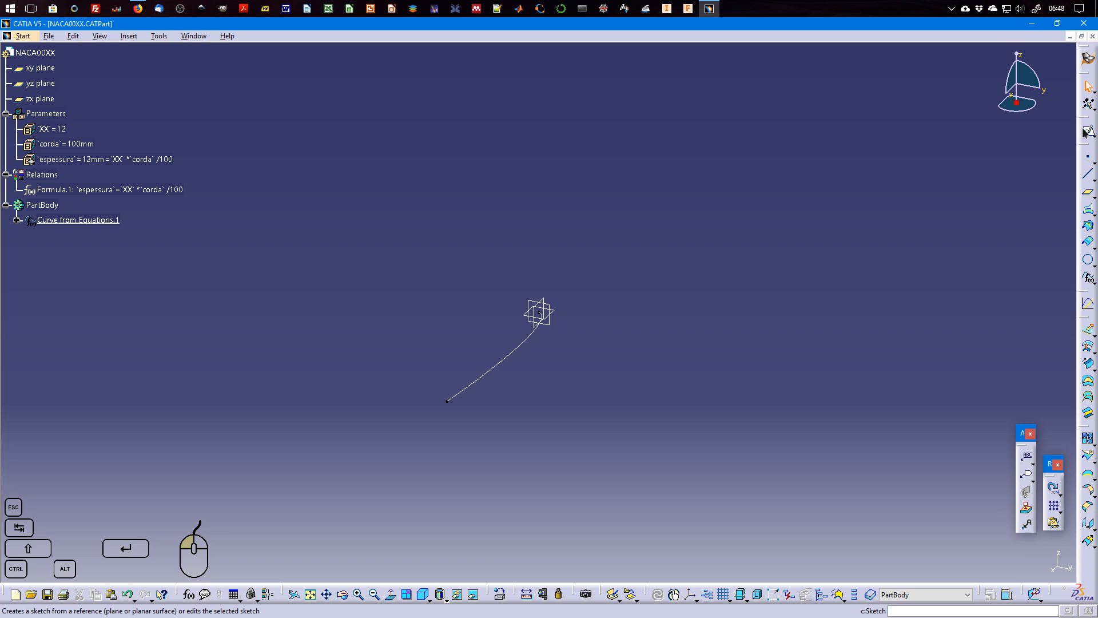
click(558, 315)
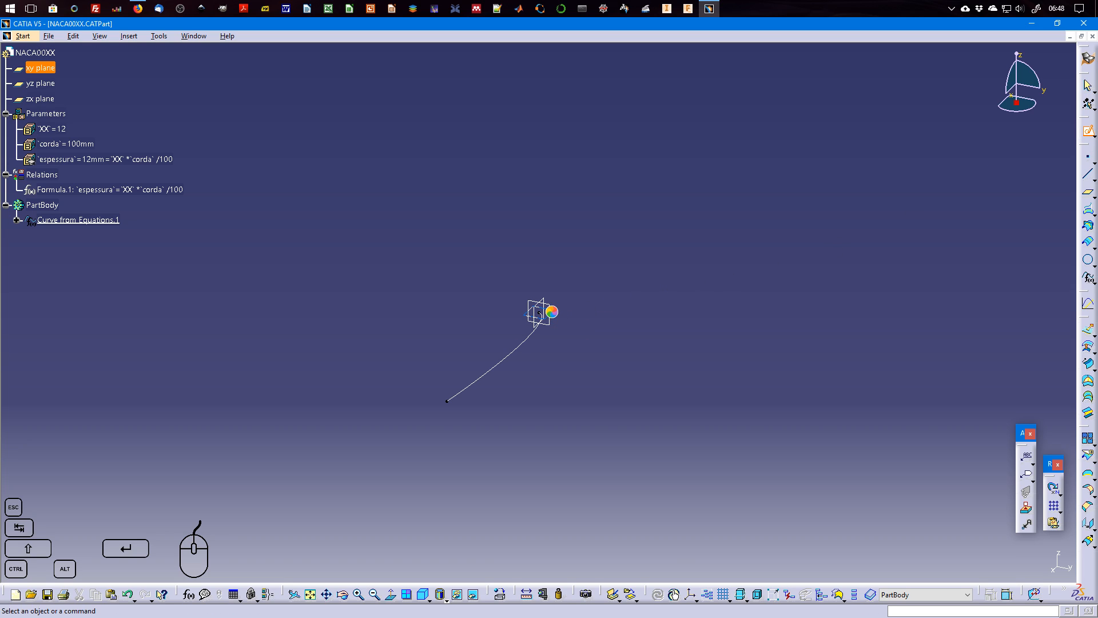
click(663, 303)
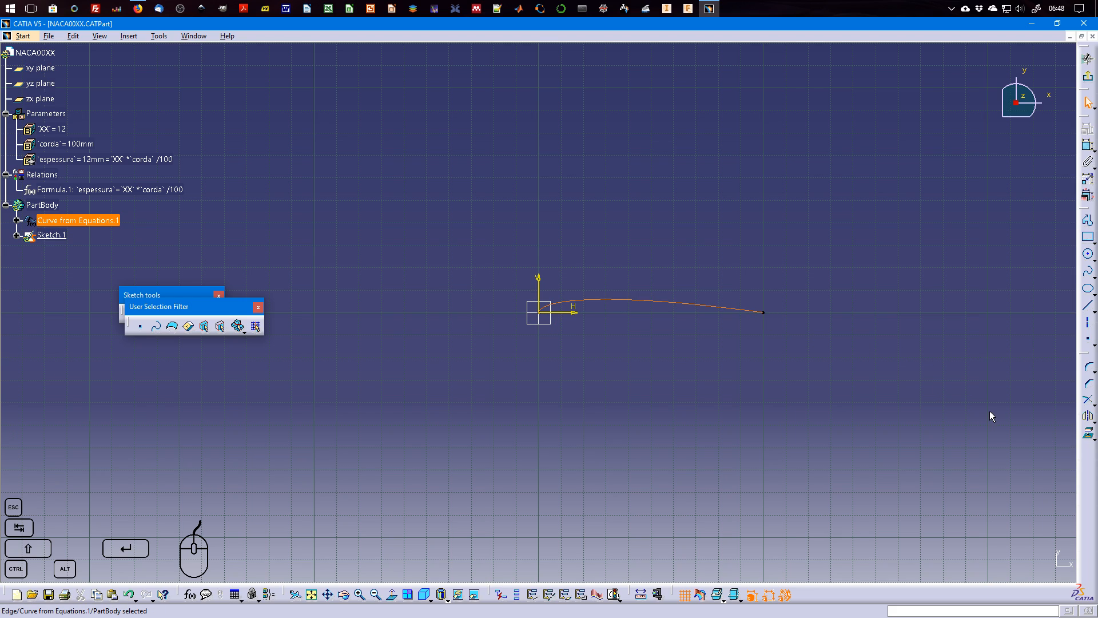
click(1090, 436)
click(1007, 563)
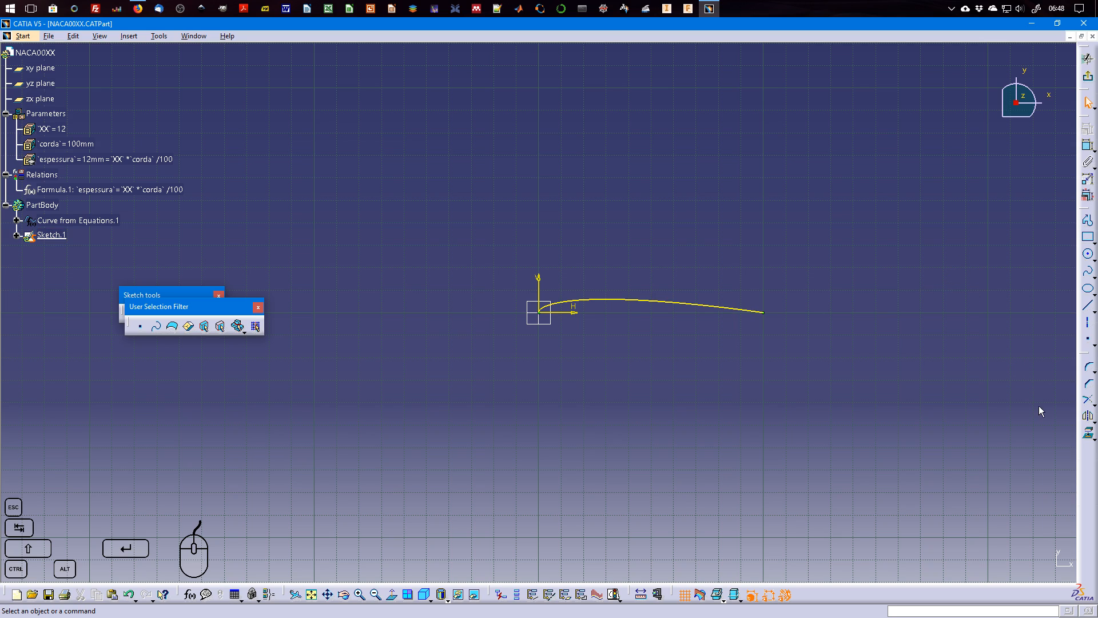
Mirror the projected curve about the zx plane to complete the symmetric airfoil profile.
click(1089, 415)
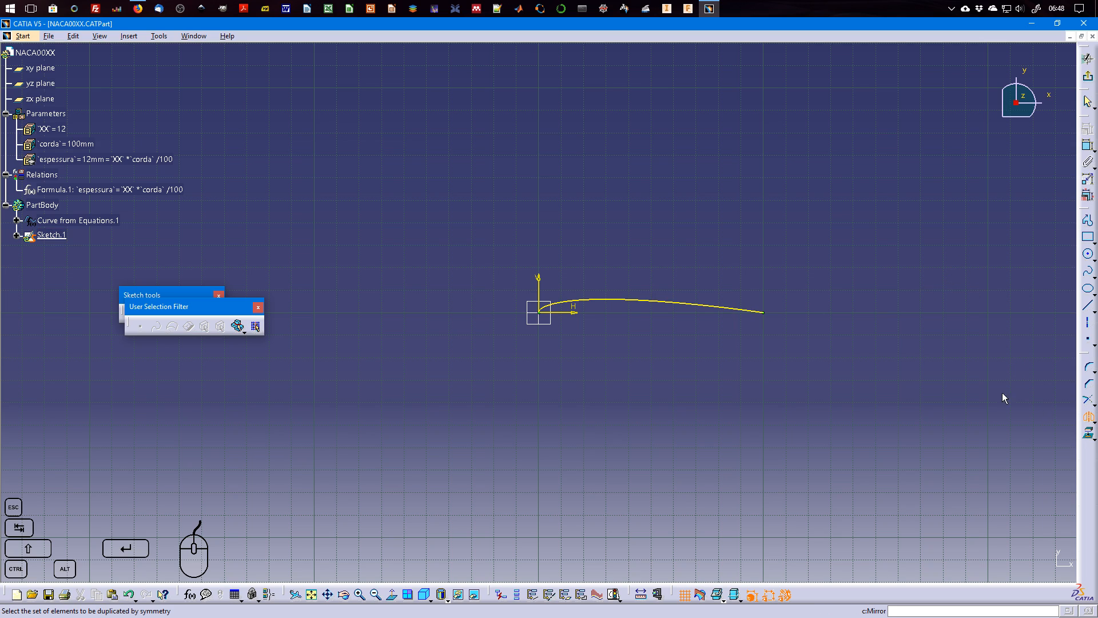
click(712, 307)
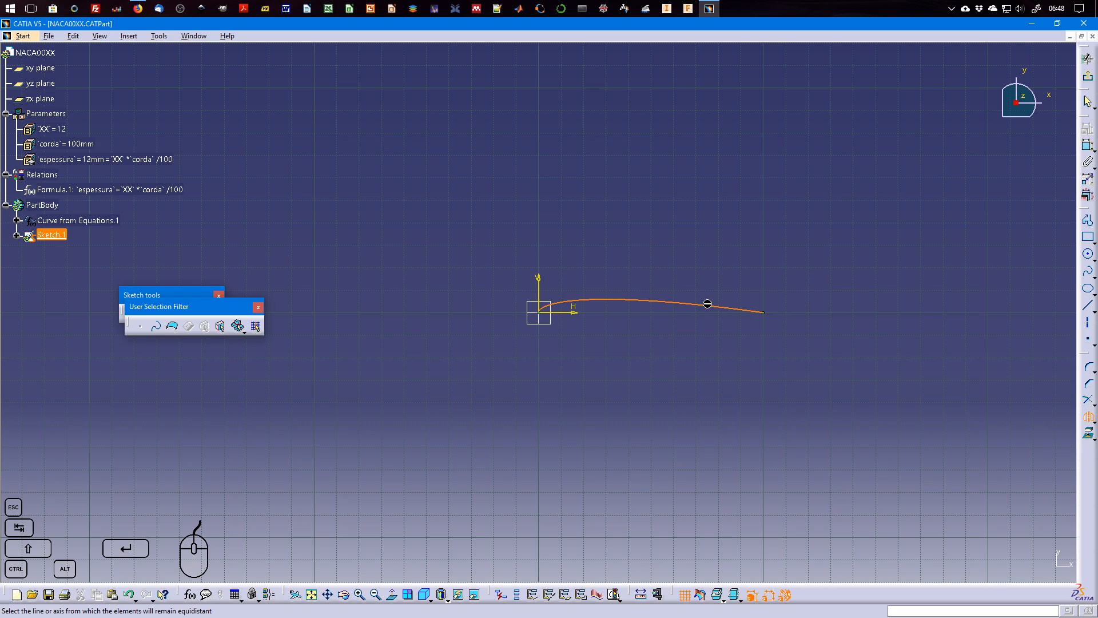
click(539, 315)
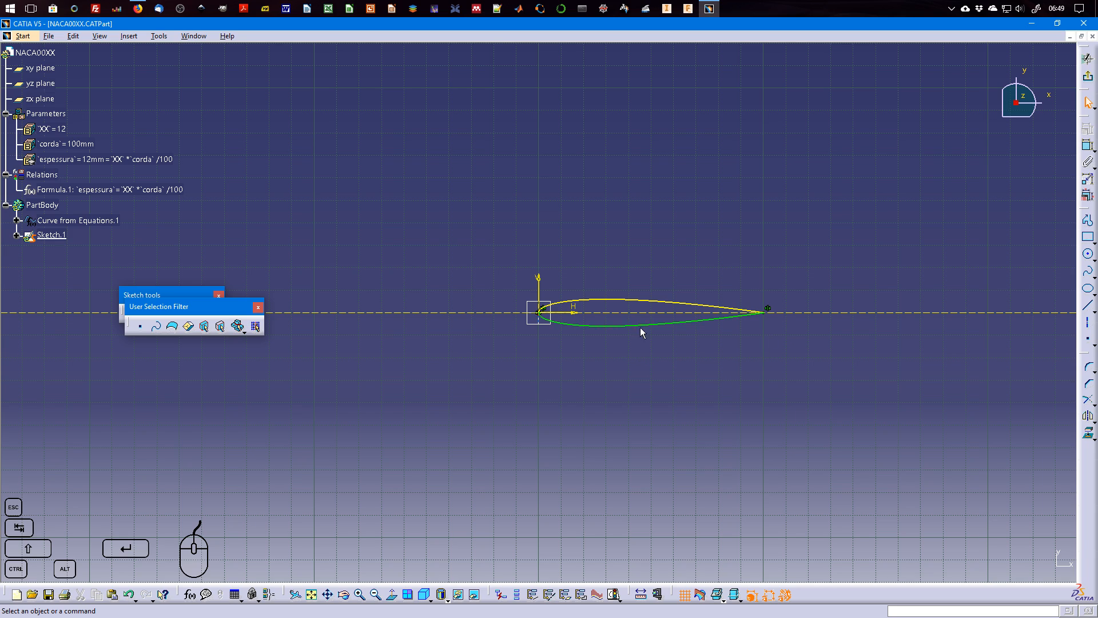
Move the floating toolbars clear of the airfoil, check the sketch's solving status, and exit the sketch.
drag(192, 315, 309, 242)
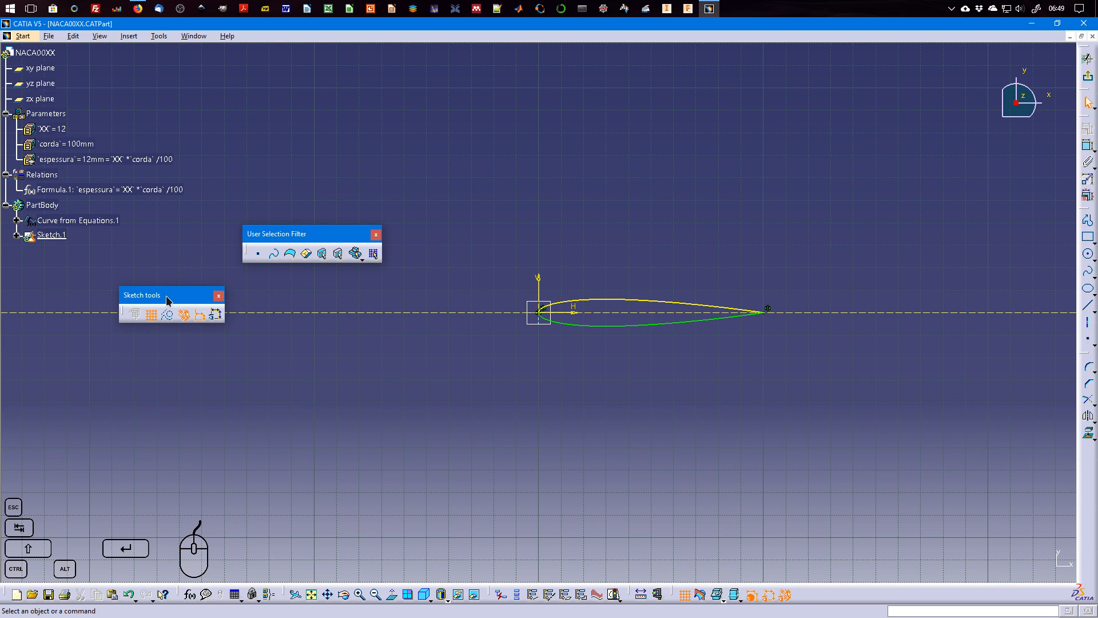
drag(164, 297, 297, 194)
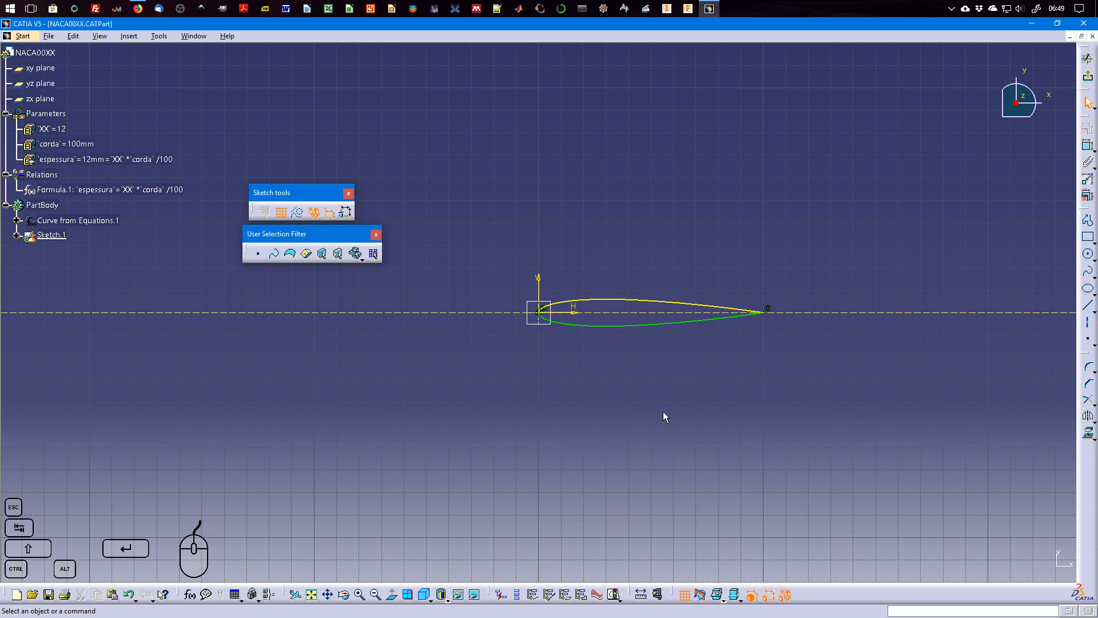
mouse_move(694, 378)
middle_down()
mouse_move(653, 390)
mouse_move(654, 352)
middle_up()
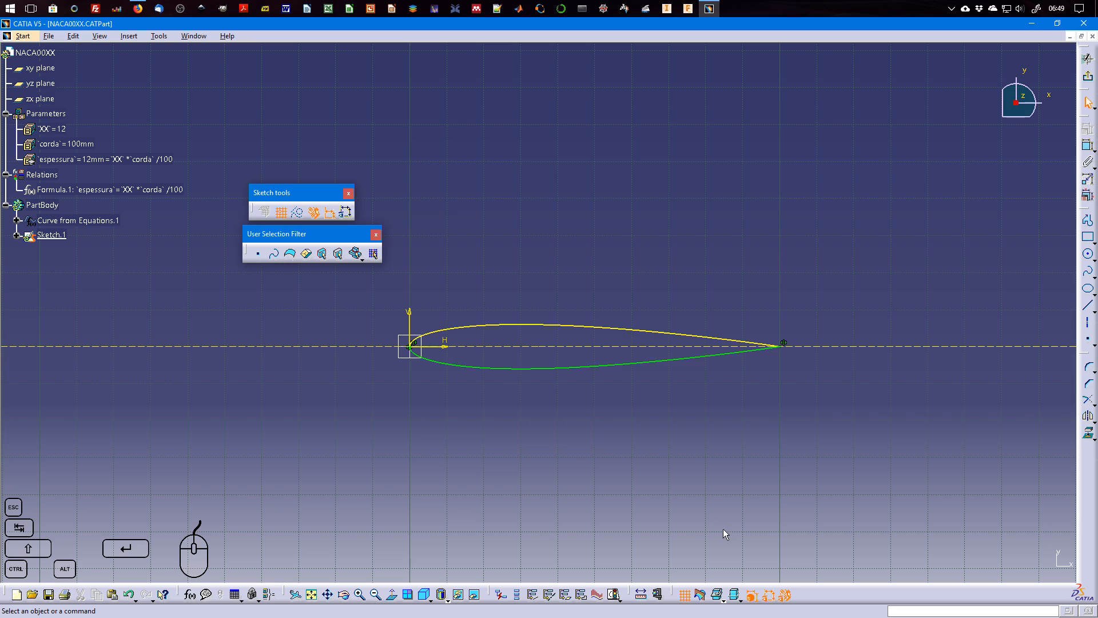
click(614, 594)
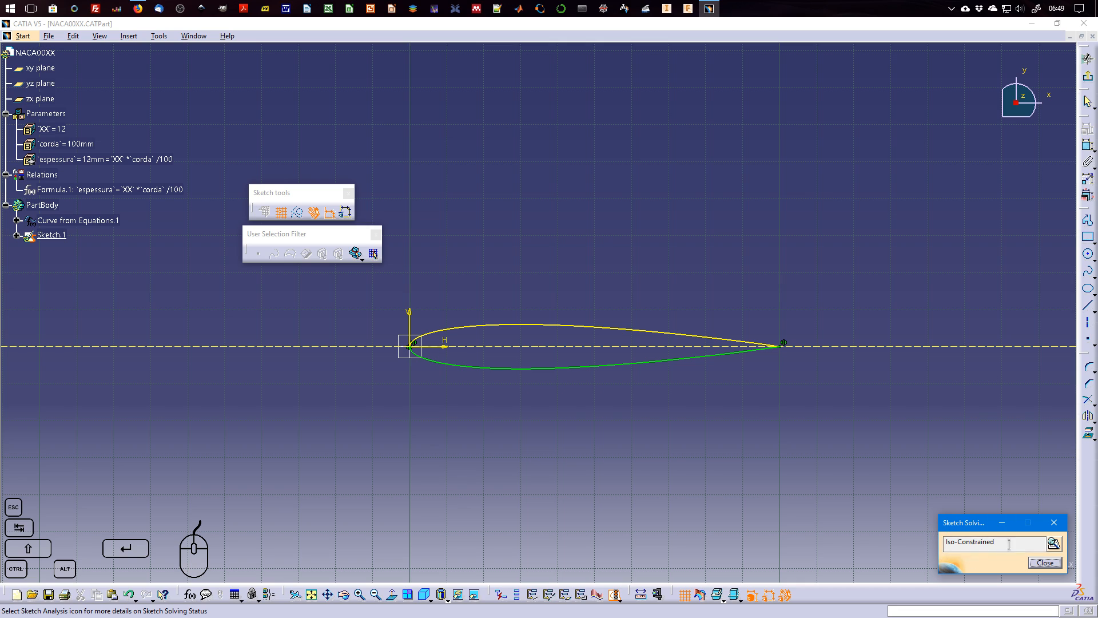
click(1045, 563)
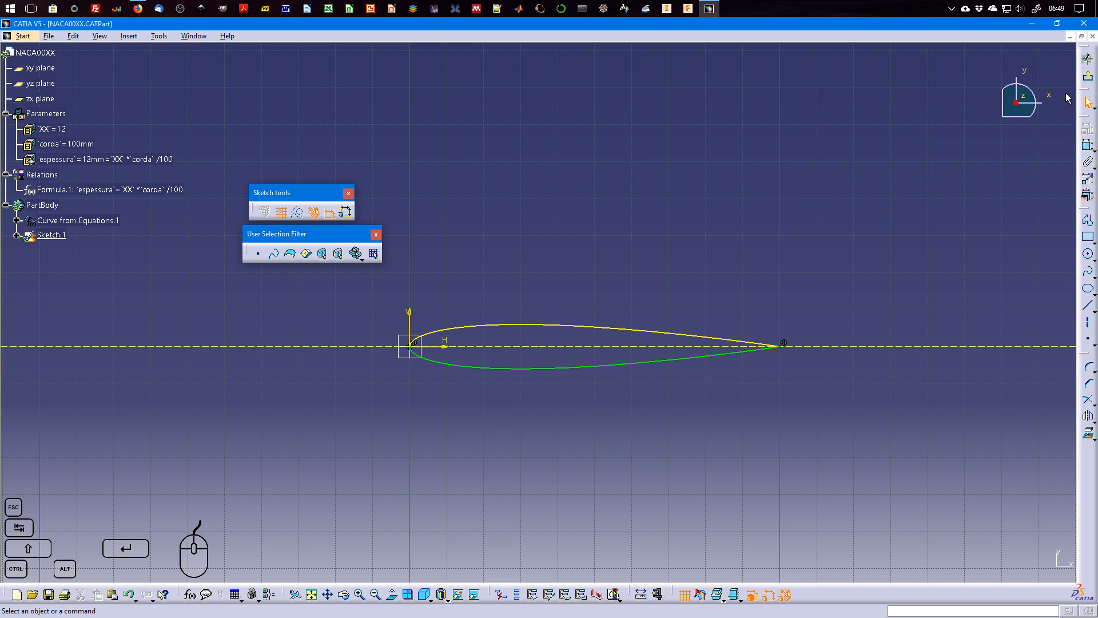
click(1088, 58)
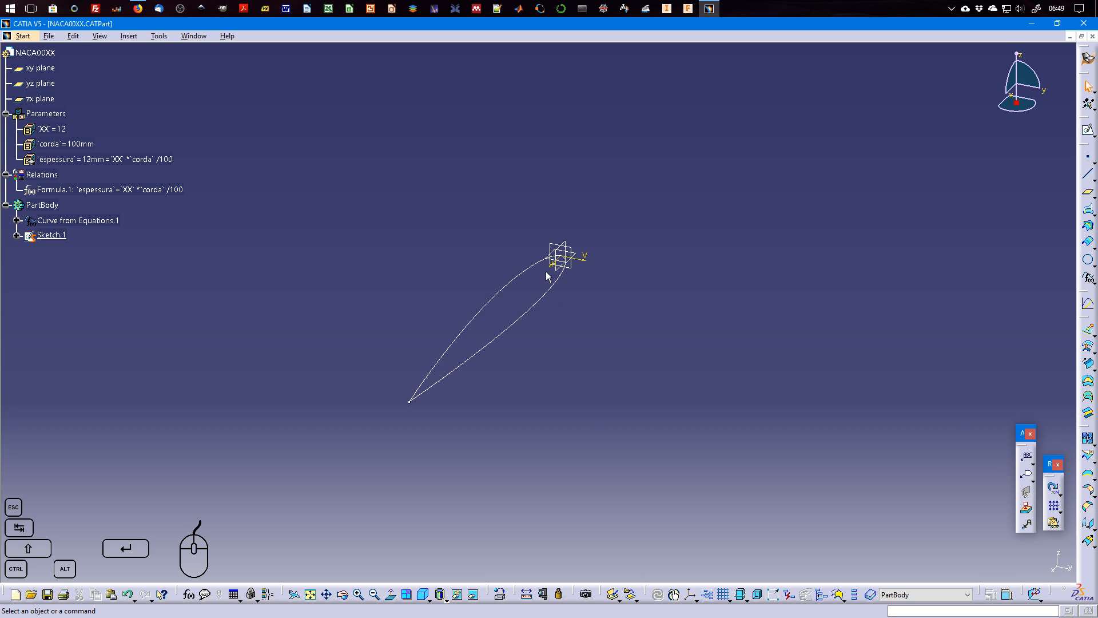
Switch to the Part Design workbench.
click(27, 38)
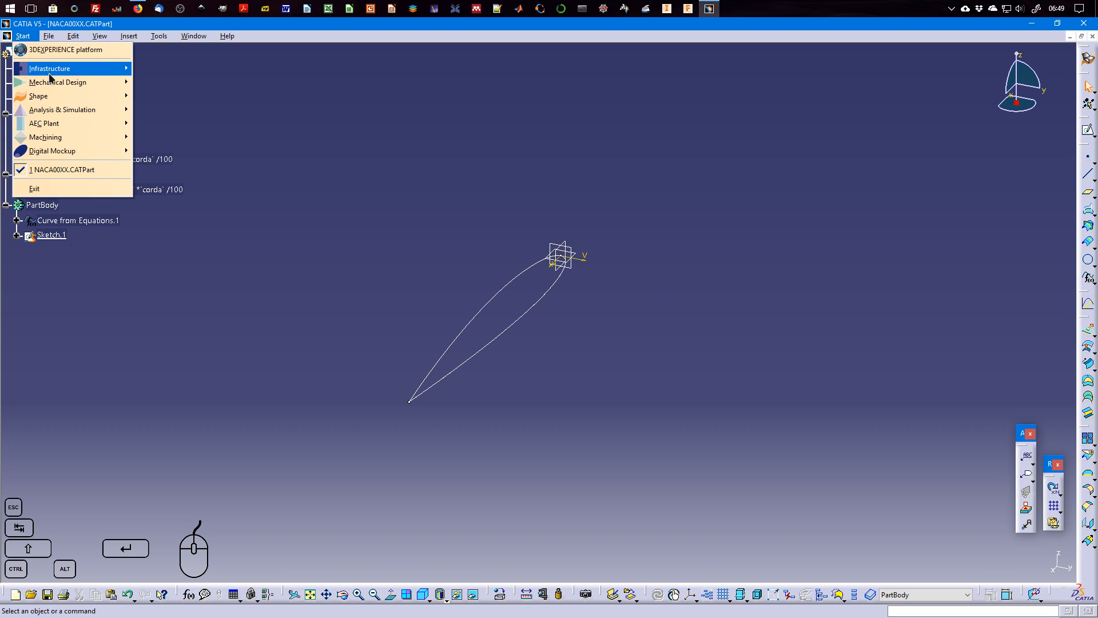
mouse_move(55, 84)
click(161, 84)
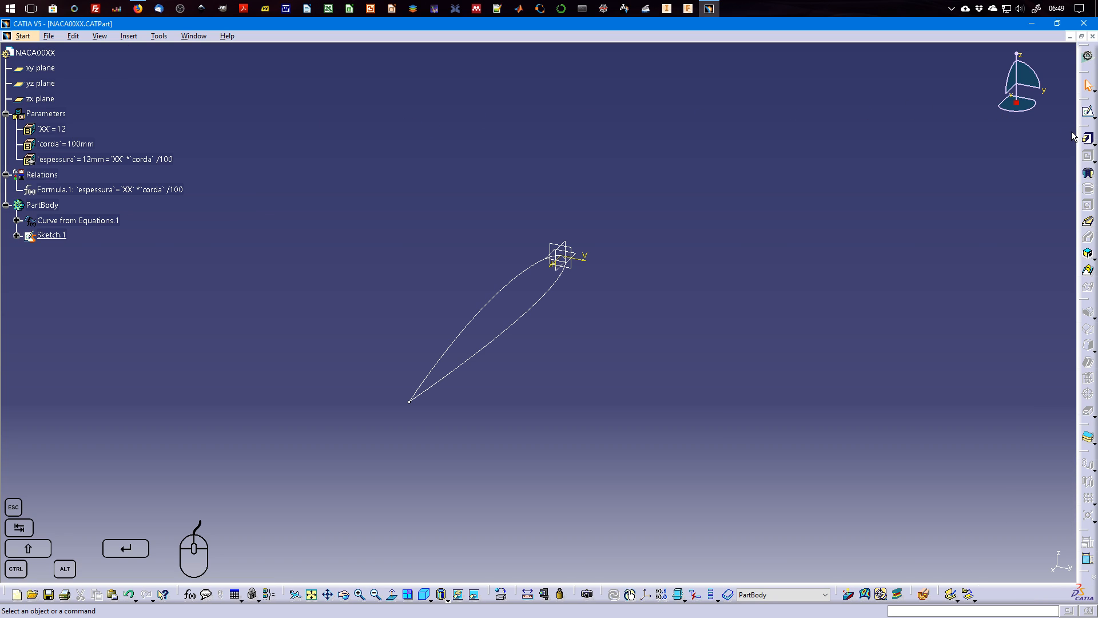
click(1087, 138)
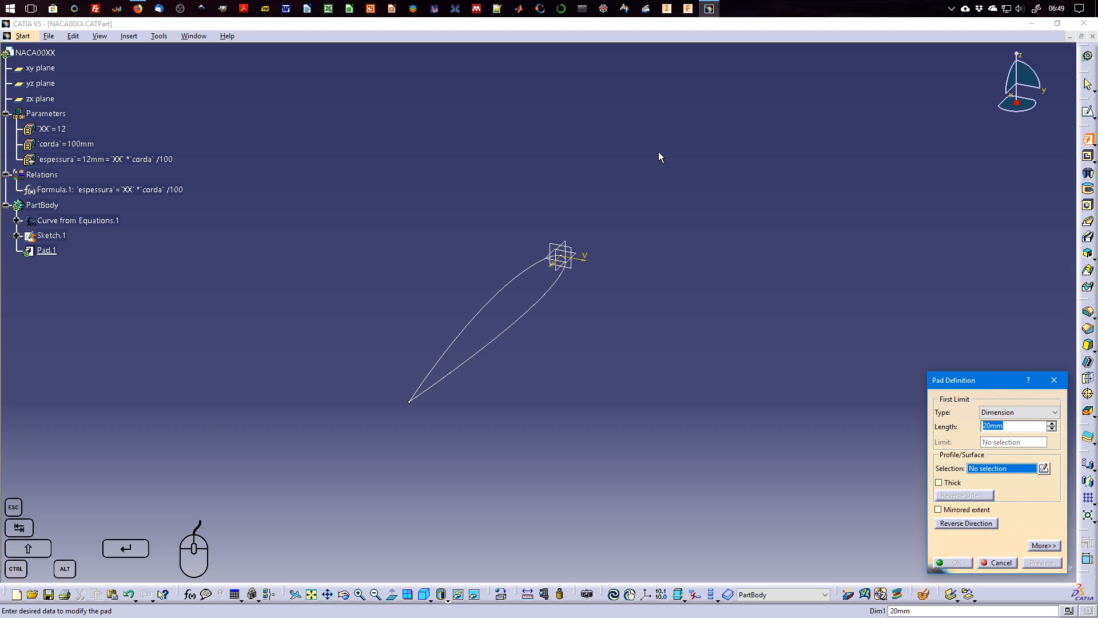
click(519, 282)
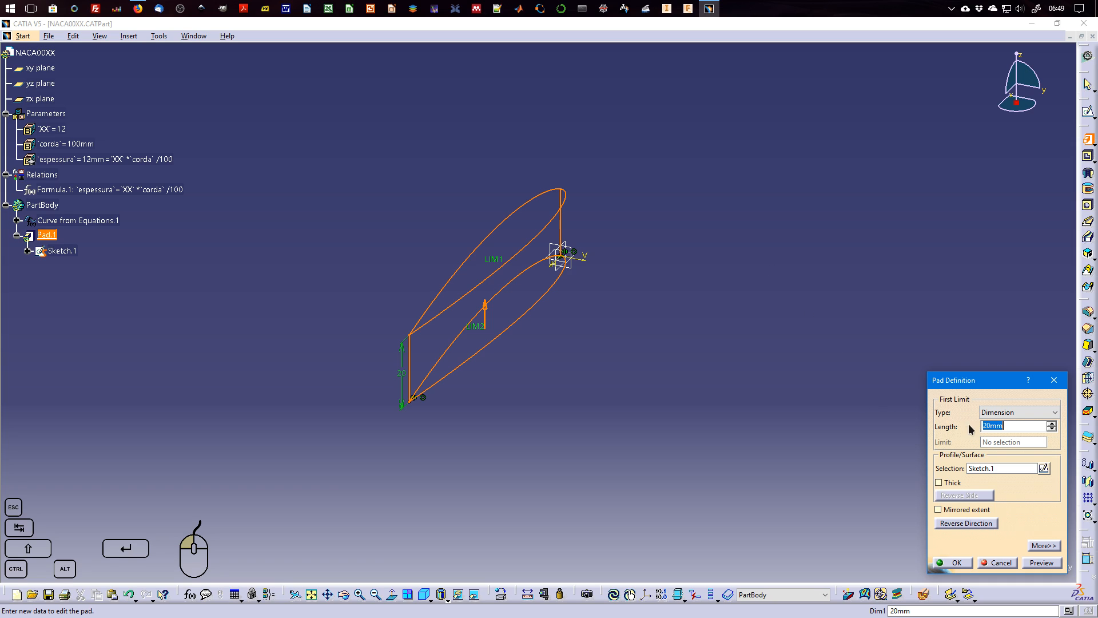
click(989, 426)
right_click(1010, 425)
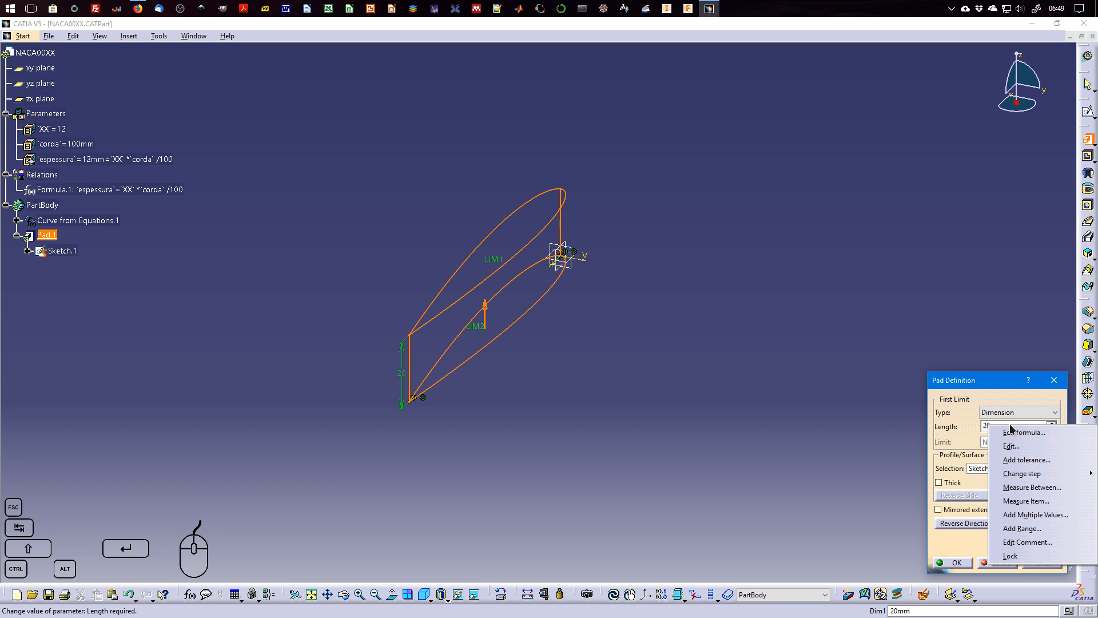
click(1024, 432)
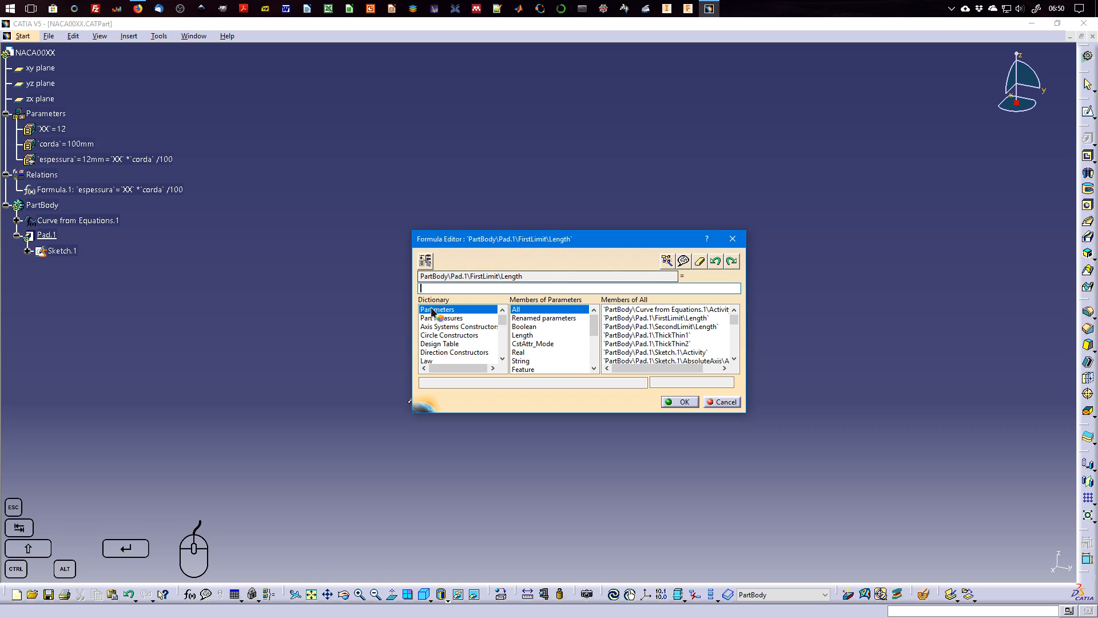
click(721, 402)
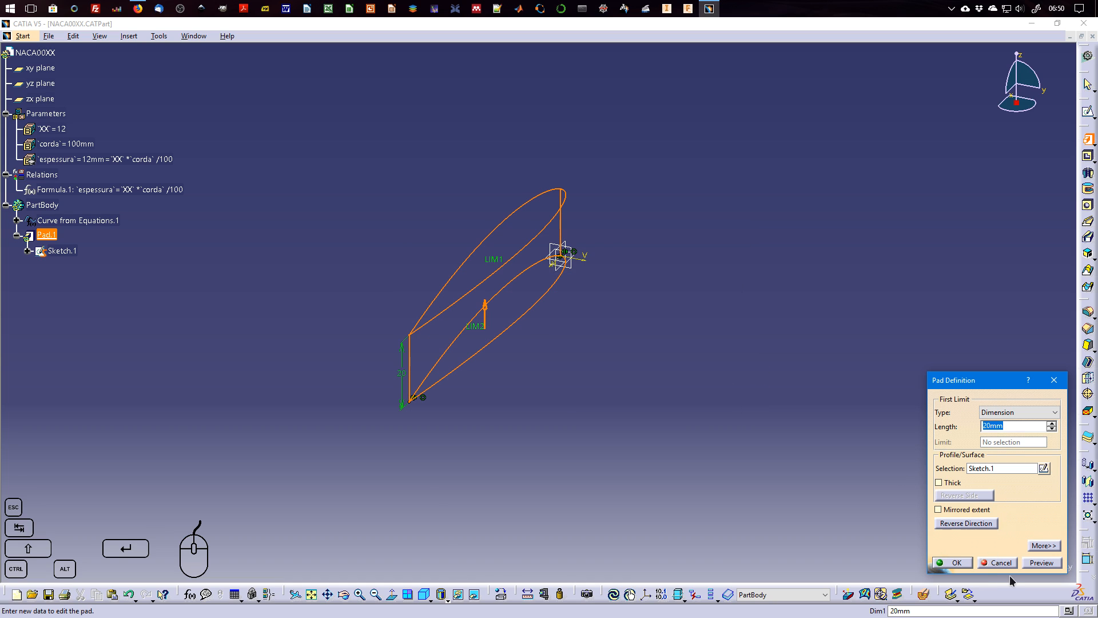
click(1001, 564)
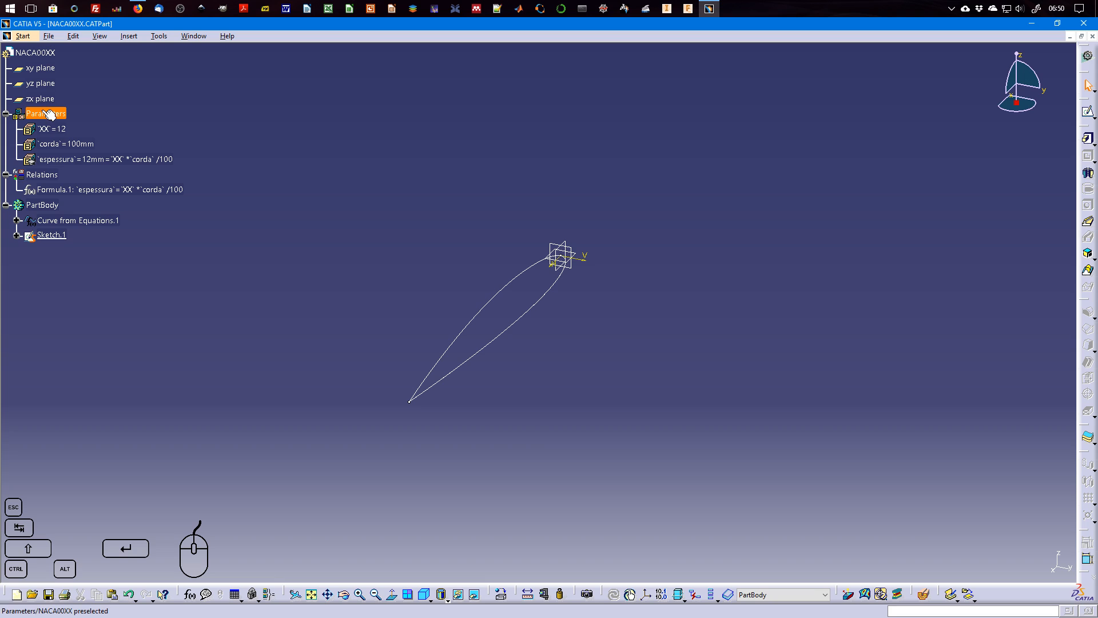
Create a single-value user parameter of type Length and name it comprimento.
click(190, 595)
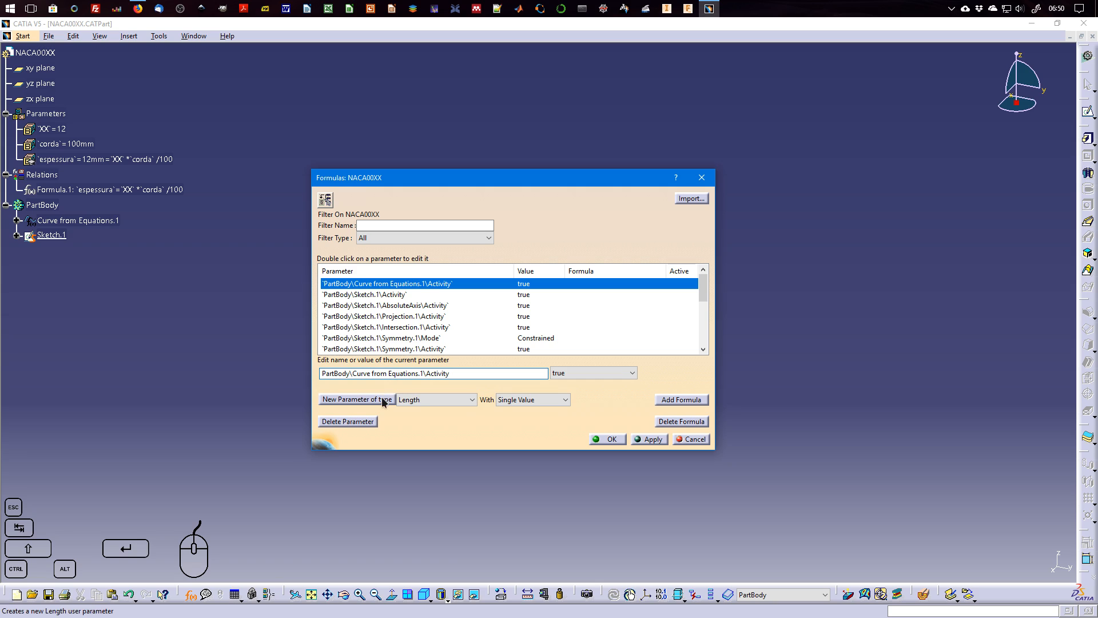
click(378, 405)
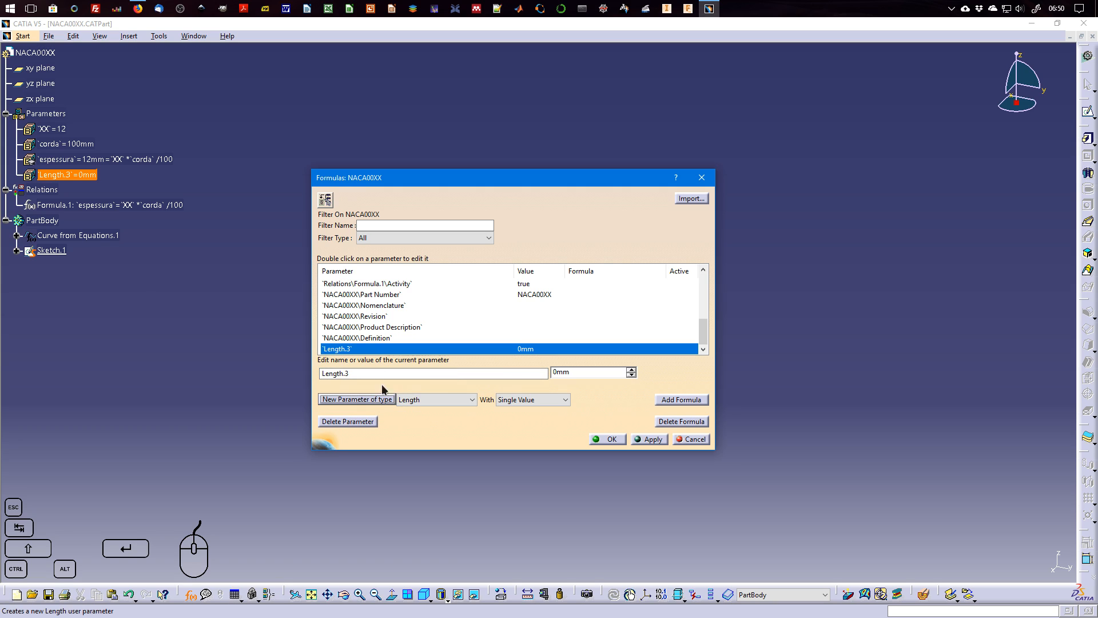
click(368, 373)
drag(369, 373, 312, 373)
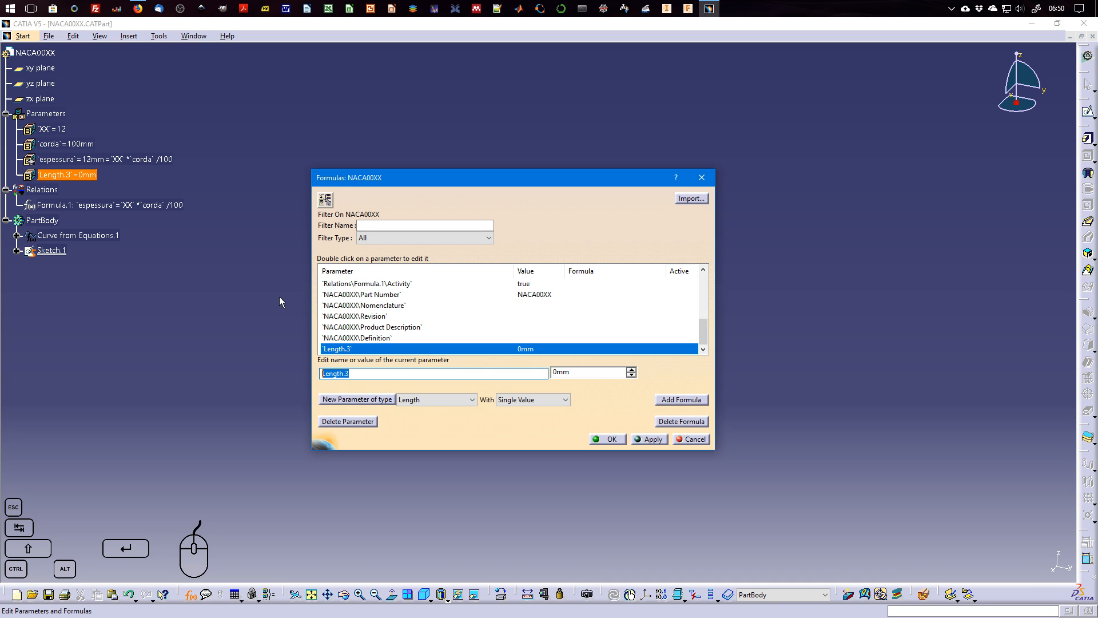
text(C)
text(Co)
text(mprimento)
key(Home)
key(Delete)
text(c)
Set the comprimento parameter to 200 mm and apply it.
click(556, 373)
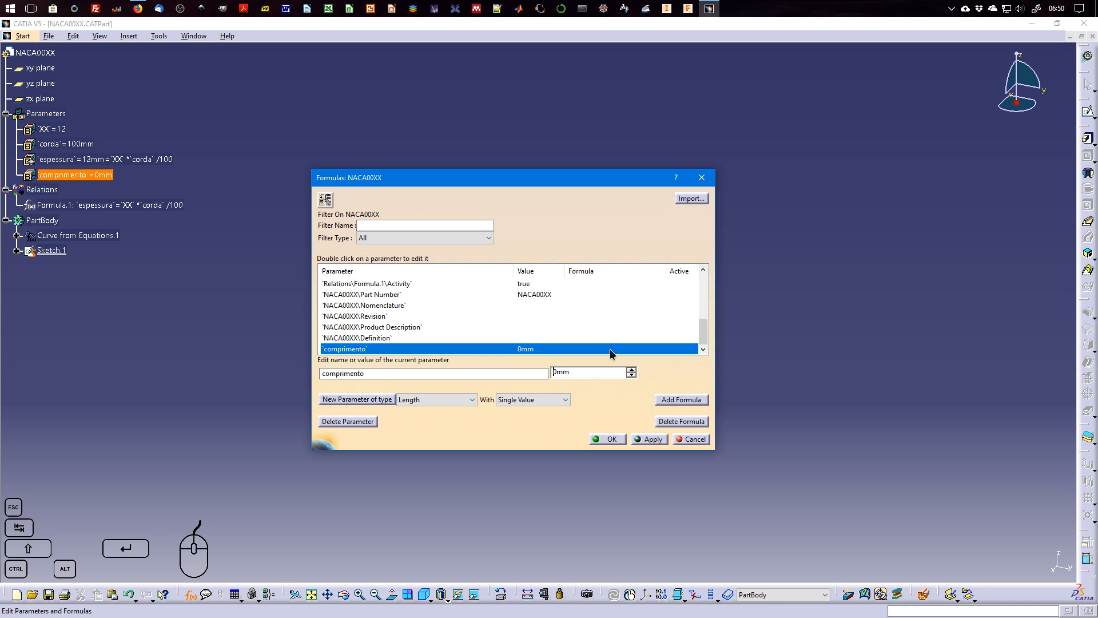
text(20)
click(651, 440)
click(609, 440)
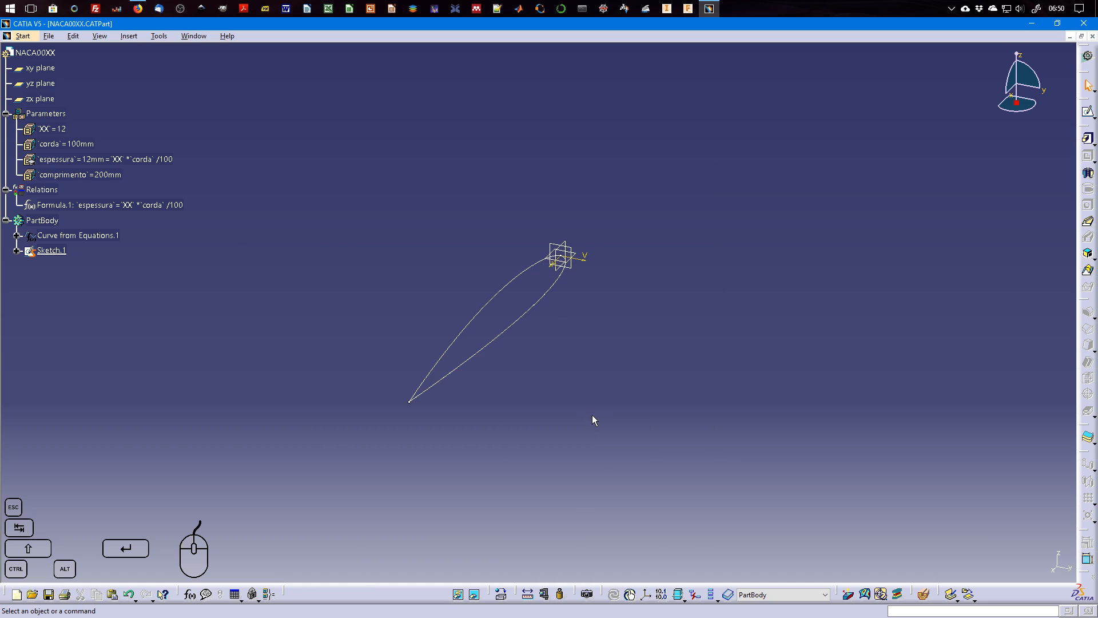
Start a pad and drive its first-limit length with a formula equal to the comprimento parameter.
click(1088, 140)
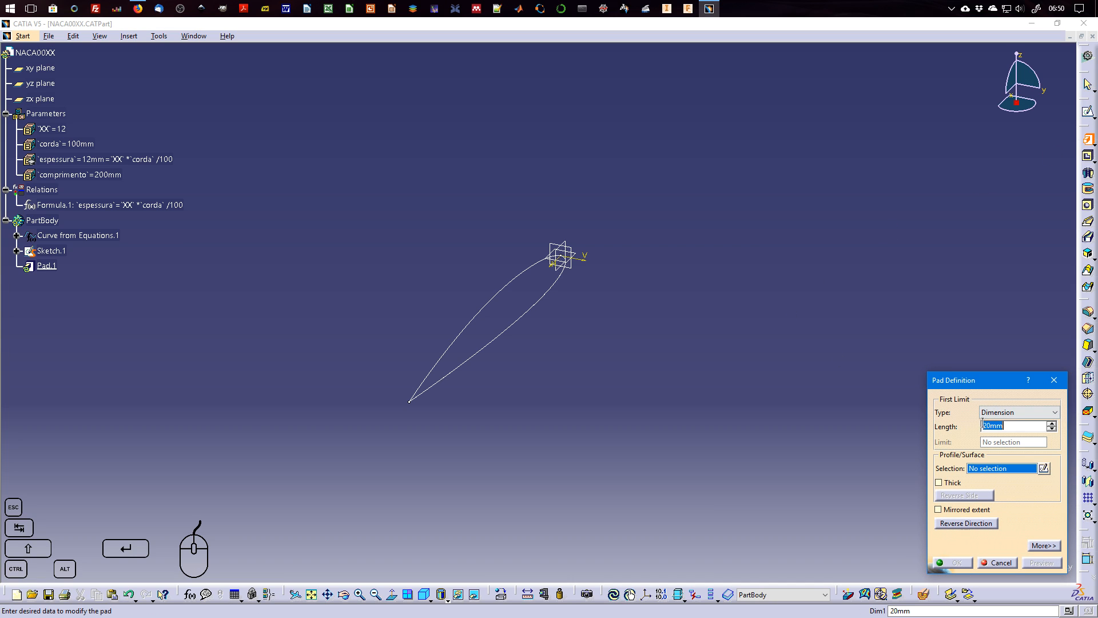
right_click(983, 425)
click(1016, 434)
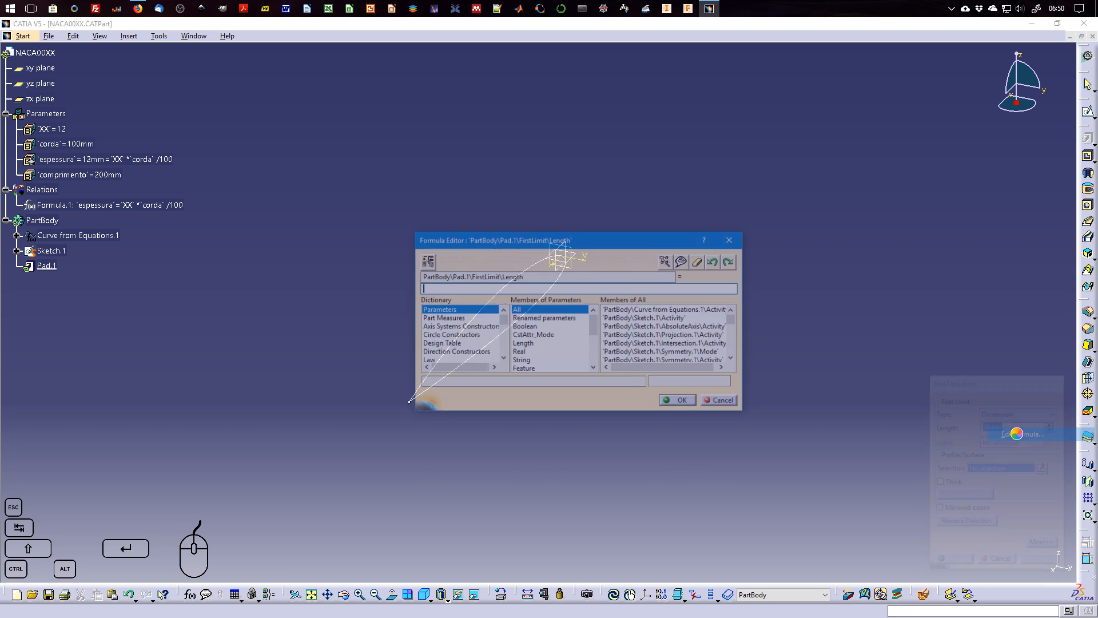
click(543, 317)
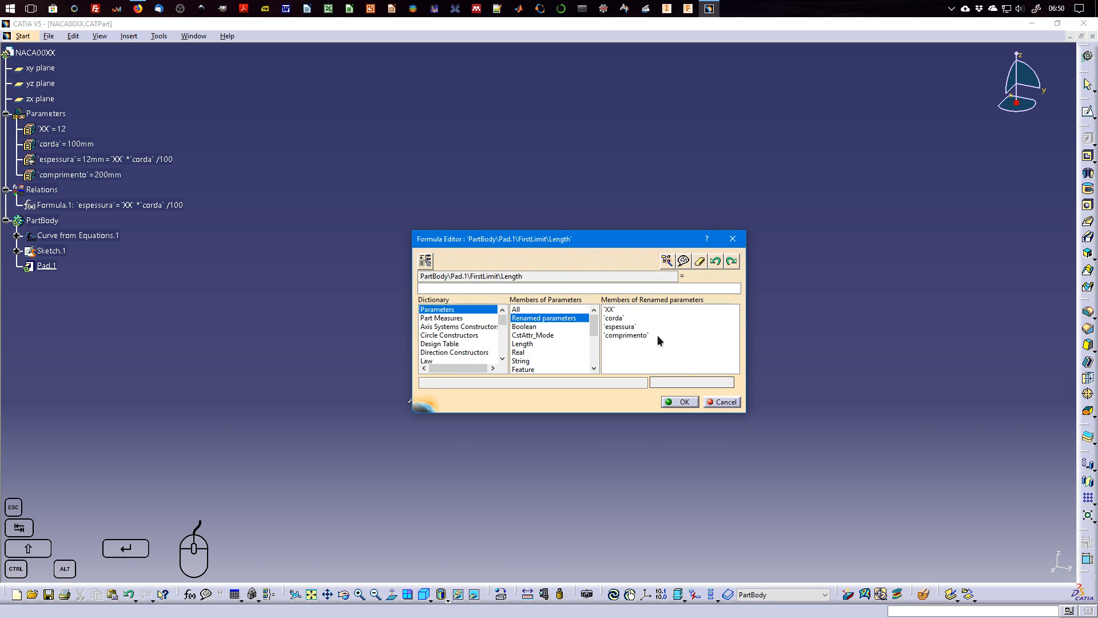
double_click(627, 334)
click(681, 402)
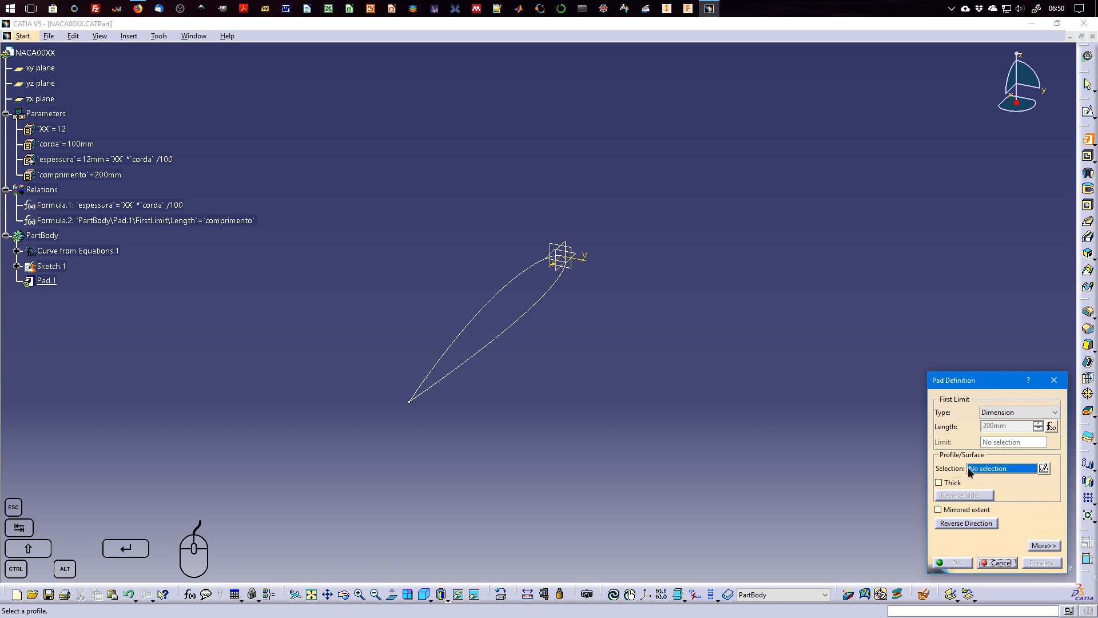
Choose the airfoil sketch as the pad's profile and preview the extrusion.
click(490, 306)
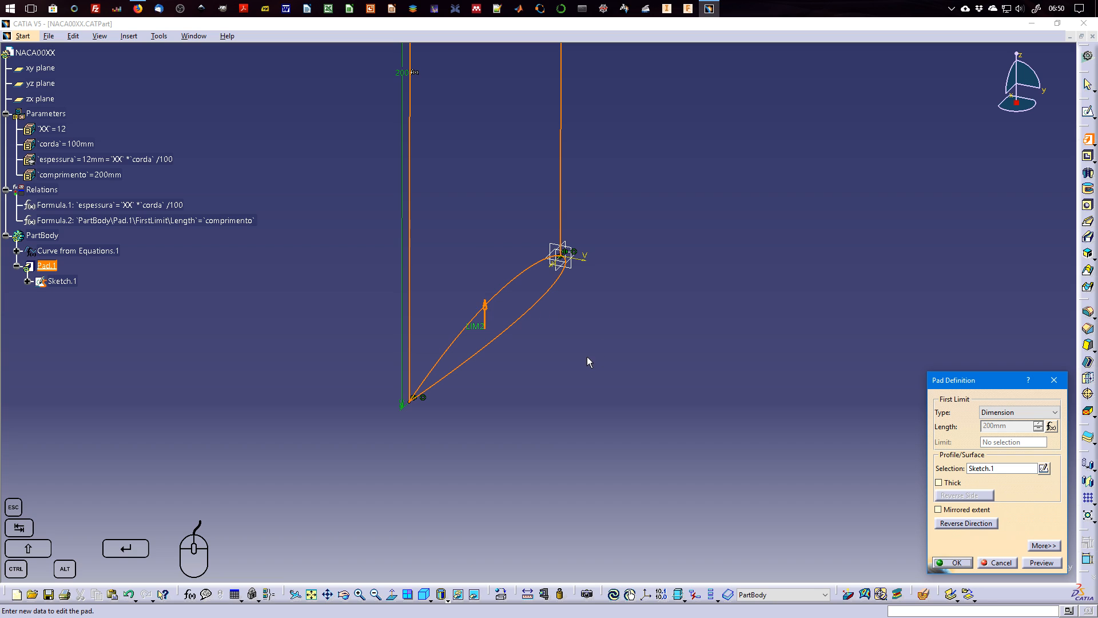
middle_drag(587, 358, 647, 395)
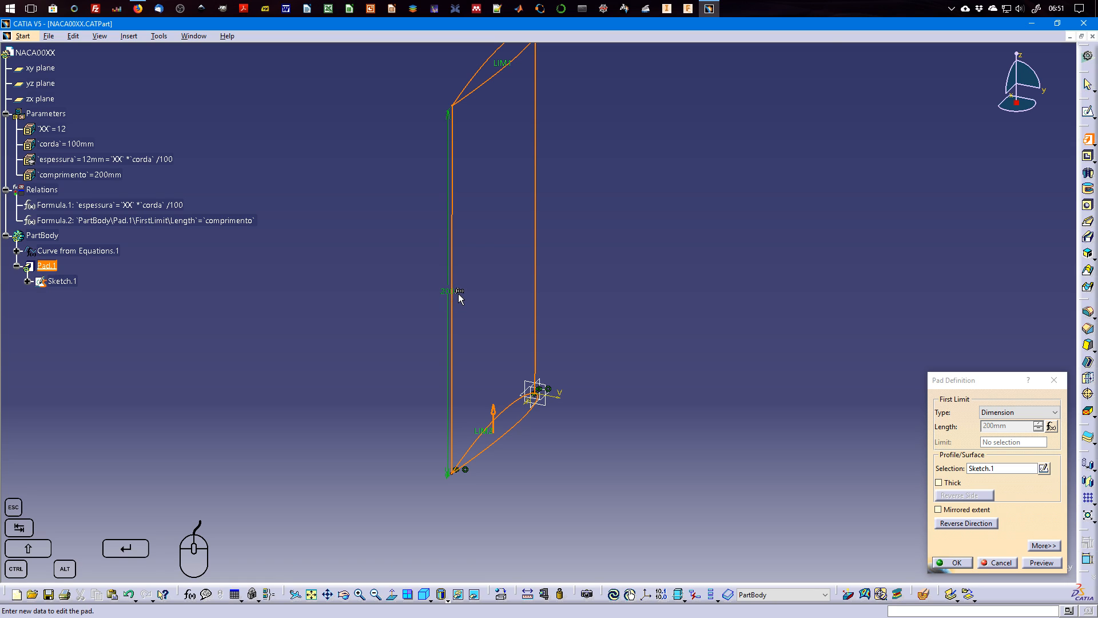
click(1042, 562)
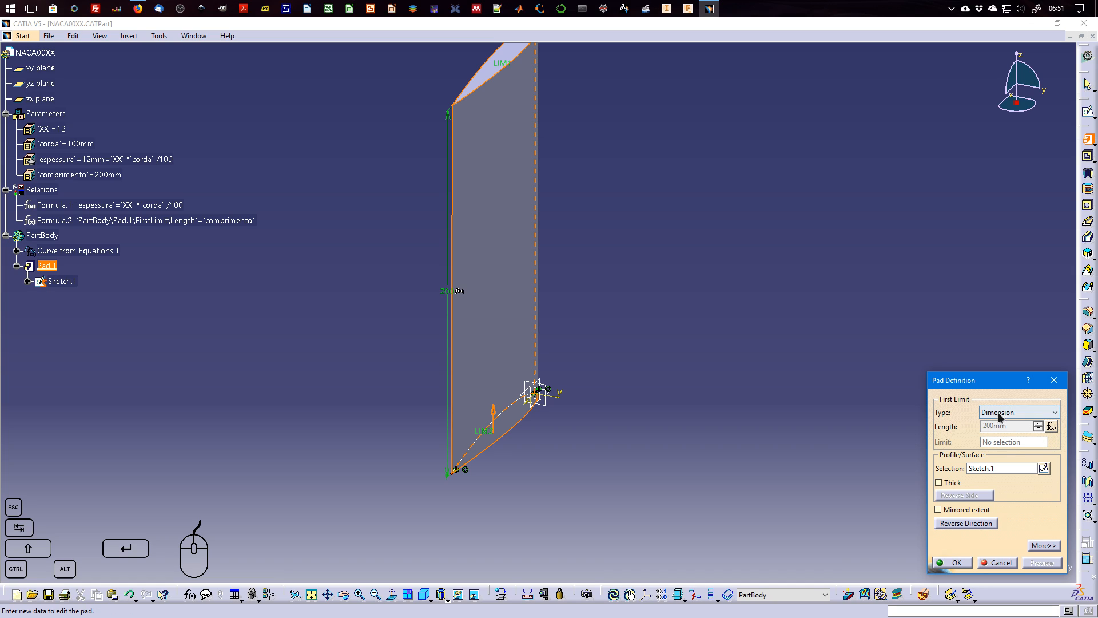
Deactivate the formula driving the pad's length and activate it again.
right_click(1011, 429)
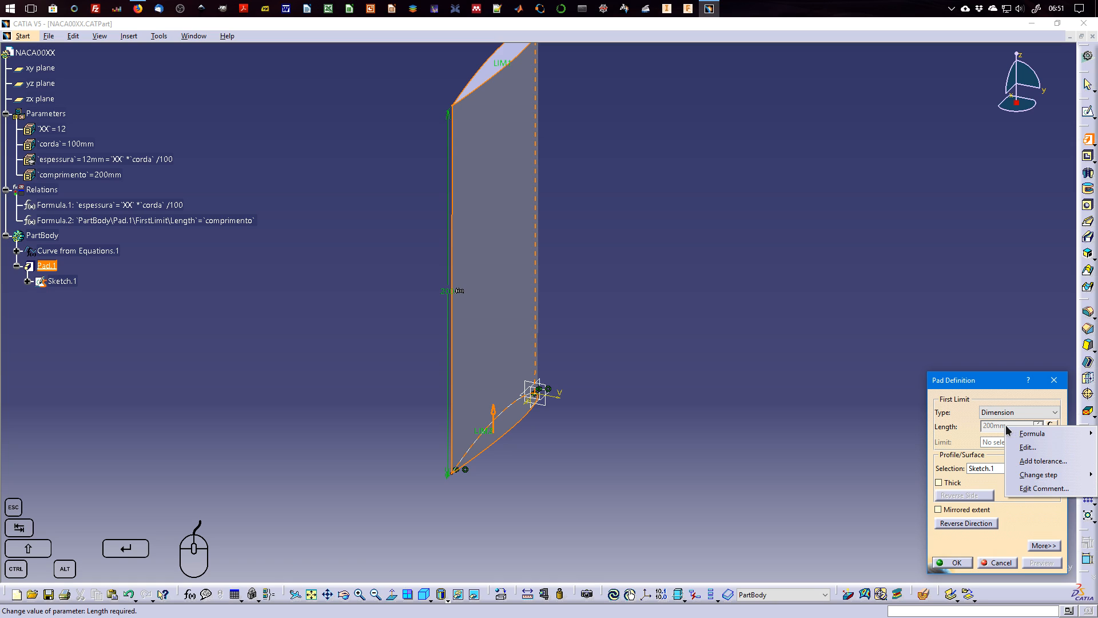
mouse_move(1013, 433)
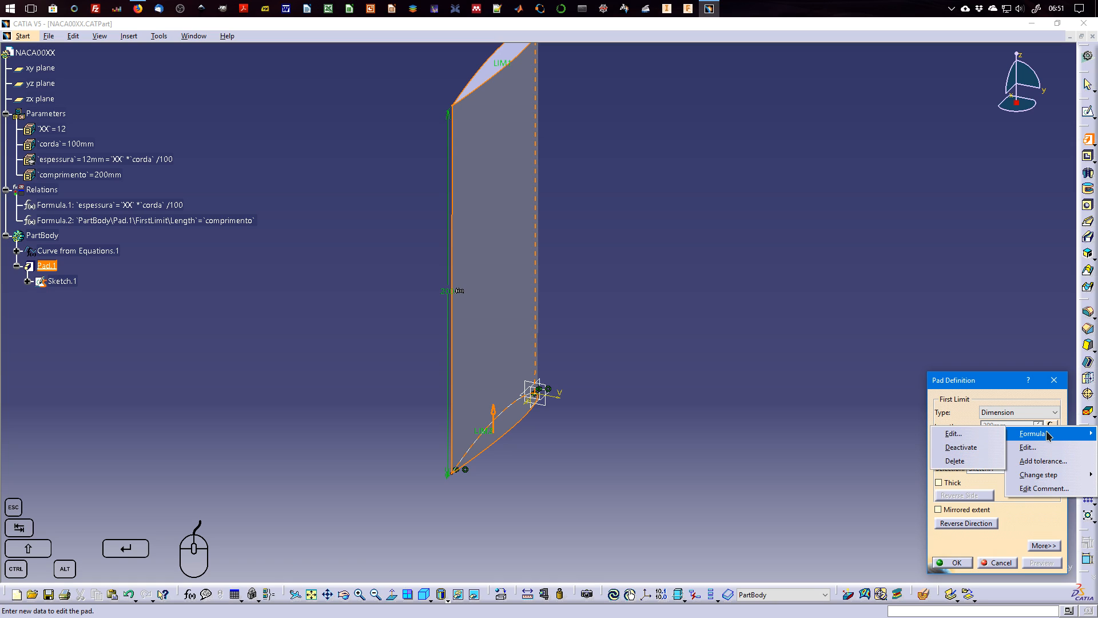
click(979, 448)
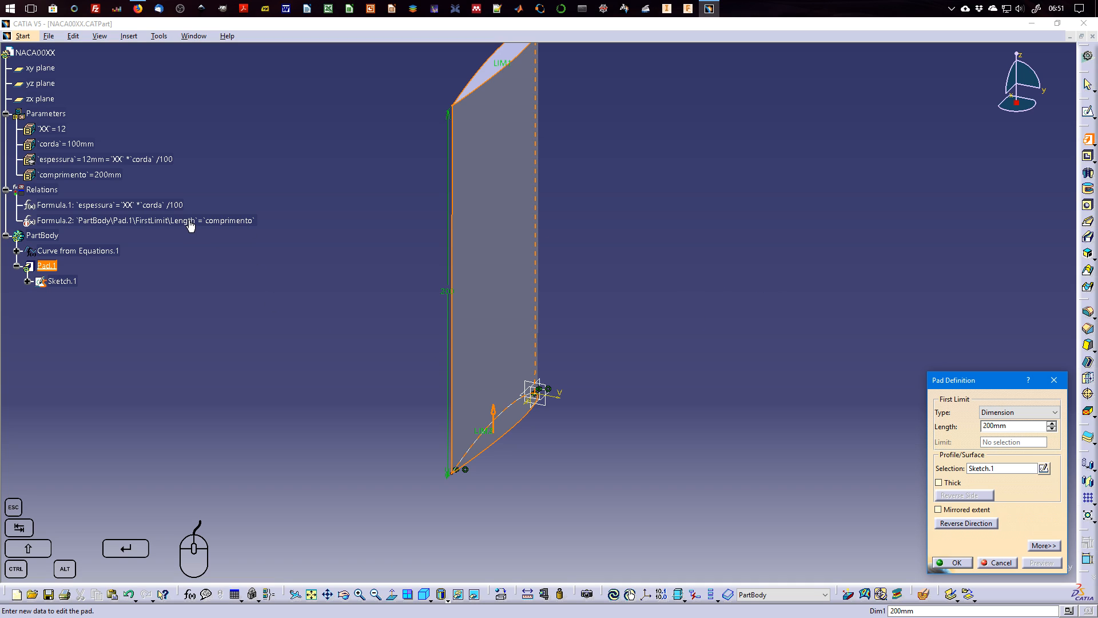
right_click(989, 426)
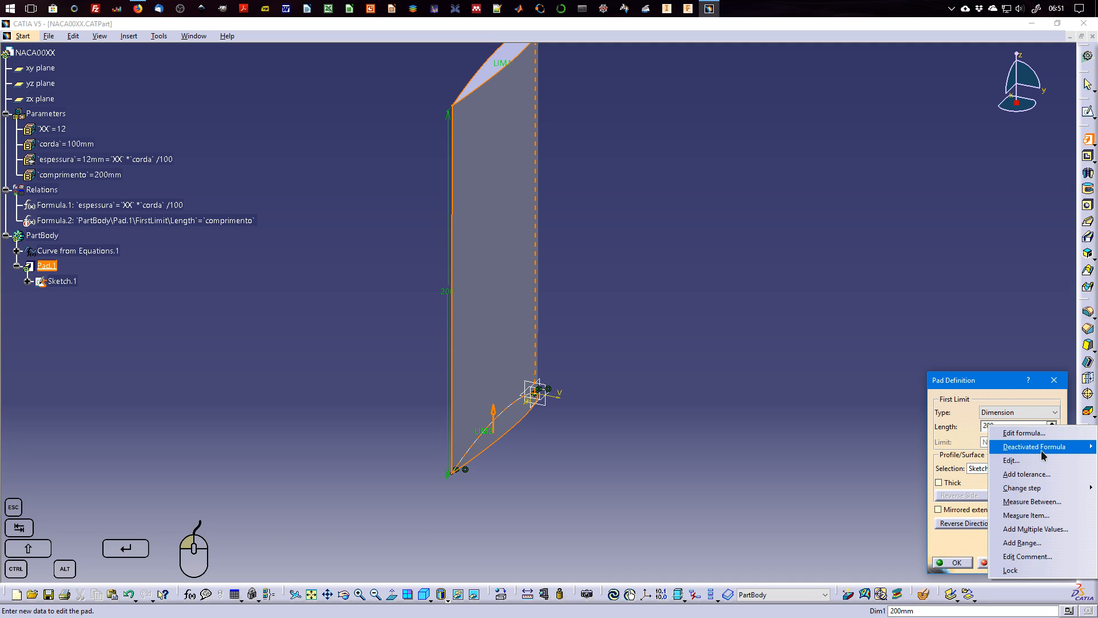
mouse_move(1042, 455)
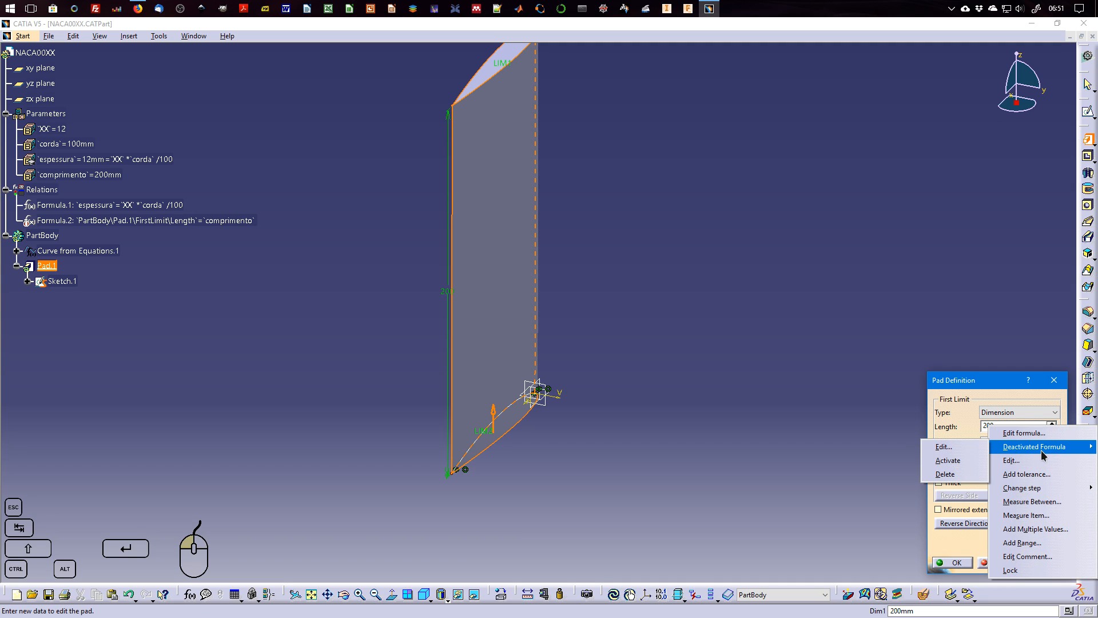
click(958, 474)
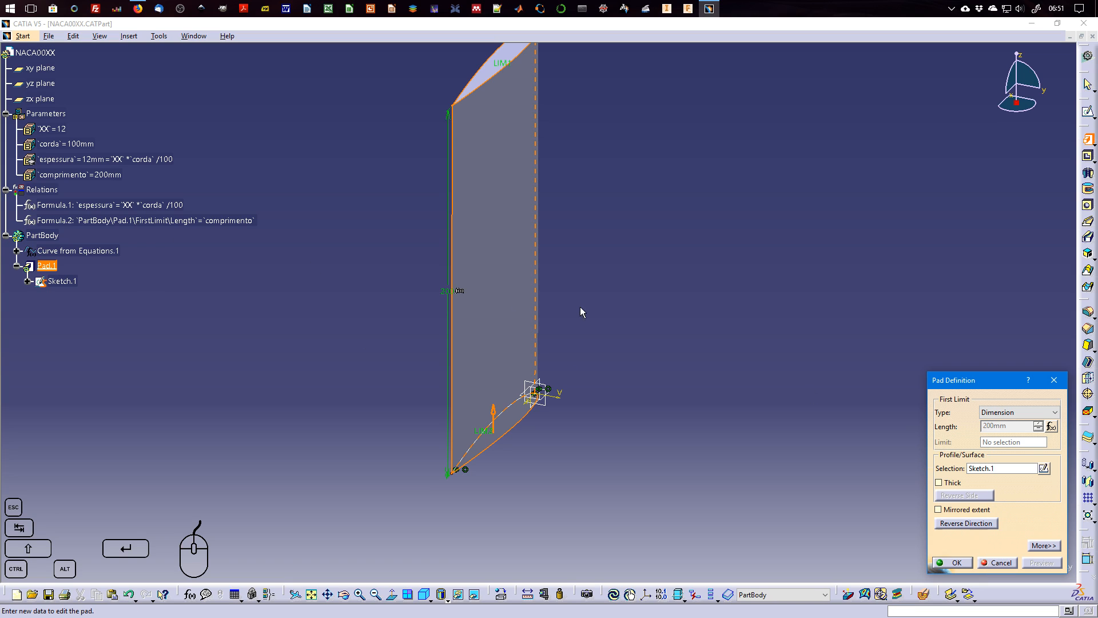
Delete the formula driving the pad's length and finish the pad with a fixed 200 mm length.
right_click(1007, 426)
mouse_move(1032, 439)
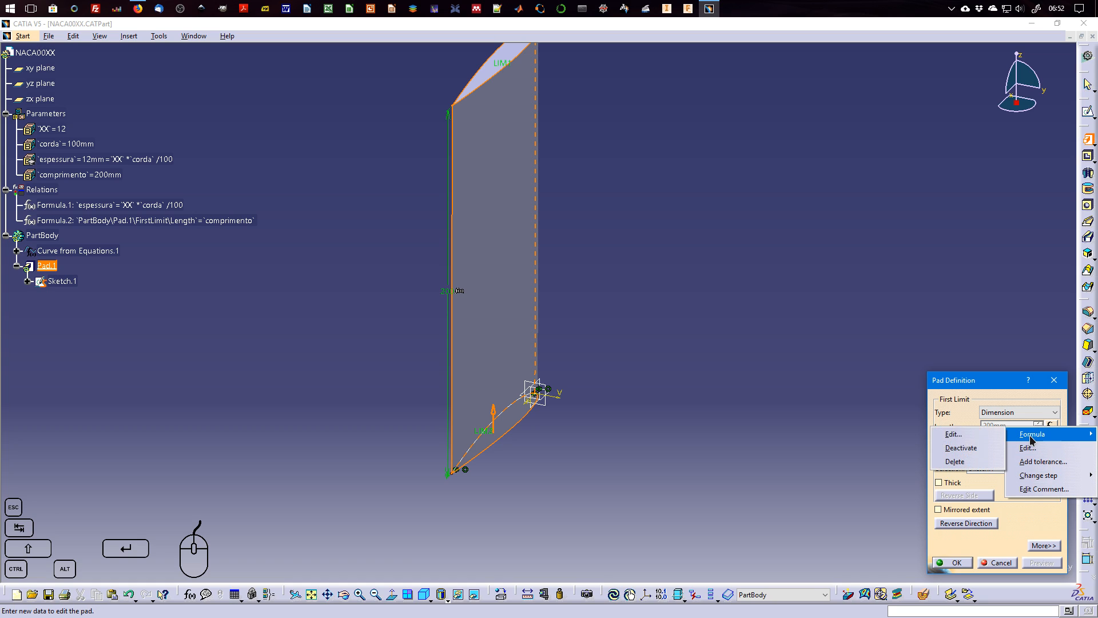
click(955, 462)
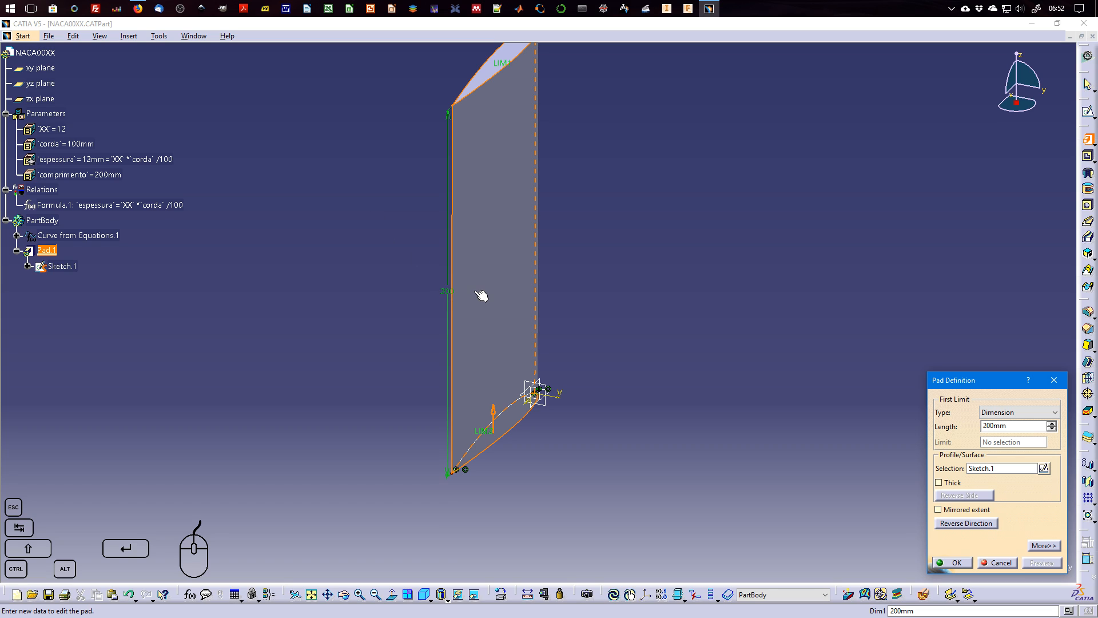
click(956, 564)
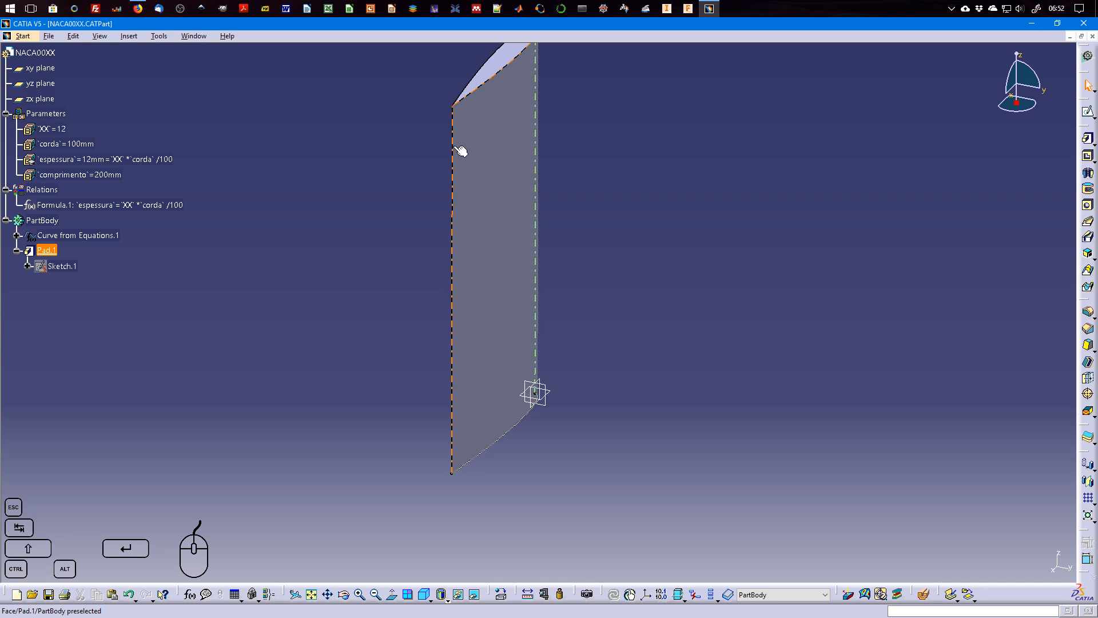
Examine the constraints listed beneath the pad's sketch in the tree.
click(28, 266)
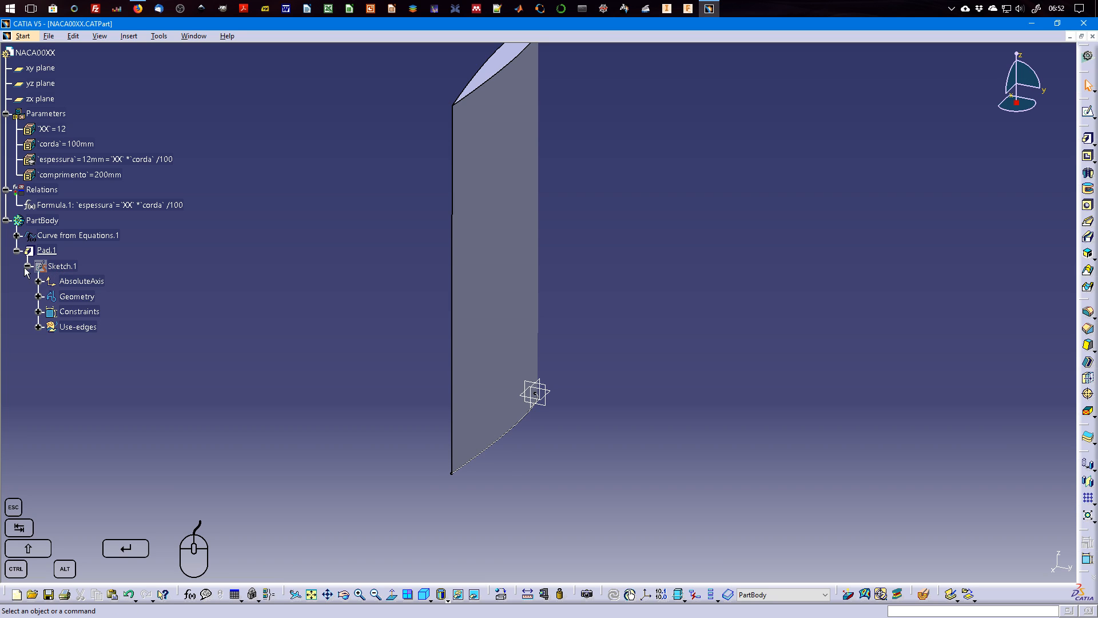
click(39, 312)
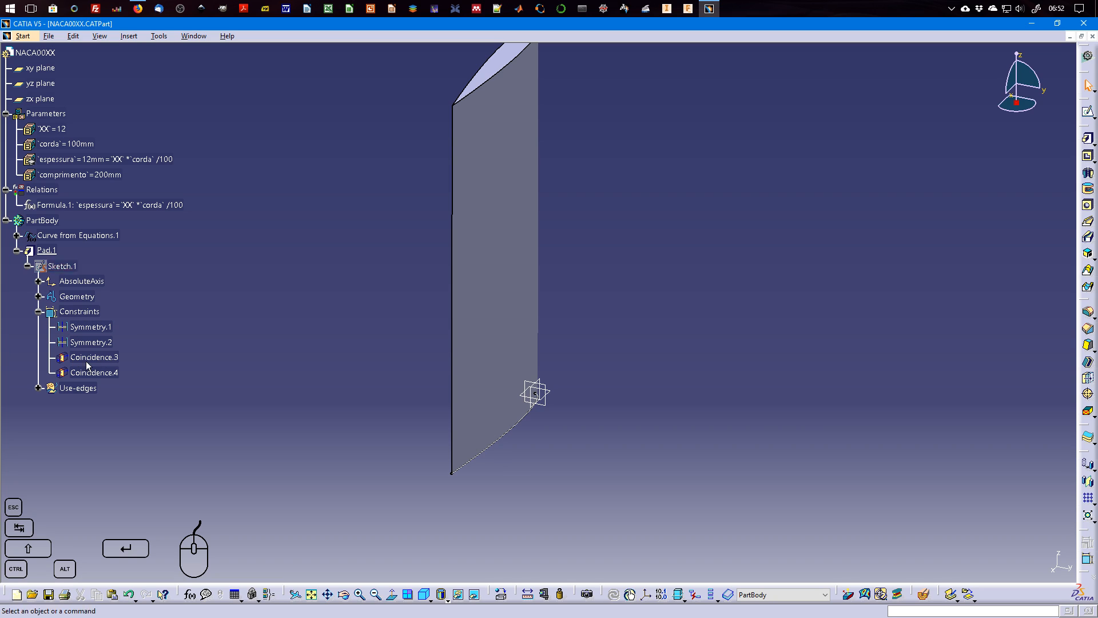
click(28, 266)
Try to link the pad's length to the comprimento parameter through a formula.
right_click(55, 252)
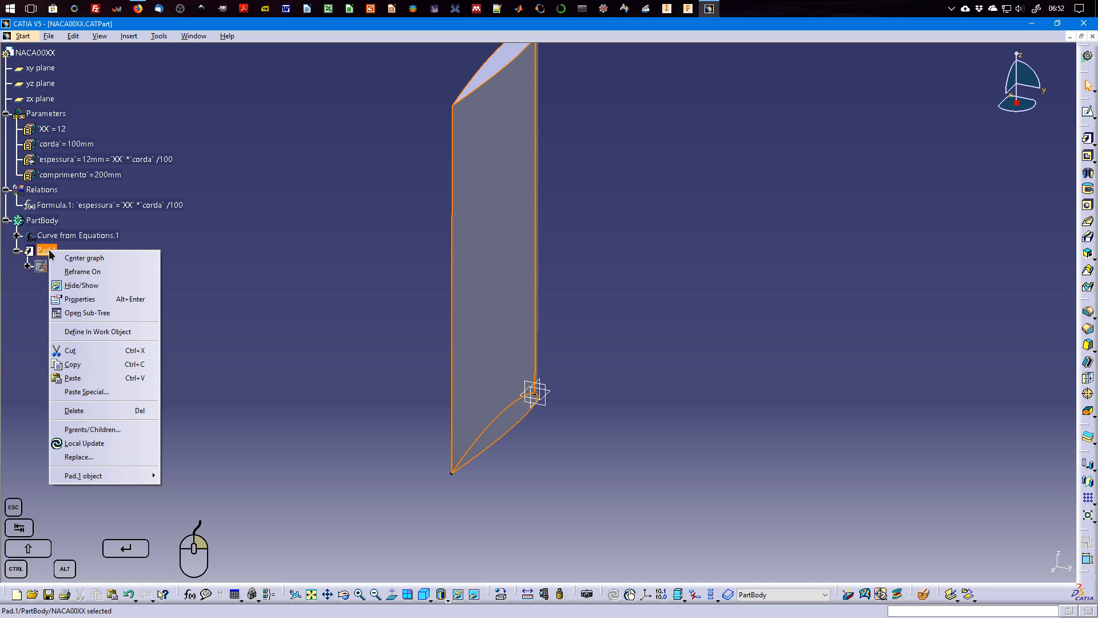
mouse_move(153, 476)
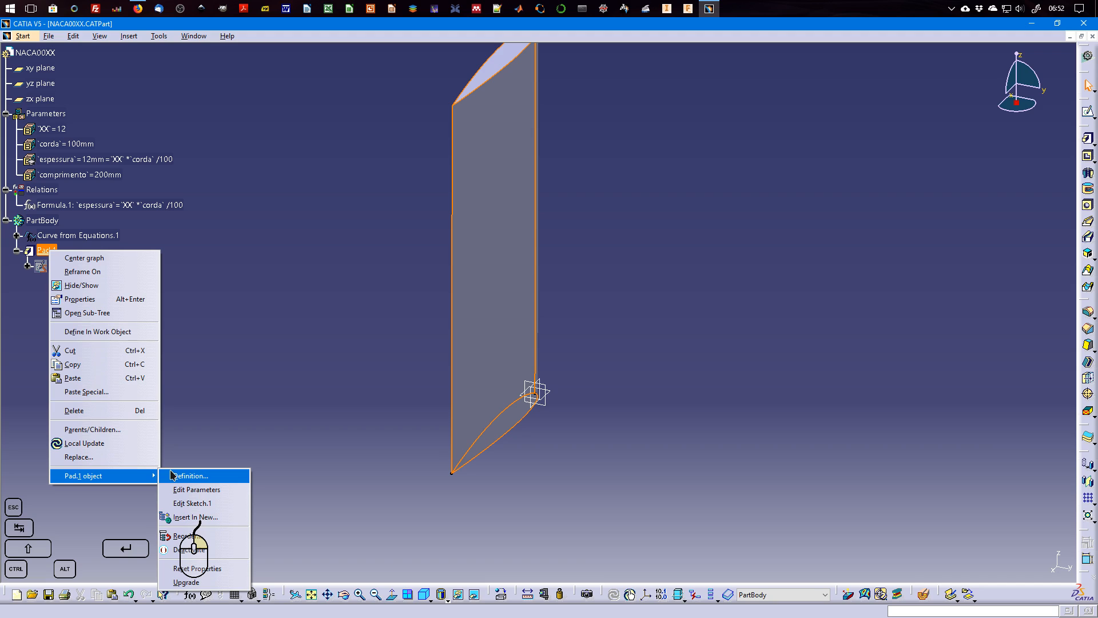
click(204, 478)
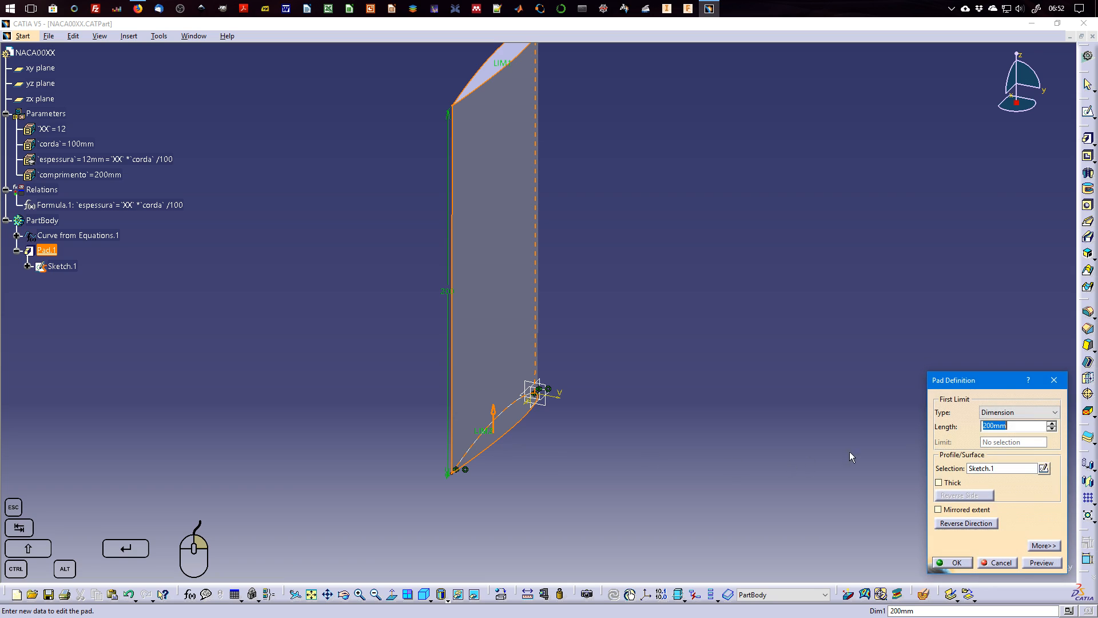
right_click(1005, 427)
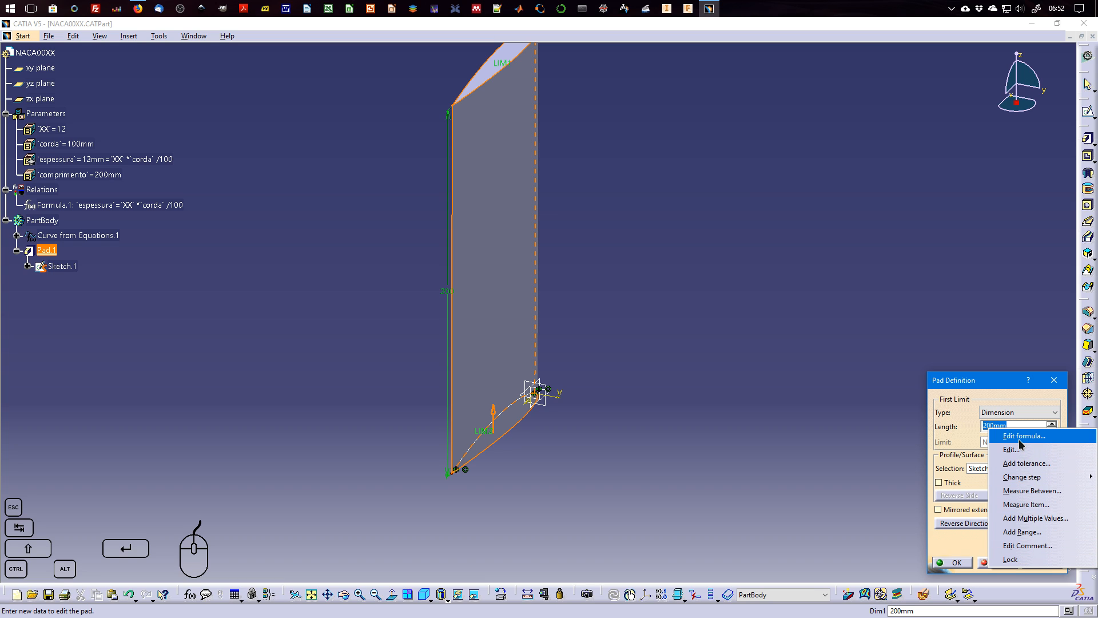
click(1025, 436)
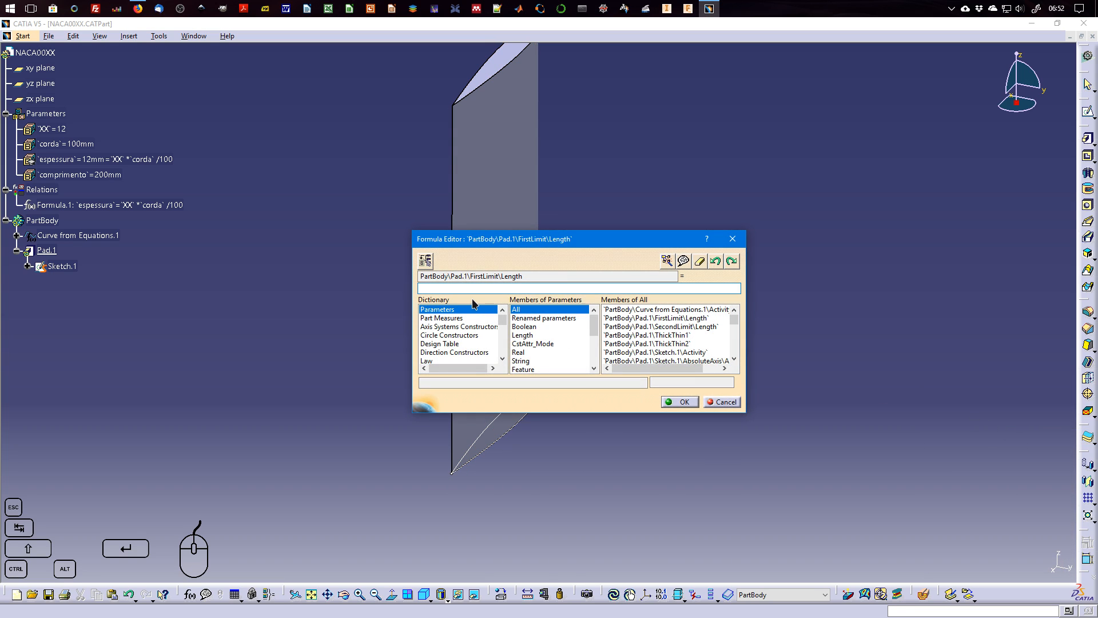
click(547, 318)
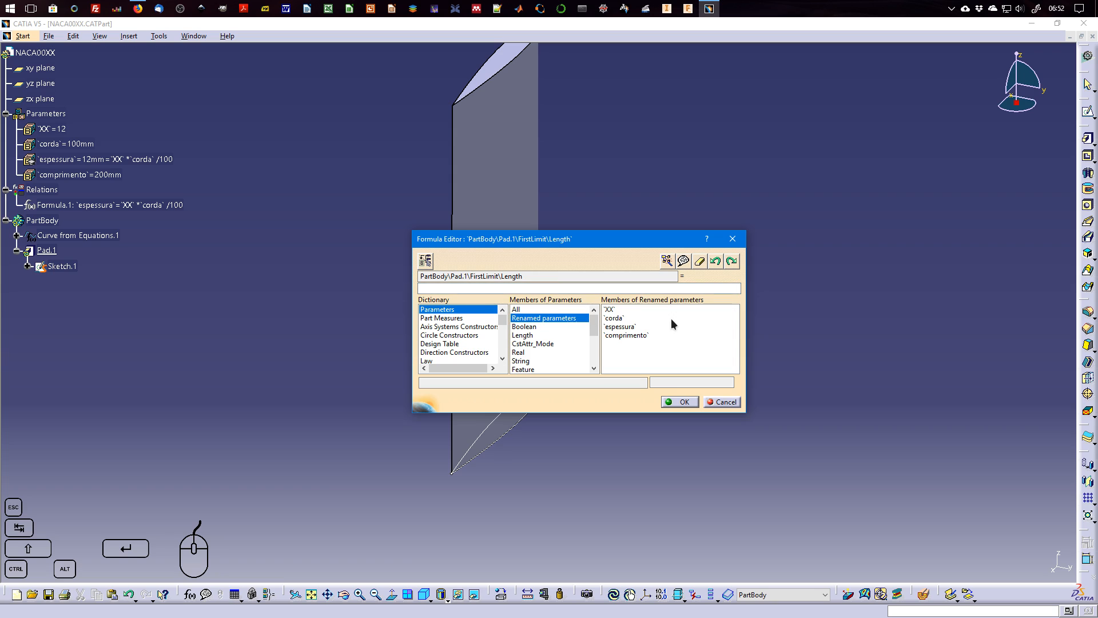
click(632, 335)
click(679, 402)
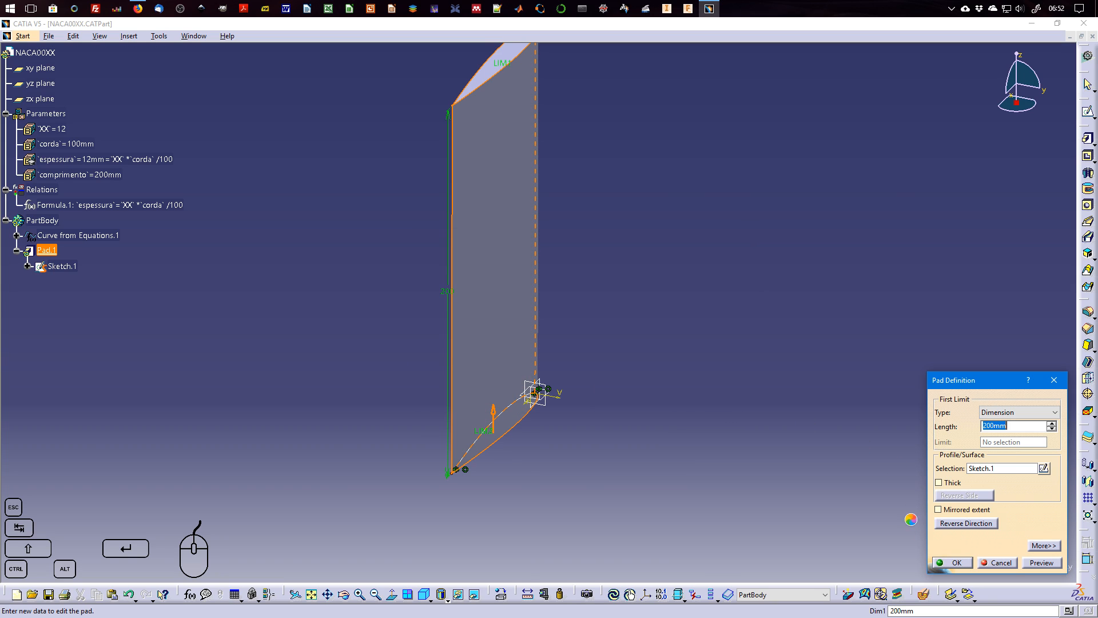
click(954, 562)
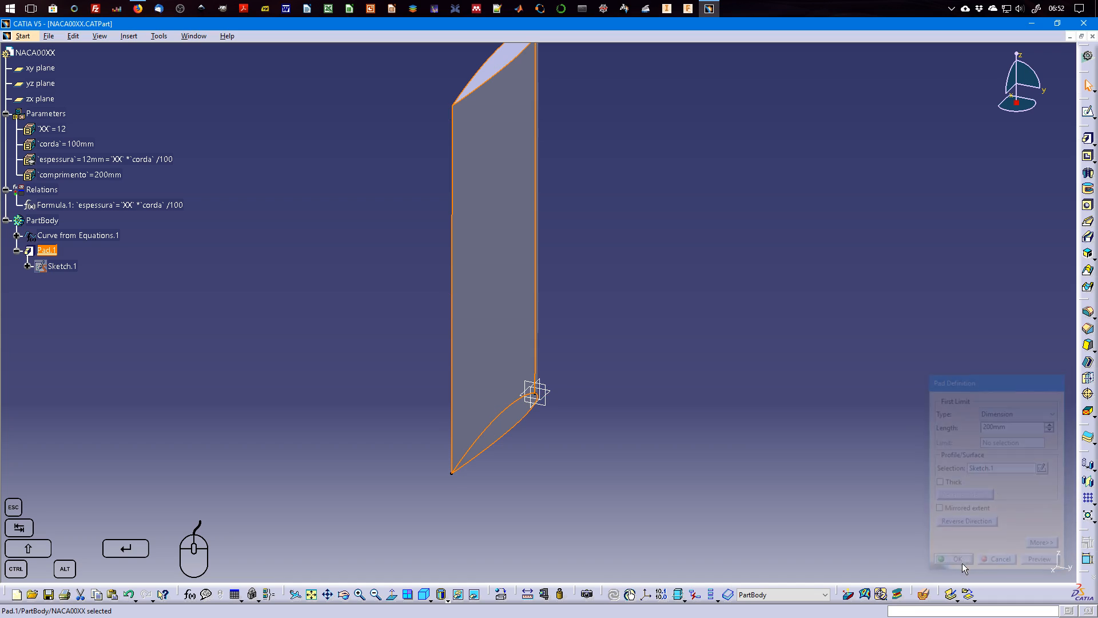
Drive the pad's first limit length with a formula equal to the comprimento parameter and accept the pad definition.
right_click(45, 250)
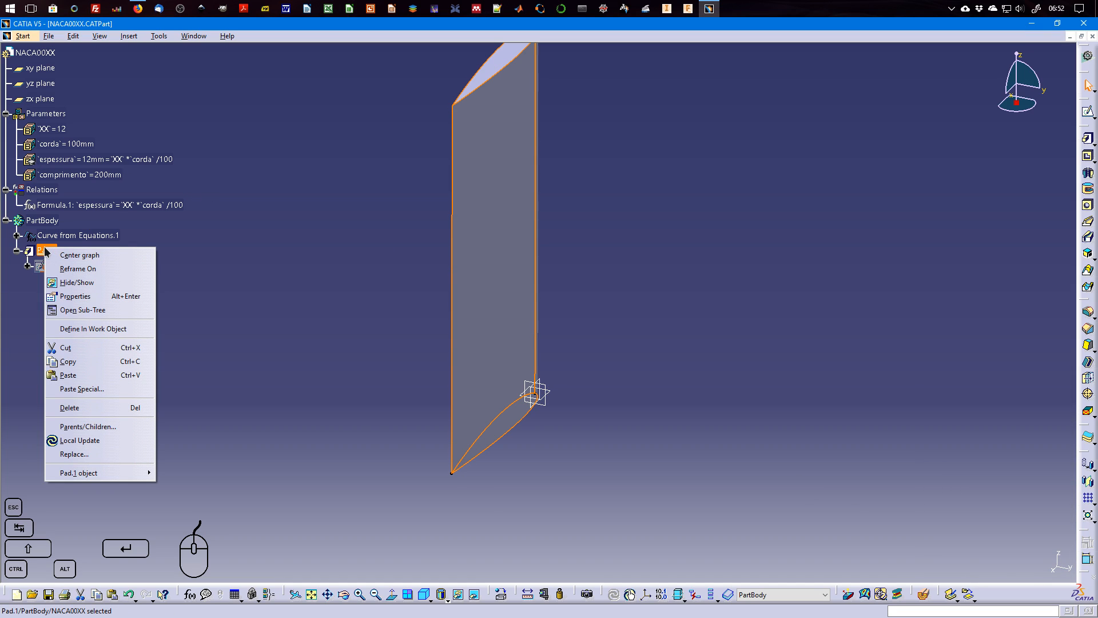
double_click(45, 250)
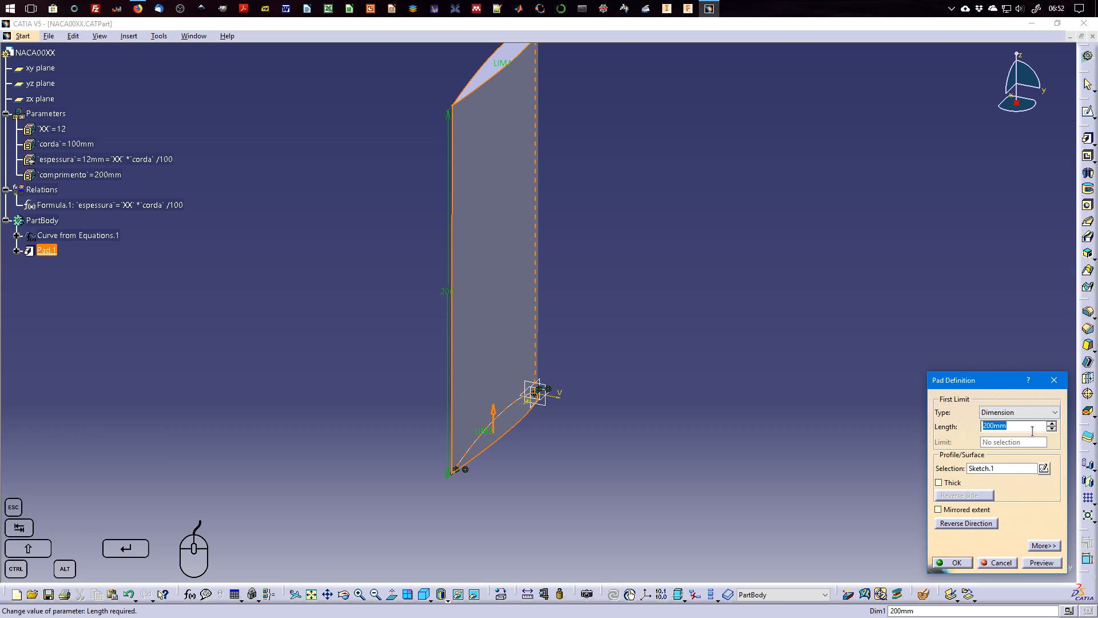
right_click(1029, 428)
click(1030, 436)
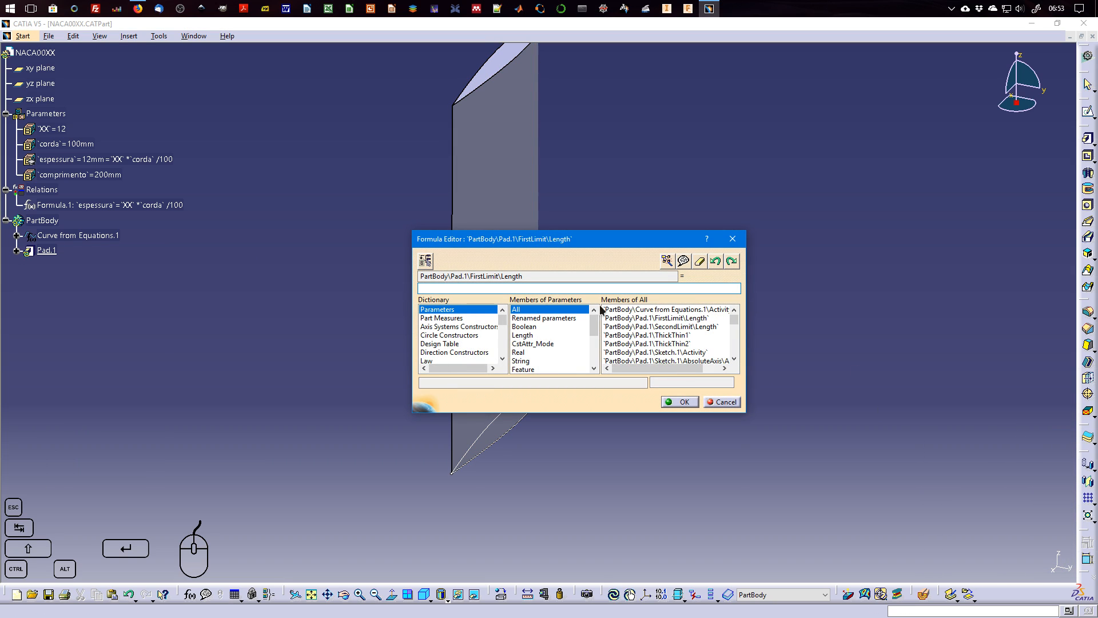
click(547, 318)
double_click(628, 335)
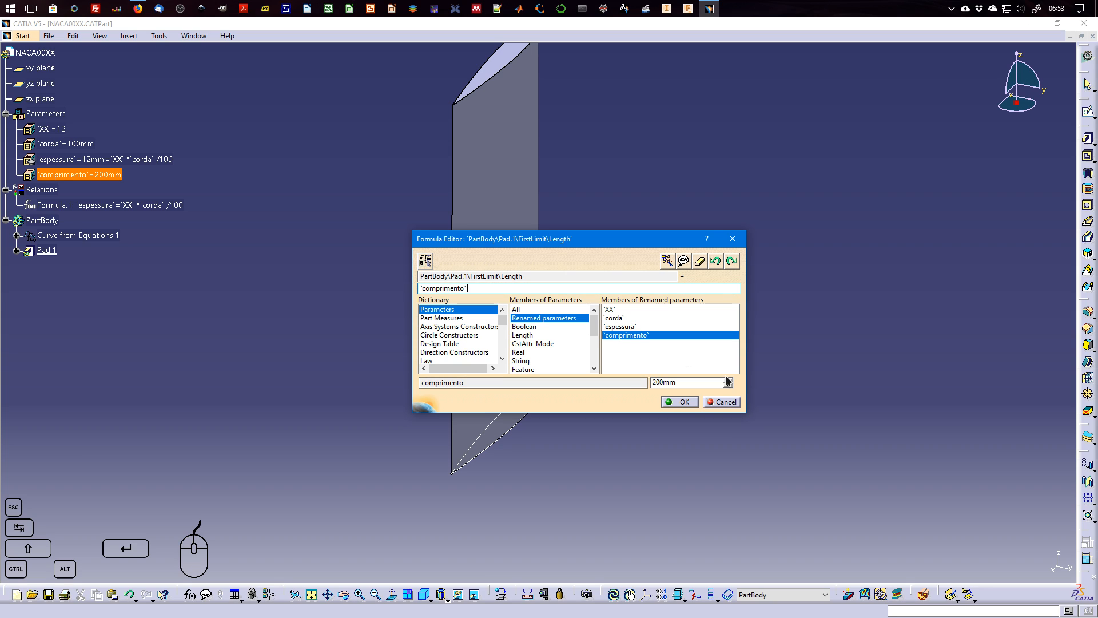
click(679, 402)
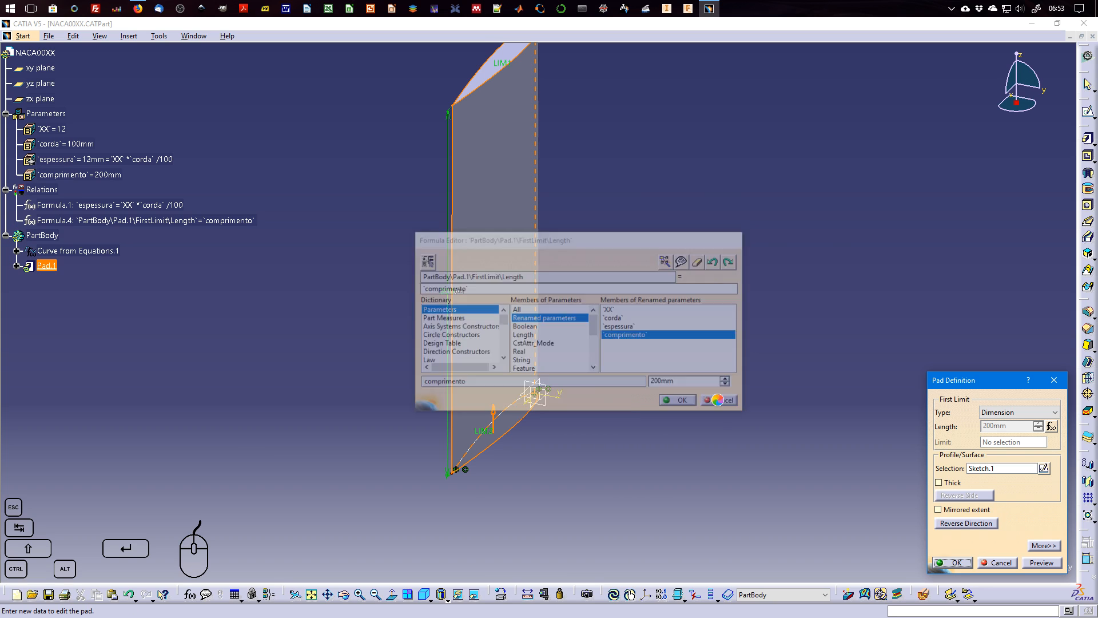
click(953, 562)
middle_drag(331, 312, 510, 317)
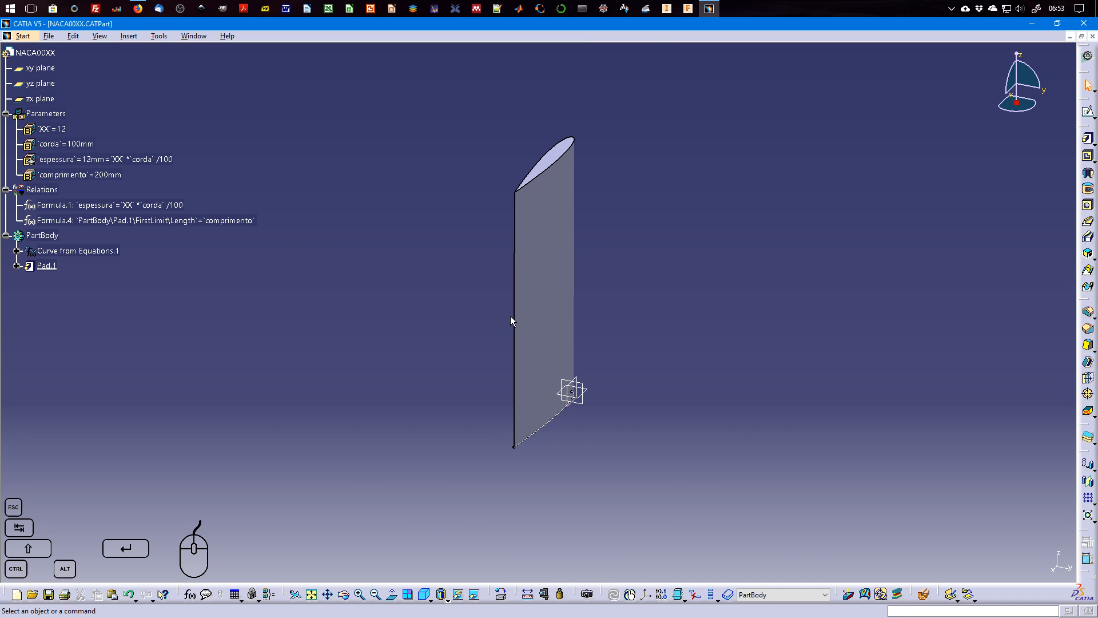
Hide the equation-driven curve in the part body.
right_click(75, 251)
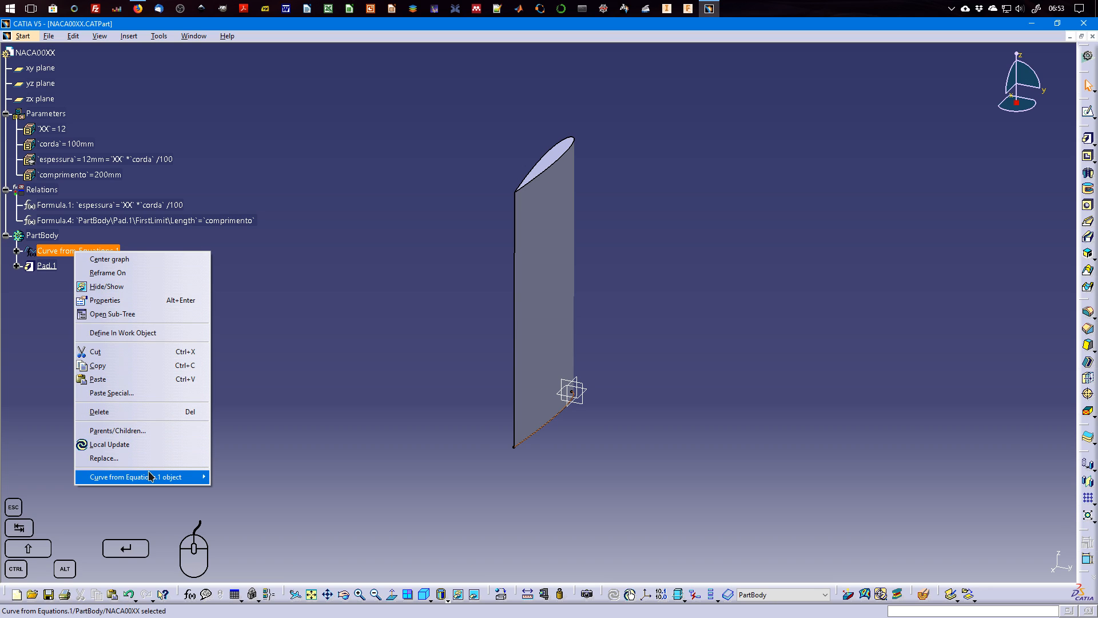
mouse_move(150, 477)
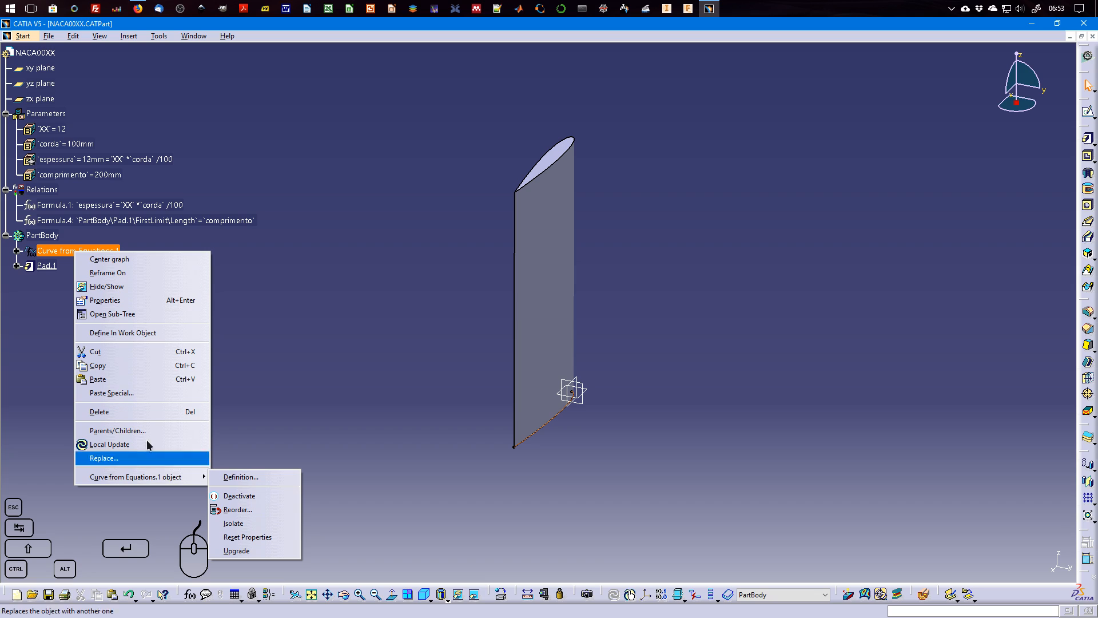
click(65, 264)
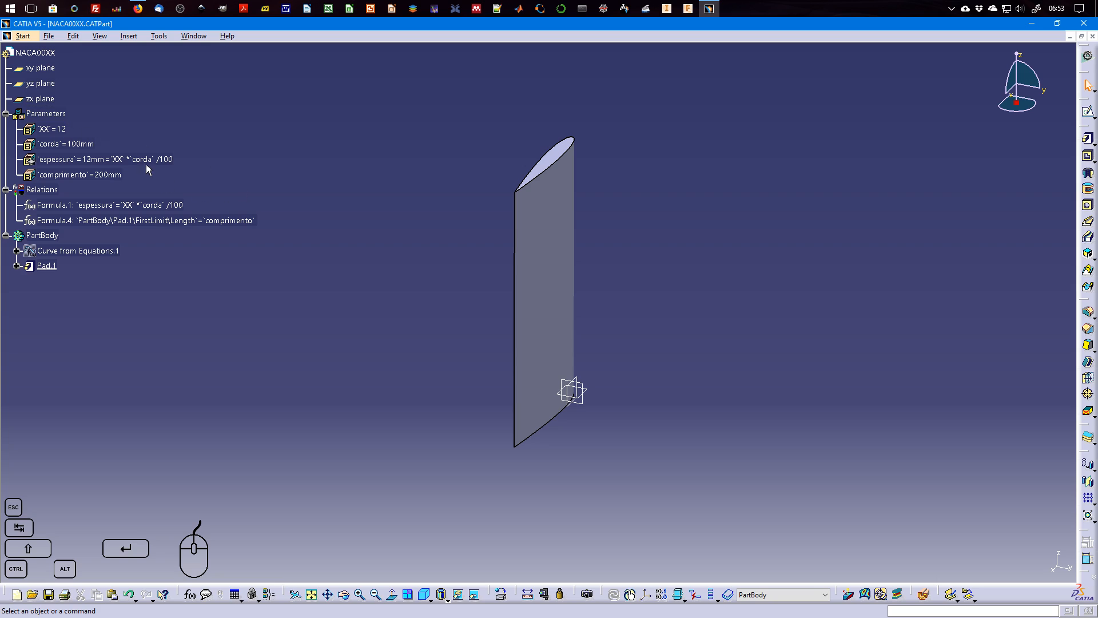
Set the corda parameter to 200 mm and dismiss the update diagnosis.
double_click(76, 146)
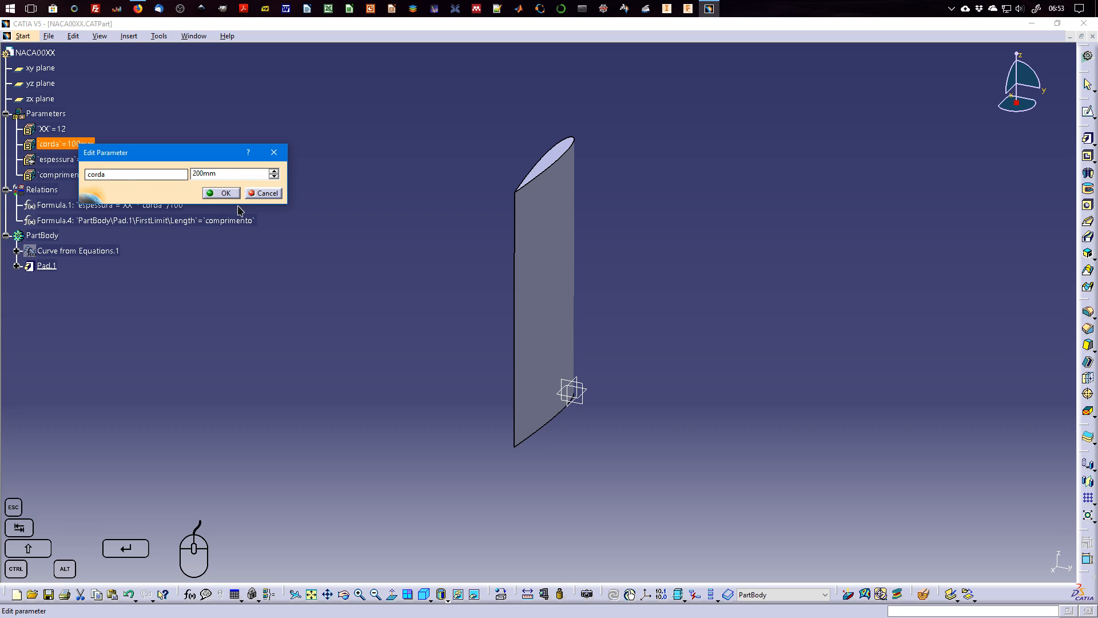
click(222, 192)
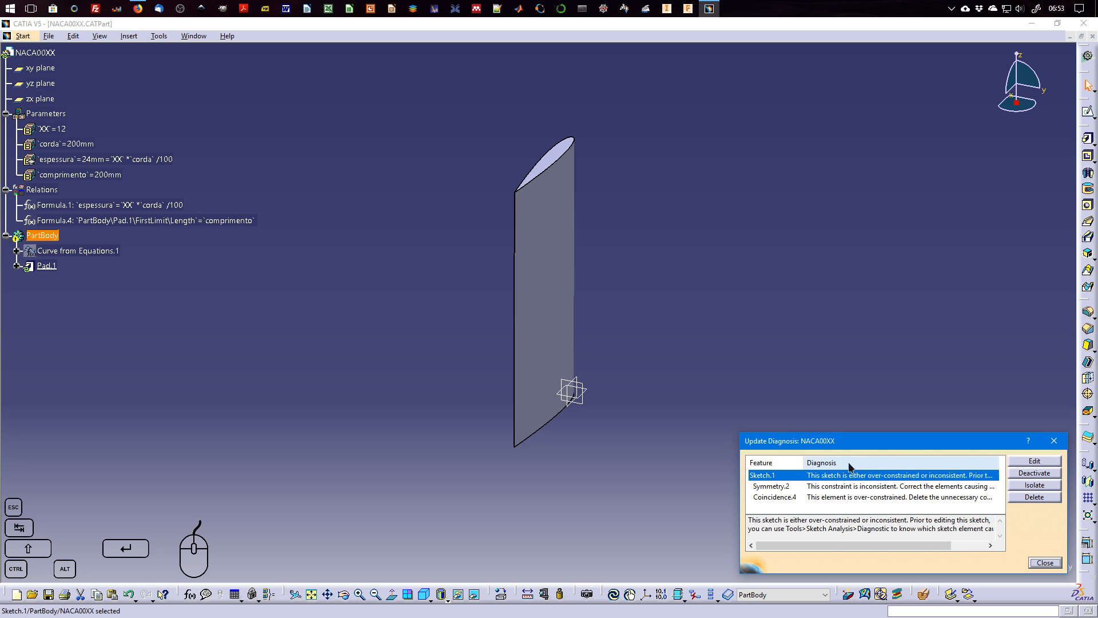
click(1044, 563)
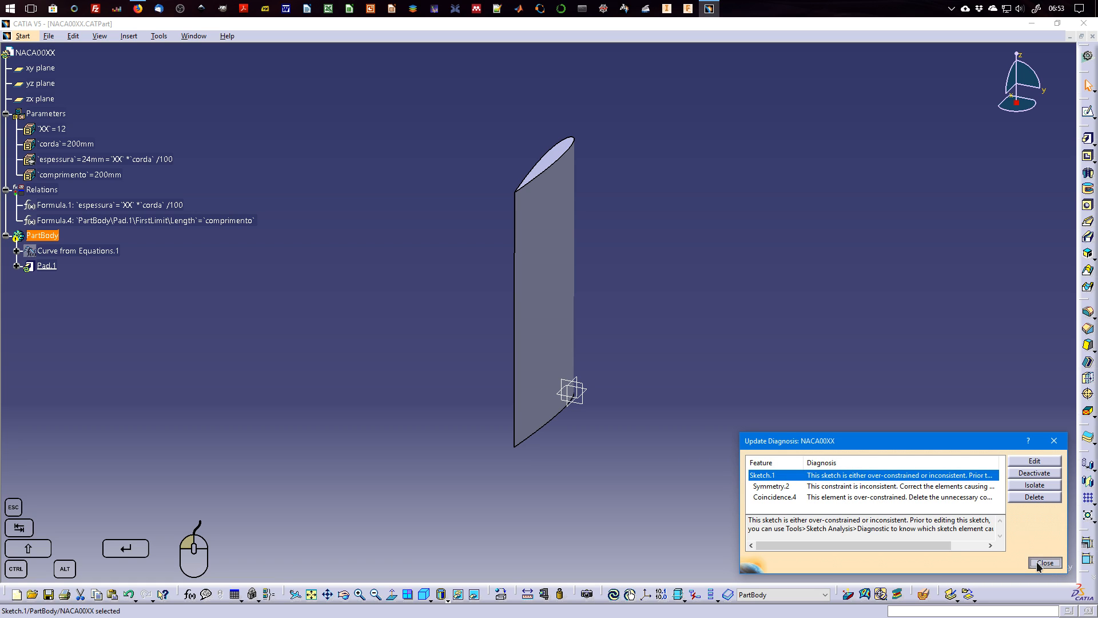
Open the pad's sketch for editing and delete the mismatched lower spline together with its trailing-edge constraint.
click(17, 266)
click(53, 281)
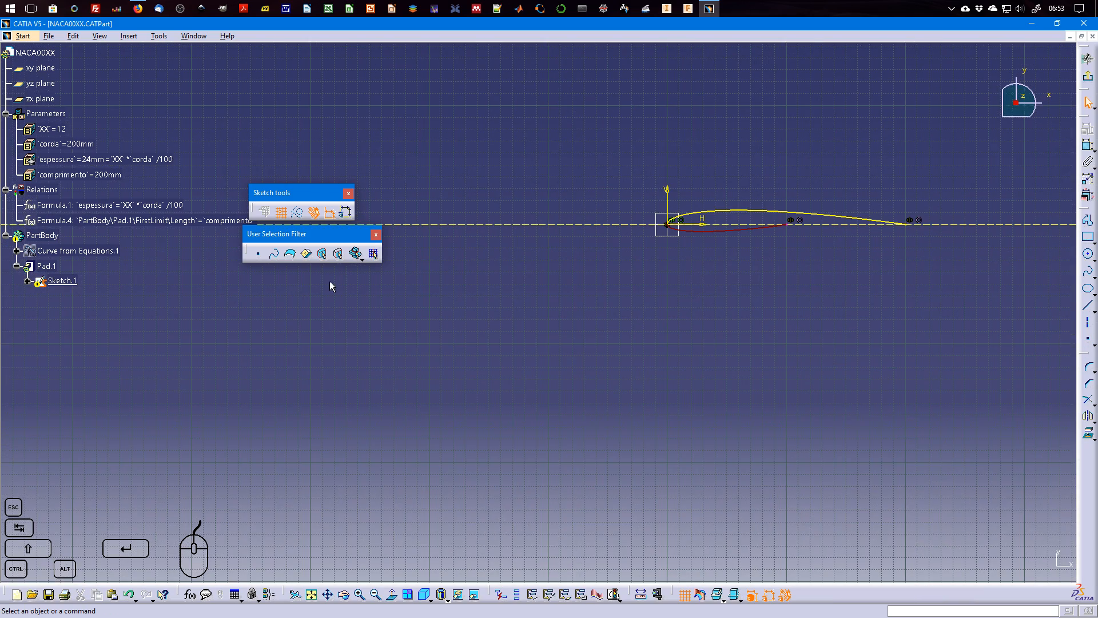
mouse_move(845, 258)
middle_down()
mouse_move(711, 272)
mouse_move(642, 321)
mouse_move(644, 258)
middle_up()
click(651, 256)
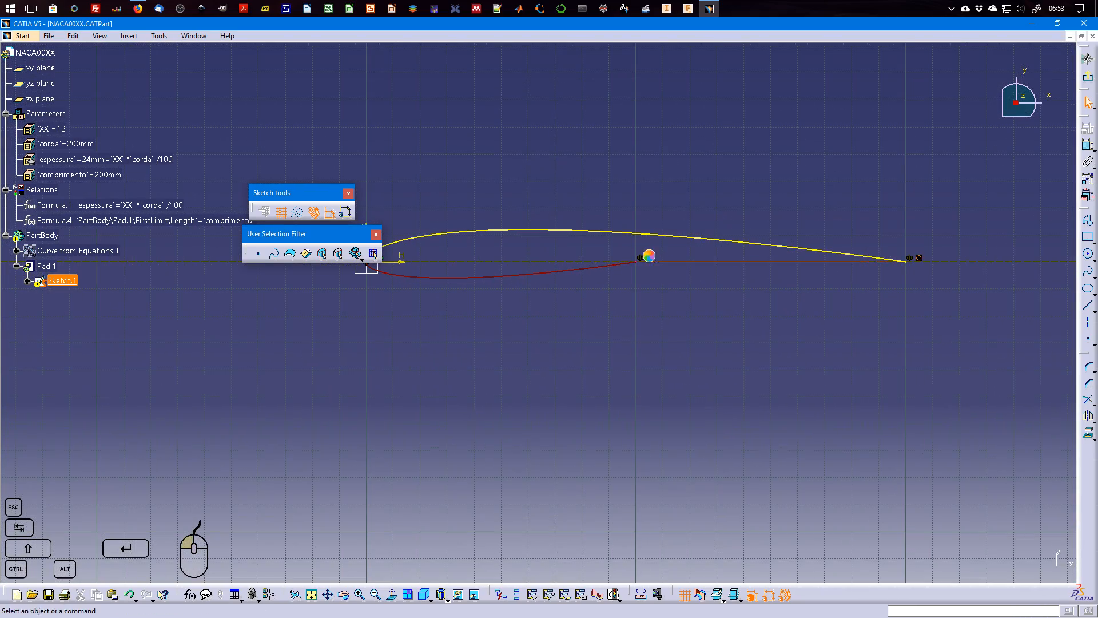
key(Delete)
click(621, 267)
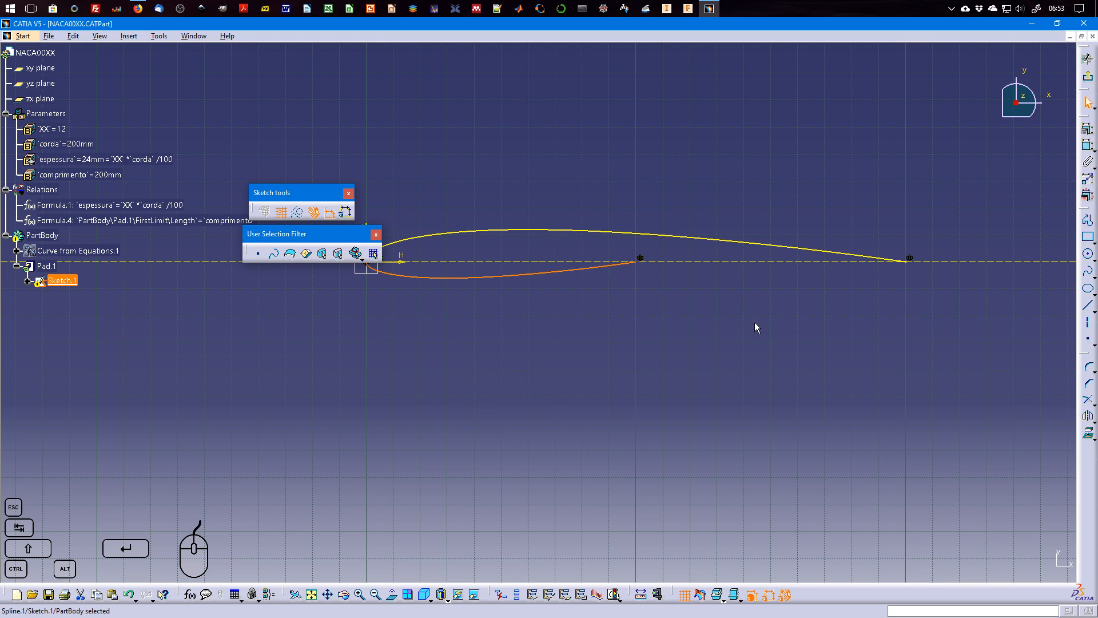
key(Delete)
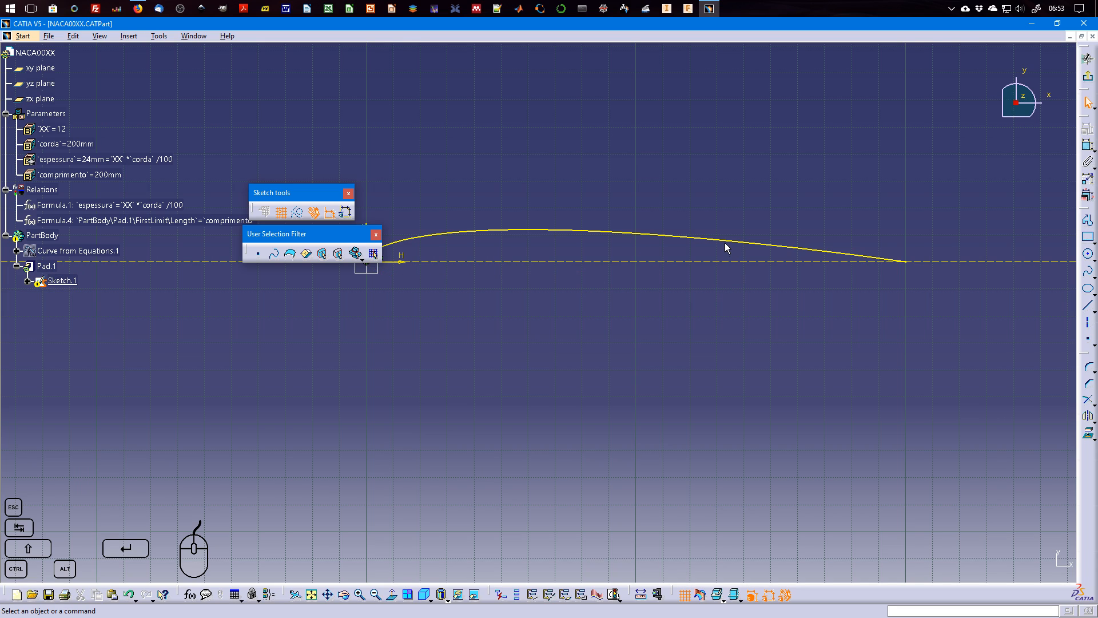
Try to mirror the projected upper airfoil curve about the chord line.
click(742, 242)
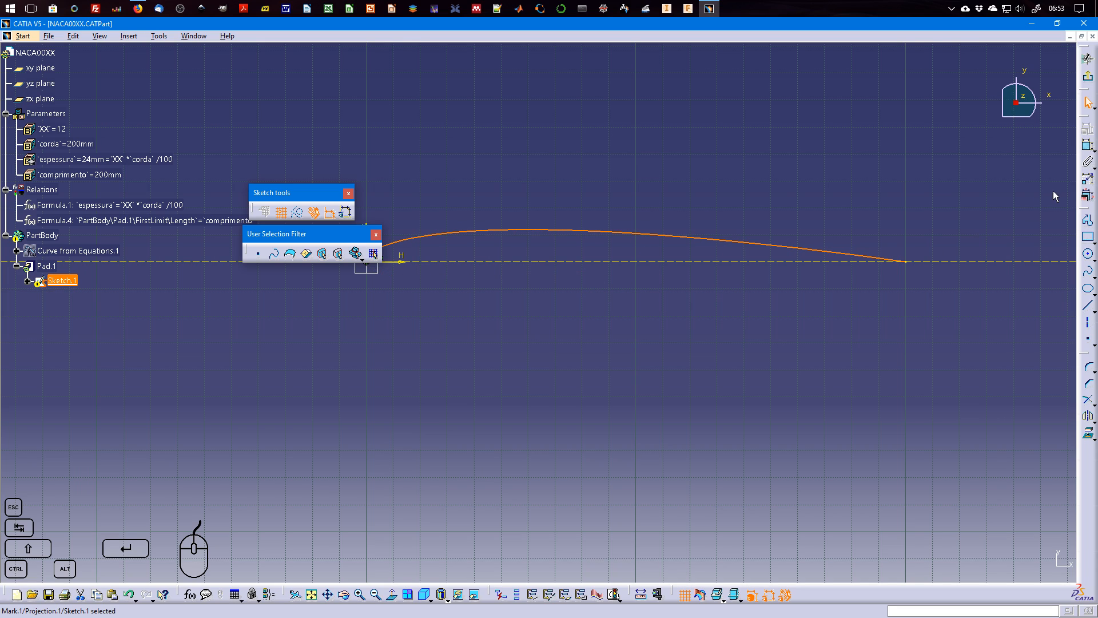
click(1087, 417)
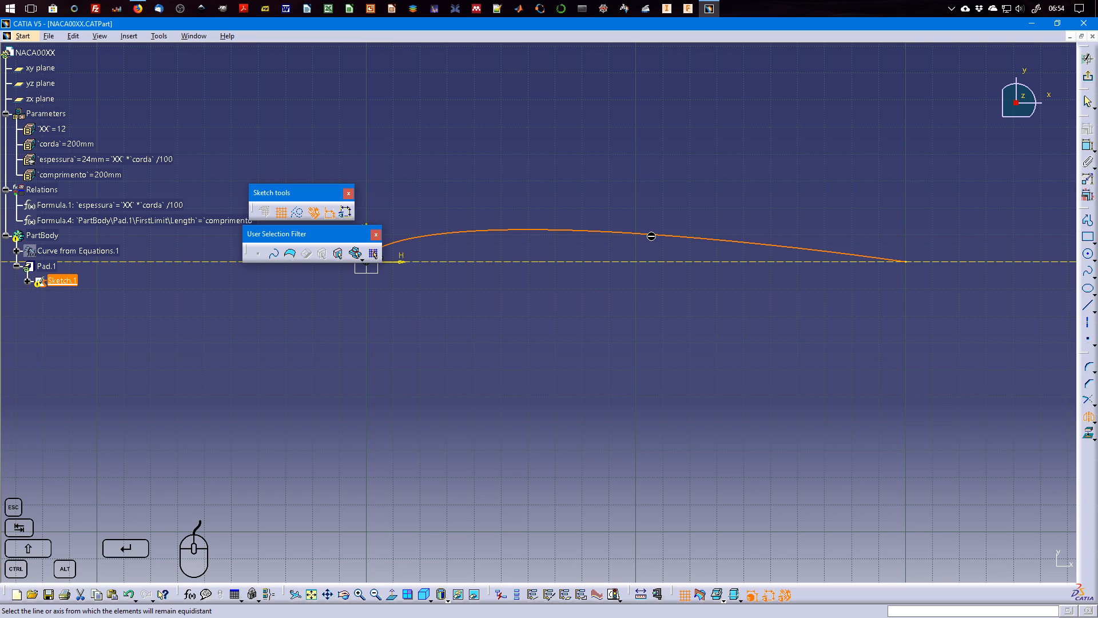
click(669, 266)
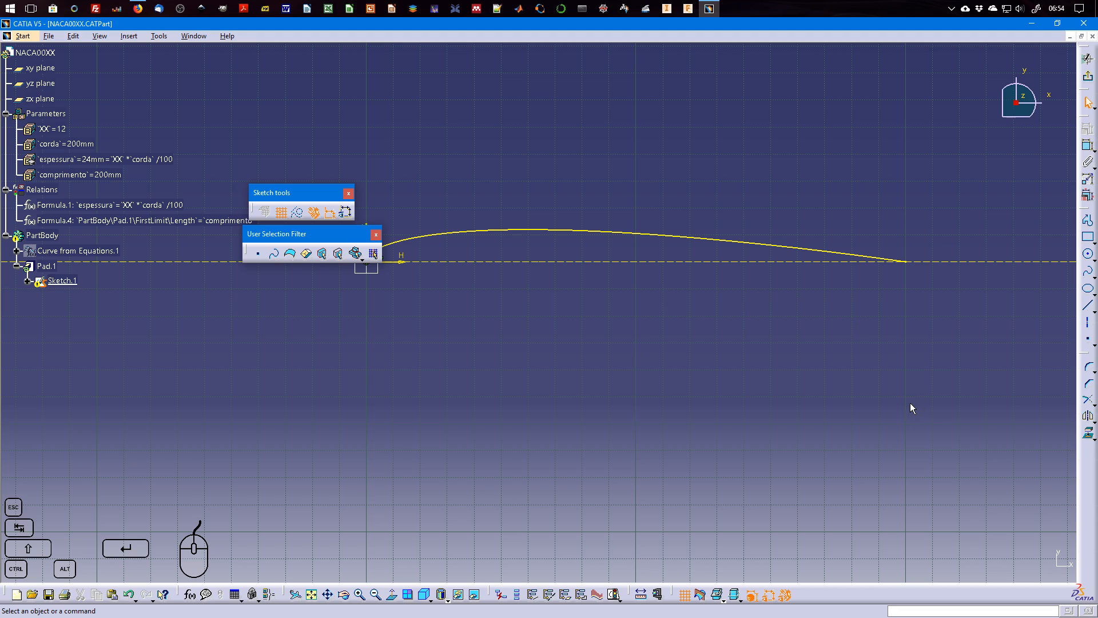
Mirror the projected upper curve about the sketch's horizontal axis to recreate the airfoil's lower surface.
click(1086, 419)
click(761, 248)
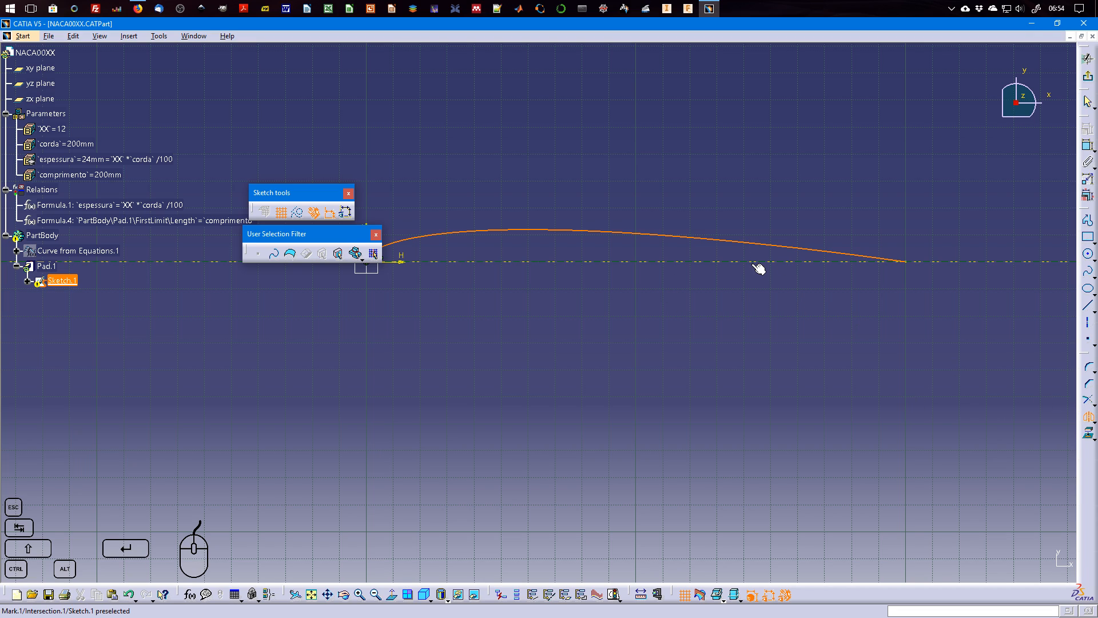
click(760, 262)
middle_drag(674, 292, 739, 369)
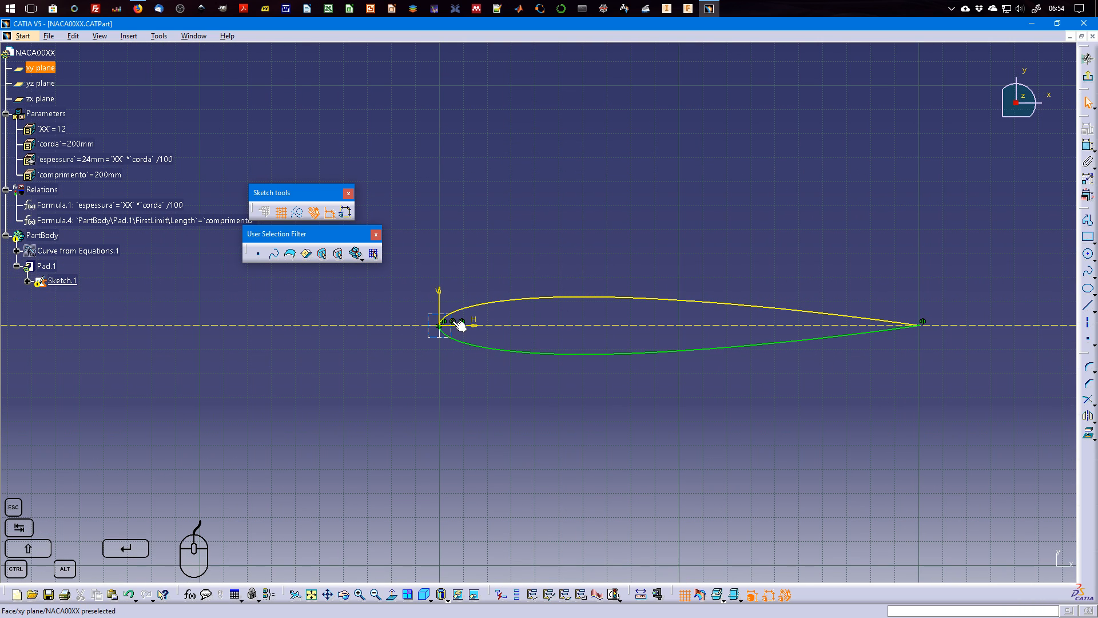
Delete the leftover Coincidence.3 and Symmetry.1 constraints from the sketch and check its solving status.
click(27, 281)
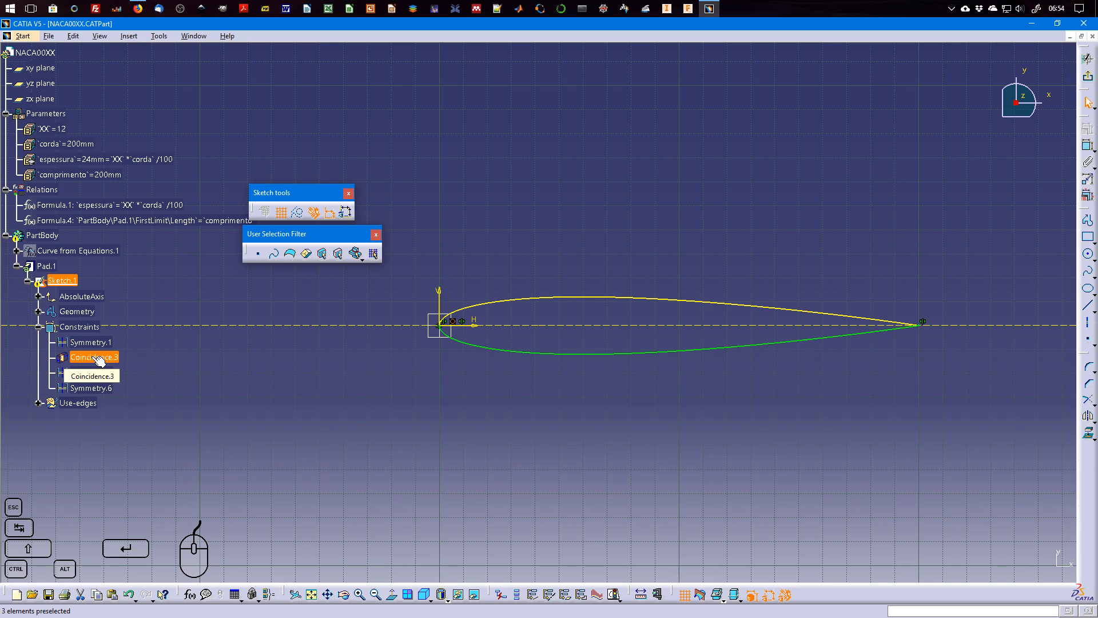
key(Delete)
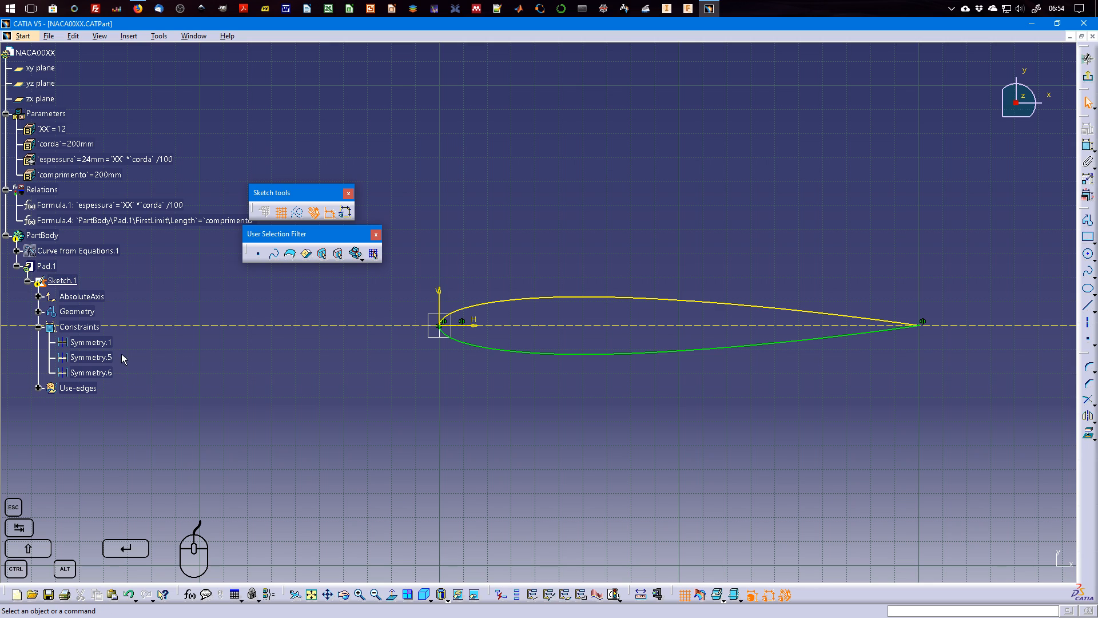
click(103, 342)
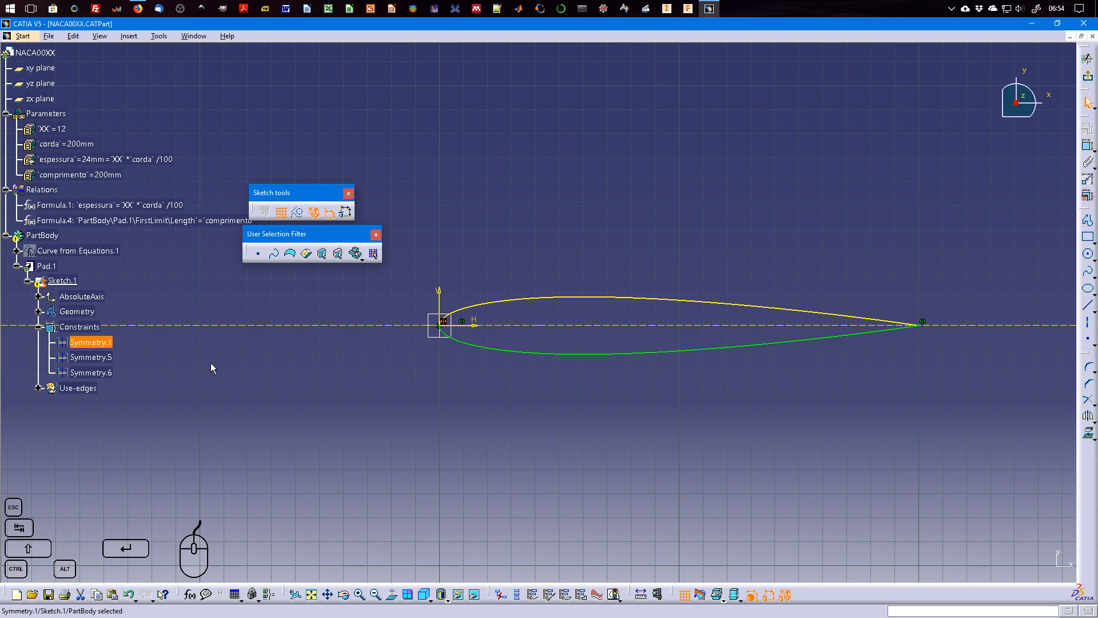
key(Delete)
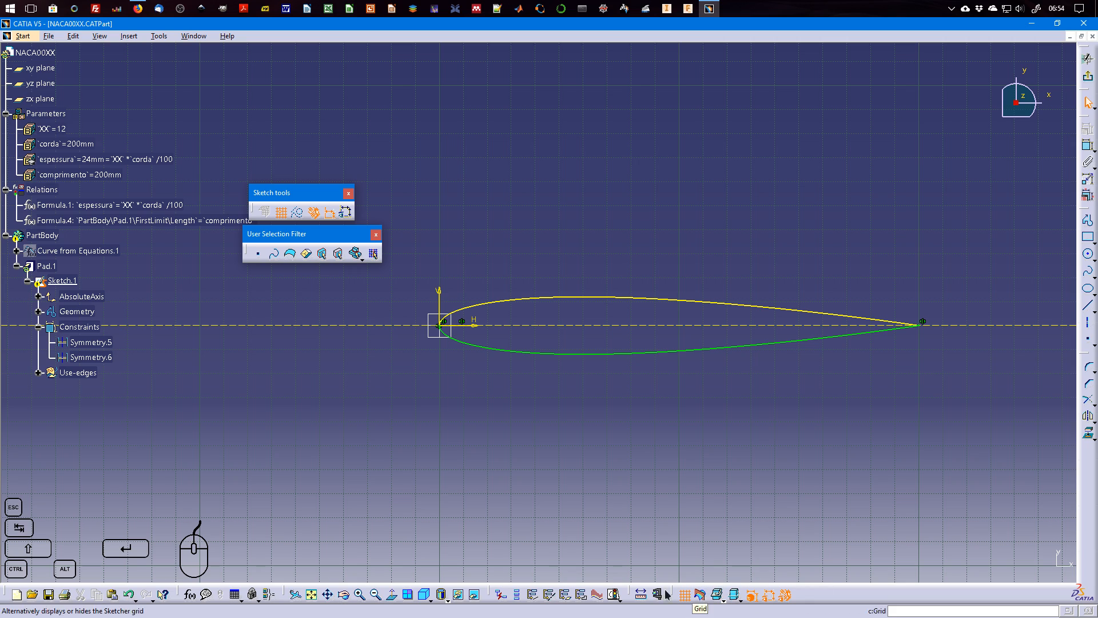
click(613, 595)
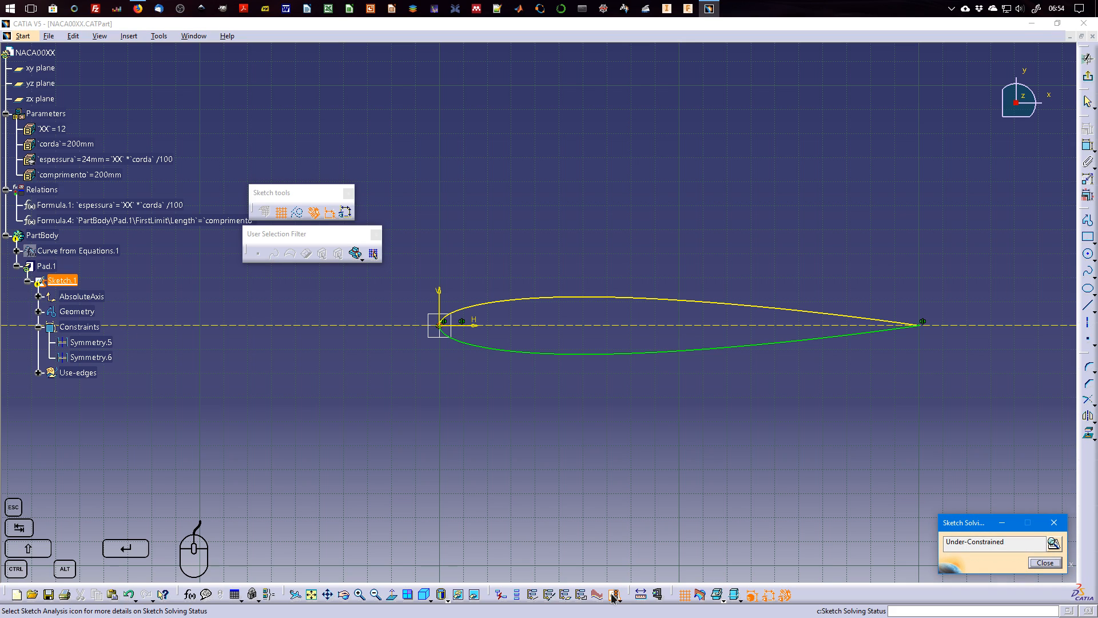
click(444, 330)
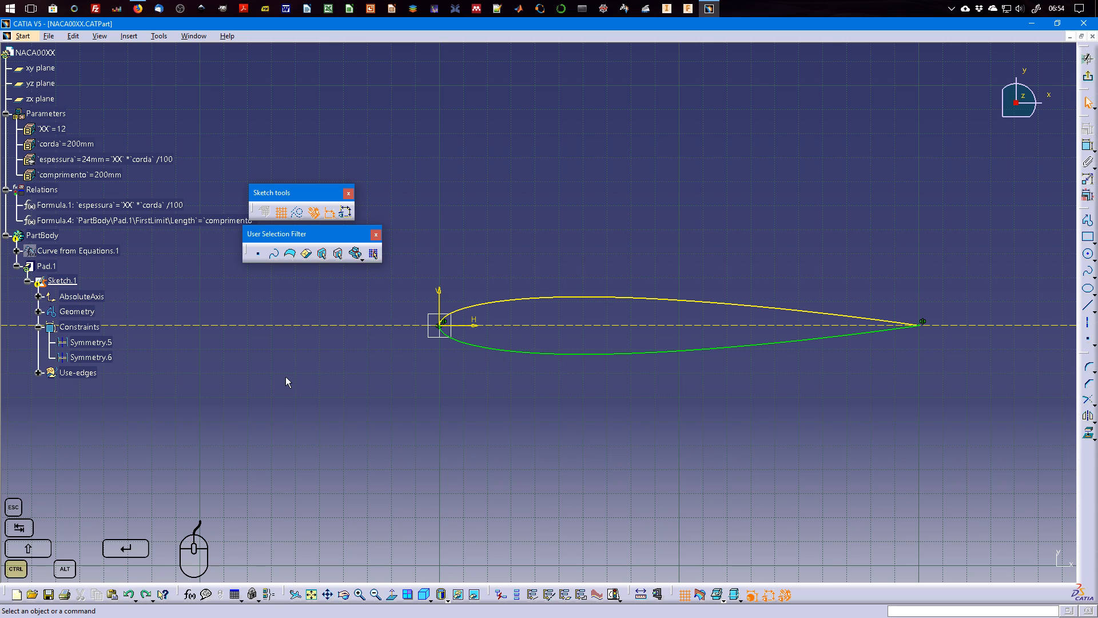
Undo the deletion of the Symmetry.1 and Coincidence.3 constraints and exit the sketch to the full pad.
key(ctrl+z)
key(ctrl+z)
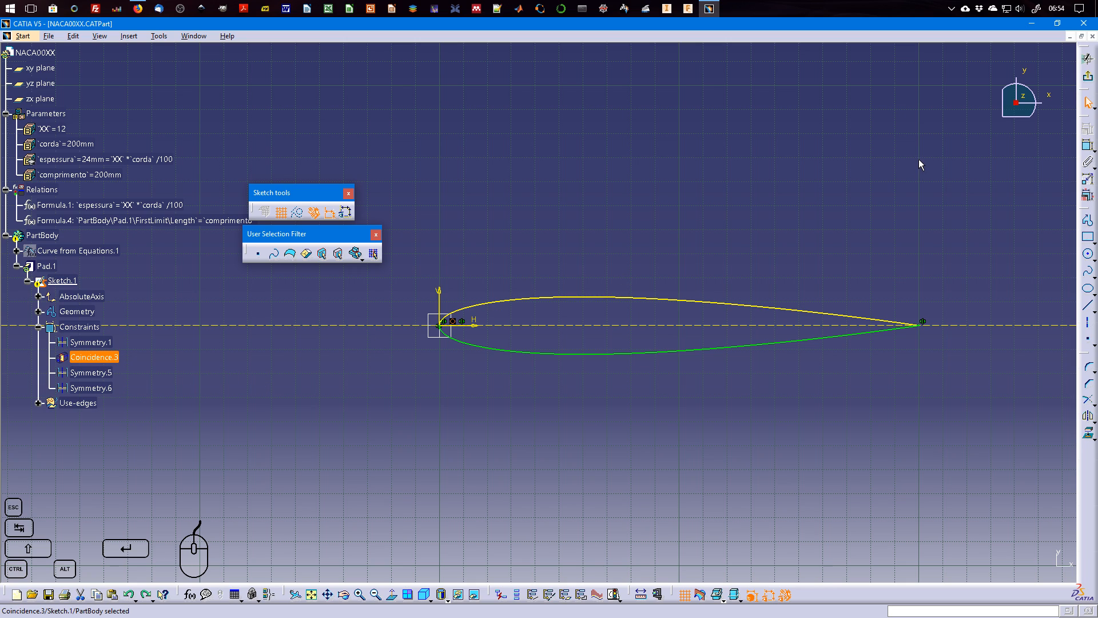
click(1088, 76)
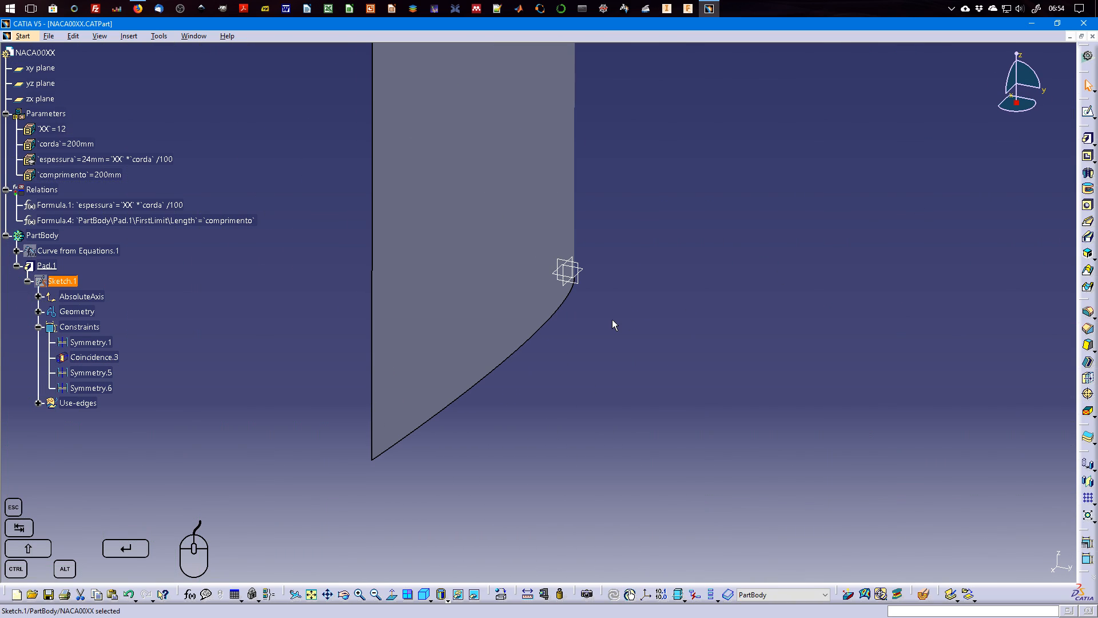
click(613, 319)
mouse_move(733, 244)
middle_down()
mouse_move(729, 343)
mouse_move(729, 316)
middle_up()
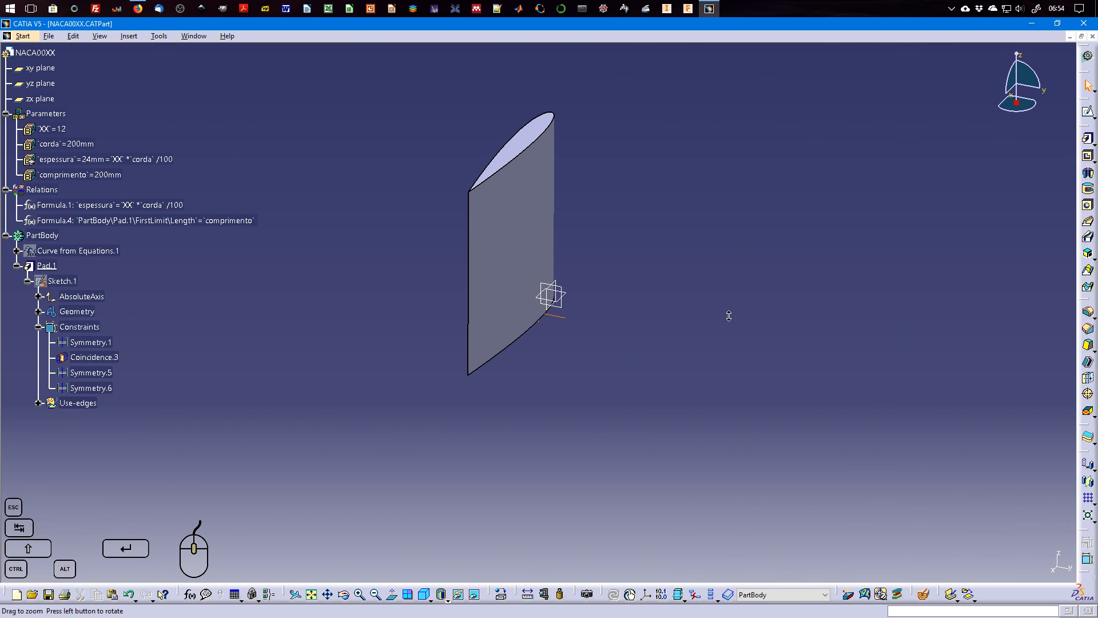
Test the pad's length by setting the comprimento parameter first to 100 mm and finally to 50 mm.
double_click(91, 175)
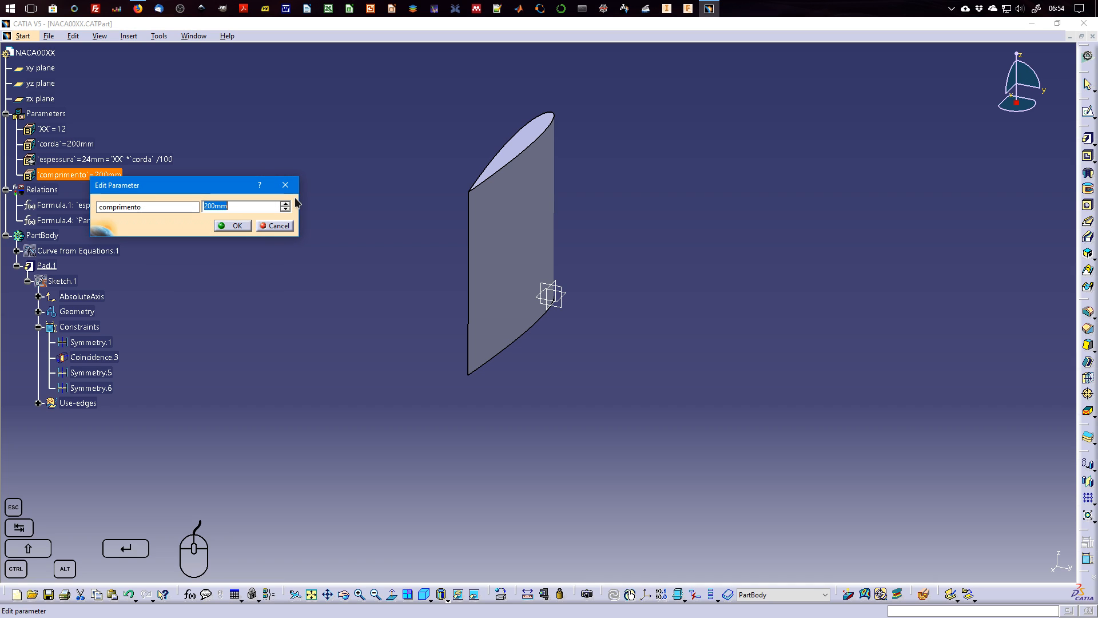
text(100mm)
click(232, 226)
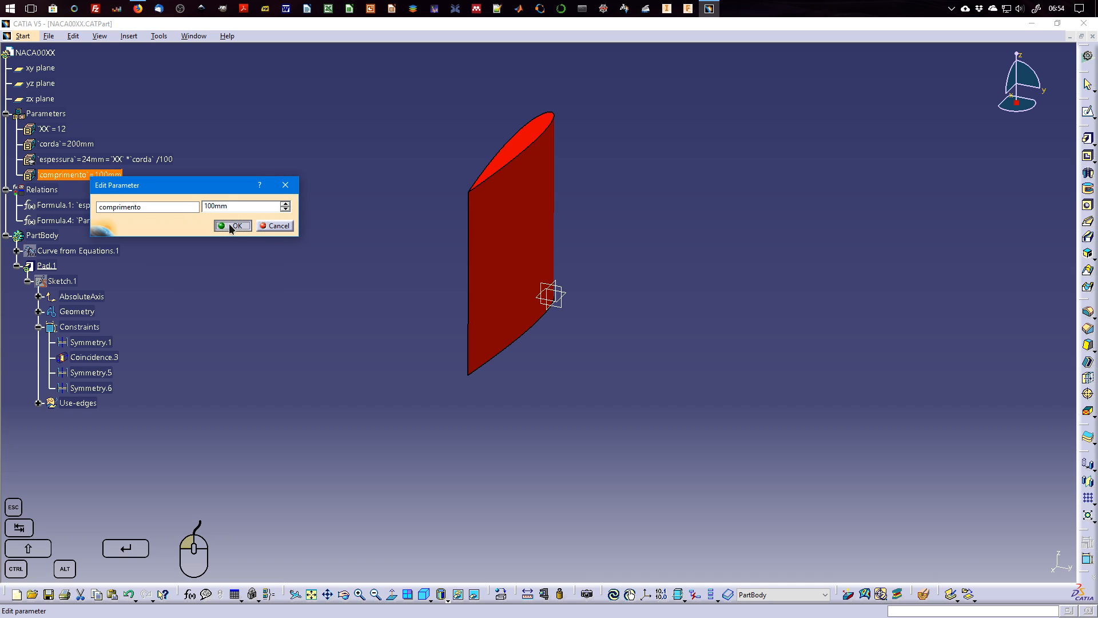
double_click(109, 175)
text(50mm)
key(Return)
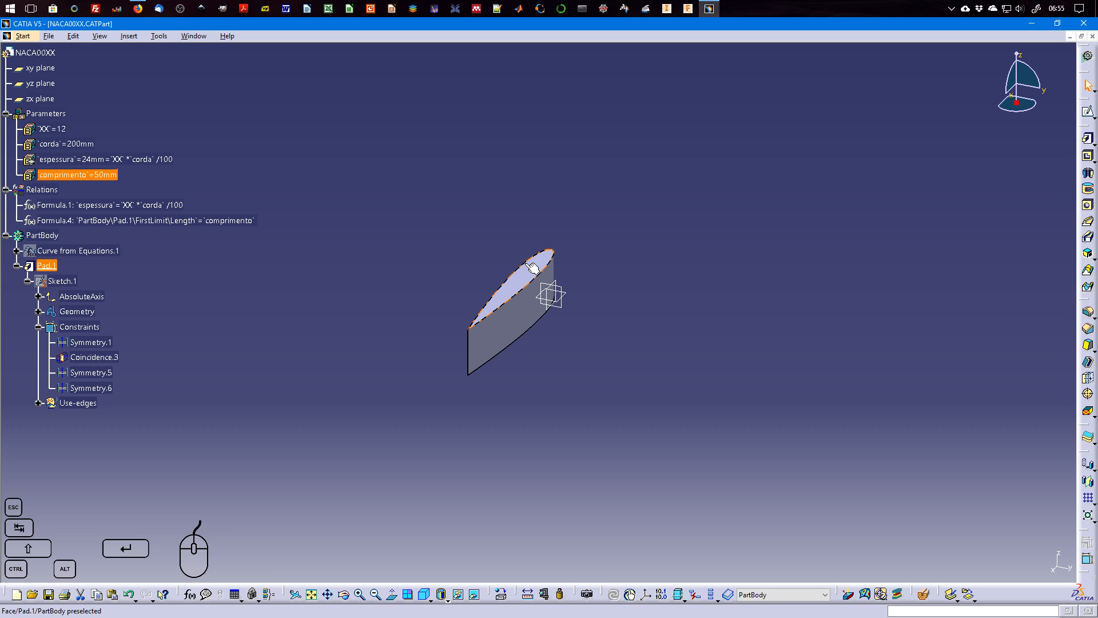
Test the airfoil's chord update by setting the corda parameter to 100 mm and back to 200 mm.
click(74, 144)
double_click(79, 146)
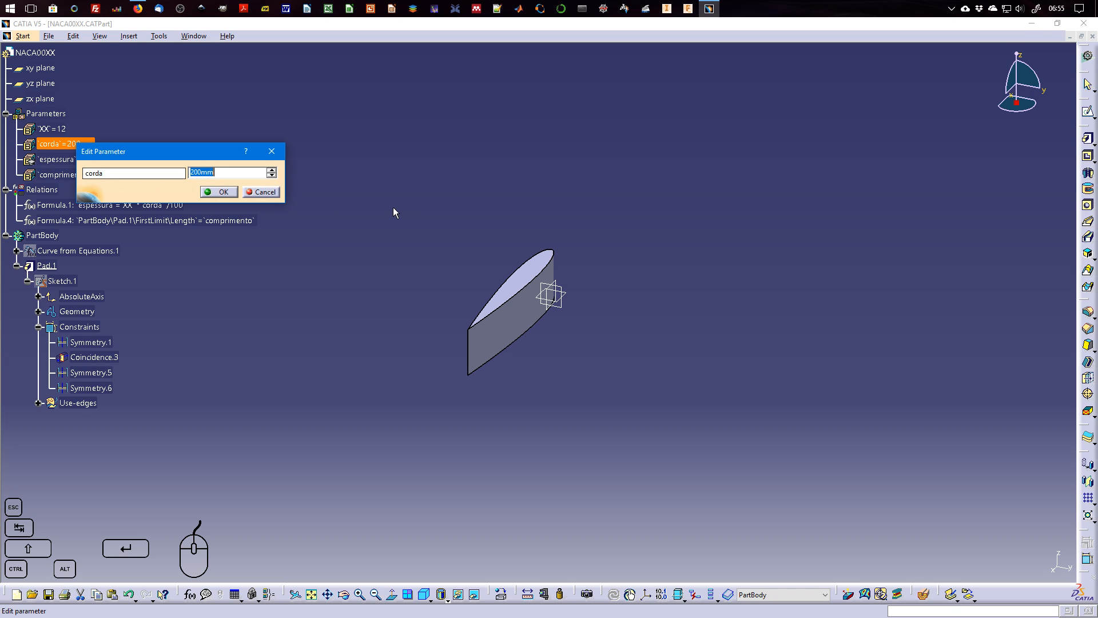
text(100)
key(Return)
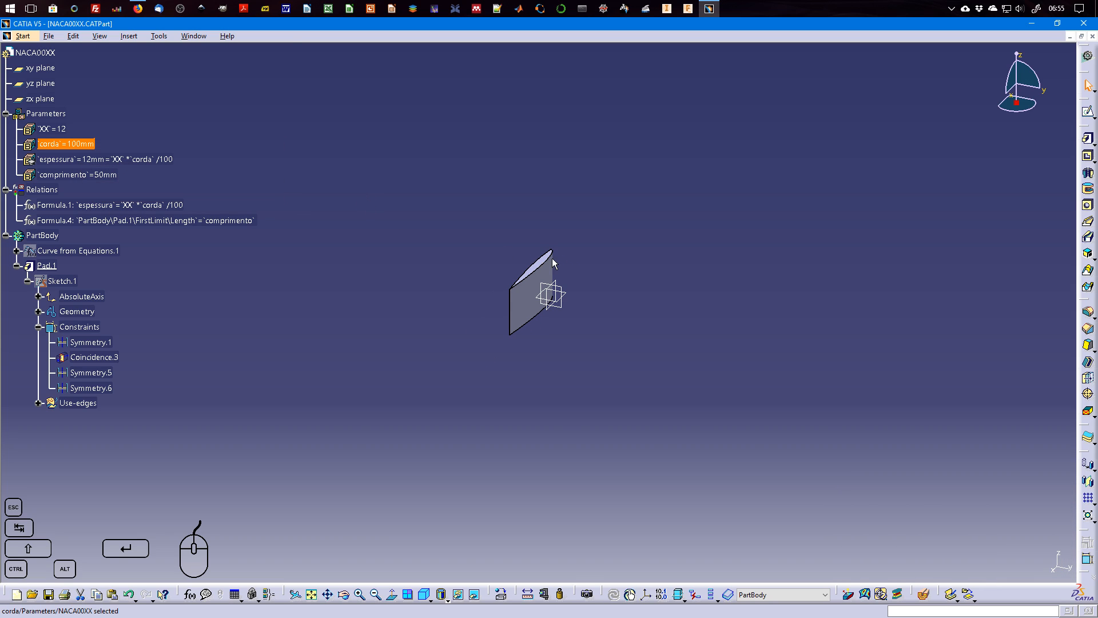
double_click(75, 145)
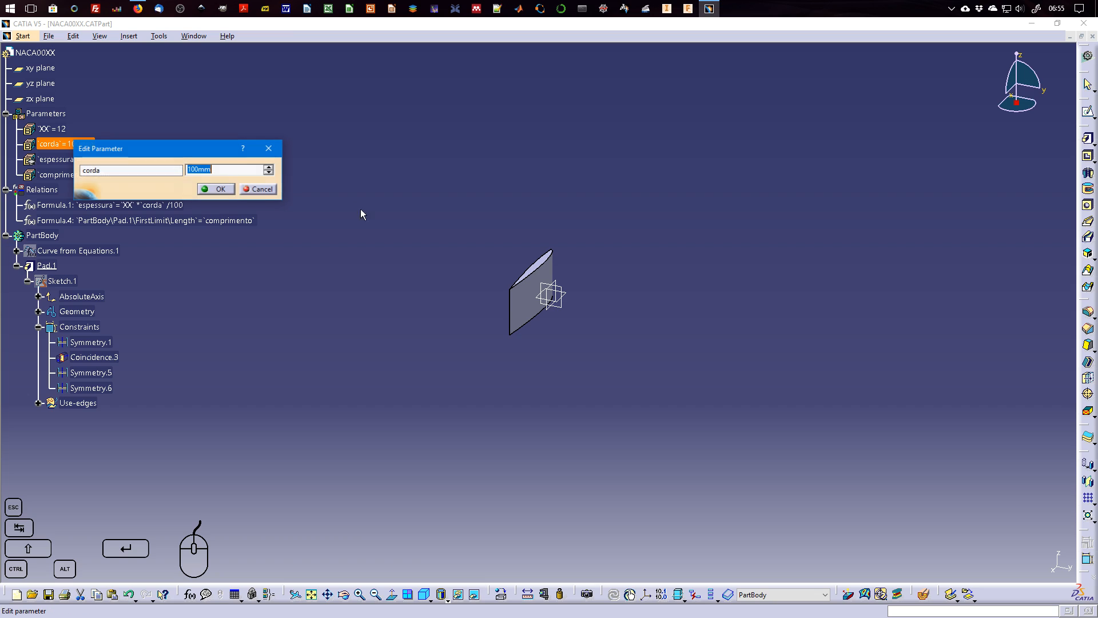
text(200)
key(Return)
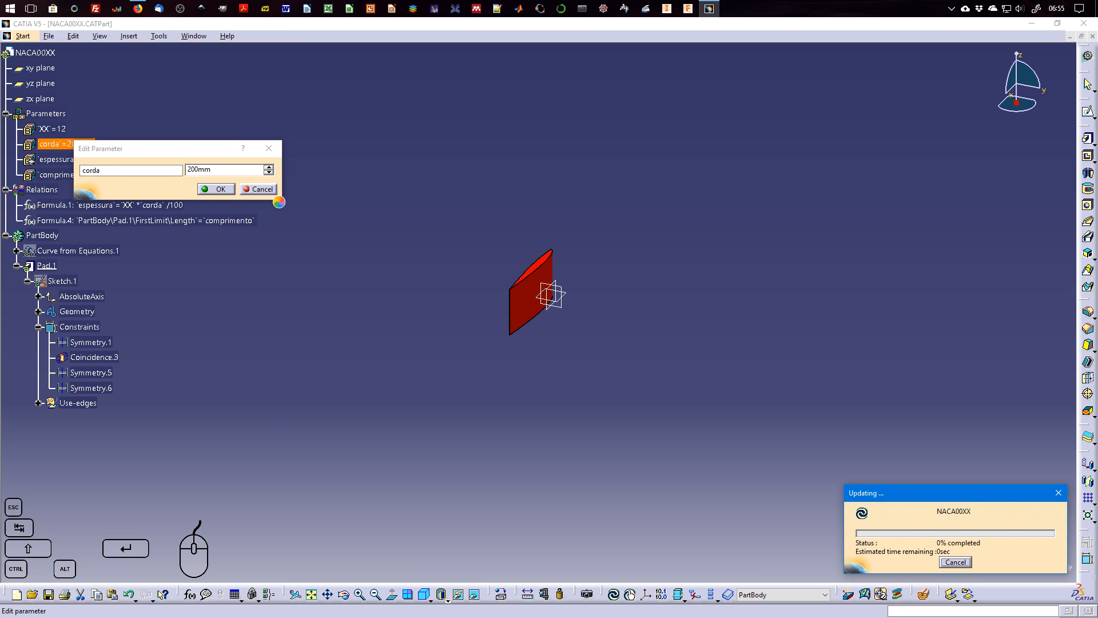
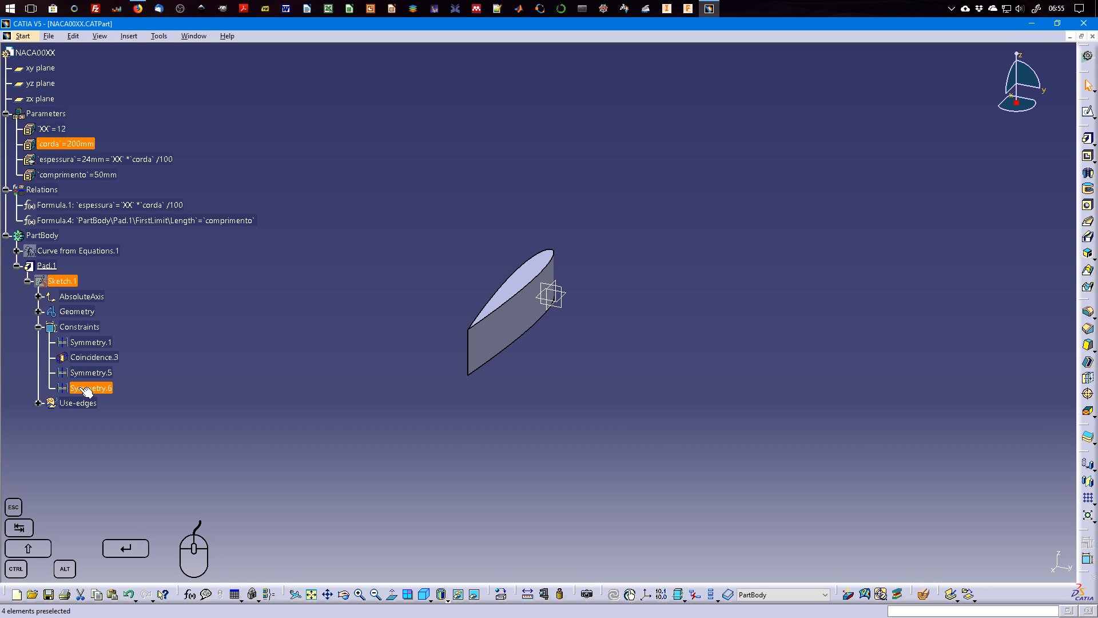
Test the airfoil's chord update by setting the corda parameter to 300 mm and back to 200 mm.
double_click(59, 145)
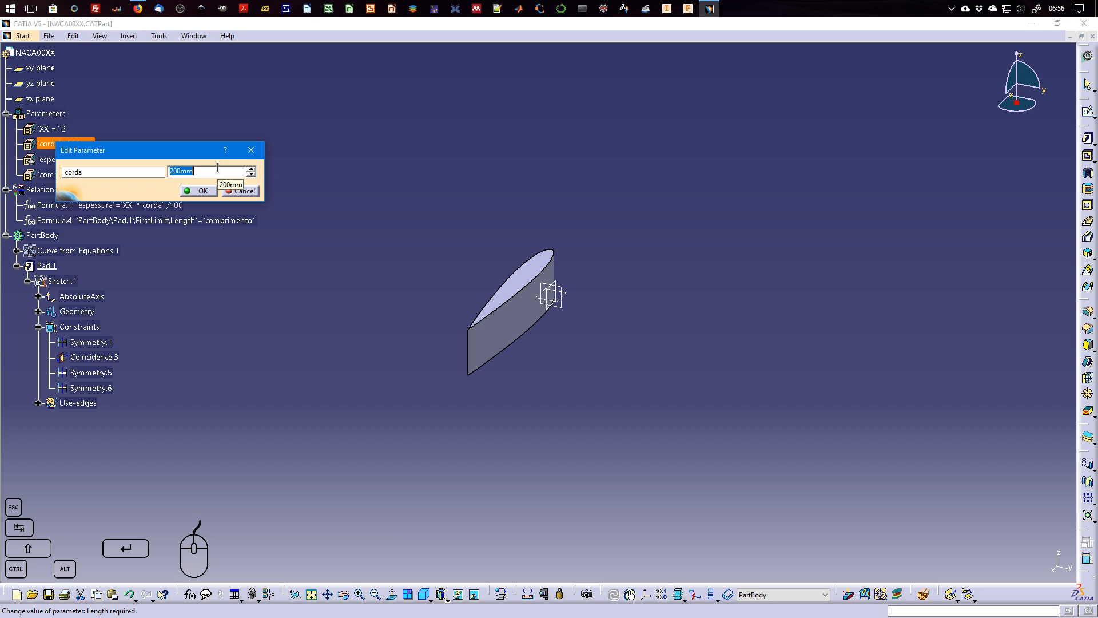
key(Return)
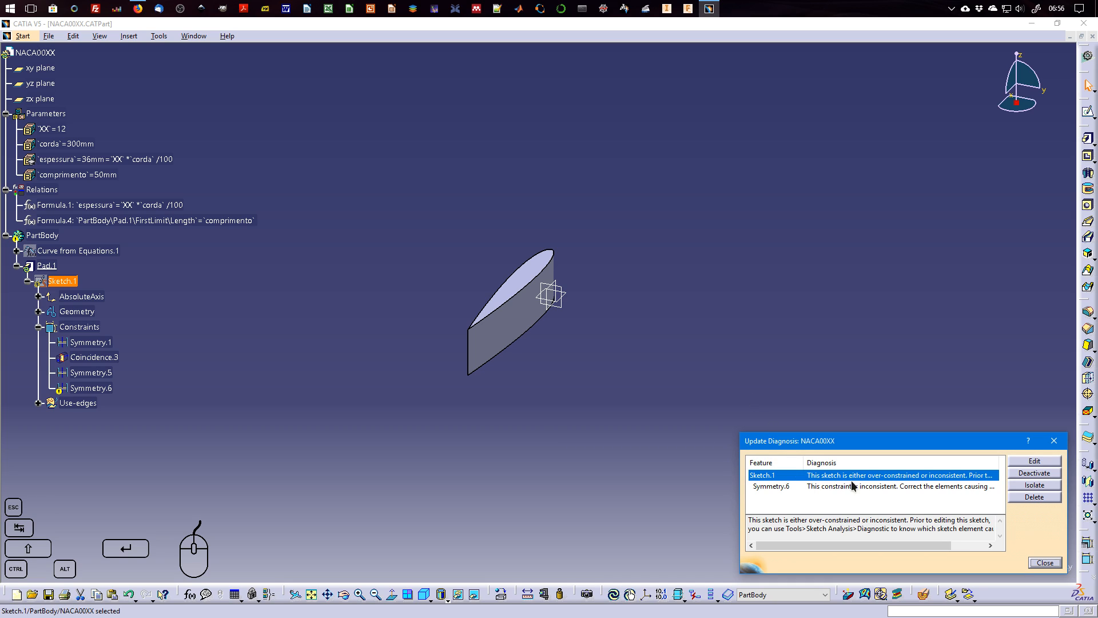
click(1045, 563)
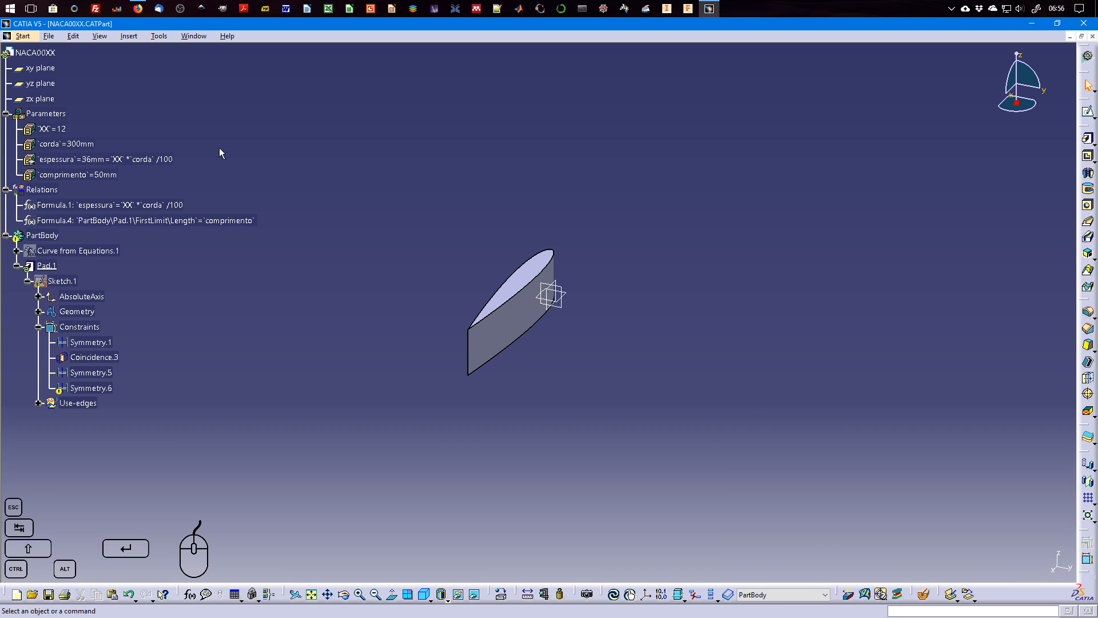
double_click(63, 144)
text(200mm)
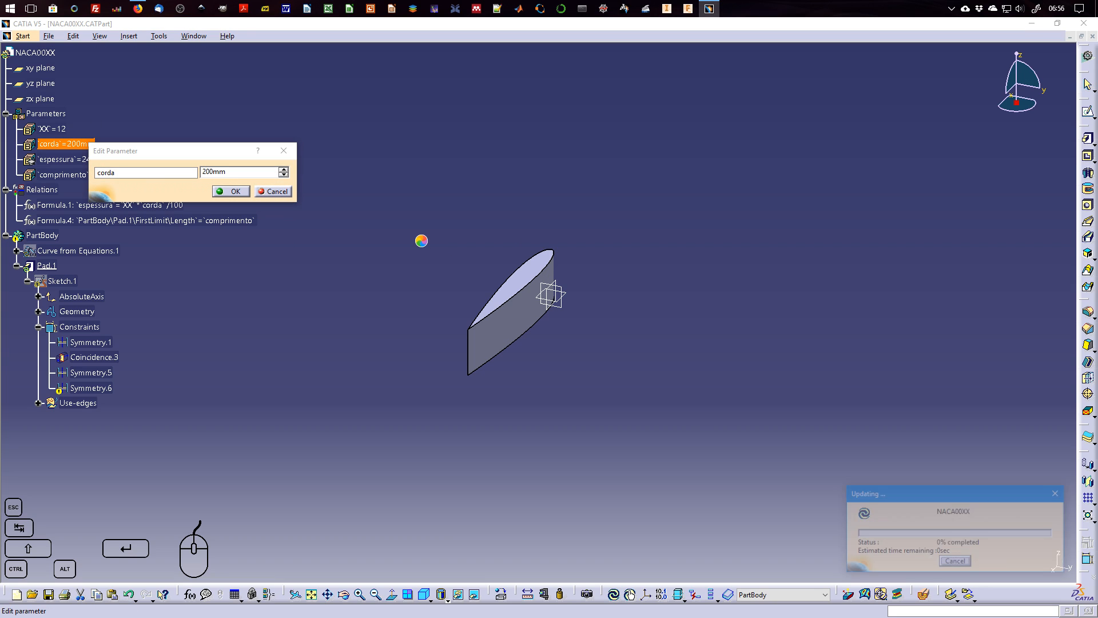
key(Return)
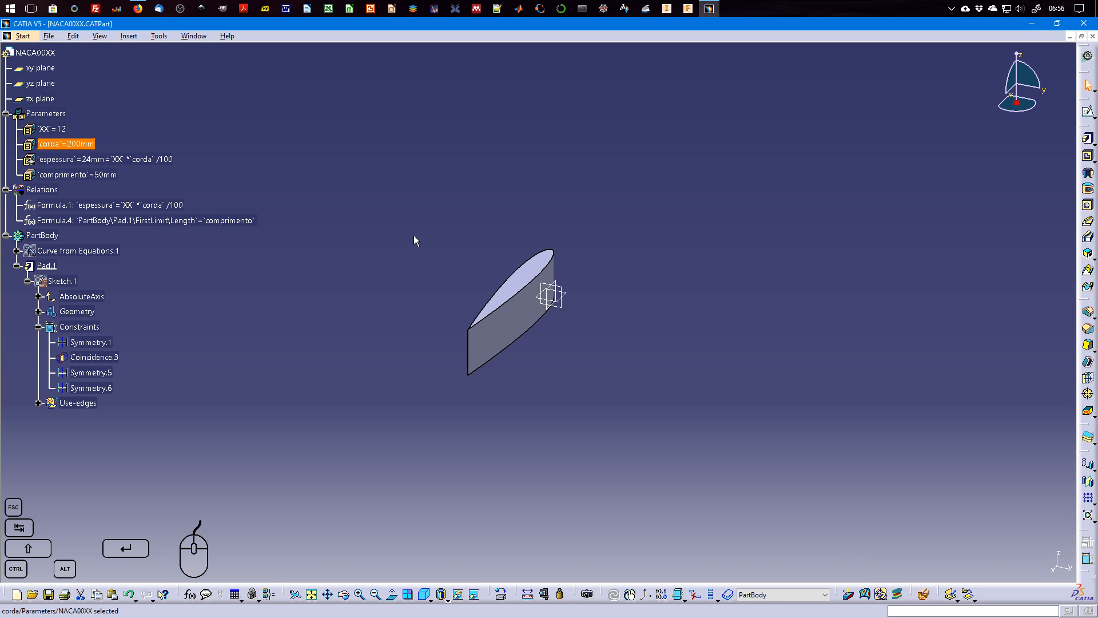
Test smaller and larger chords by setting the corda parameter first to 150 mm and finally to 210 mm.
double_click(70, 144)
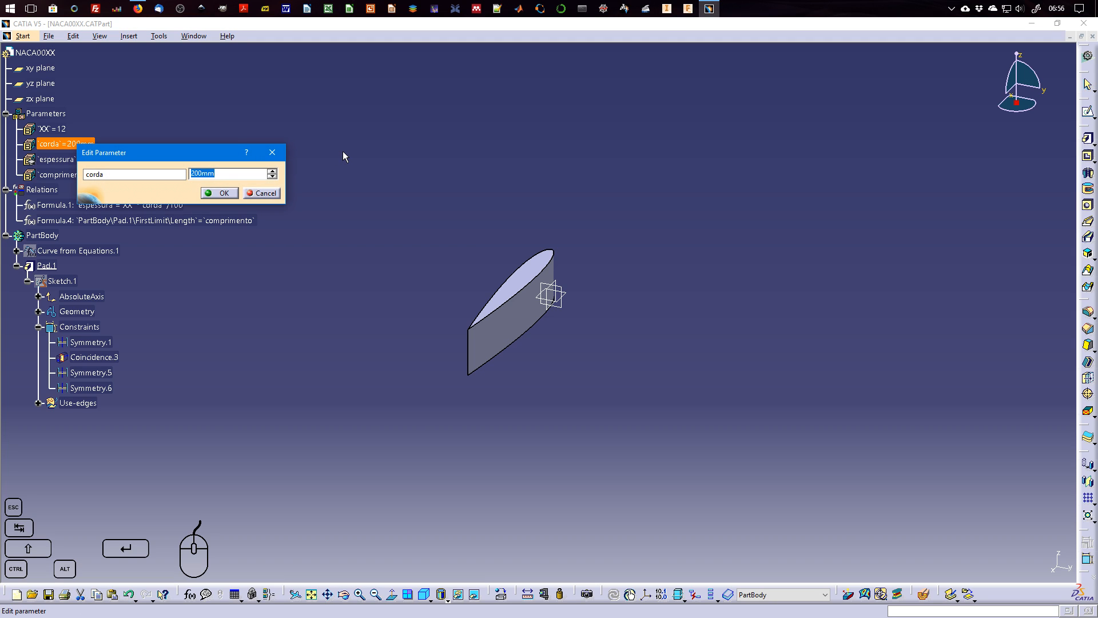
text(150)
key(Return)
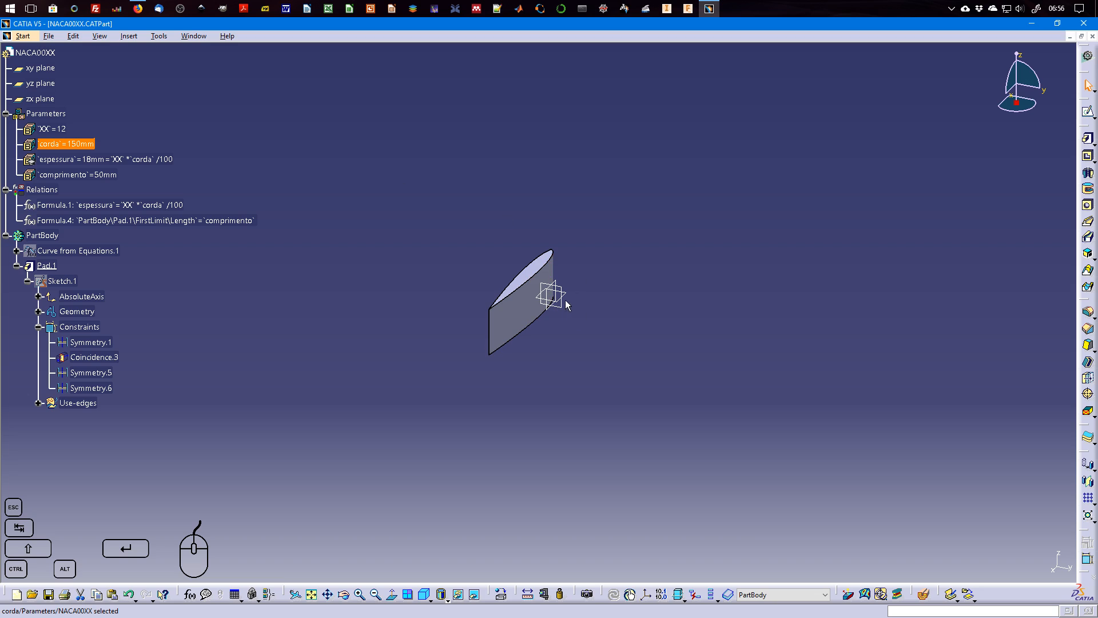
double_click(78, 144)
text(210)
key(Return)
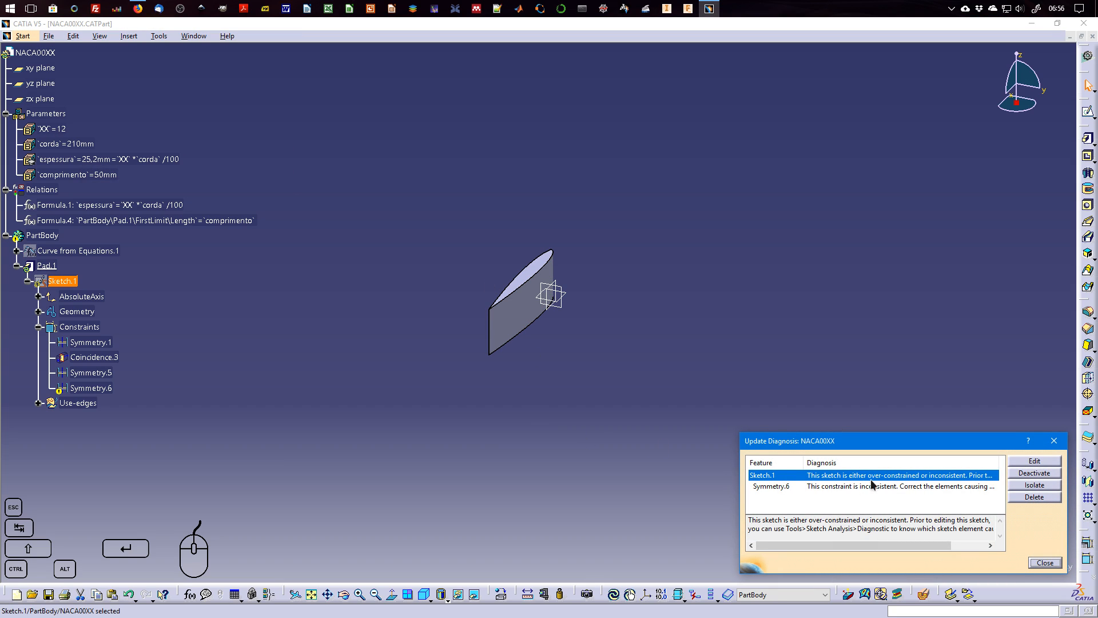
click(1045, 563)
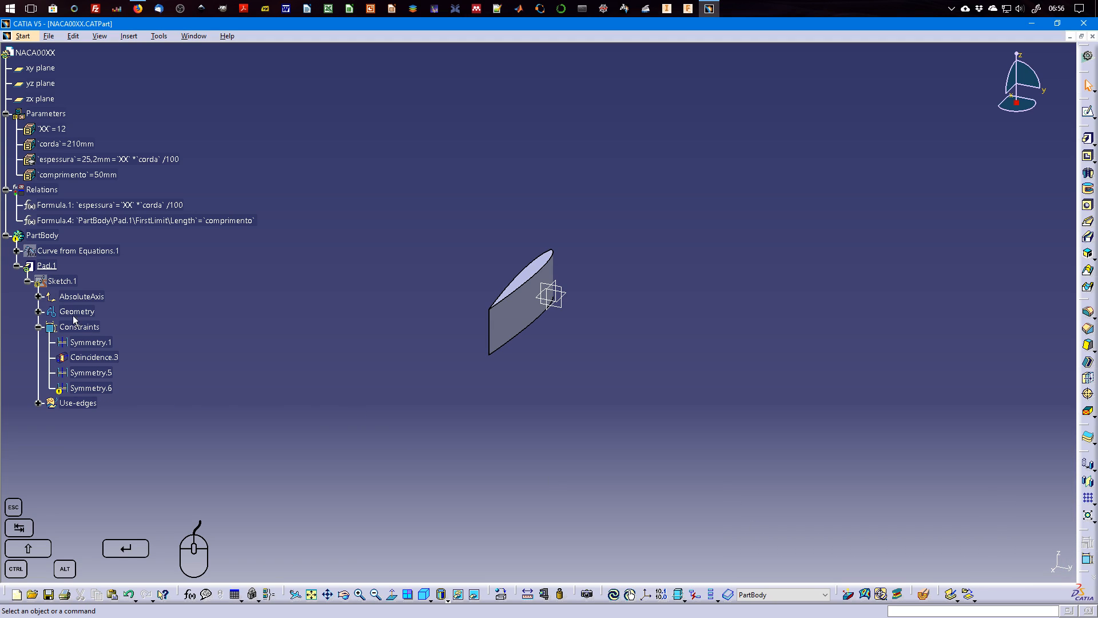
Open the pad's Sketch.1 and delete its Symmetry.6 constraint.
double_click(60, 281)
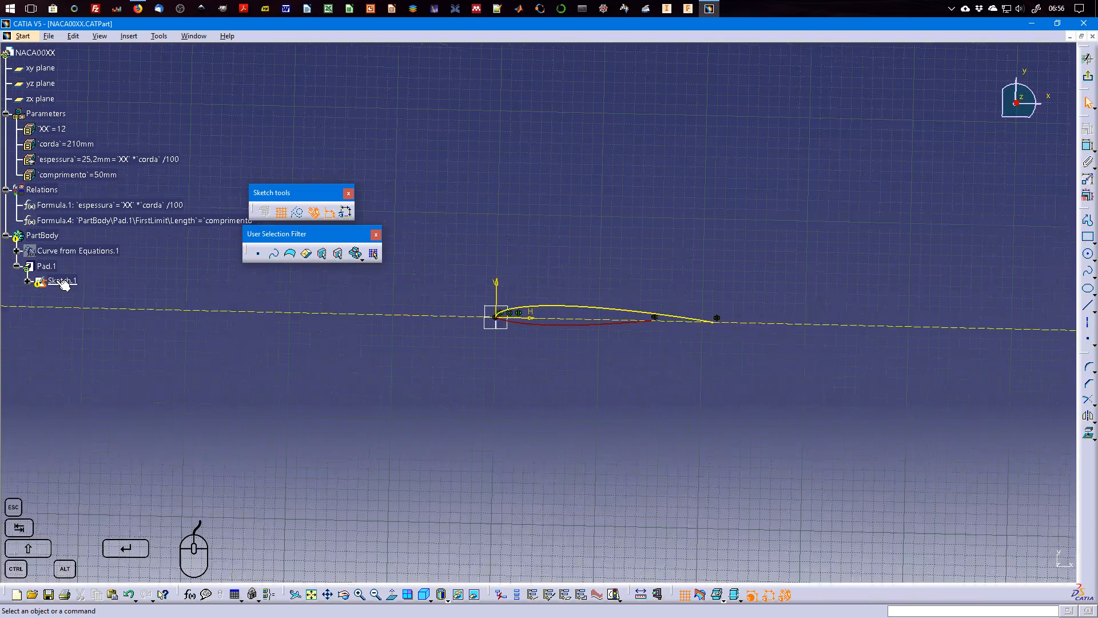
mouse_move(768, 344)
middle_down()
mouse_move(740, 361)
mouse_move(743, 294)
mouse_move(852, 279)
mouse_move(660, 220)
mouse_move(667, 277)
middle_up()
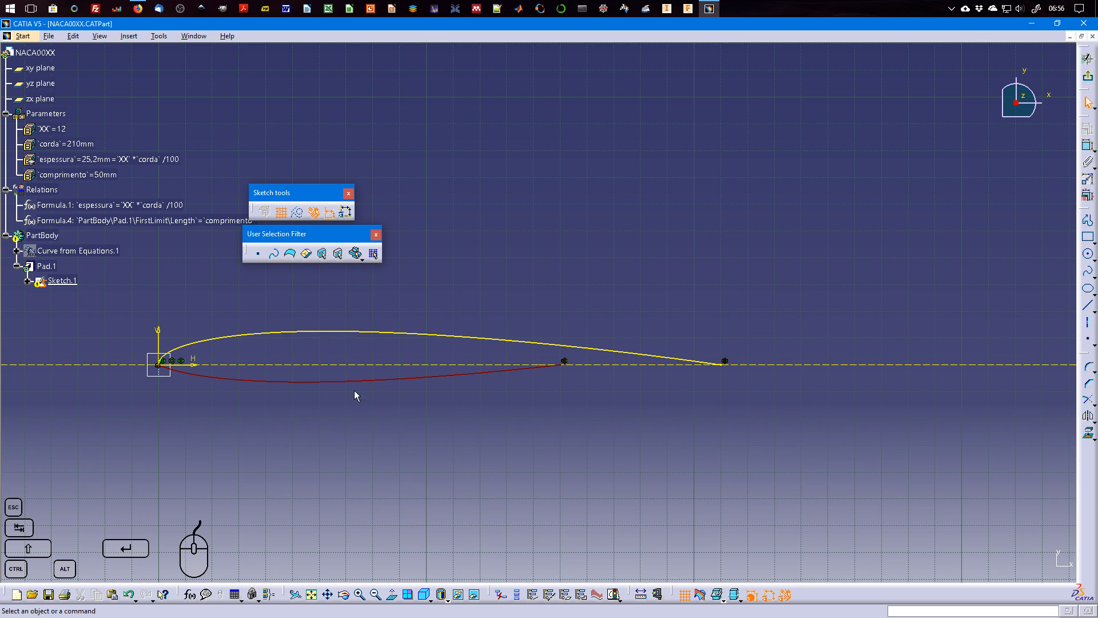
click(27, 281)
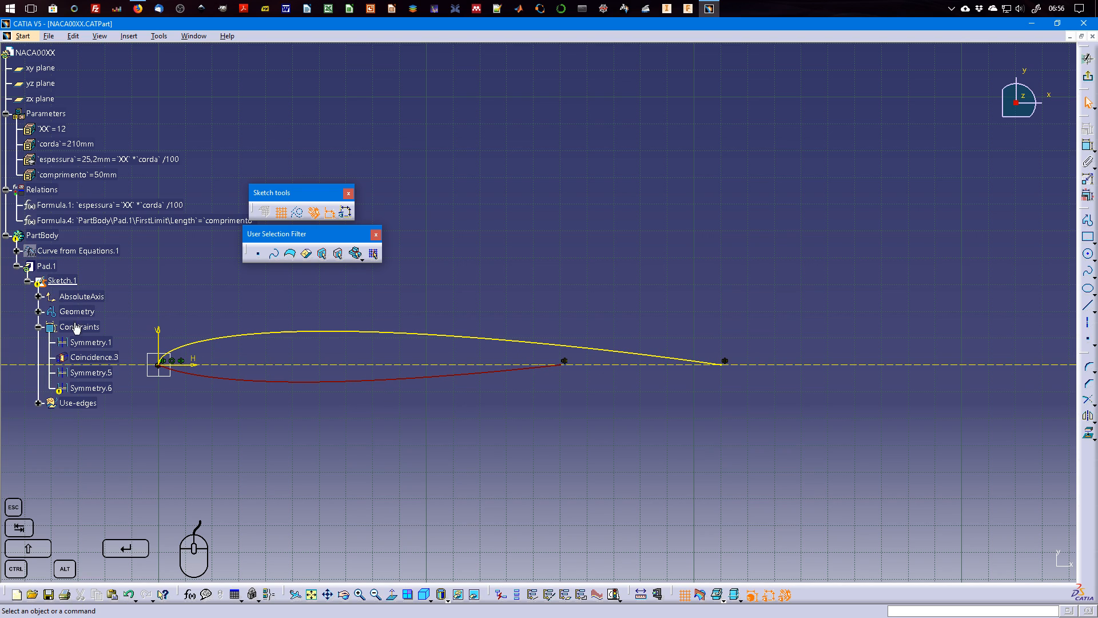
click(91, 388)
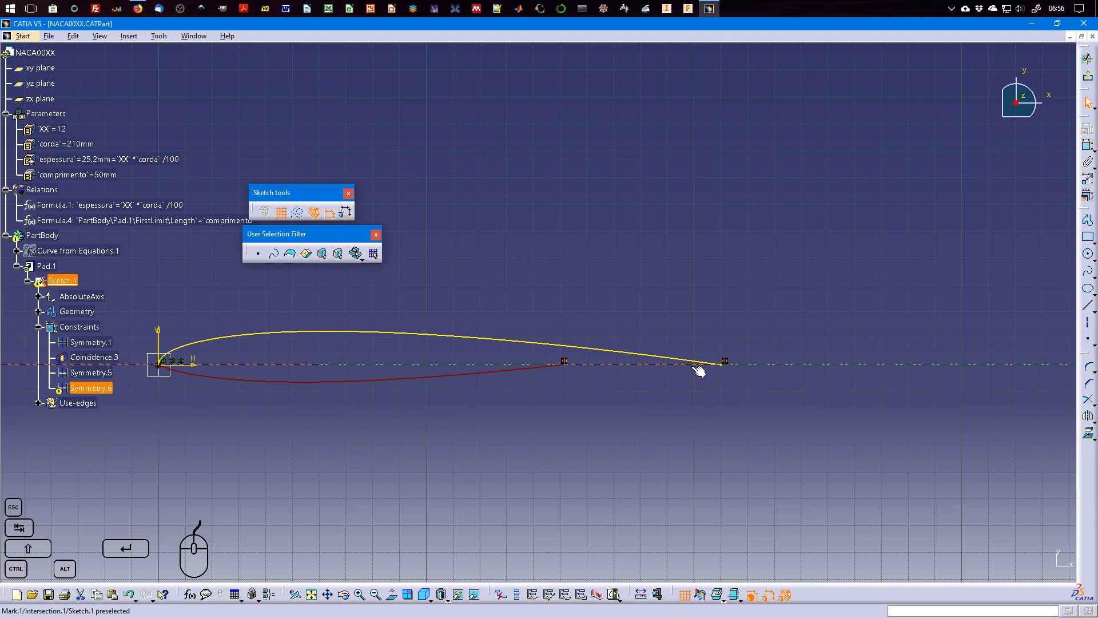
key(Delete)
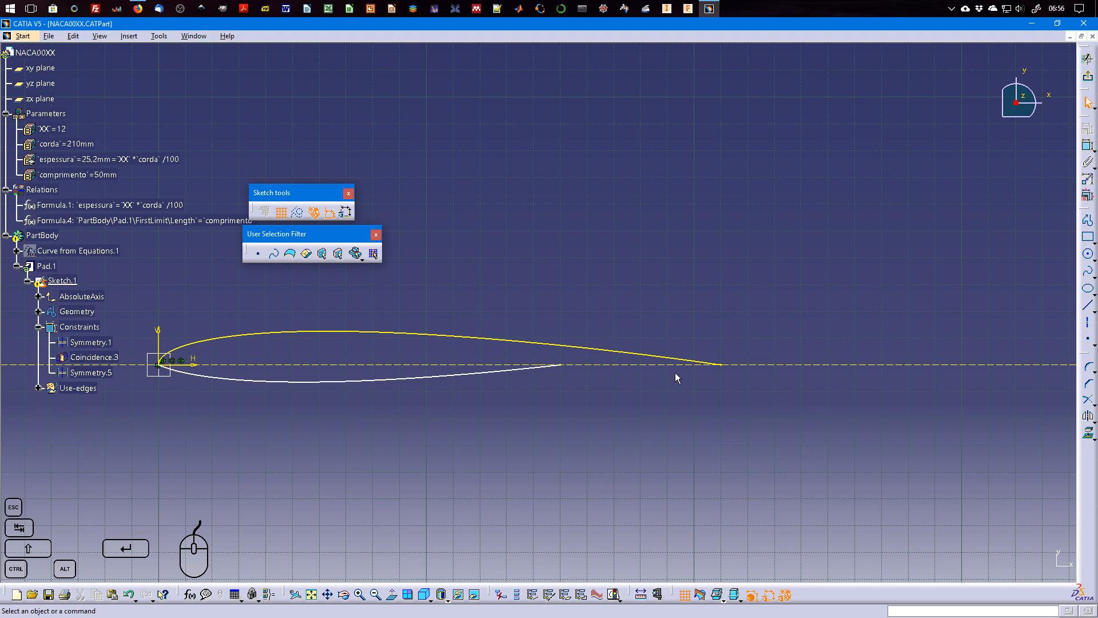
Pull the lower spline's free trailing end away from the horizontal axis to a point below the upper curve.
drag(380, 381, 485, 390)
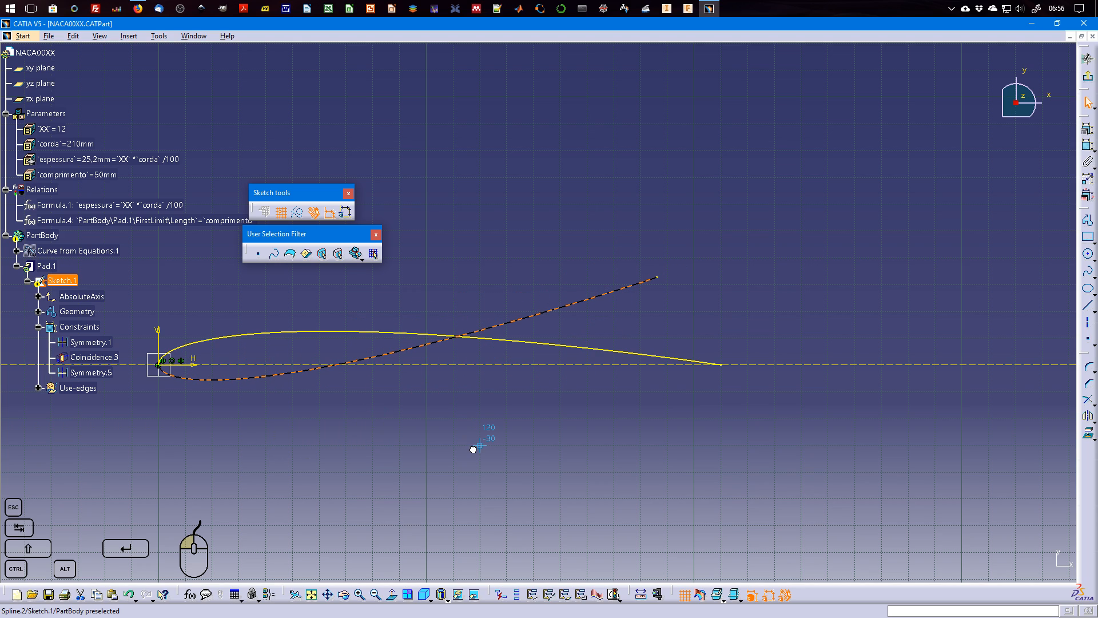
click(660, 275)
drag(659, 278, 689, 445)
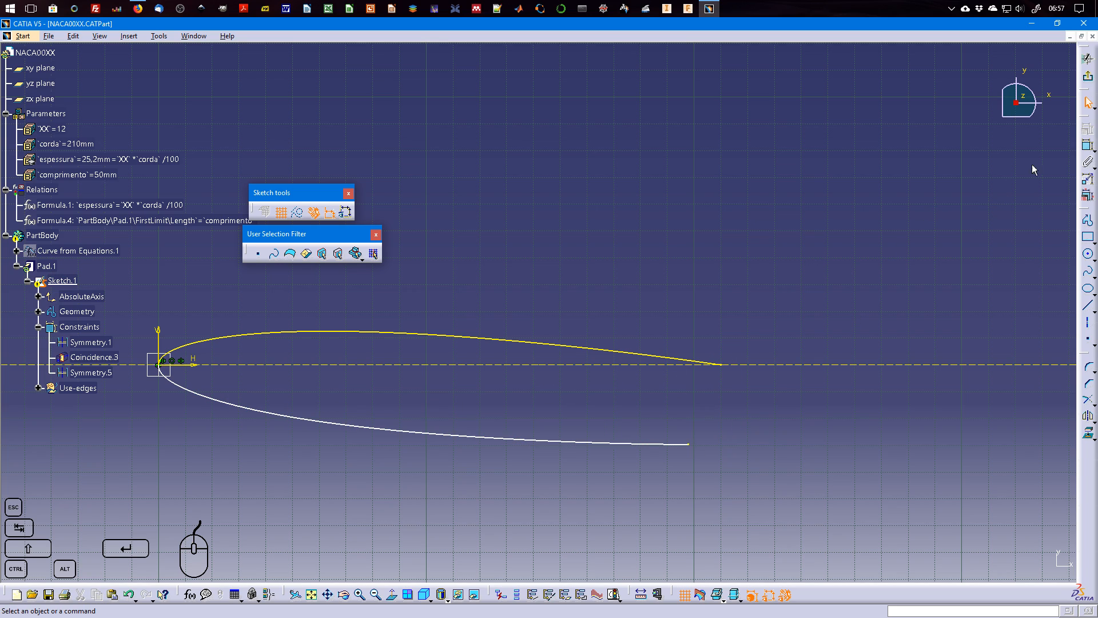
Try a coincidence constraint between the lower spline's free end and the upper curve's trailing end, and delete it.
click(1088, 147)
click(689, 445)
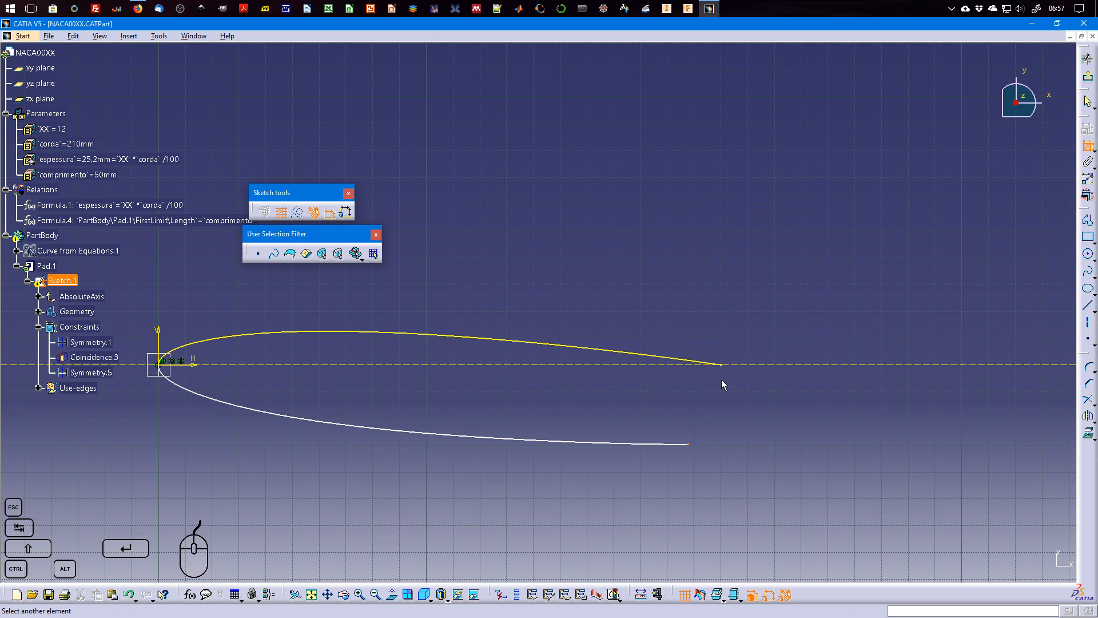
click(725, 366)
right_click(734, 299)
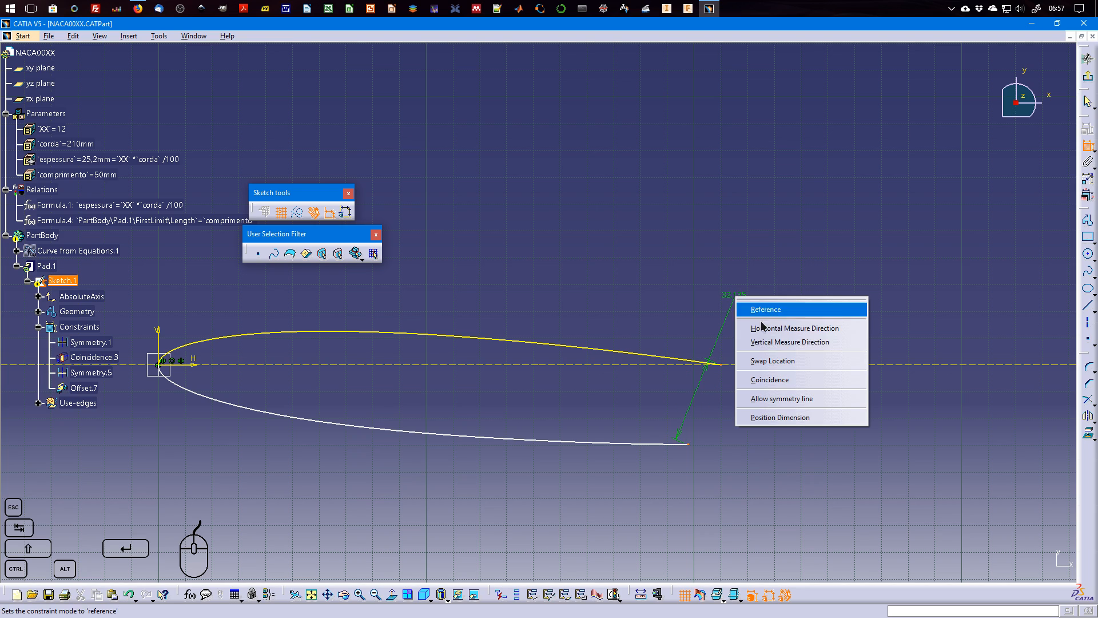
click(791, 381)
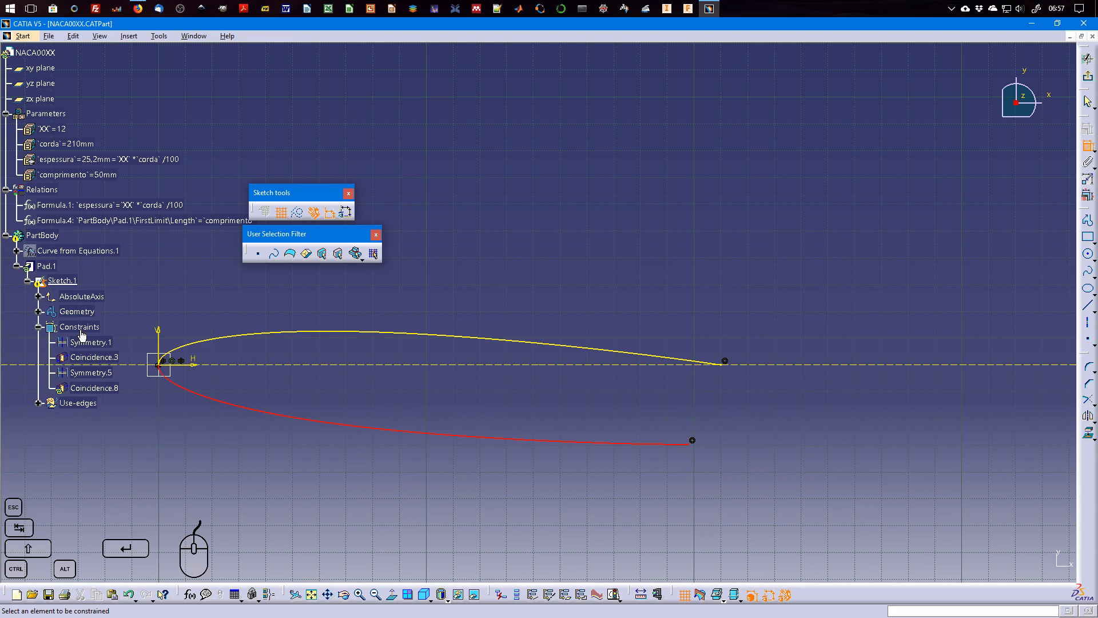
click(701, 431)
key(Delete)
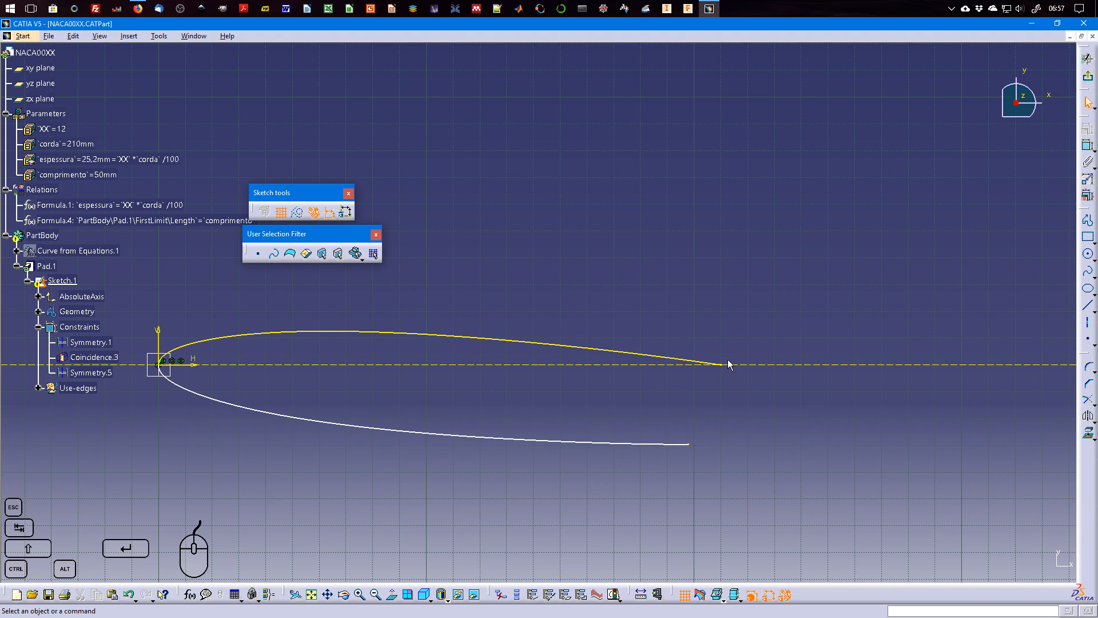
Undo the lower spline's endpoint changes, exit the sketch and undo the deletion of the Symmetry.6 constraint.
key(ctrl+z)
key(ctrl+z)
key(ctrl+z)
key(ctrl+z)
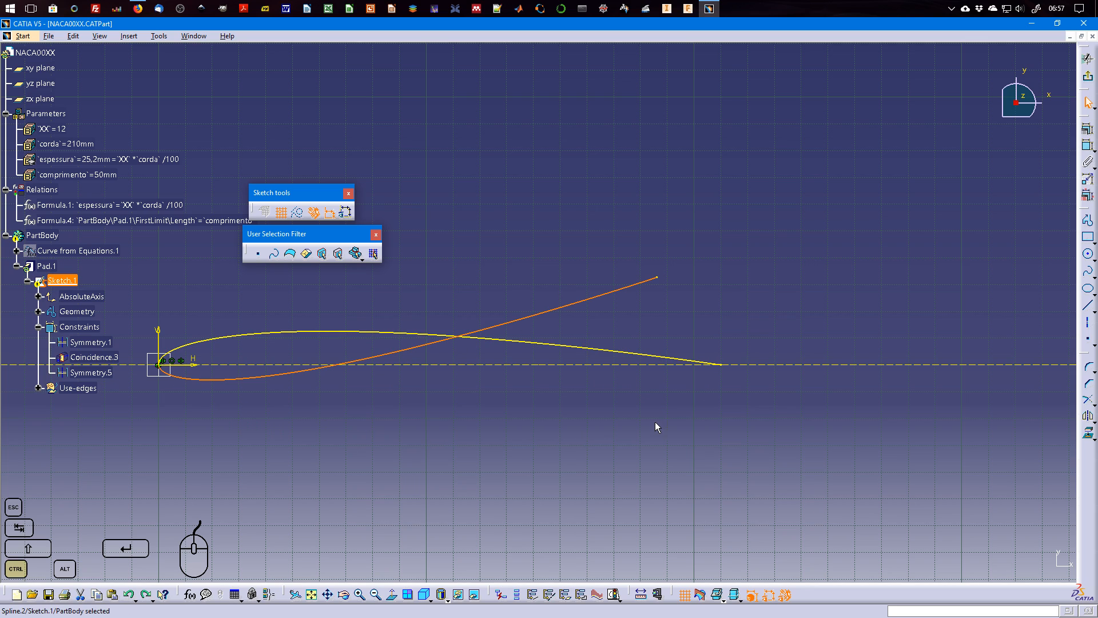
click(1088, 59)
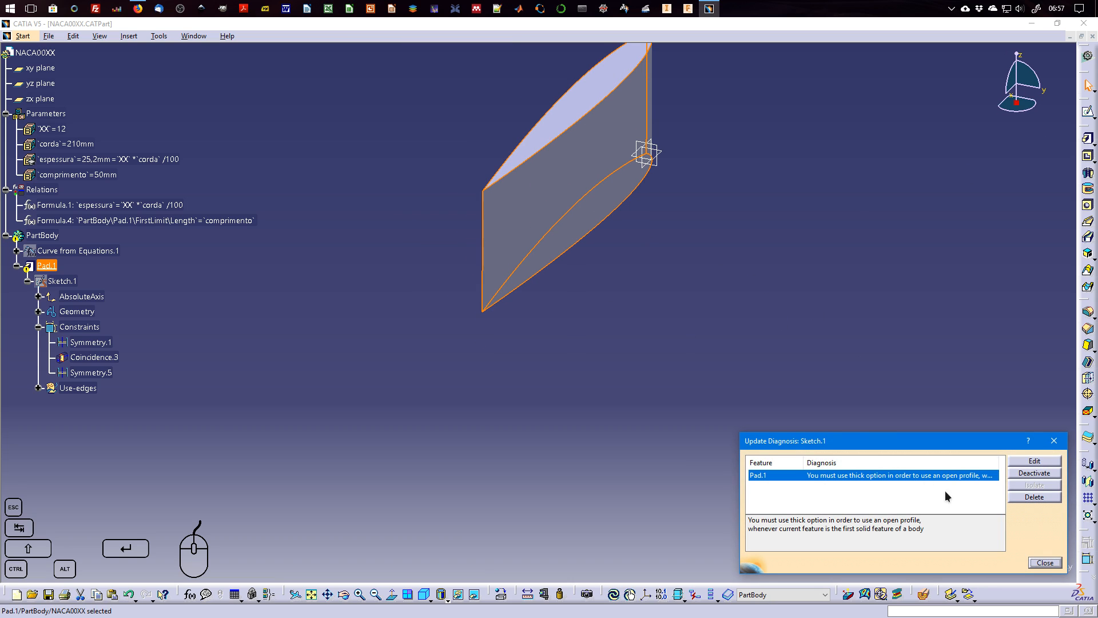
click(1045, 563)
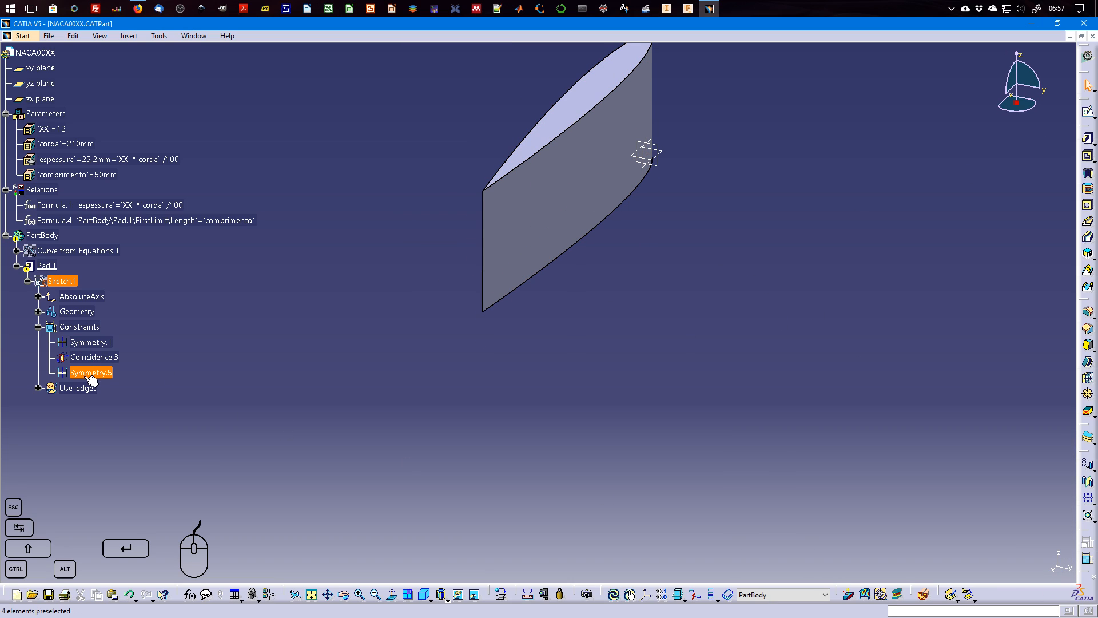
key(ctrl+z)
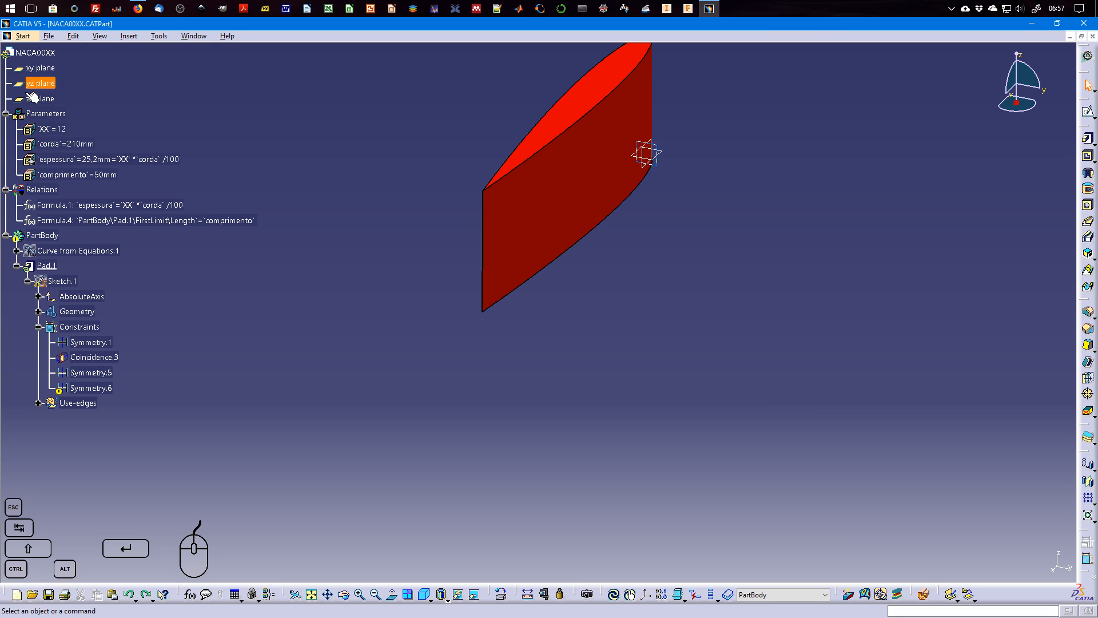
Set the corda parameter to 150 mm to update the airfoil pad.
middle_drag(391, 208, 342, 353)
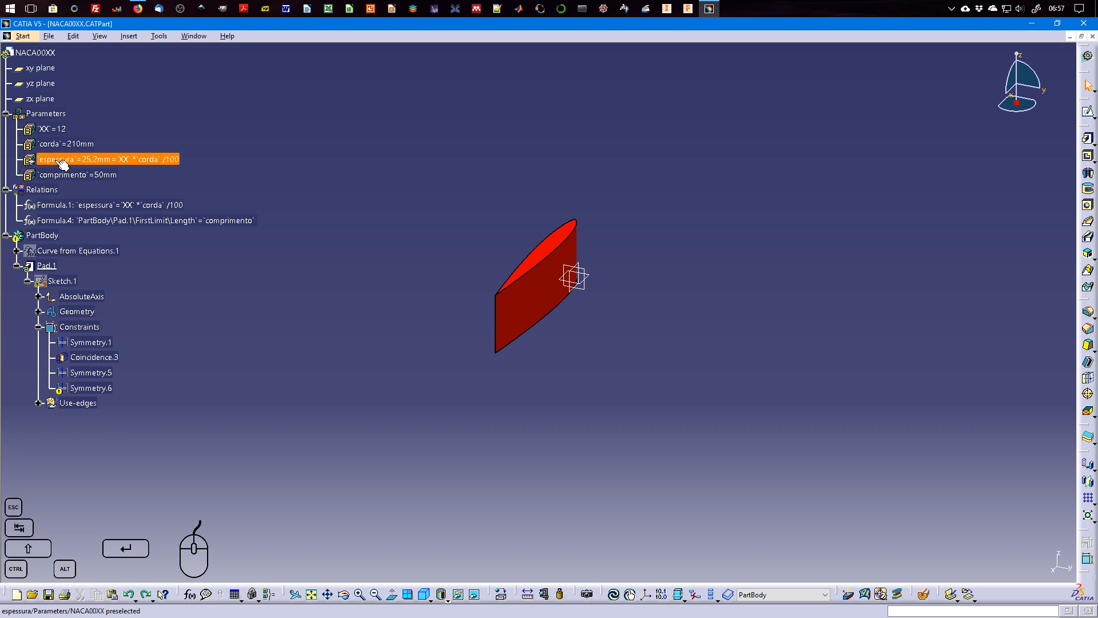
double_click(68, 143)
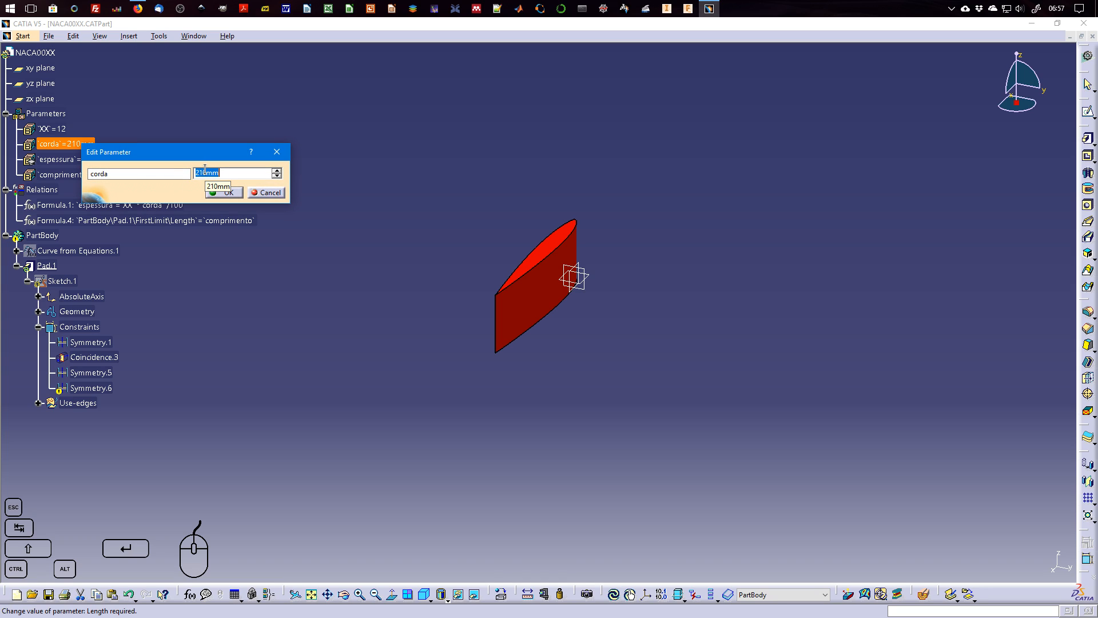
key(Return)
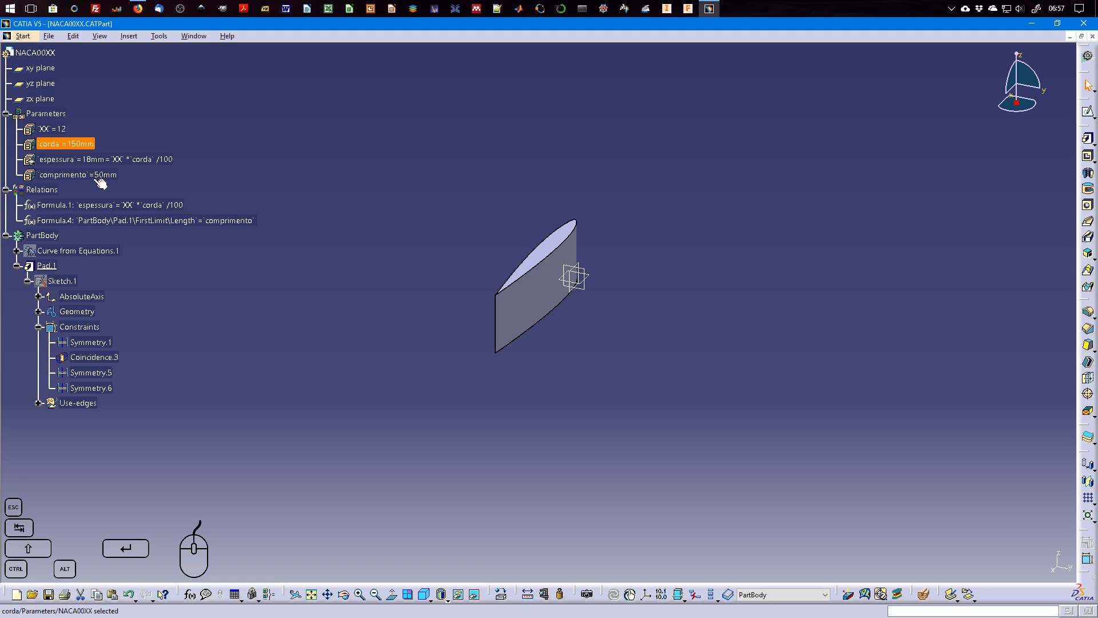
click(82, 252)
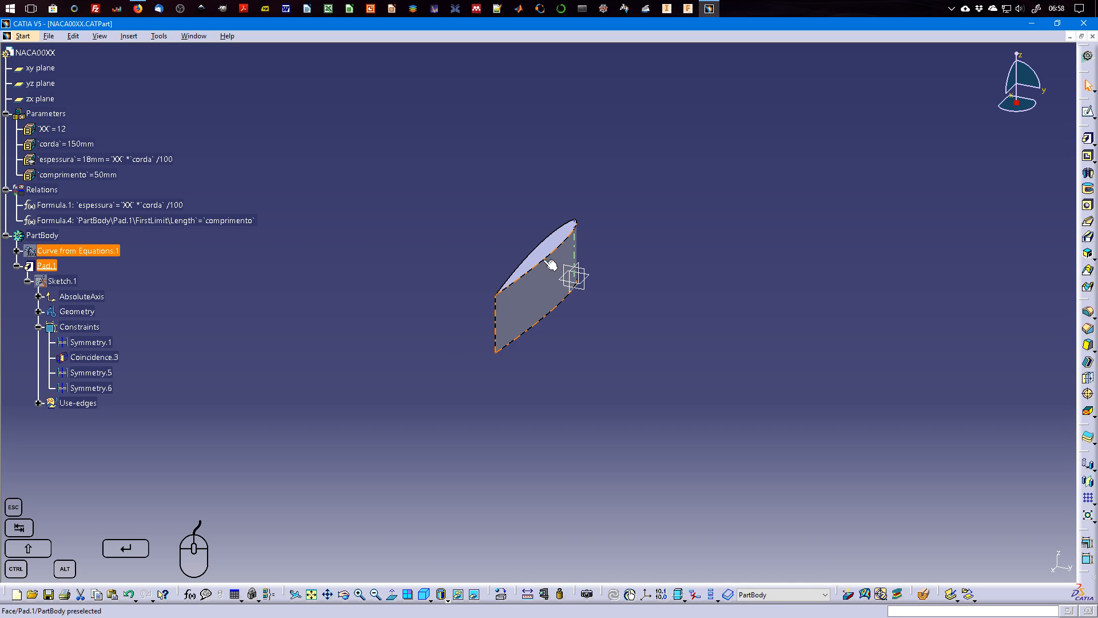
Set the comprimento parameter to 150 mm to lengthen the airfoil pad.
double_click(86, 176)
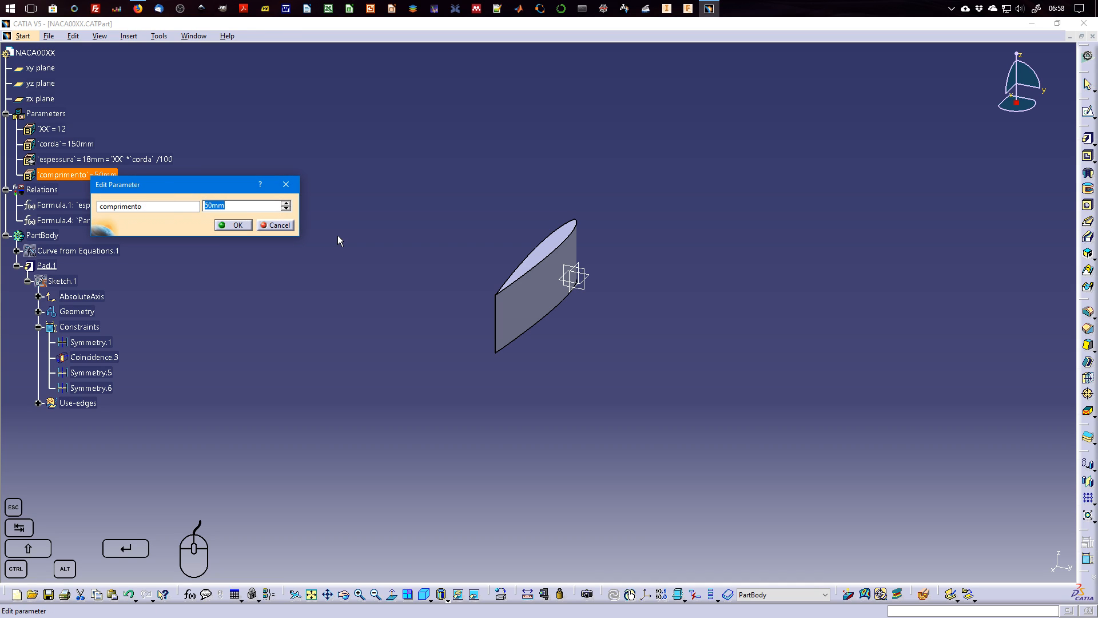
text(150mm)
key(Return)
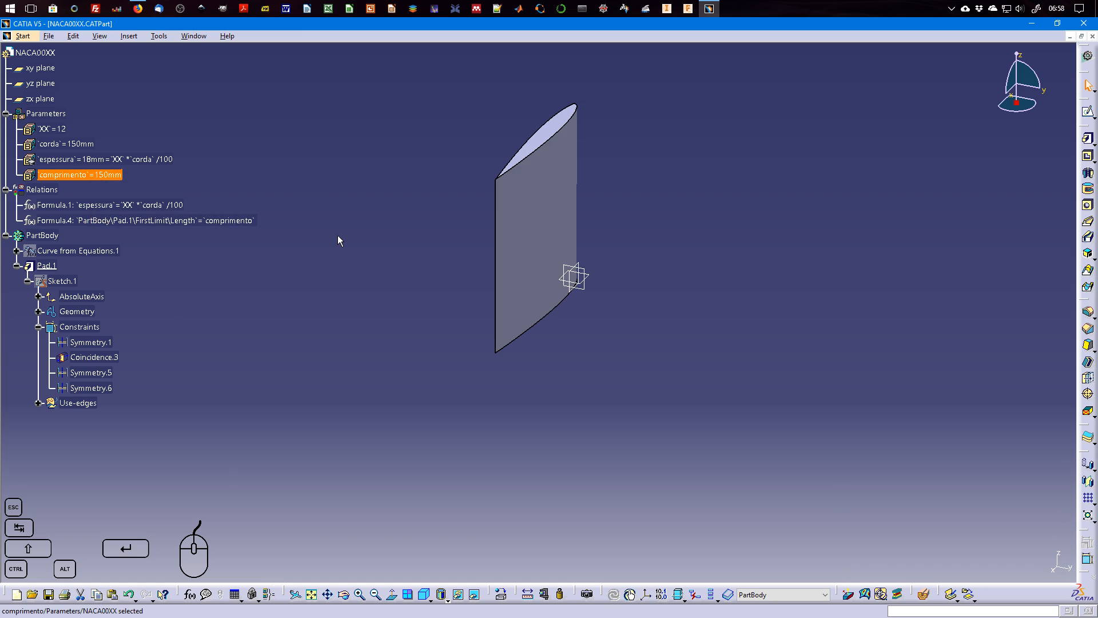
middle_drag(686, 261, 627, 313)
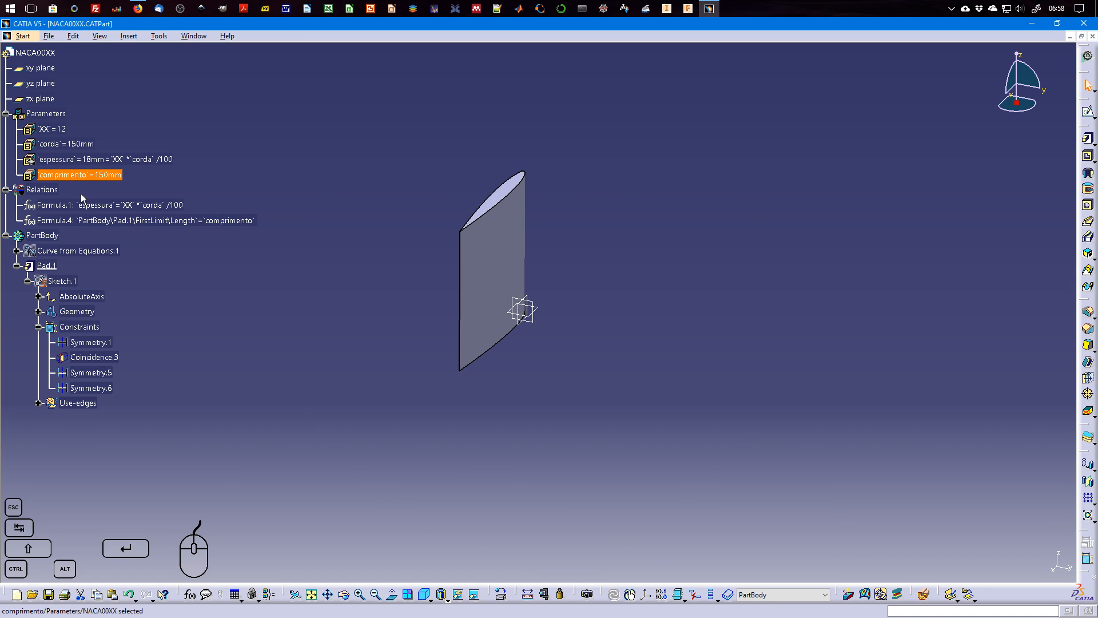
Test the airfoil's thickness update by setting the XX parameter first to 15 and finally to 30.
double_click(63, 128)
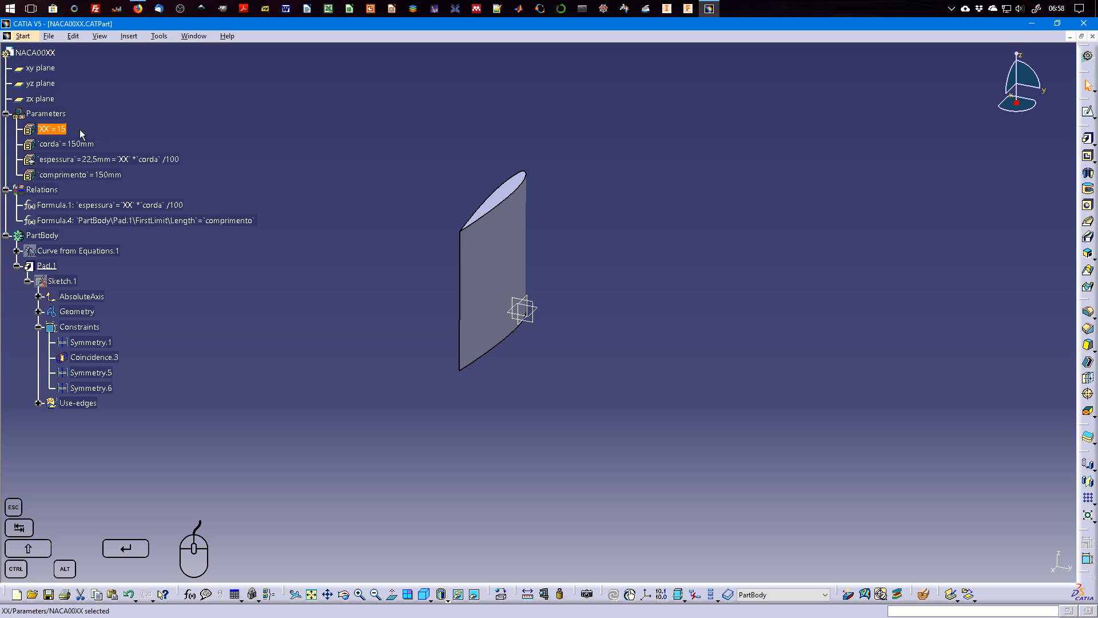
double_click(62, 127)
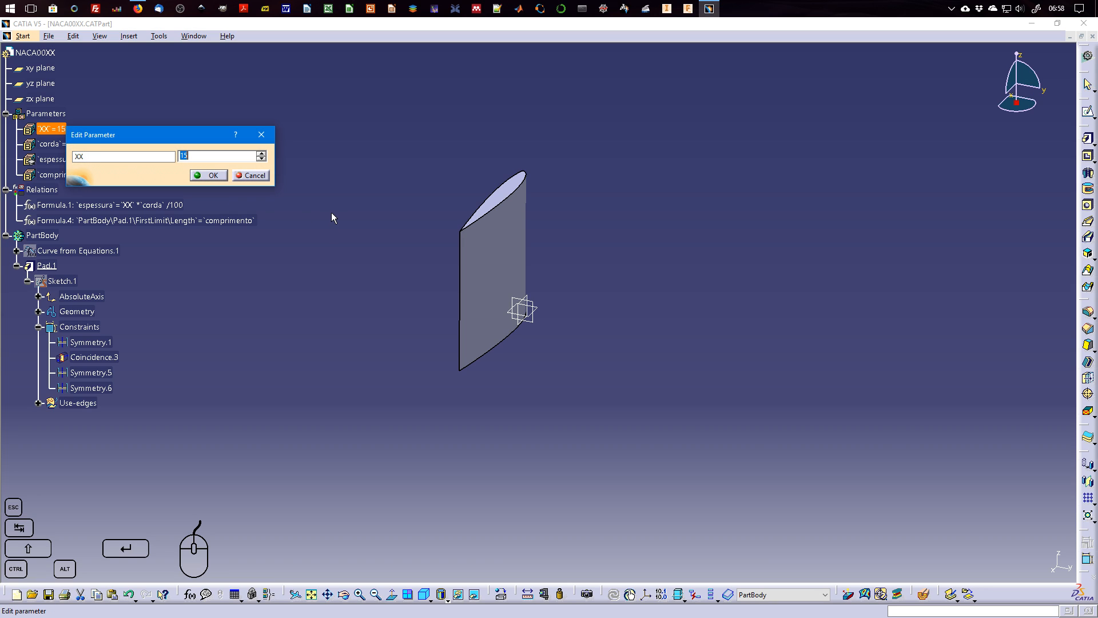
text(30)
key(Return)
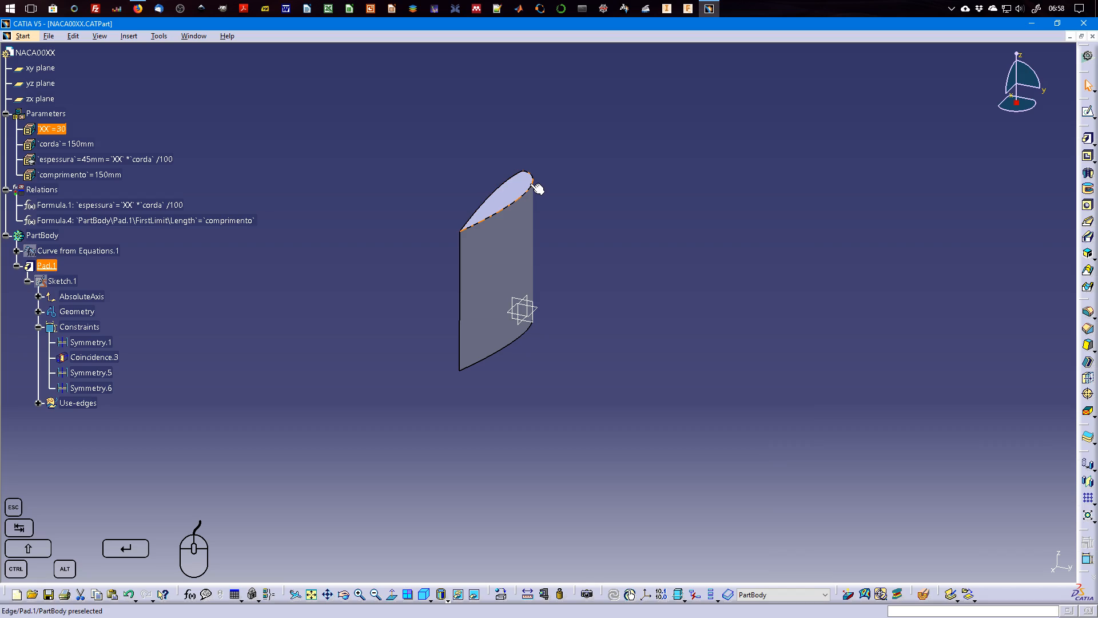
Open Sketch.1 for editing and delete the lower airfoil curve.
double_click(68, 281)
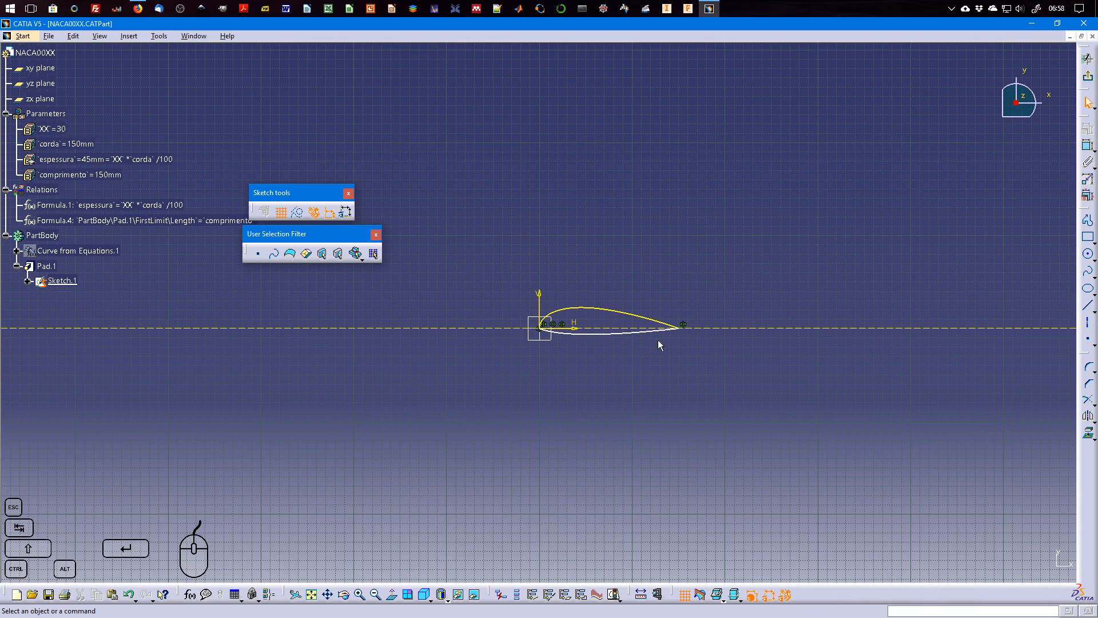
click(658, 341)
key(Delete)
Mirror the upper airfoil curve about the horizontal axis and exit the sketch to update the pad.
mouse_move(662, 404)
ctrl+middle_down()
mouse_move(599, 412)
mouse_move(601, 328)
mouse_move(601, 356)
mouse_move(559, 282)
ctrl+middle_up()
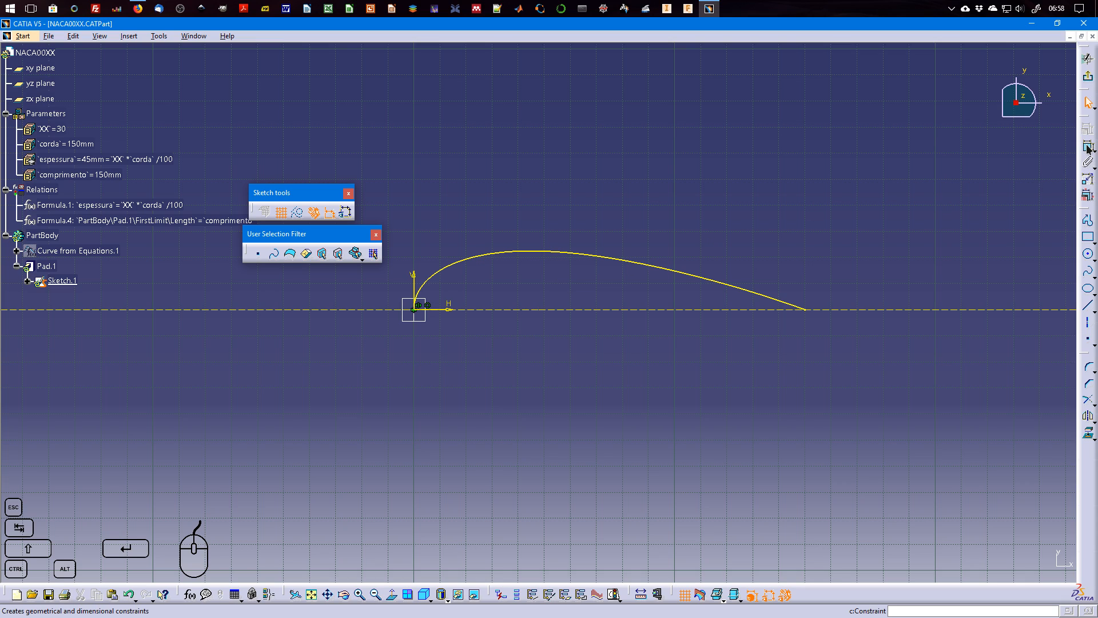
click(1089, 415)
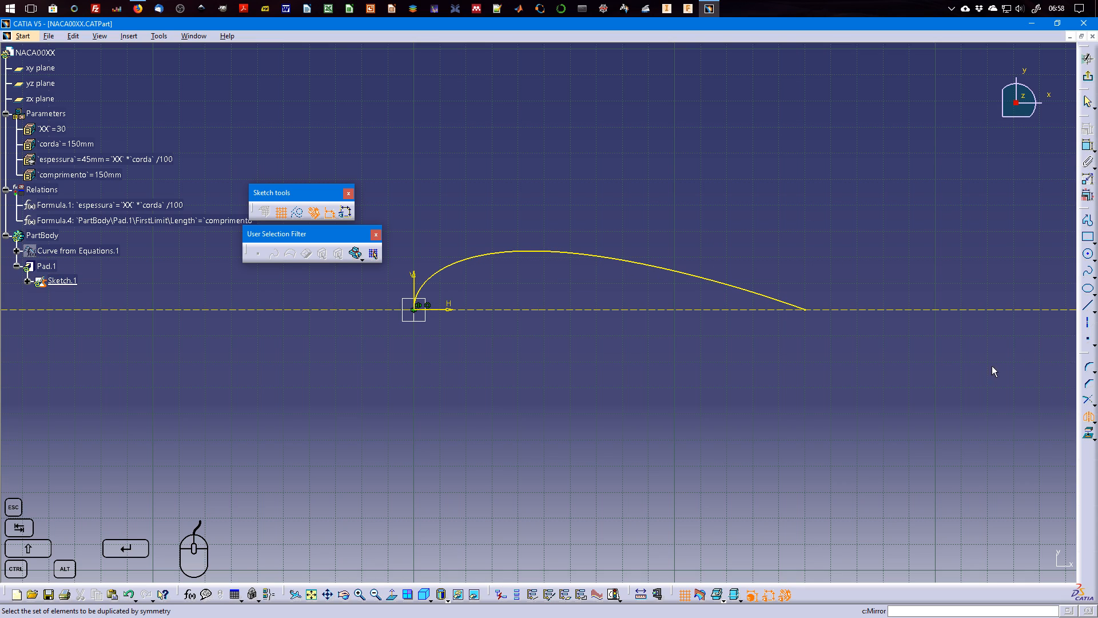
click(700, 281)
click(715, 310)
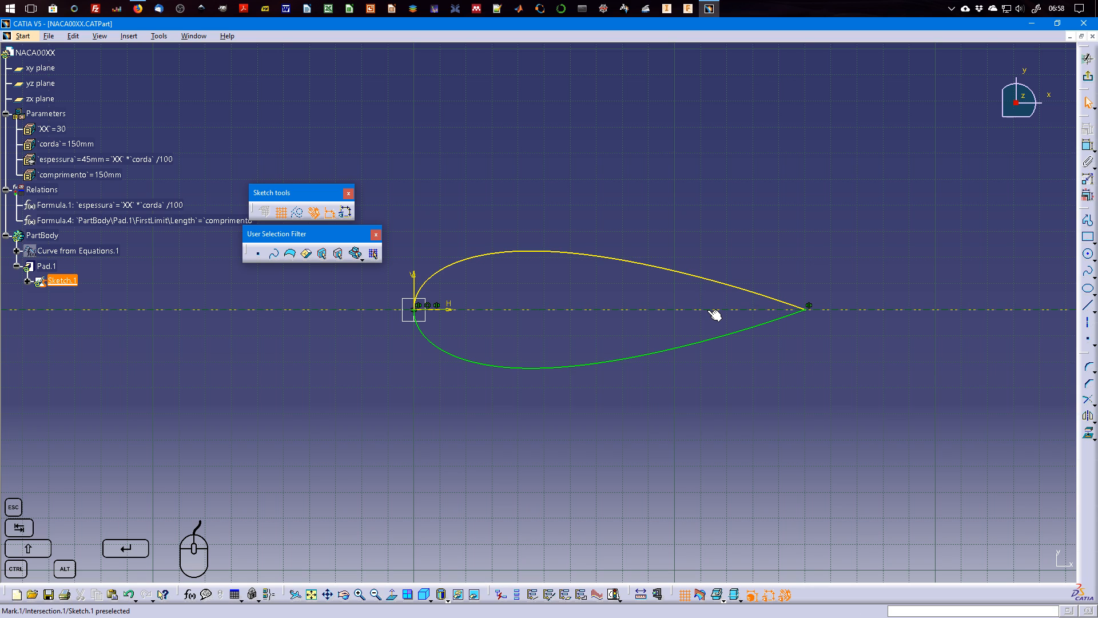
click(1088, 76)
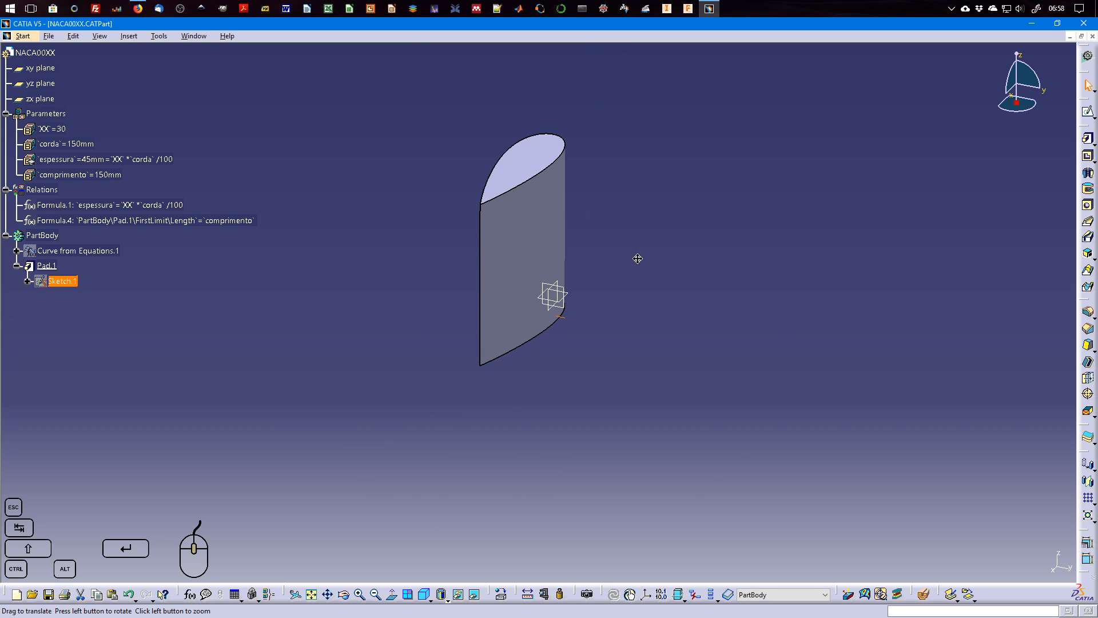
Set the XX parameter to 15 to test the airfoil's thickness update.
double_click(51, 129)
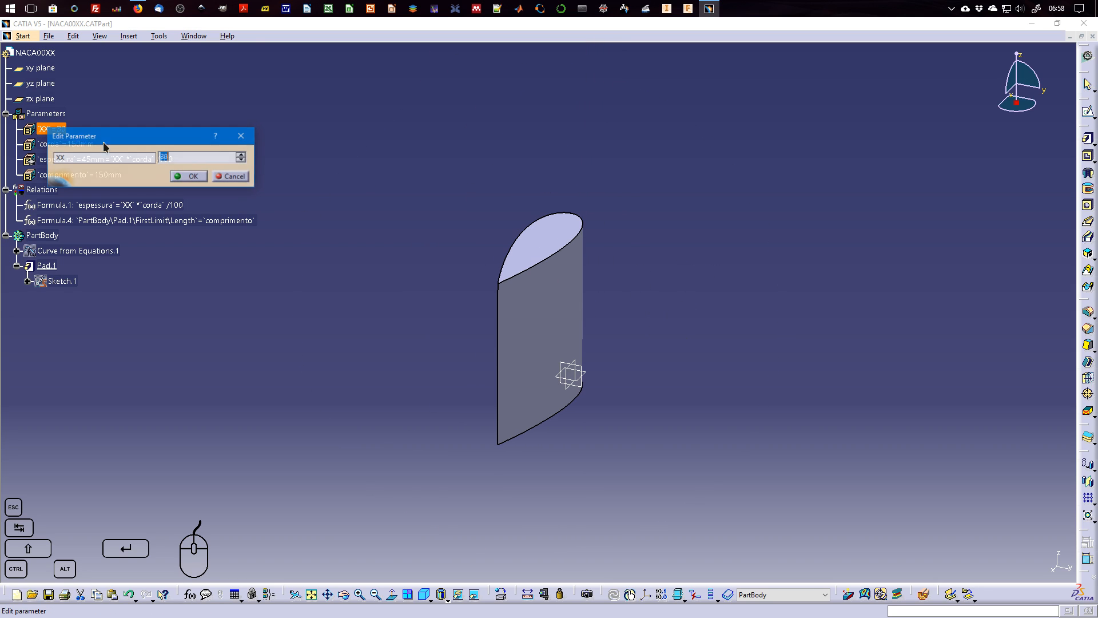
text(15)
key(Return)
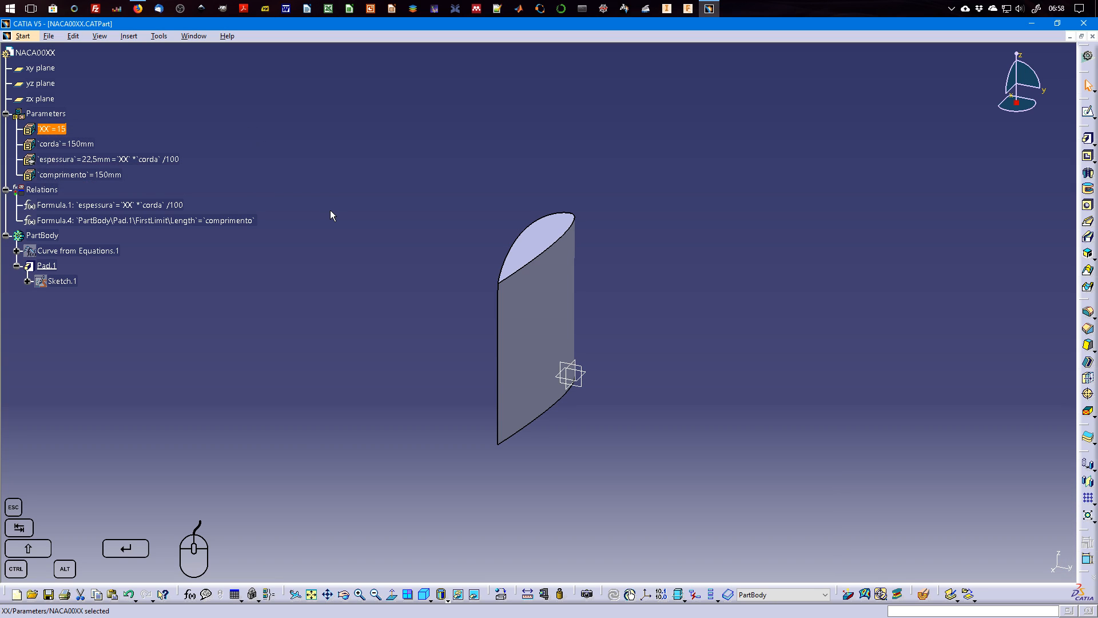
Delete the mirrored lower curve from Sketch.1, exit the sketch and dismiss the update diagnosis.
click(28, 280)
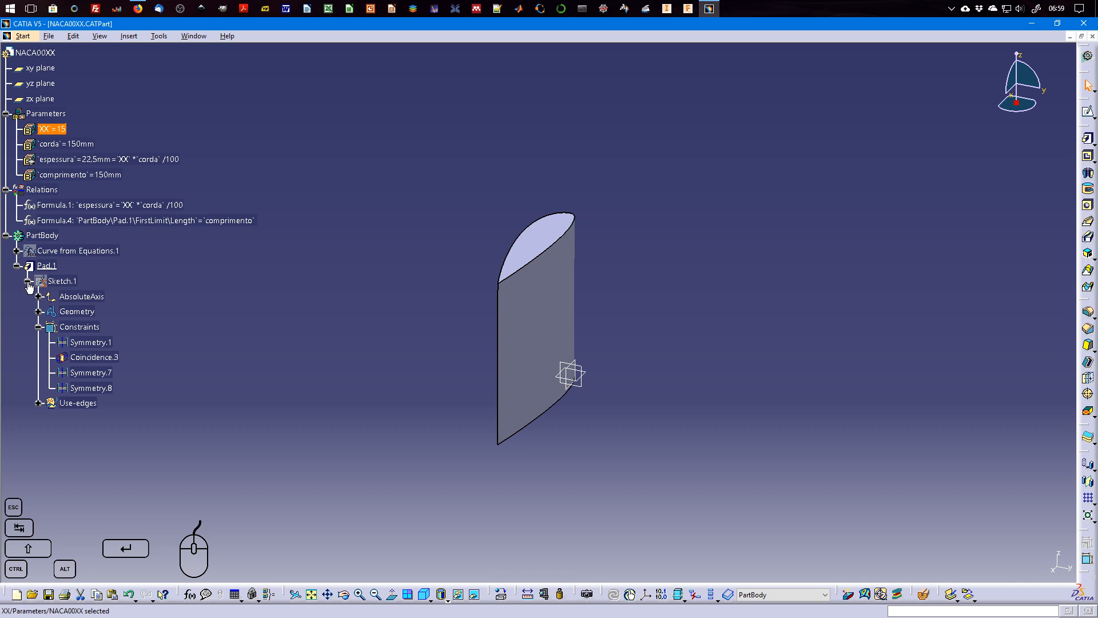
double_click(67, 281)
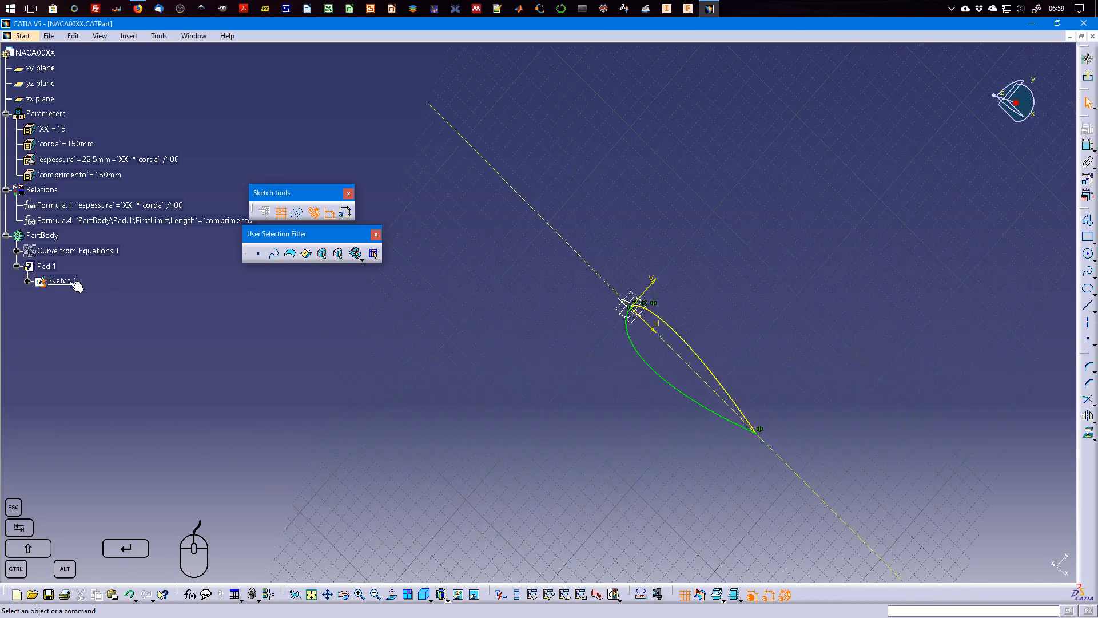
mouse_move(738, 320)
middle_down()
mouse_move(627, 351)
mouse_move(621, 304)
mouse_move(640, 241)
mouse_move(559, 349)
middle_up()
click(627, 351)
click(556, 371)
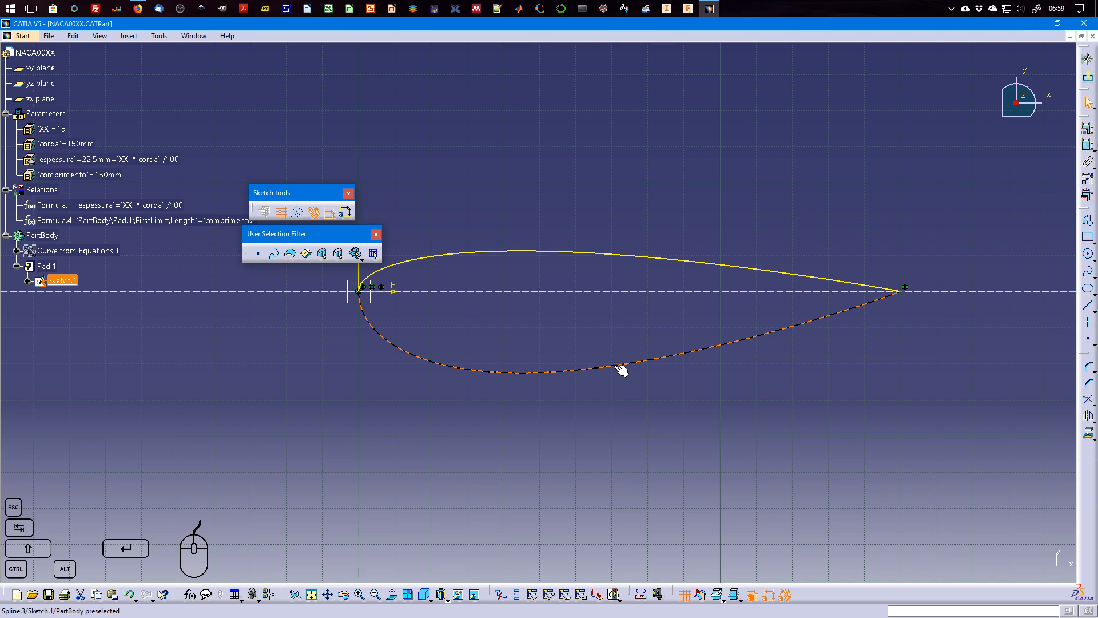
key(Delete)
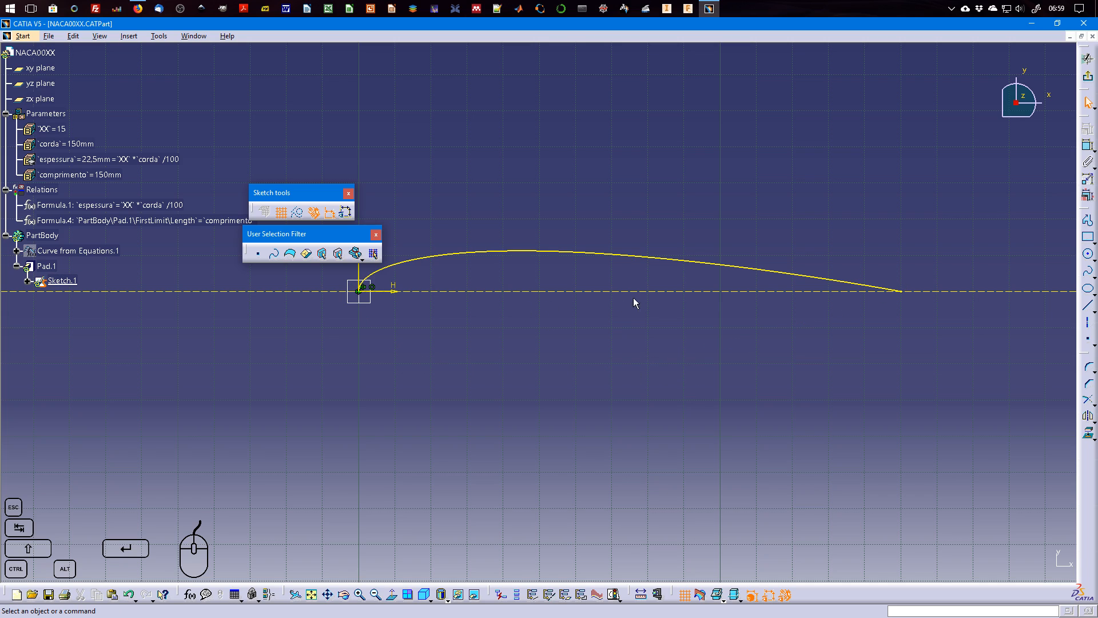
click(1088, 81)
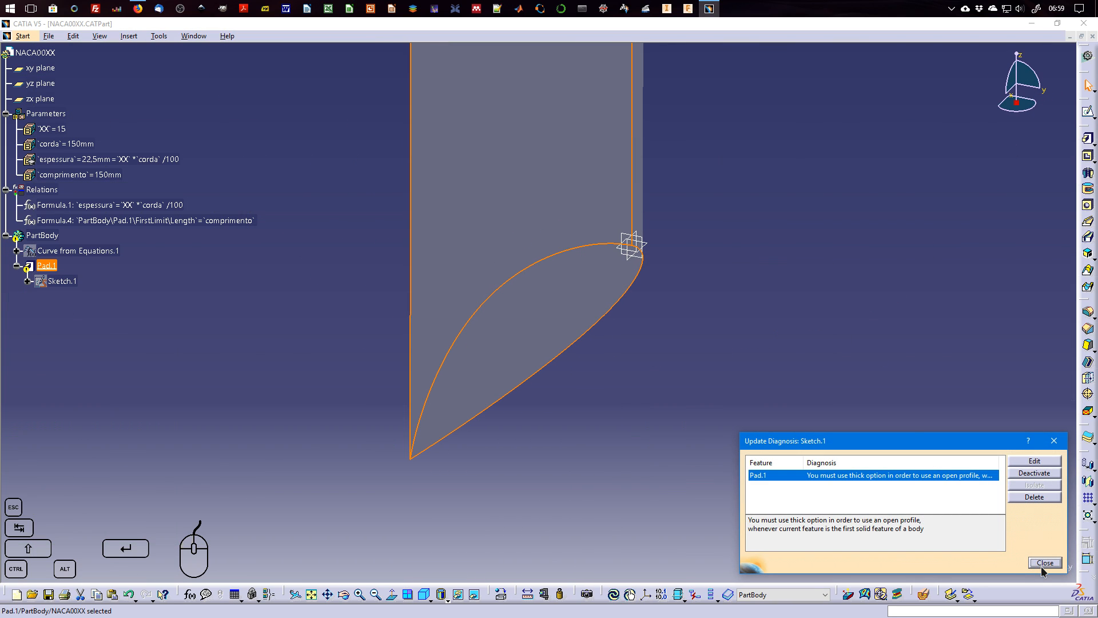
click(1045, 563)
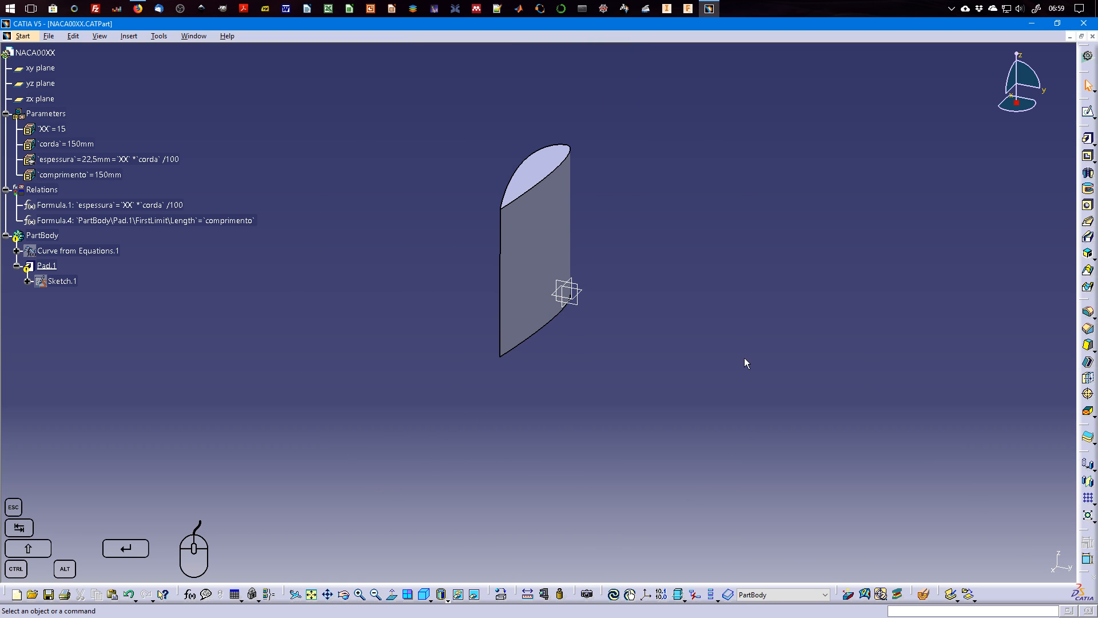
Delete Pad.1 together with its aggregated elements.
click(60, 281)
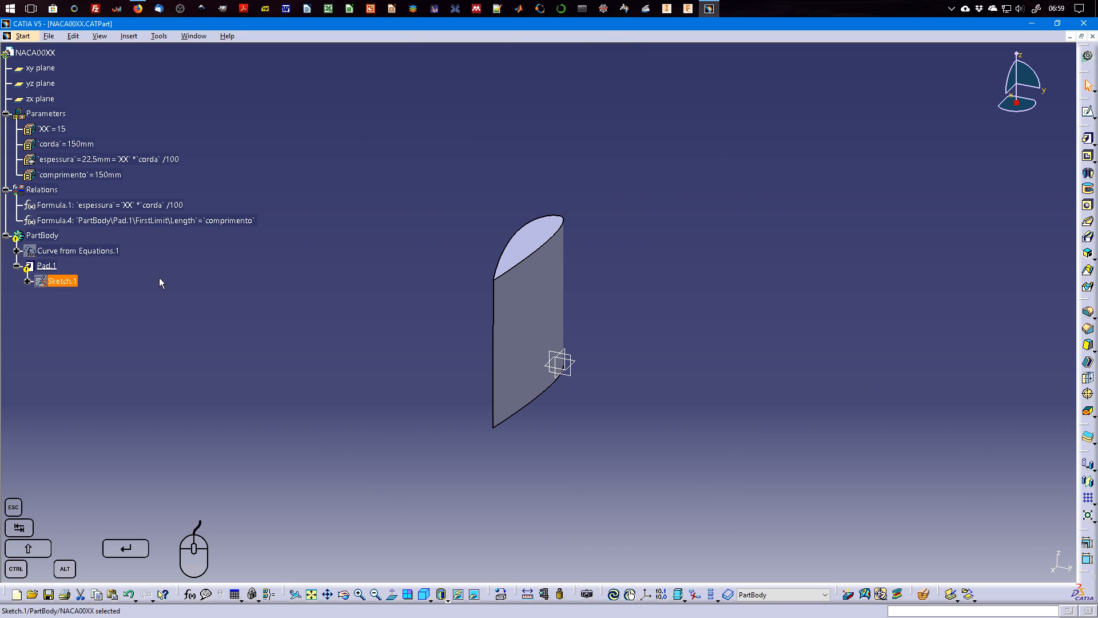
click(48, 267)
key(Delete)
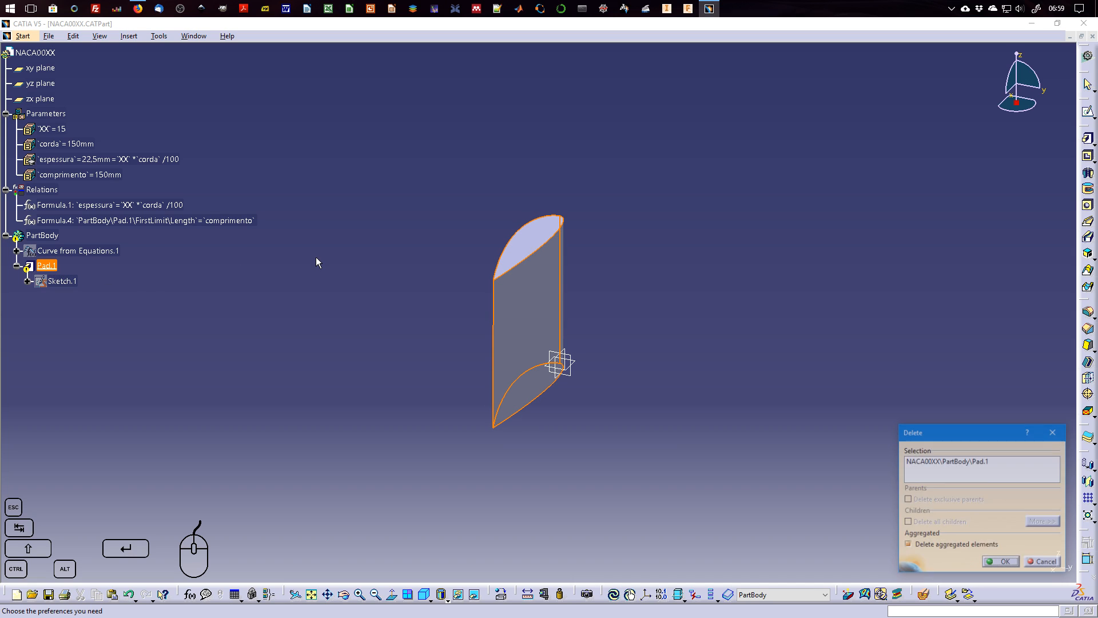
key(Return)
Expand Curve from Equations.1 in the specification tree to show its laws.
click(79, 234)
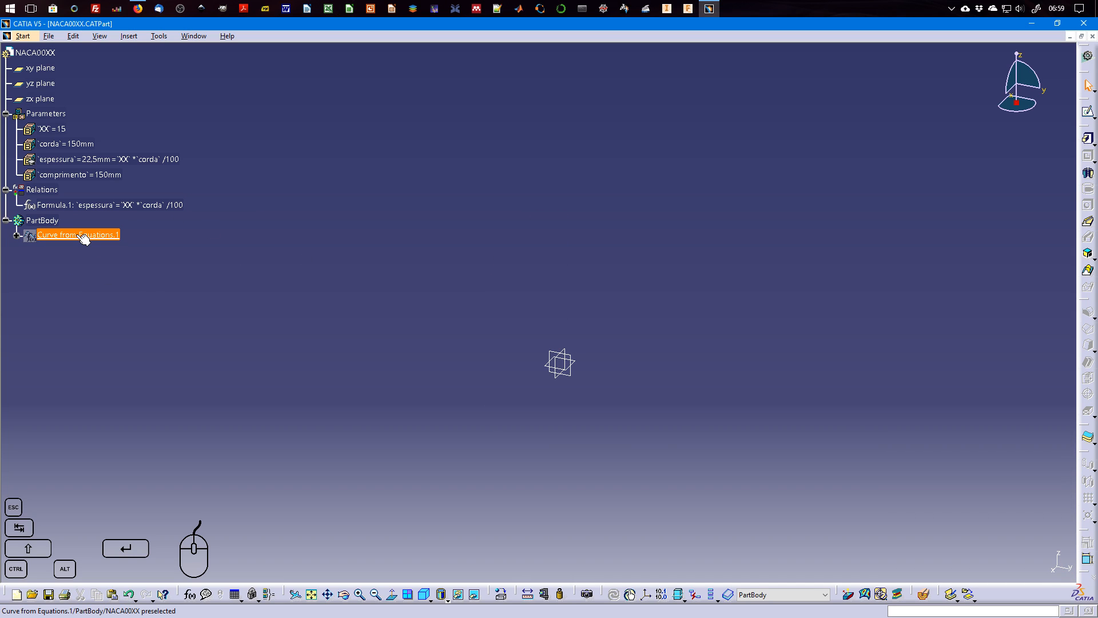
right_click(80, 236)
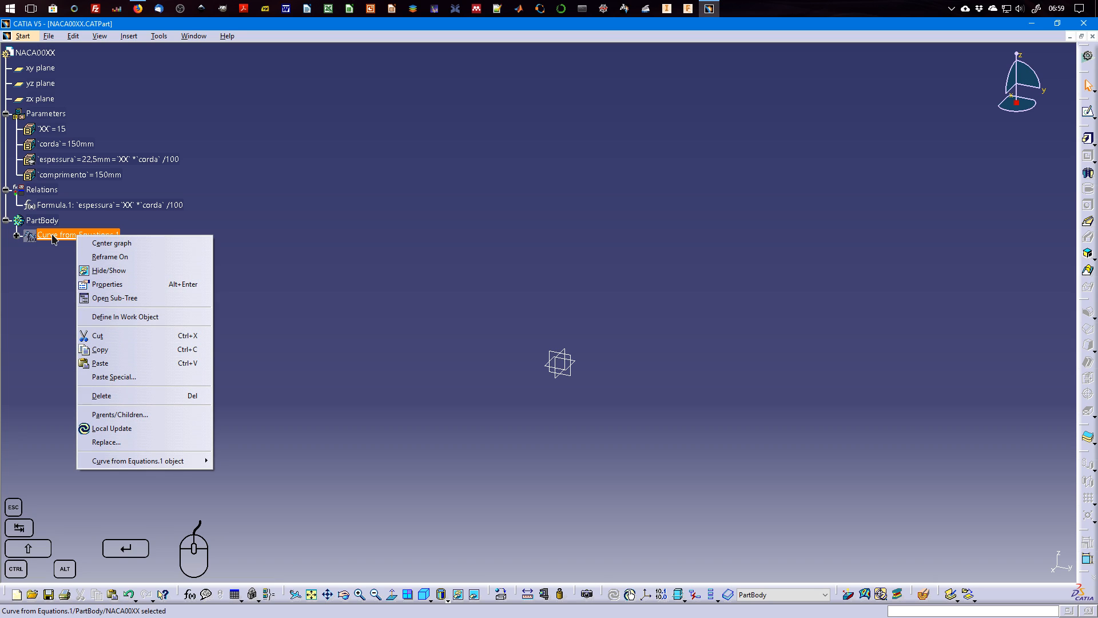
click(19, 237)
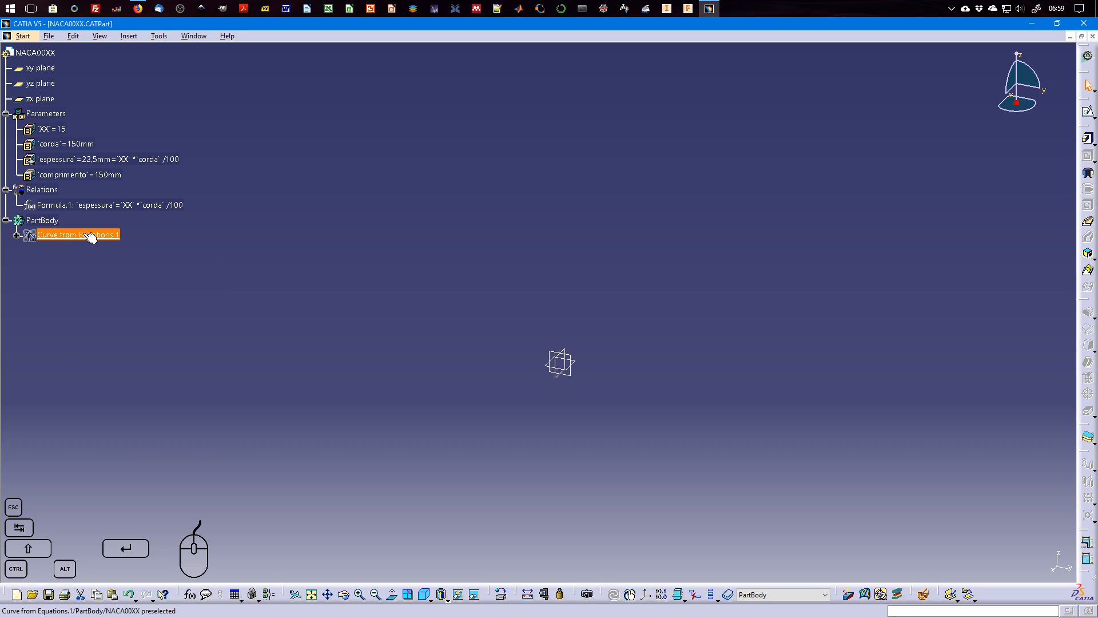
click(17, 235)
click(809, 220)
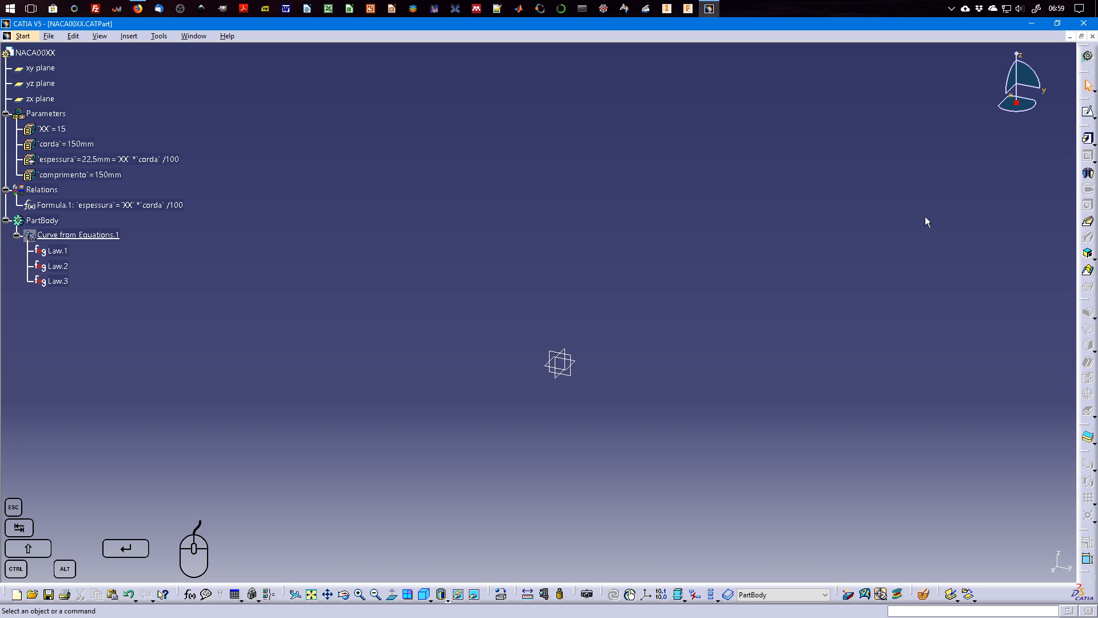
Switch to the Generative Shape Design workbench.
click(23, 36)
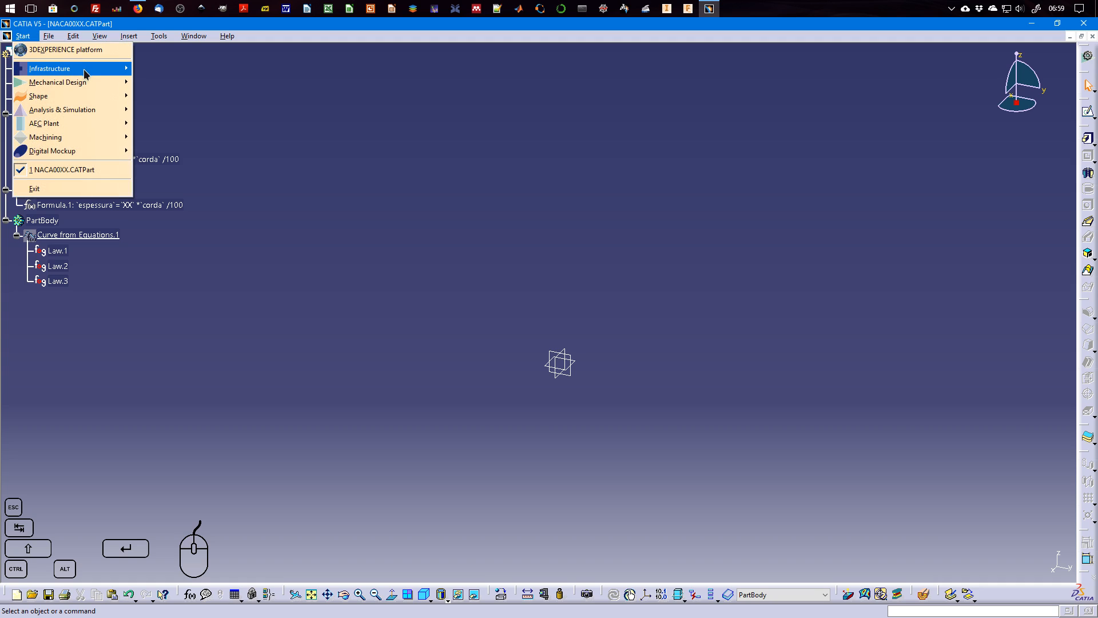
mouse_move(88, 83)
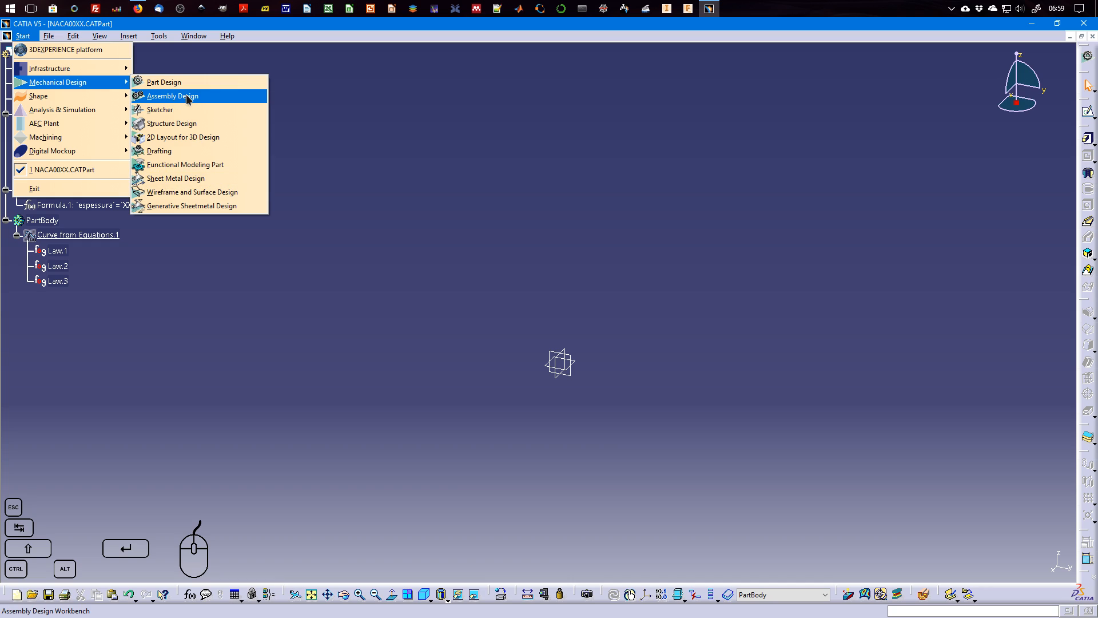
mouse_move(57, 96)
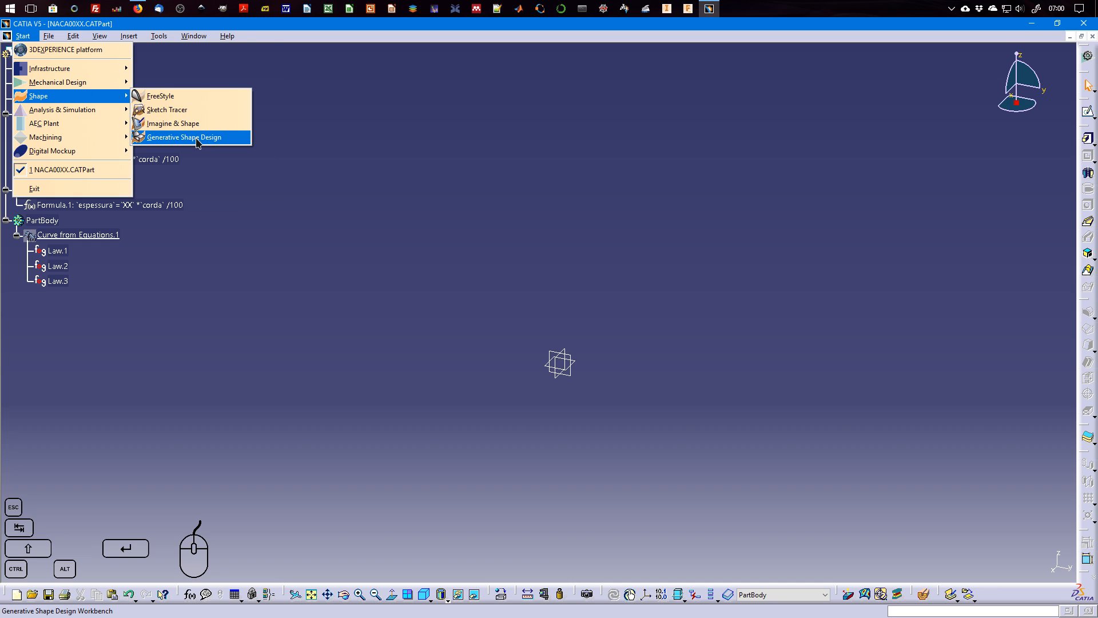
click(217, 137)
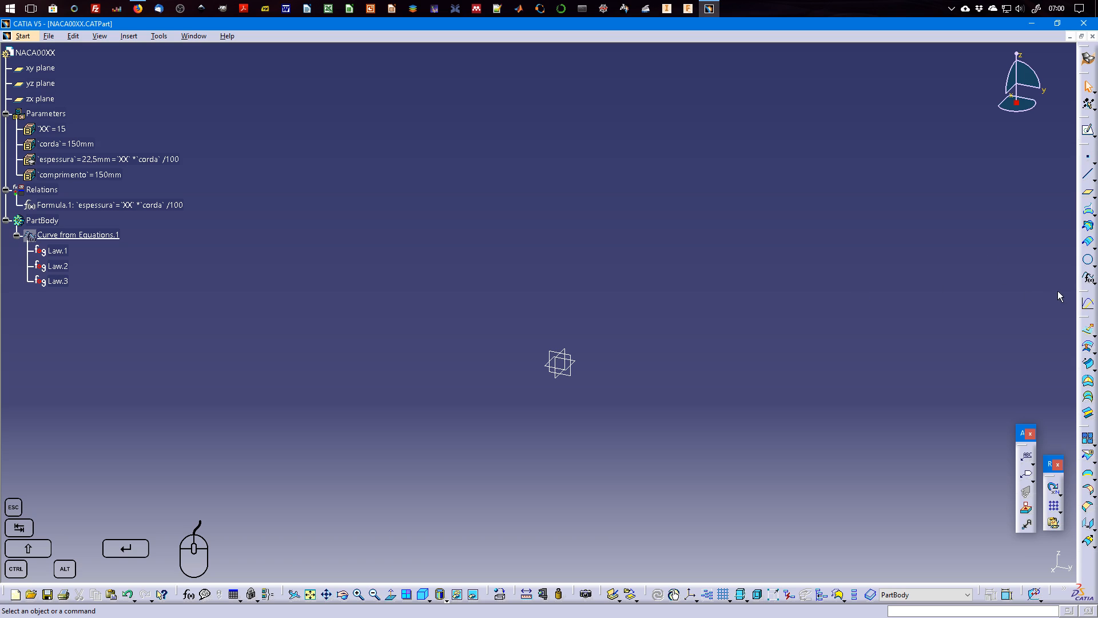
click(1088, 279)
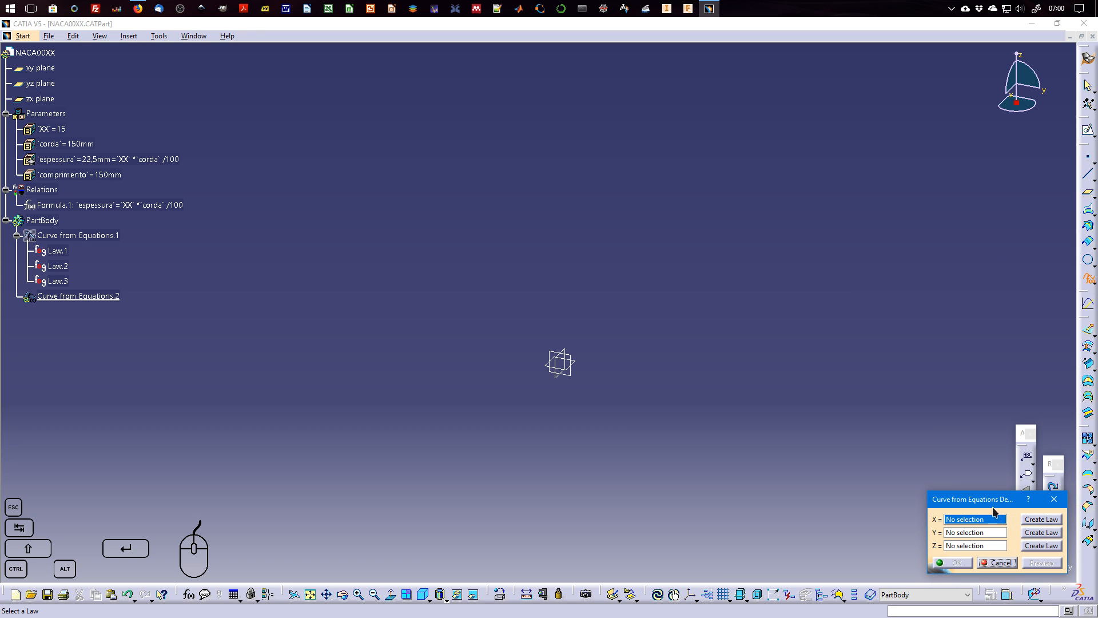
click(64, 251)
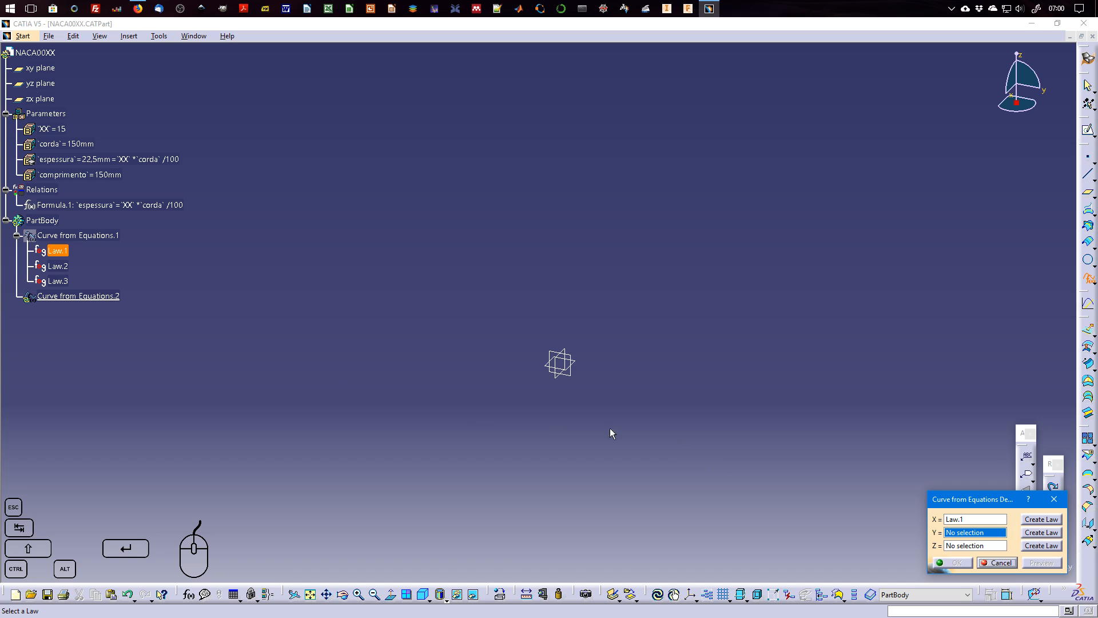
click(976, 546)
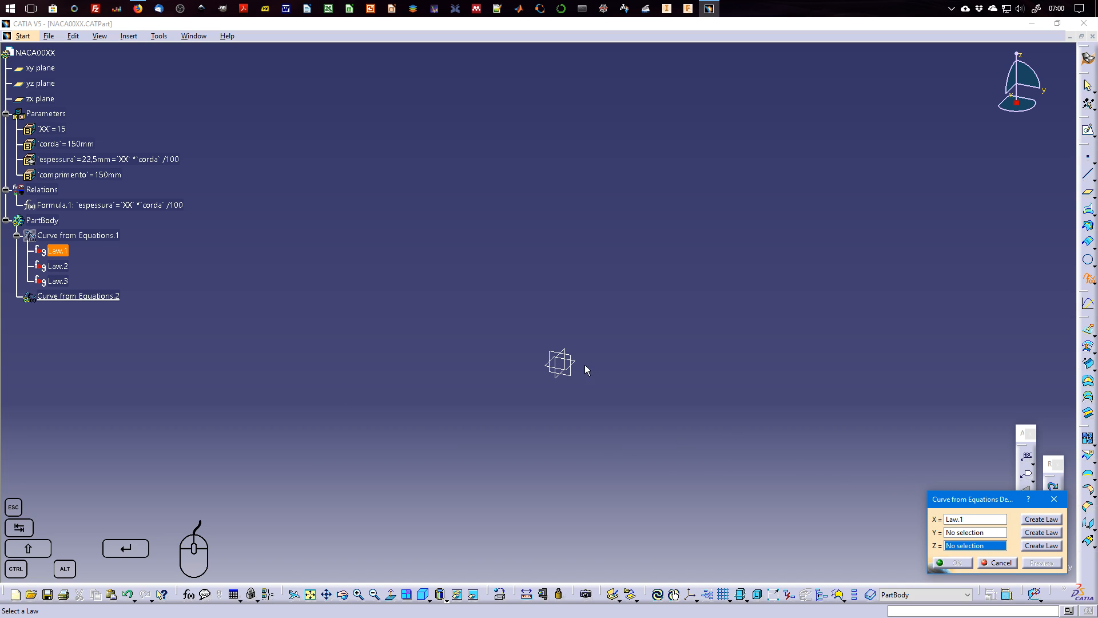
click(94, 279)
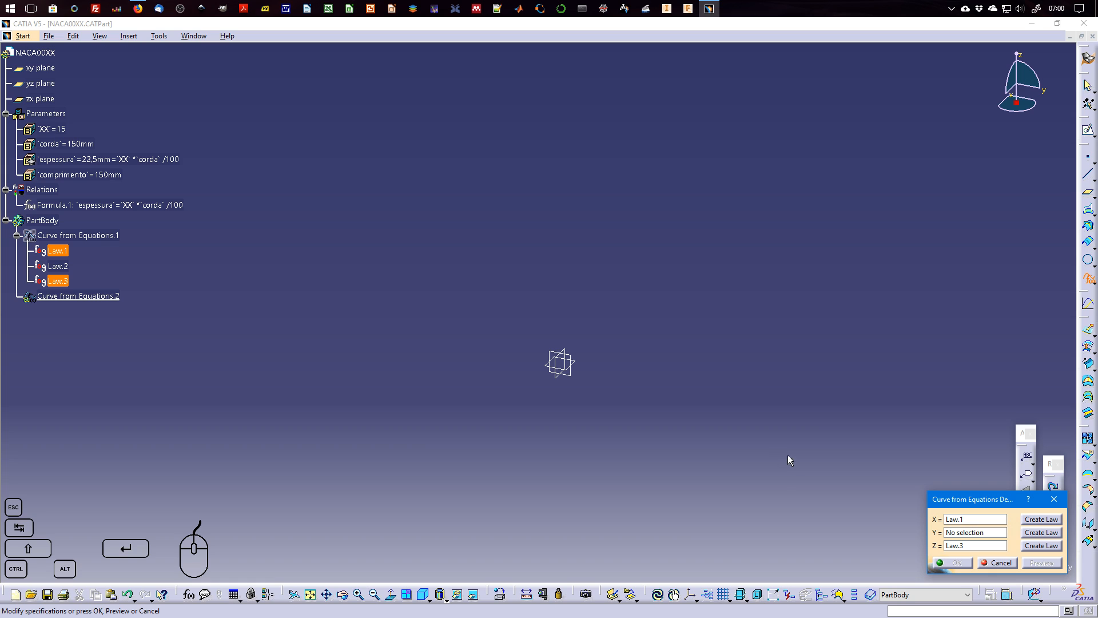
click(1042, 533)
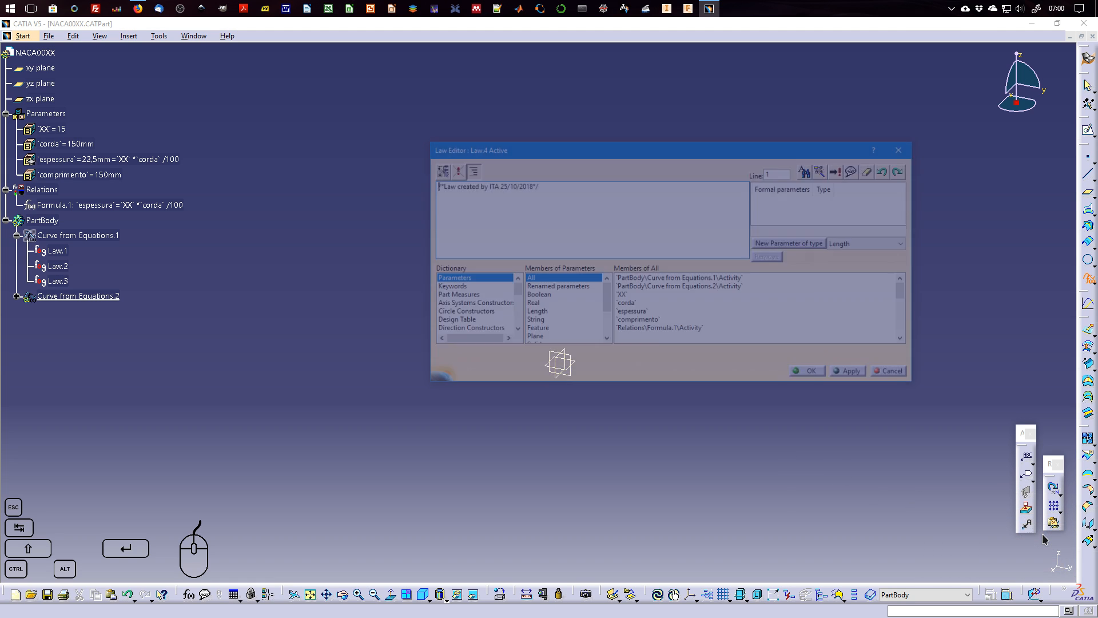
click(63, 268)
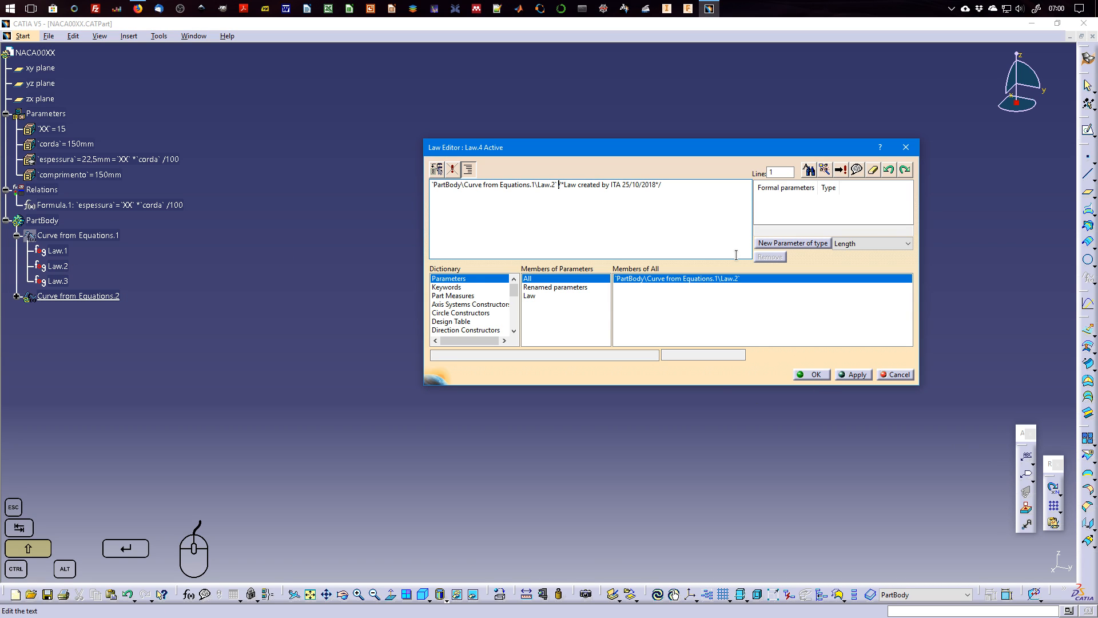
key(shift+Home)
key(BackSpace)
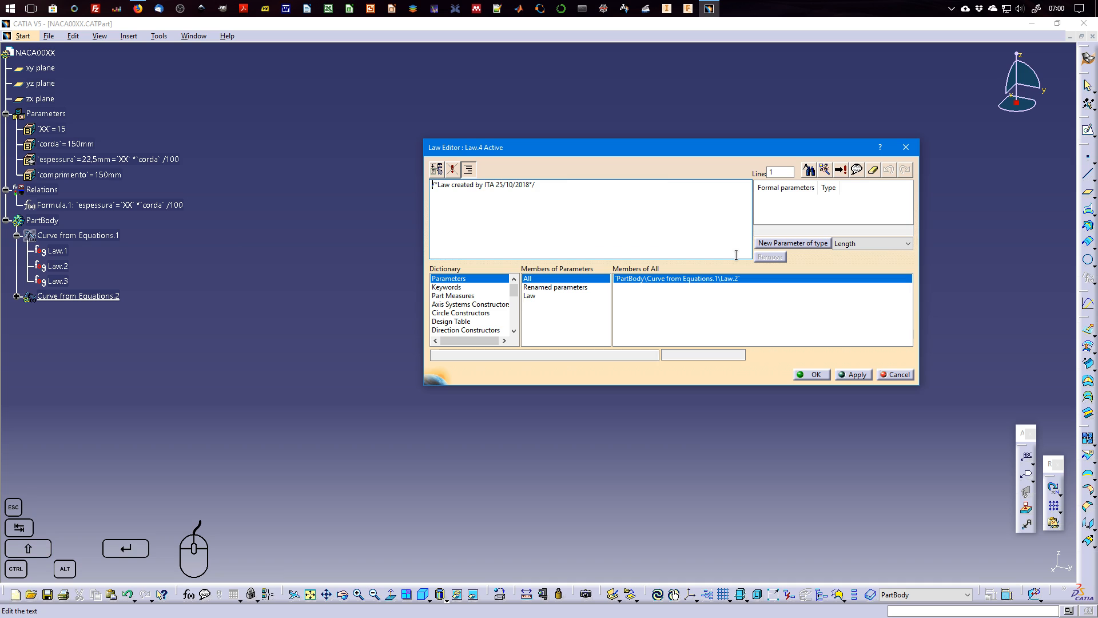
click(897, 375)
click(998, 563)
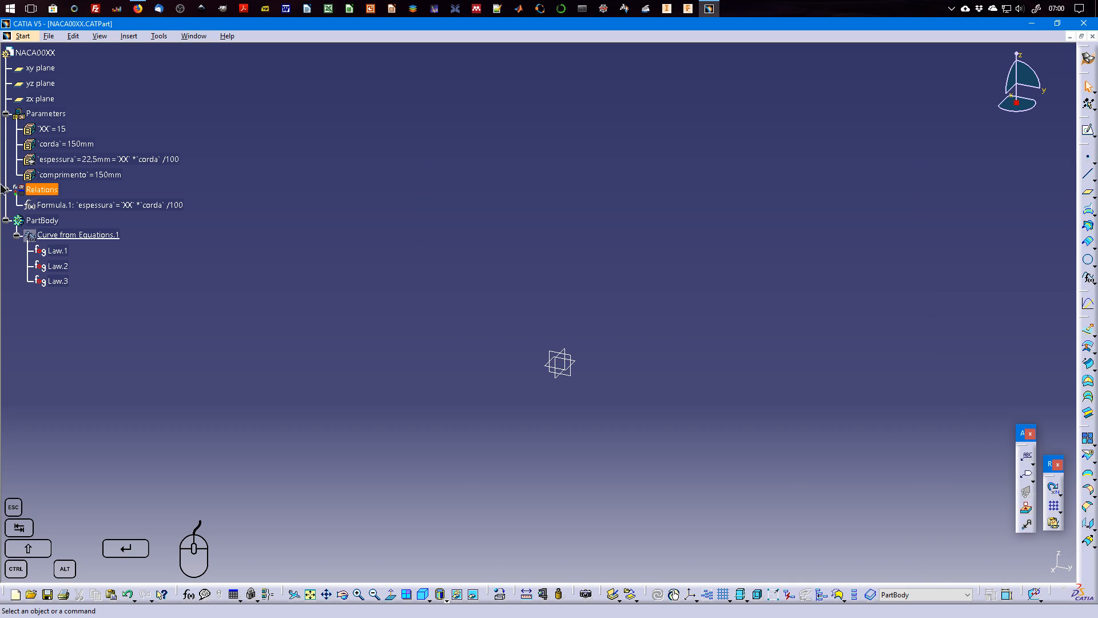
Copy the y equation line from Law.2 of Curve from Equations.1 and close the law unchanged.
double_click(58, 266)
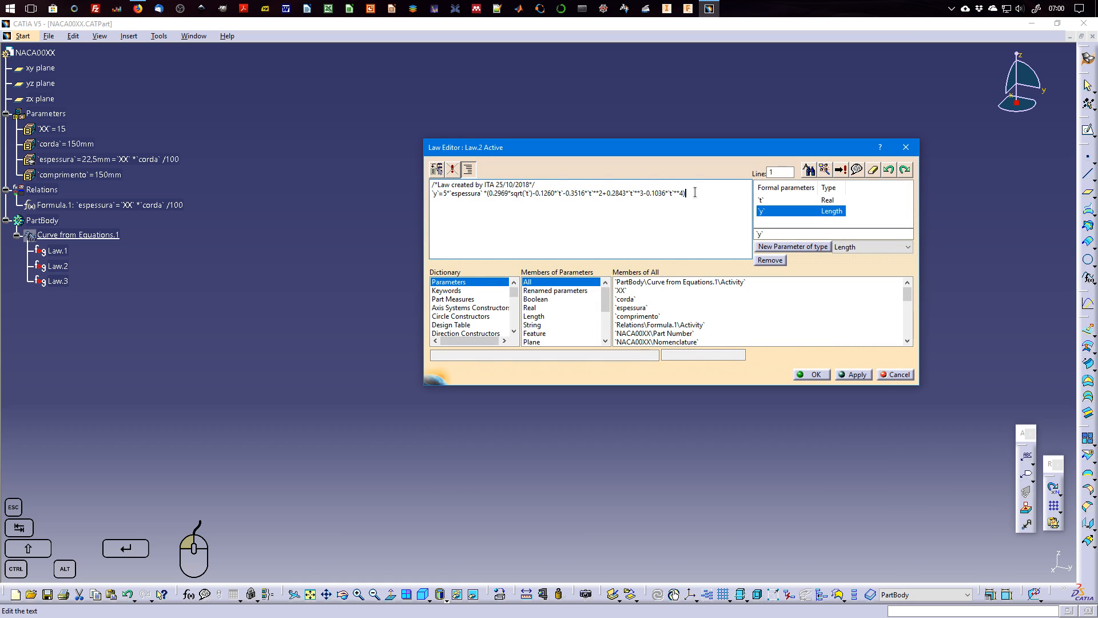
drag(695, 192, 428, 195)
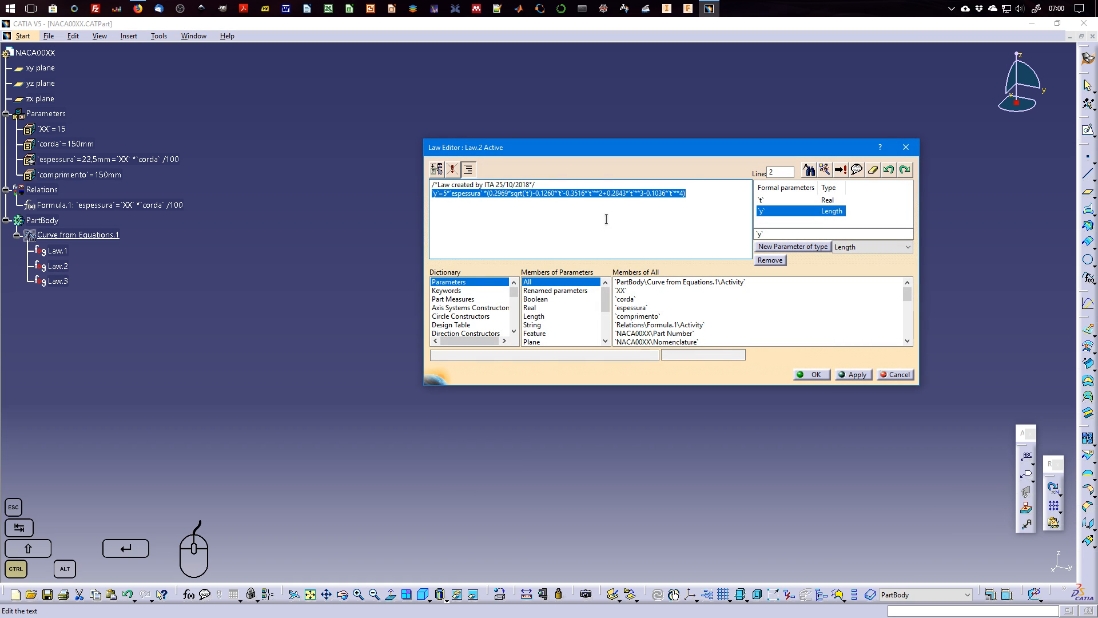
click(813, 374)
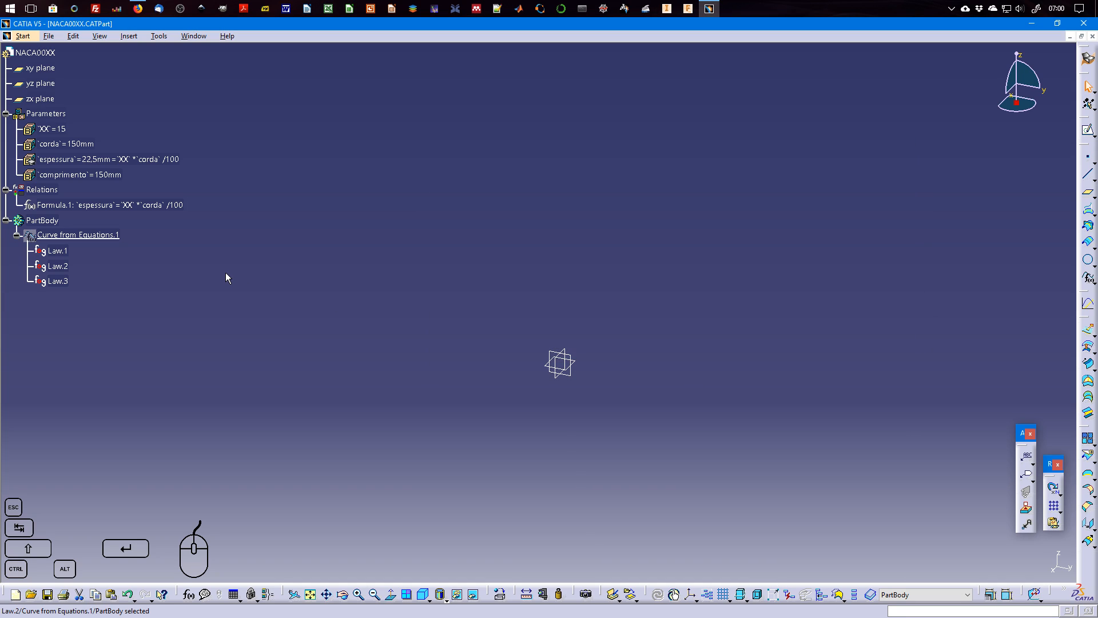
Start a second curve from equations, reusing Law.1 for X and Law.3 for Z.
click(1088, 278)
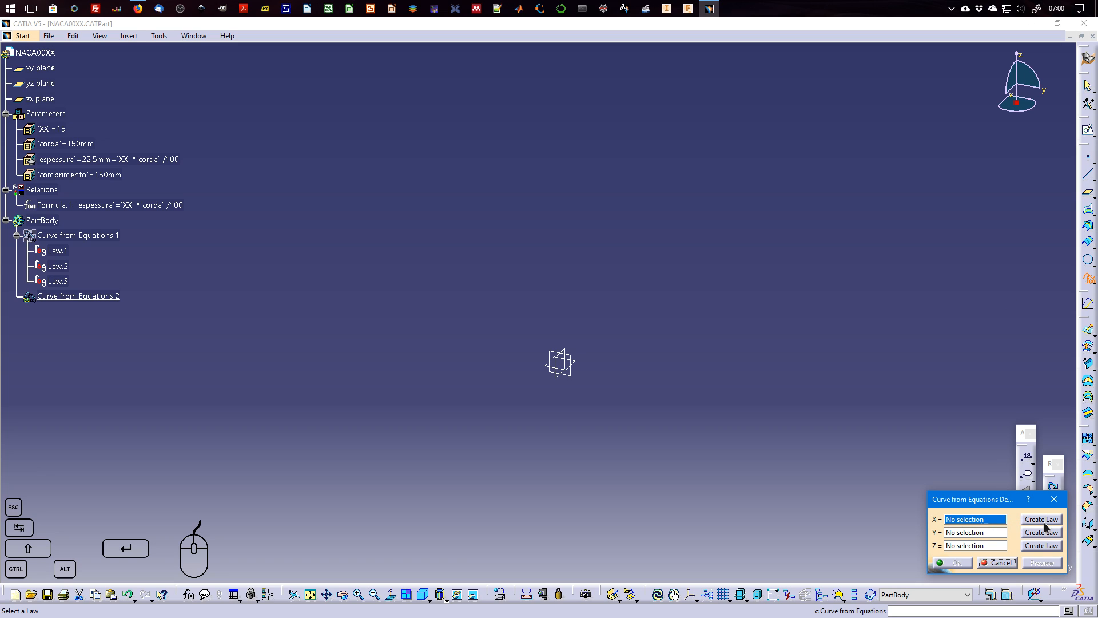
click(57, 251)
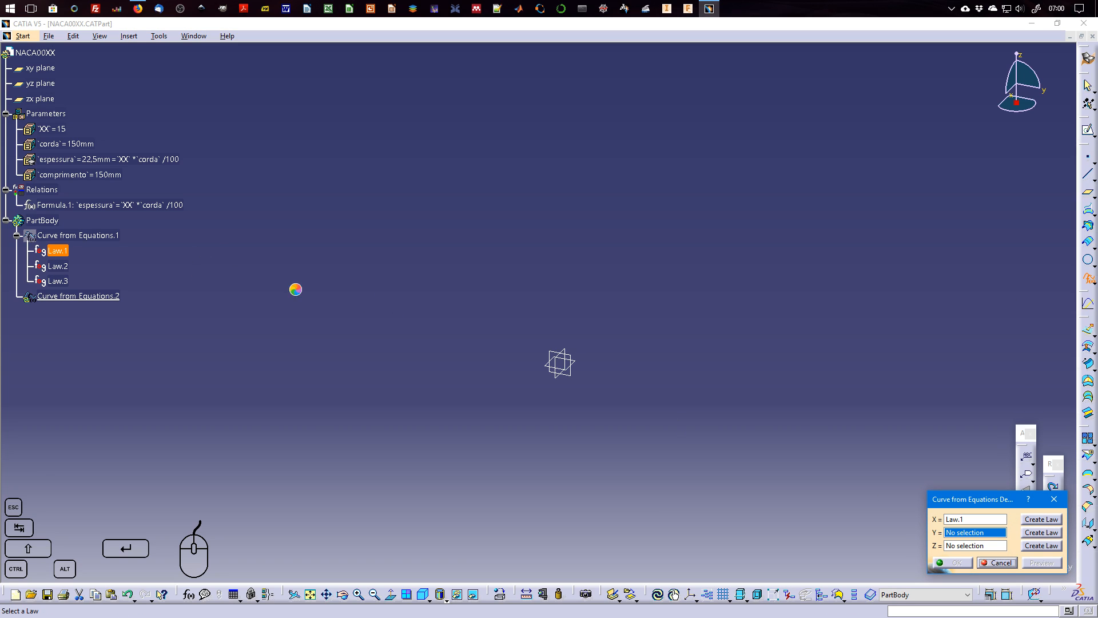
click(953, 545)
click(57, 281)
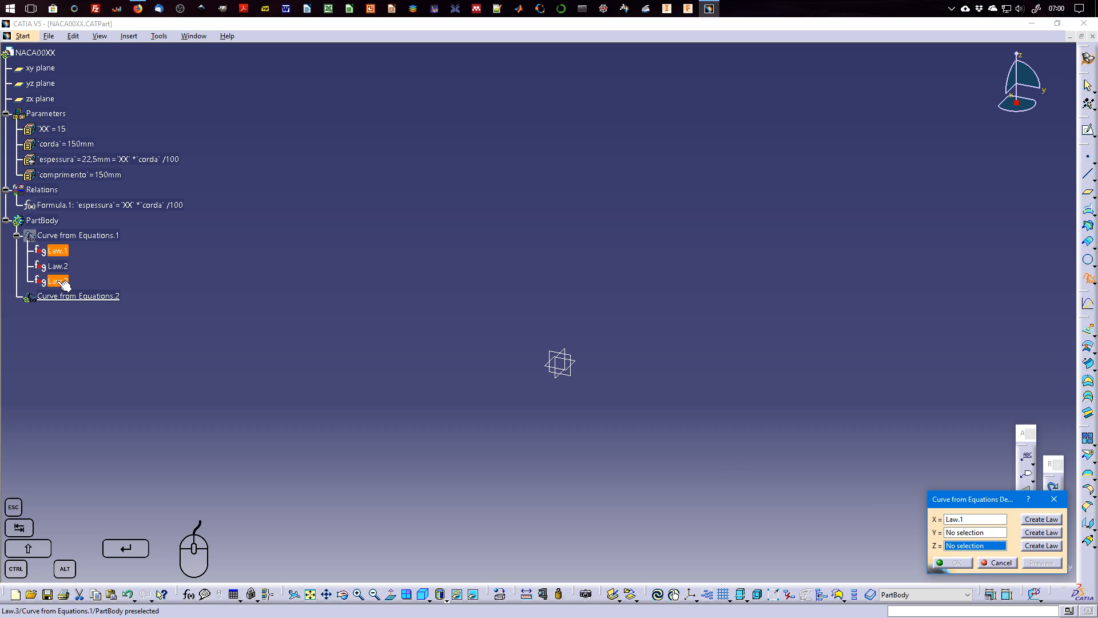
click(1041, 532)
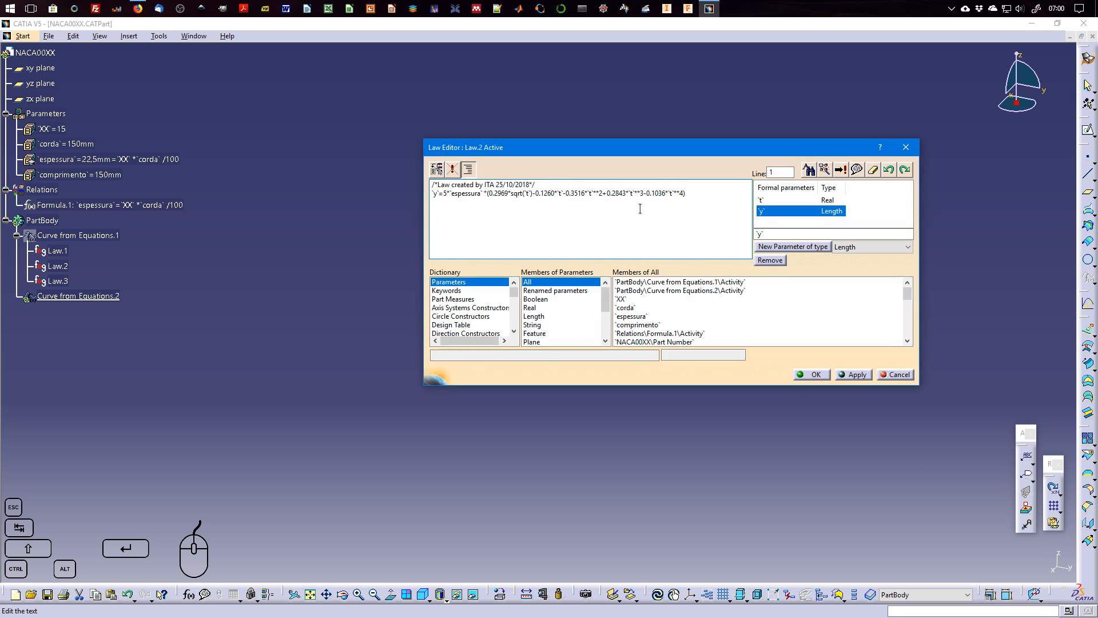
click(713, 195)
click(896, 375)
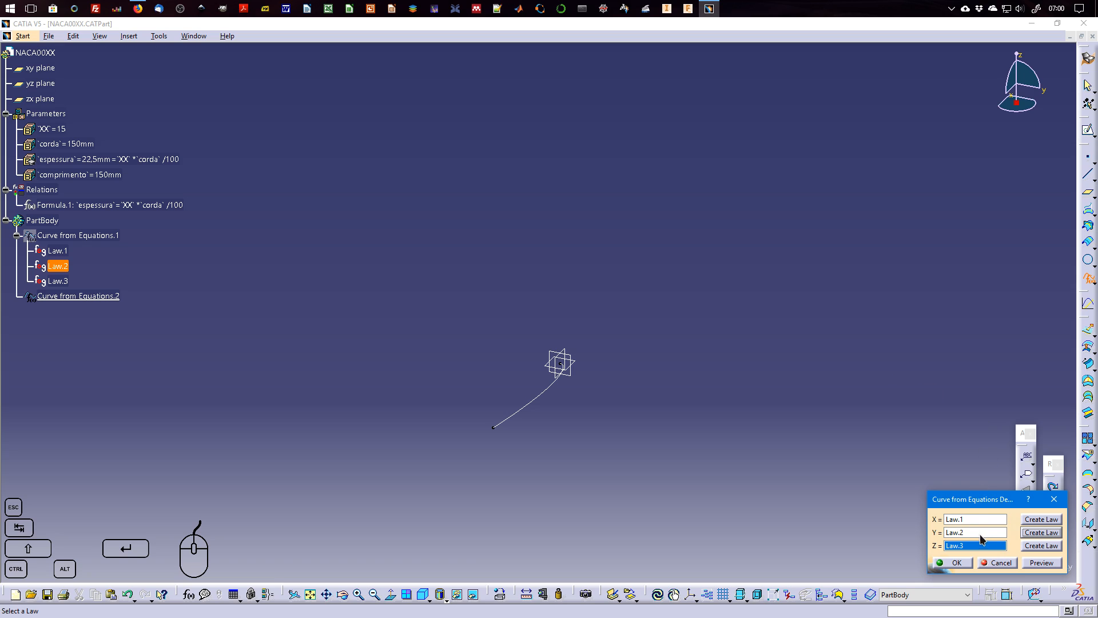
click(980, 534)
right_click(981, 533)
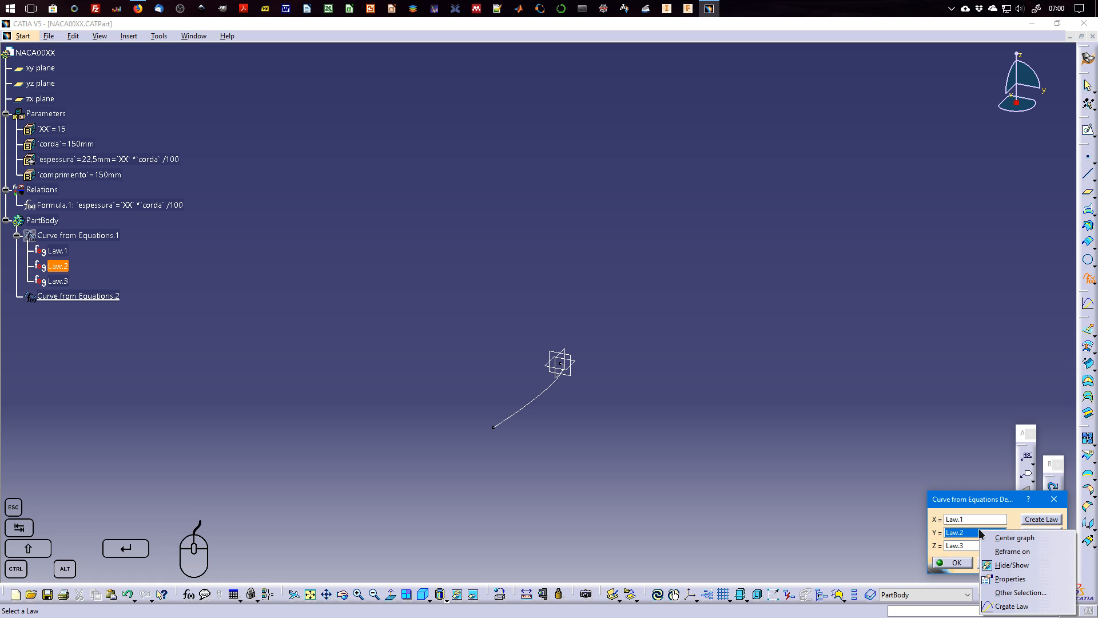
click(1011, 606)
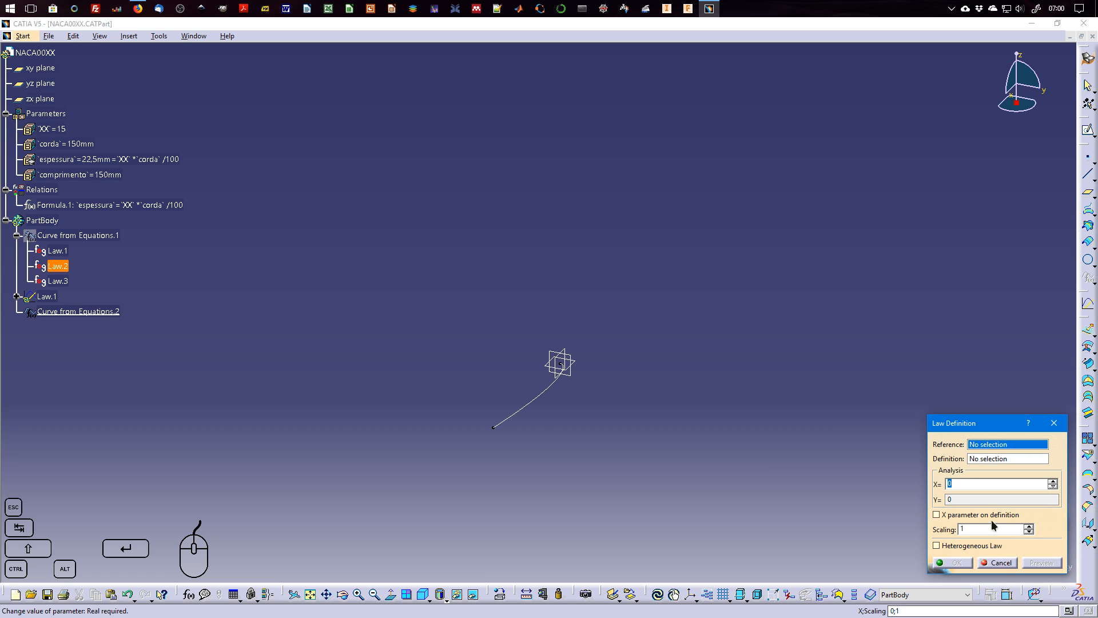
click(998, 562)
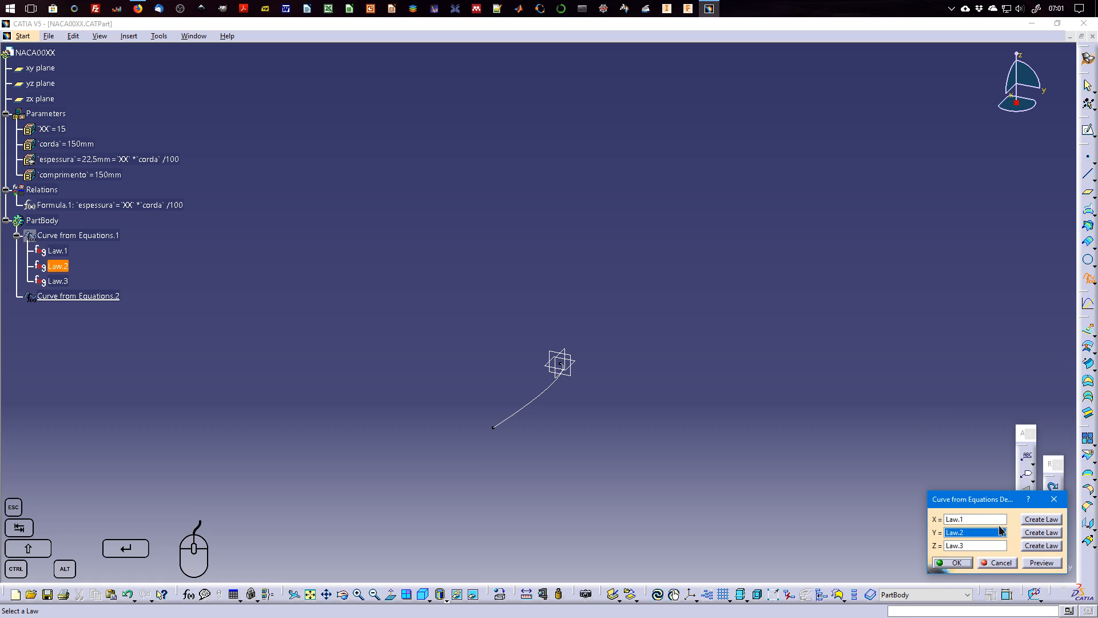
Create a new Y law, paste the copied y equation on its second line, and negate it so it begins 'y'=-5*'espessura'.
click(1042, 534)
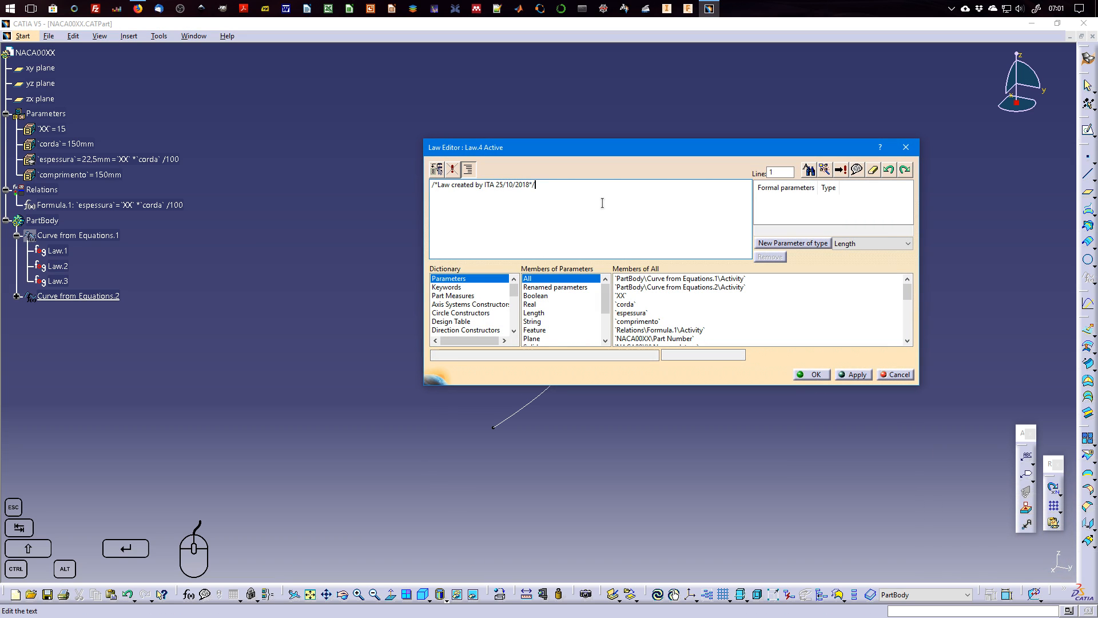
key(Return)
text(`y`=5*`espessura`*(0.2969*sqrt(`t`)-0.1260*`t`-0.3516*`t`**2+0.2843*`t`**3-0.1036*`t`**4))
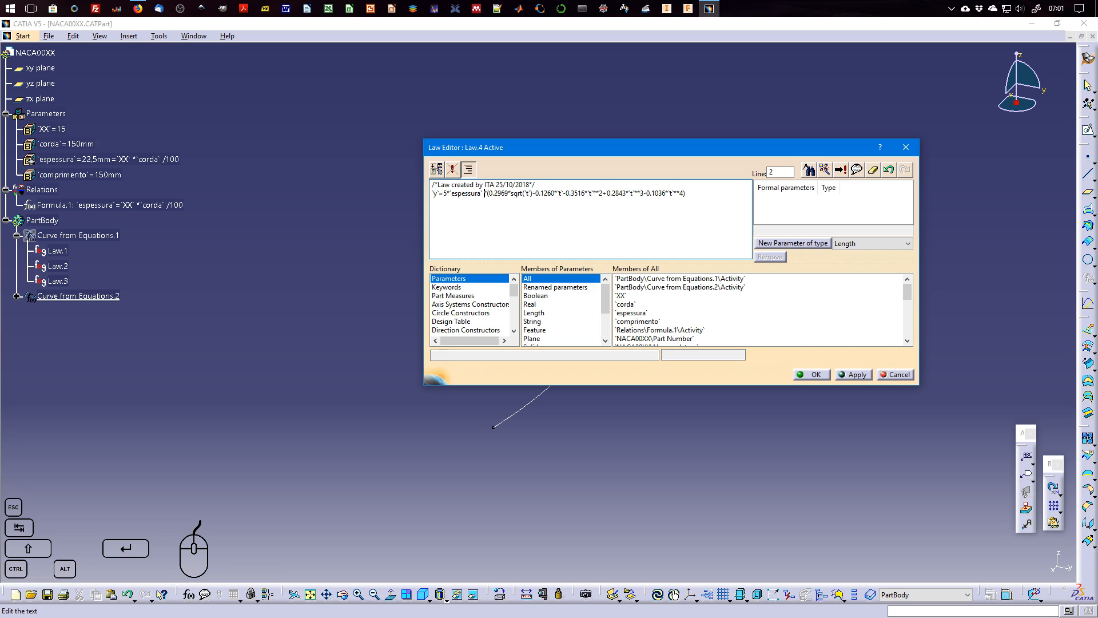
click(483, 193)
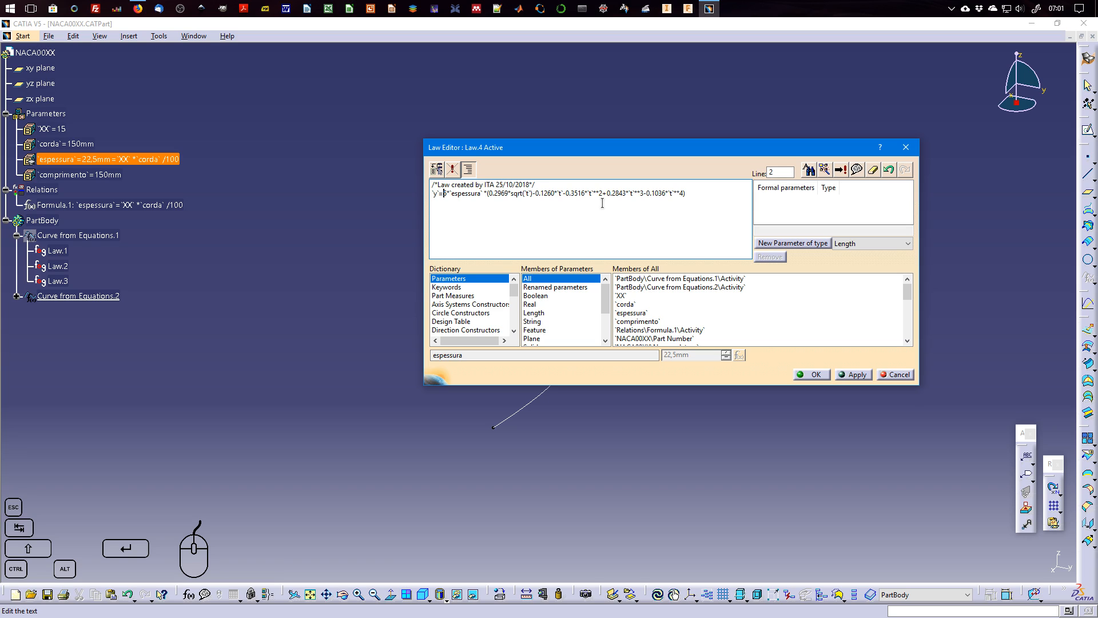
text(-)
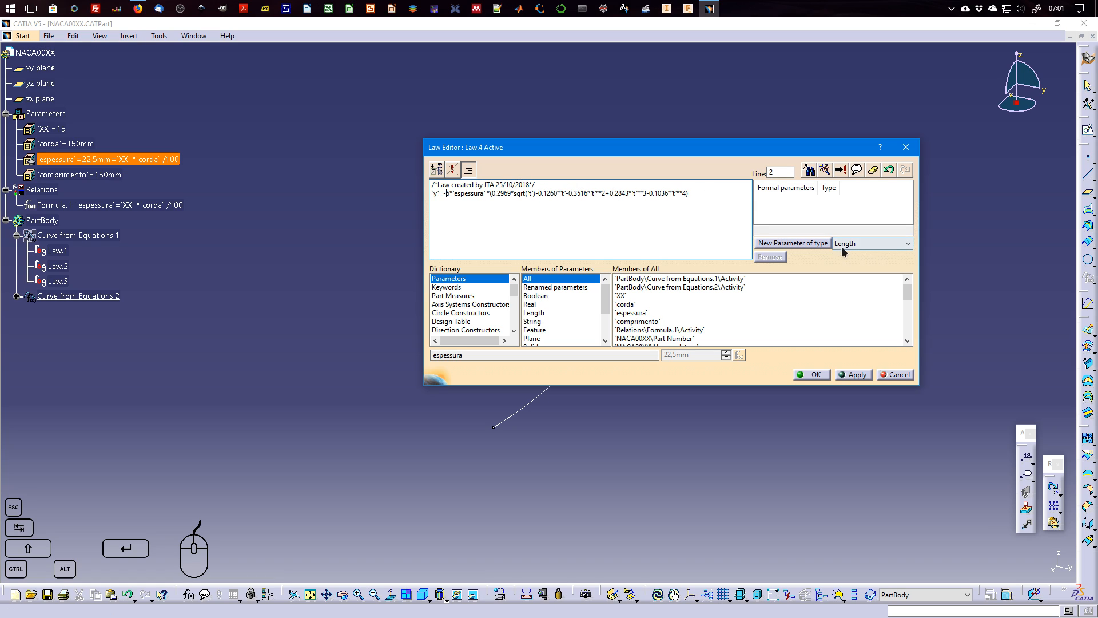
Add one formal parameter of type Real and one of type Length to the new law.
click(907, 243)
scroll(864, 286, up, 3)
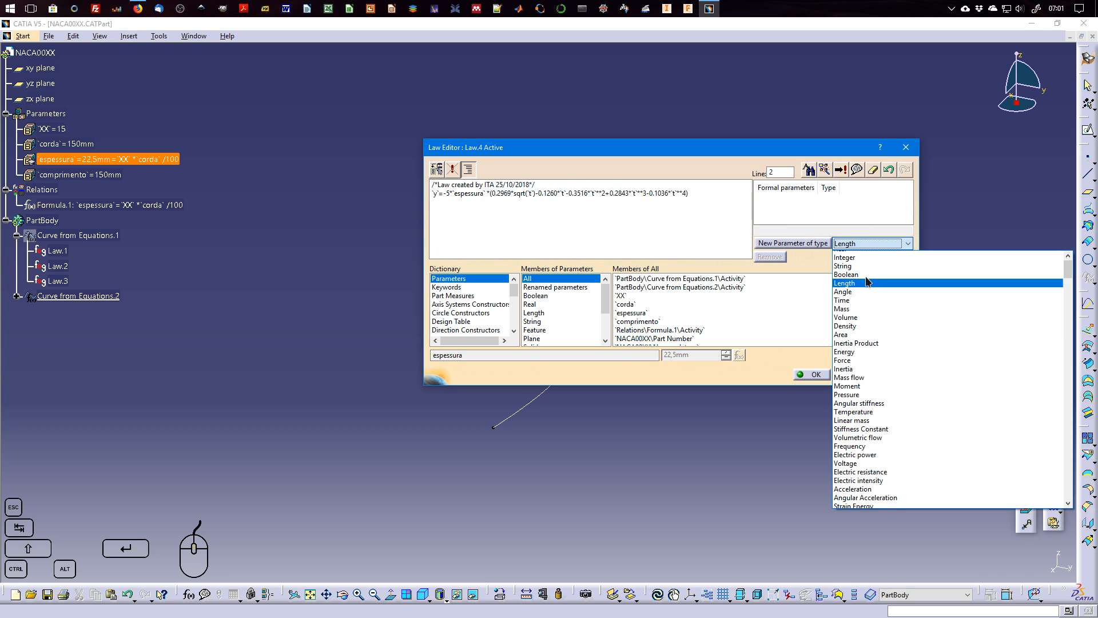
click(862, 253)
click(809, 242)
click(863, 242)
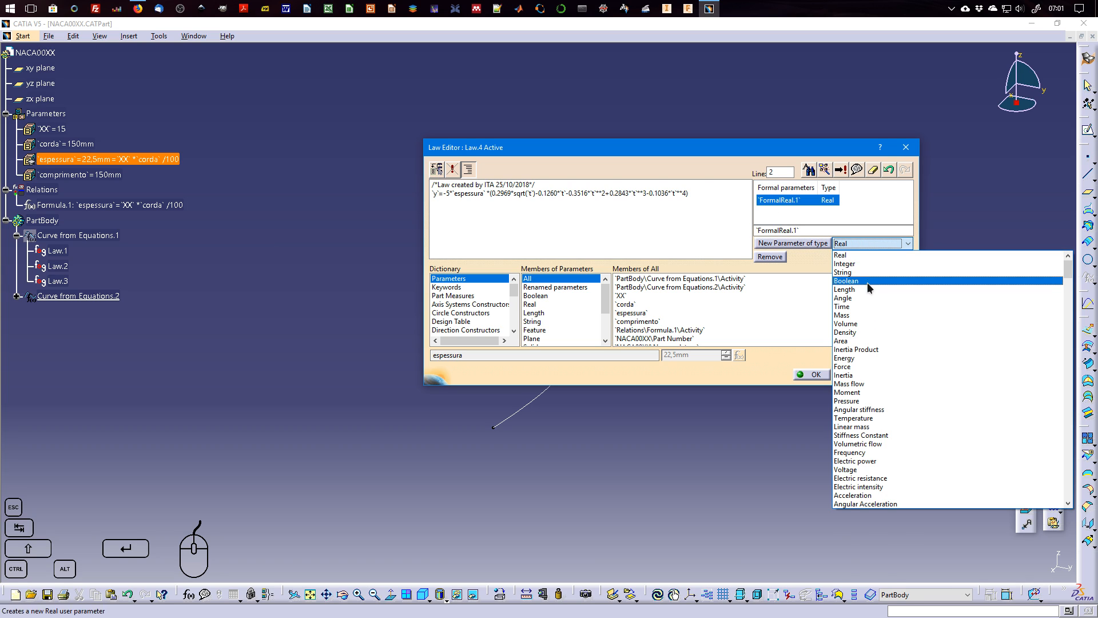
click(860, 283)
click(793, 243)
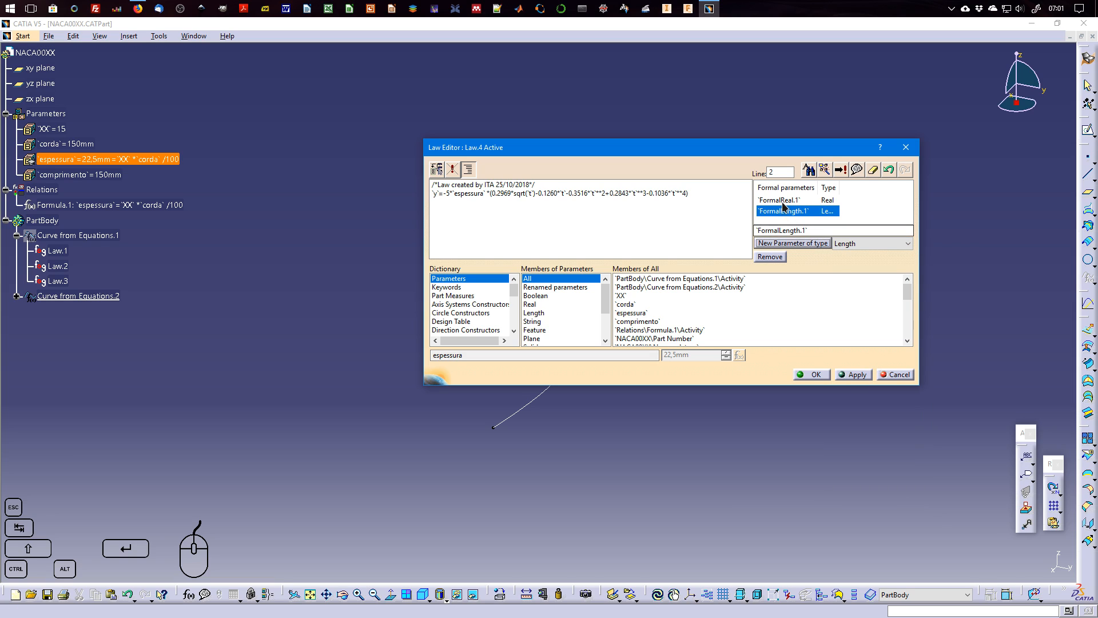
Rename the Real formal parameter to t and the Length one to y, then accept the law and the second curve.
click(781, 200)
text(t)
click(796, 210)
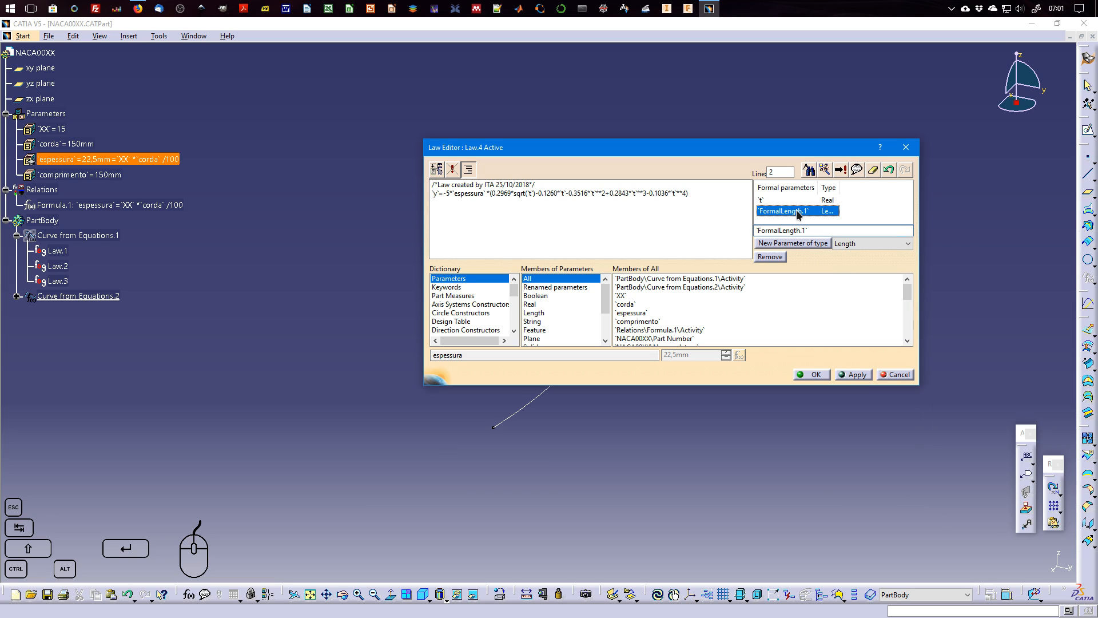
key(BackSpace)
text(y)
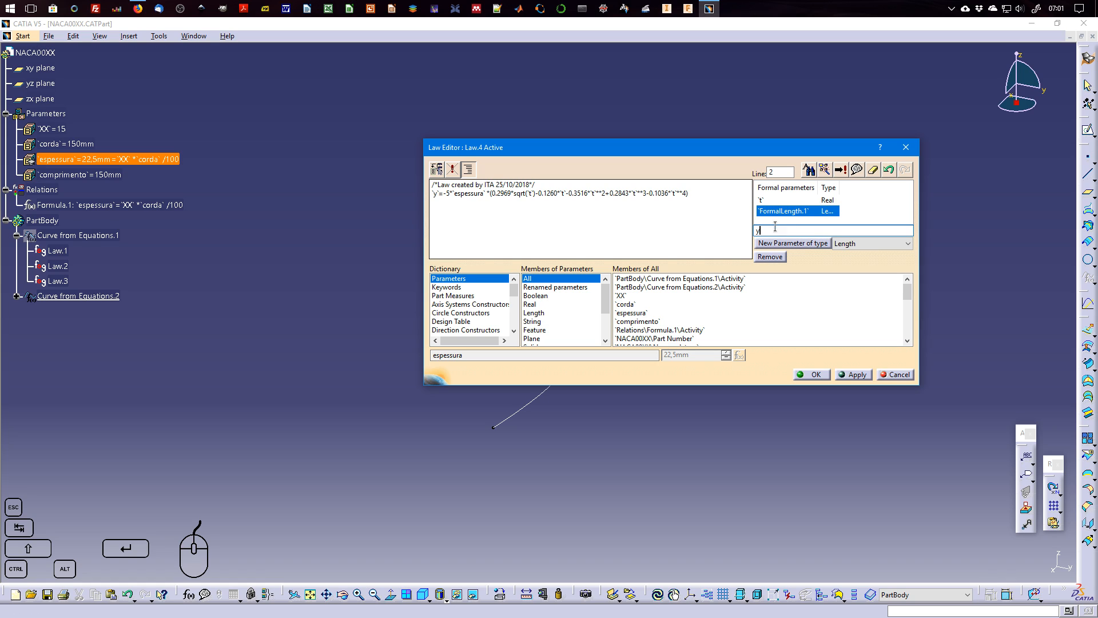
key(Return)
click(814, 375)
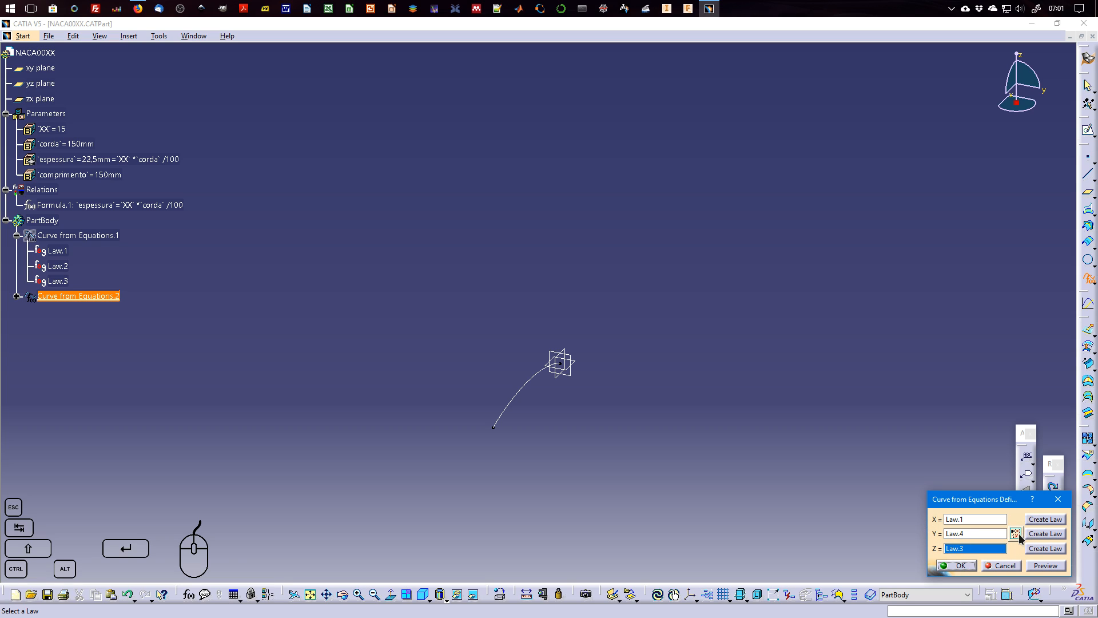
click(961, 566)
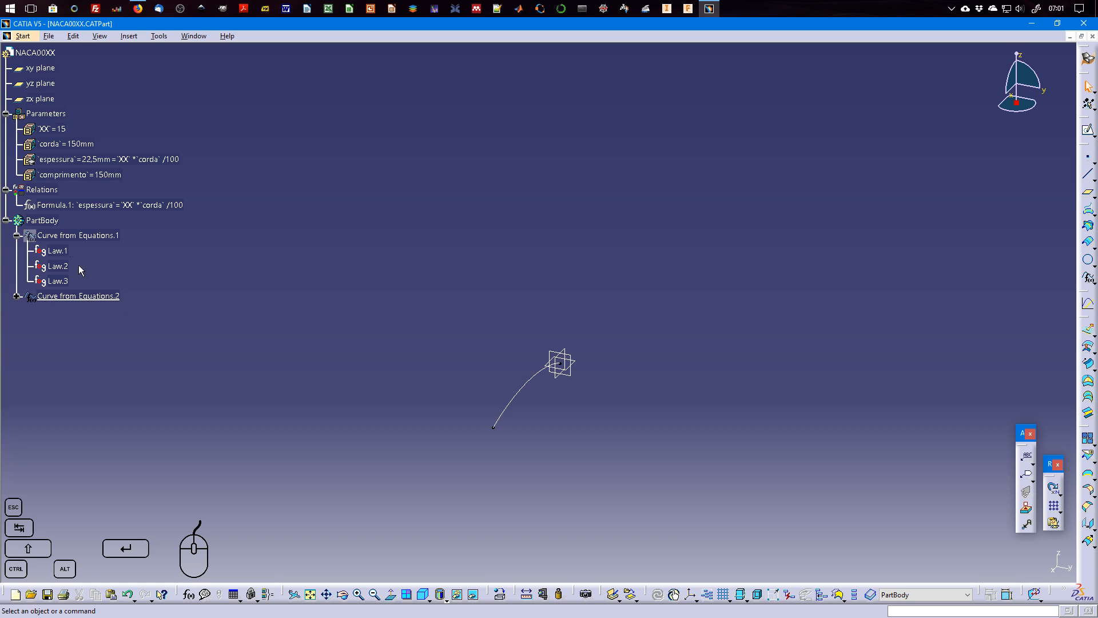
Show the hidden Curve from Equations.1.
right_click(62, 236)
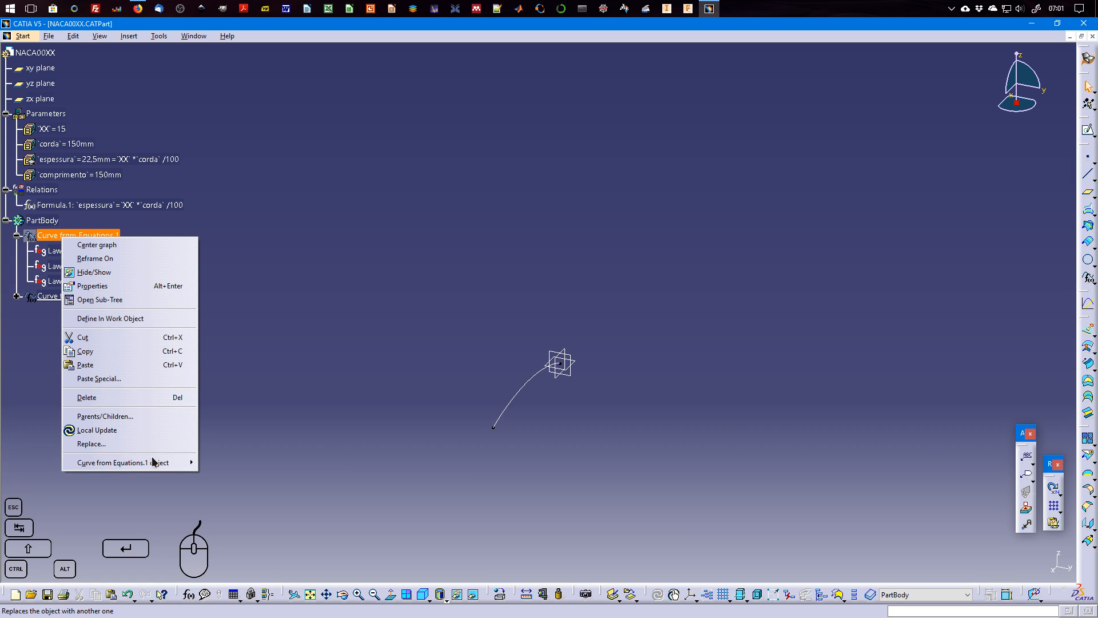
mouse_move(153, 463)
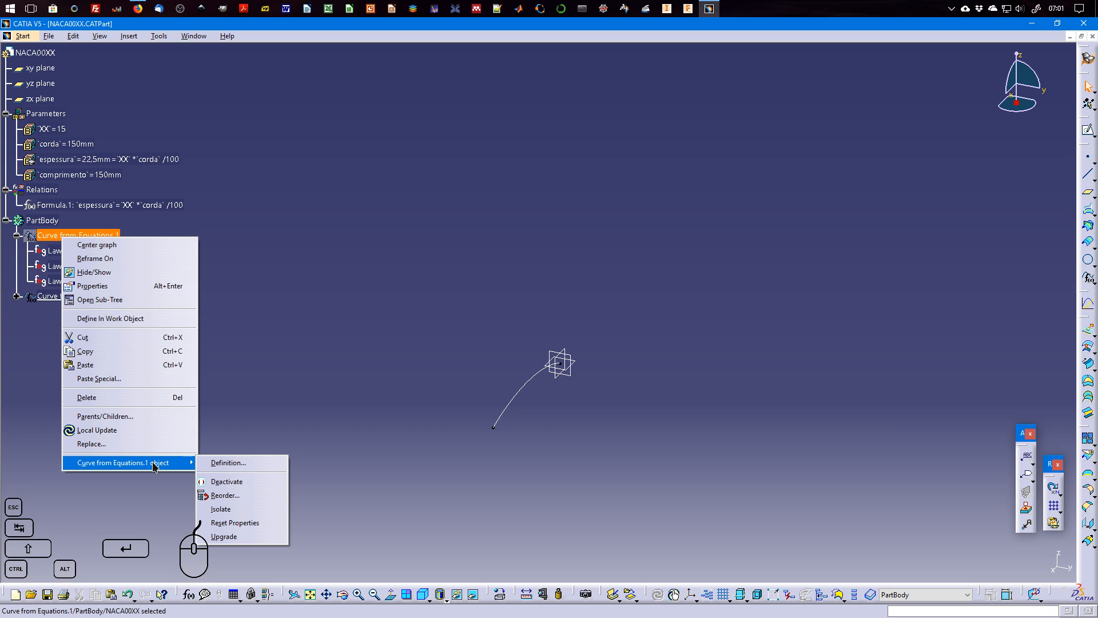
click(116, 273)
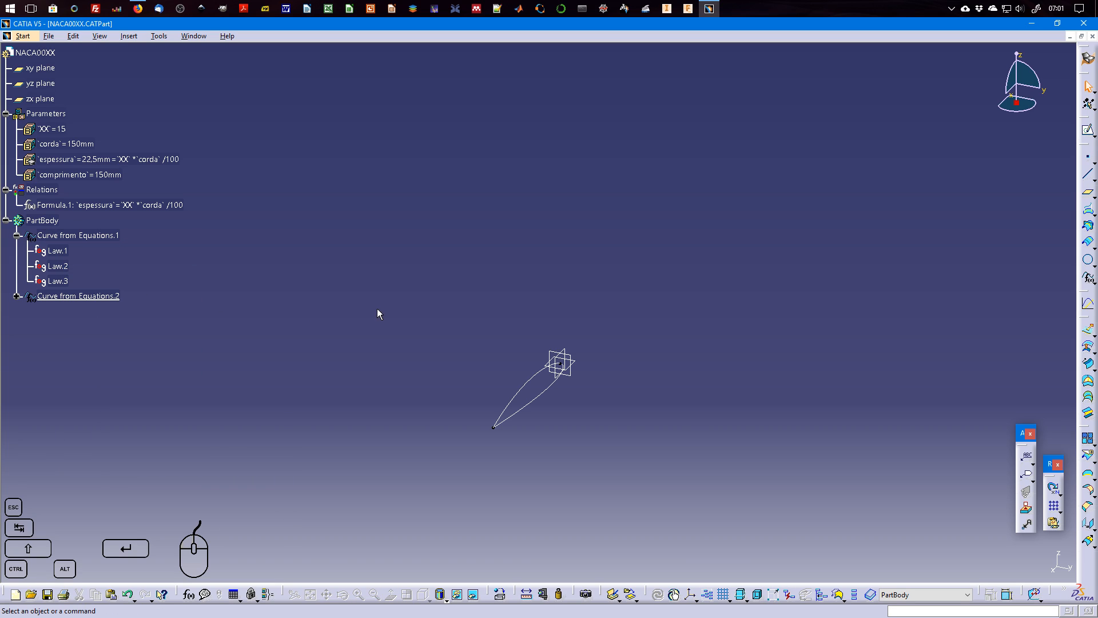
Join Curve from Equations.1 and Curve from Equations.2 into one closed airfoil profile.
middle_drag(688, 429, 617, 313)
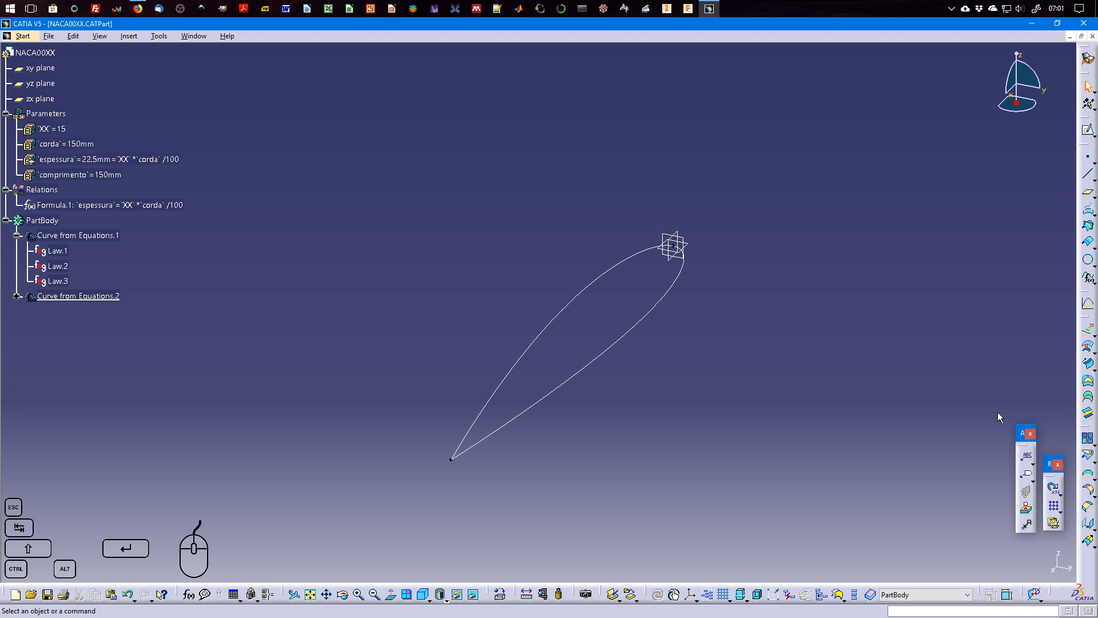
click(1089, 439)
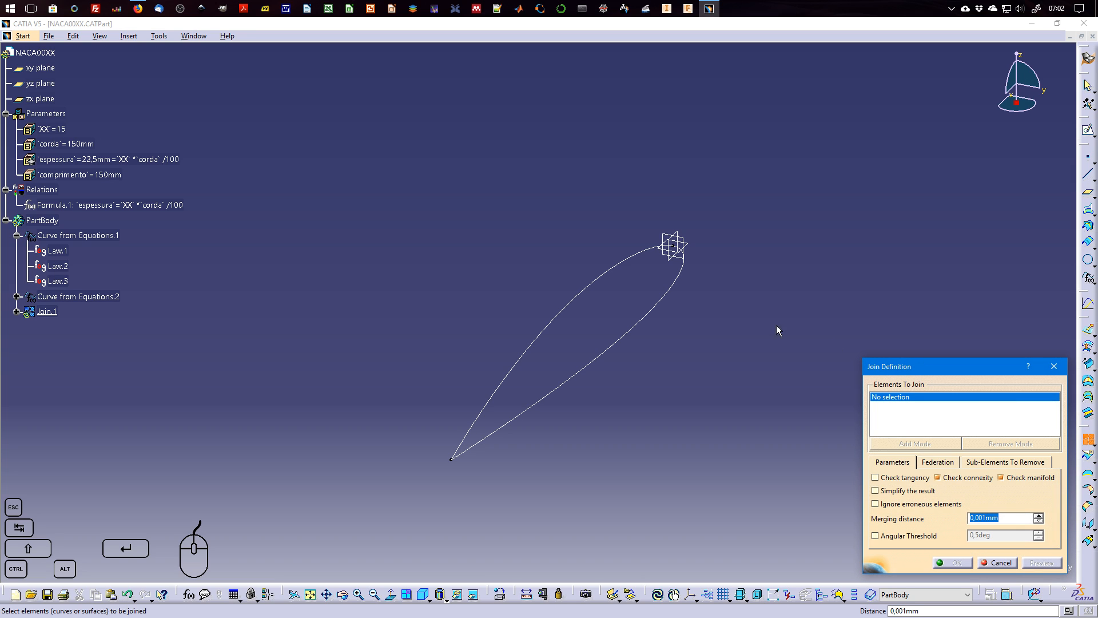
click(674, 289)
click(632, 268)
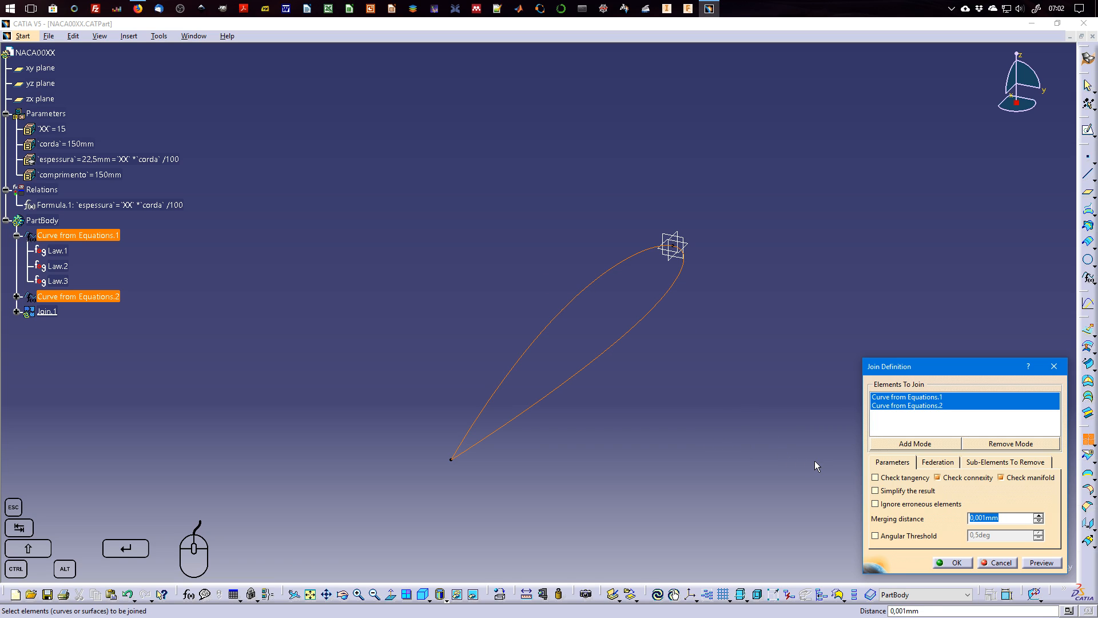
click(1039, 564)
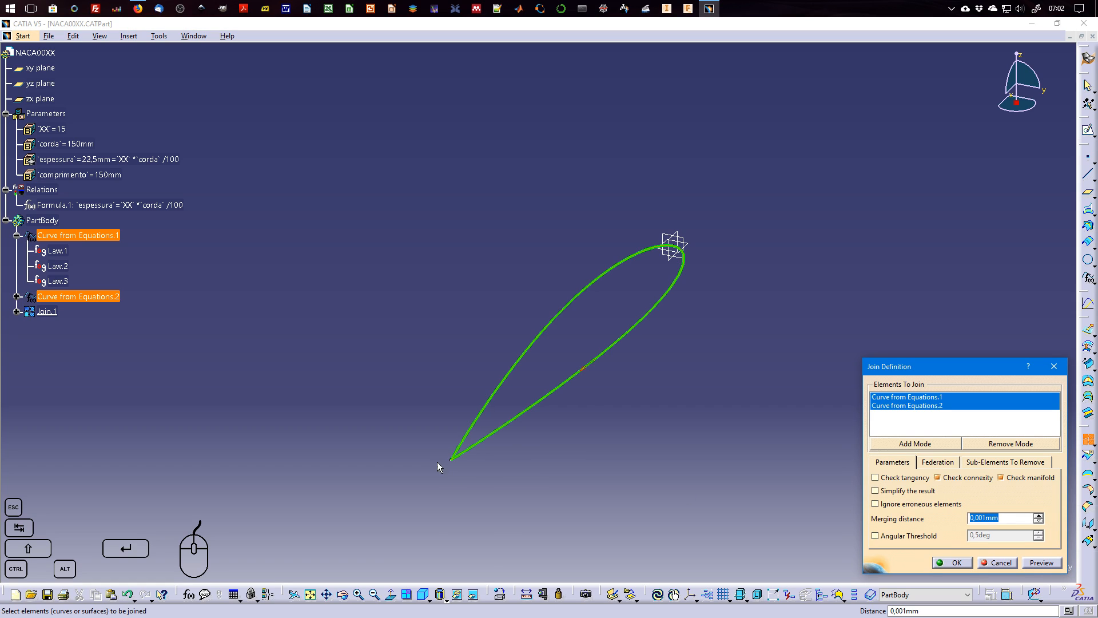
click(950, 563)
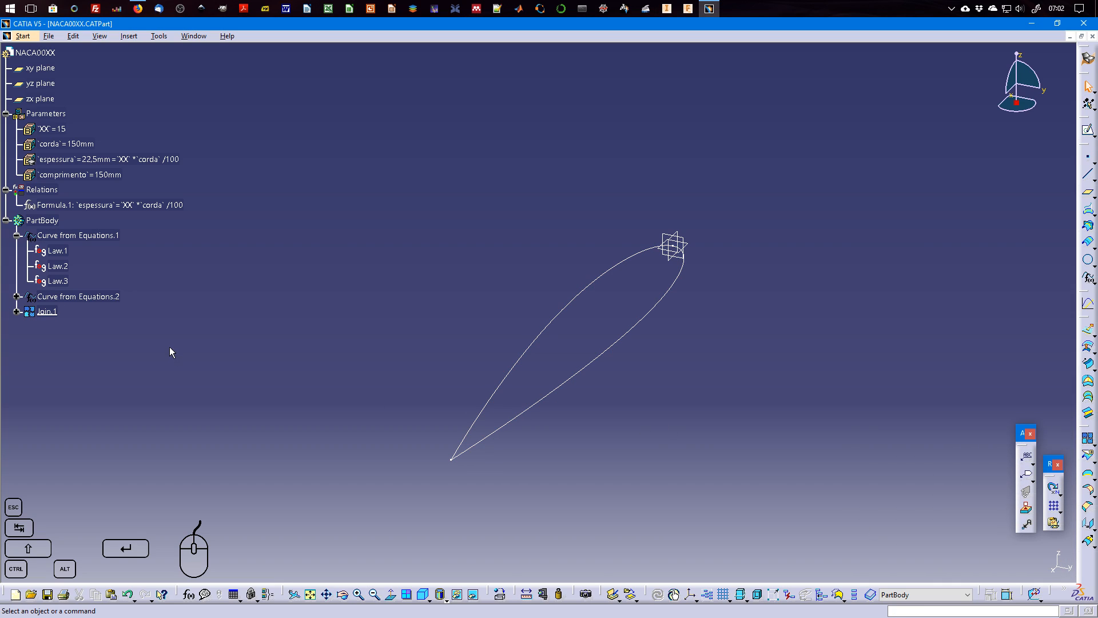
Collapse Curve from Equations.1 in the tree, select Join.1, and switch to the Part Design workbench.
click(18, 235)
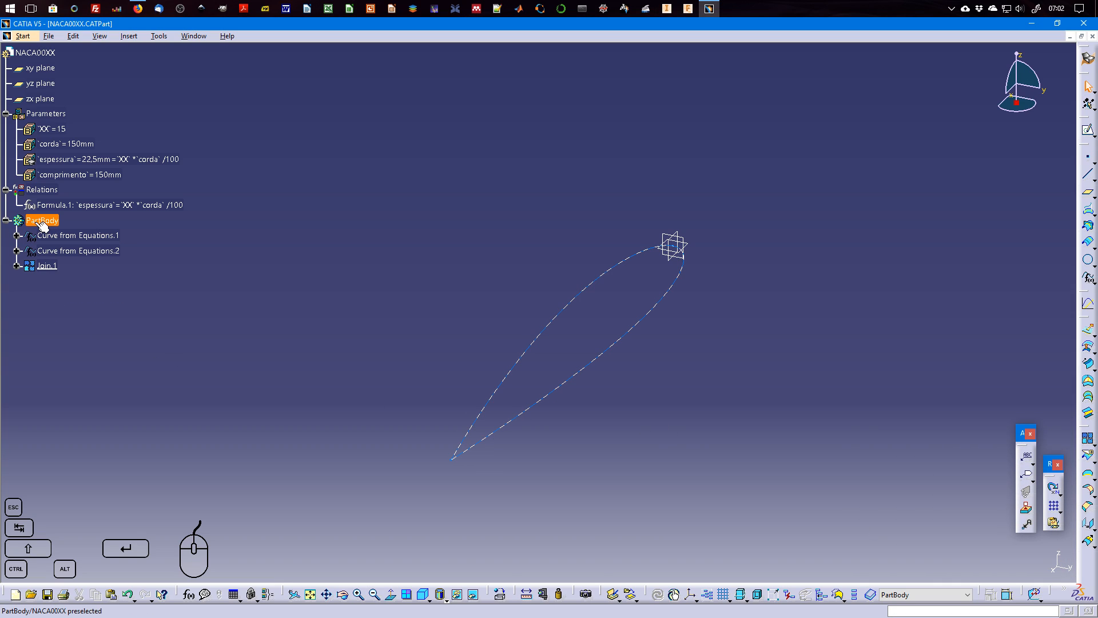
click(46, 267)
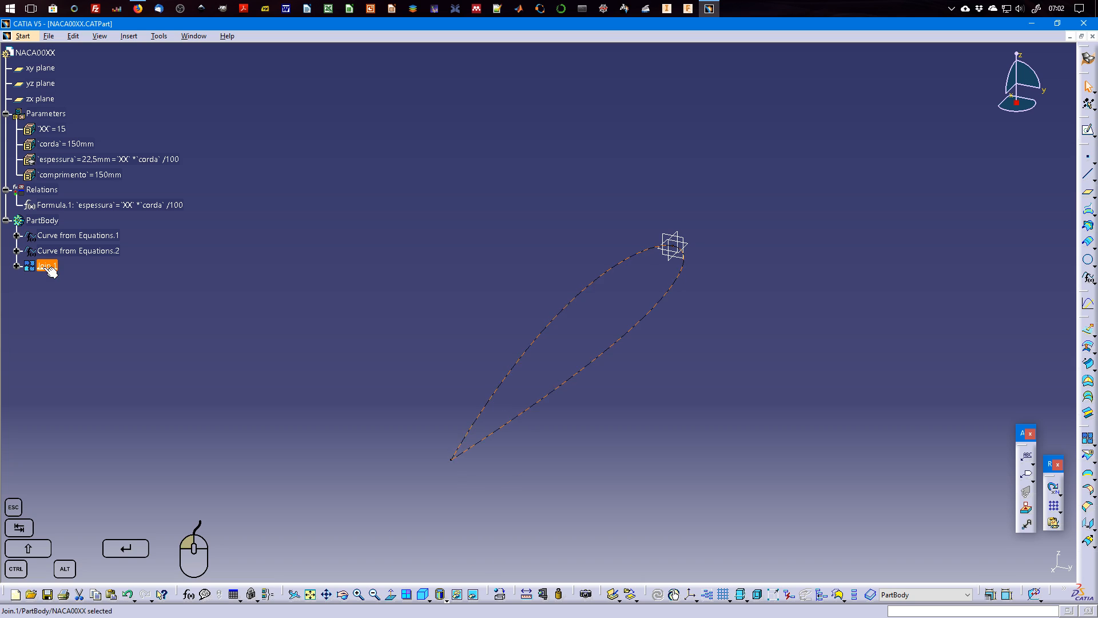
click(23, 36)
mouse_move(63, 82)
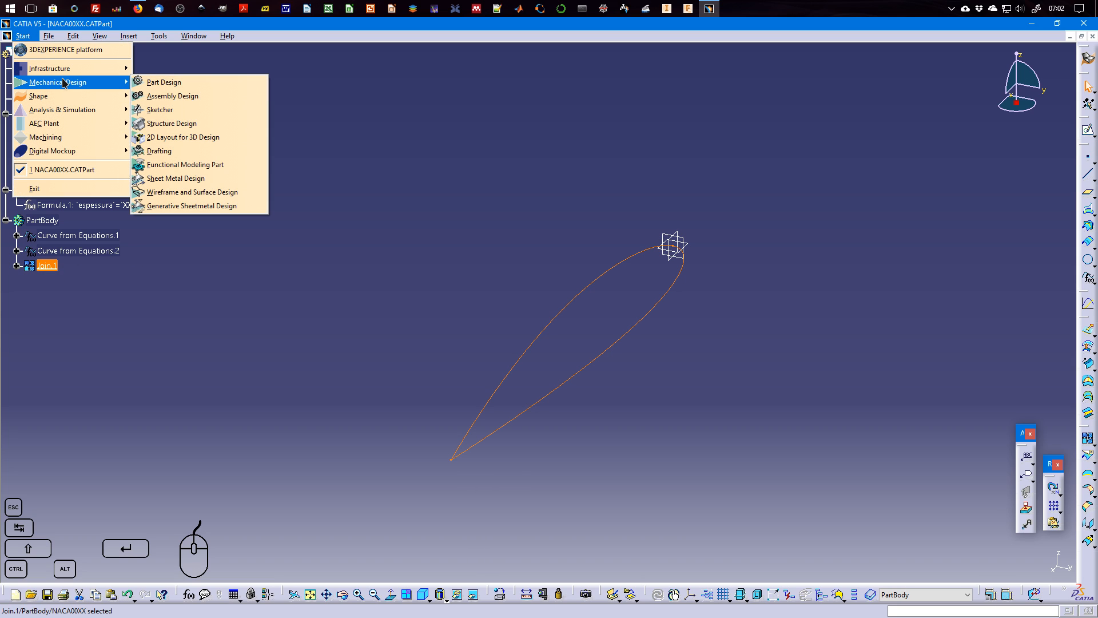
click(172, 82)
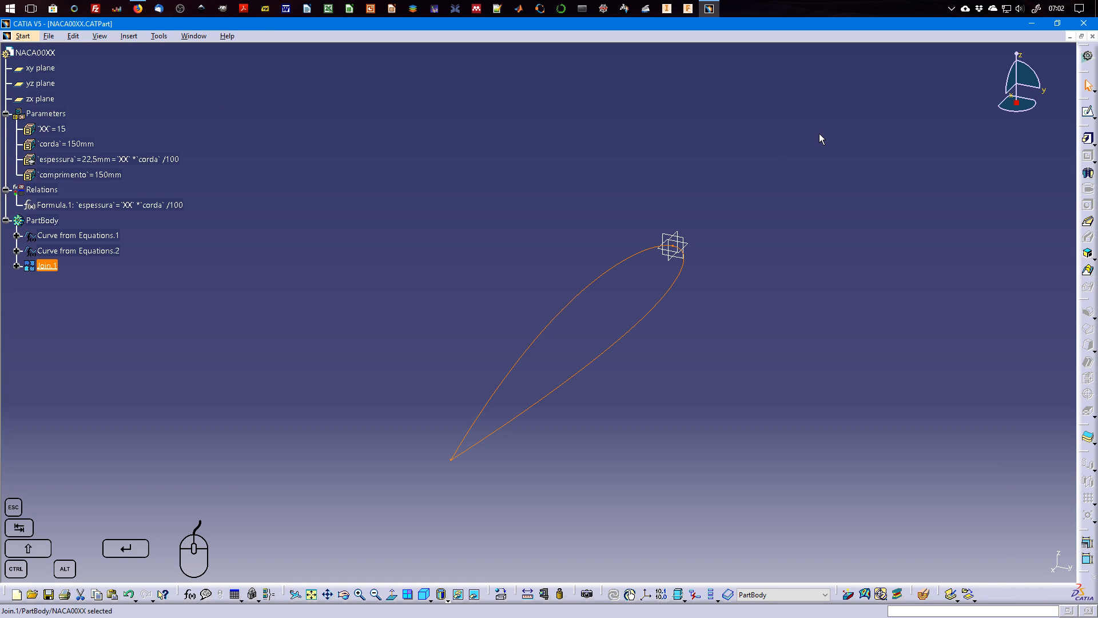
Pad the Join.1 profile with its first-limit length driven by a formula equal to the comprimento parameter.
click(1087, 139)
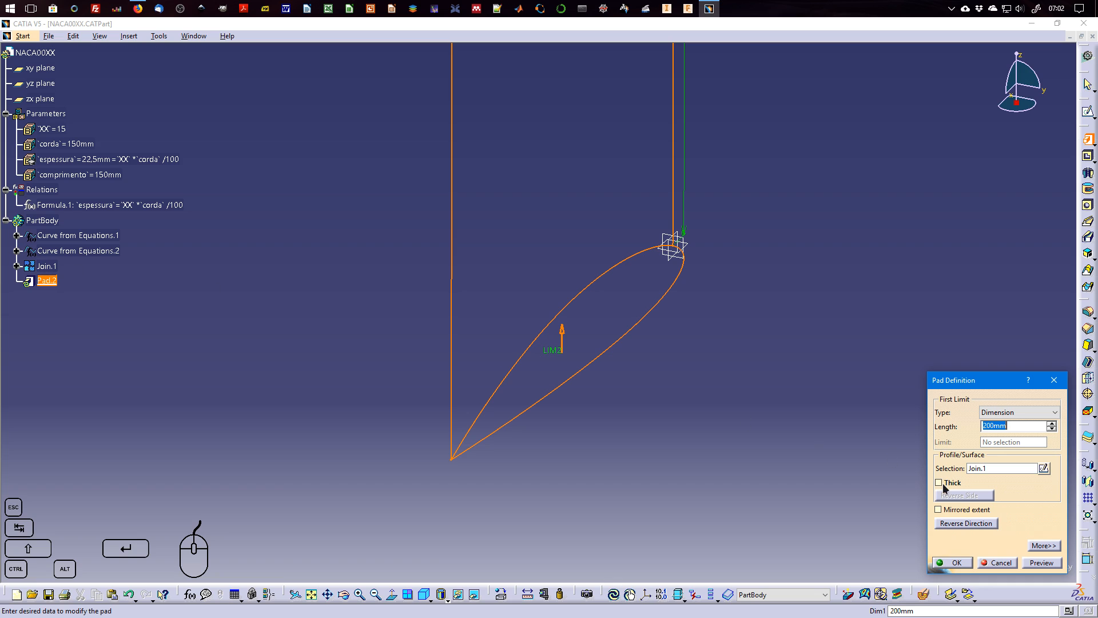
middle_drag(744, 416, 722, 509)
right_click(1016, 428)
click(1021, 441)
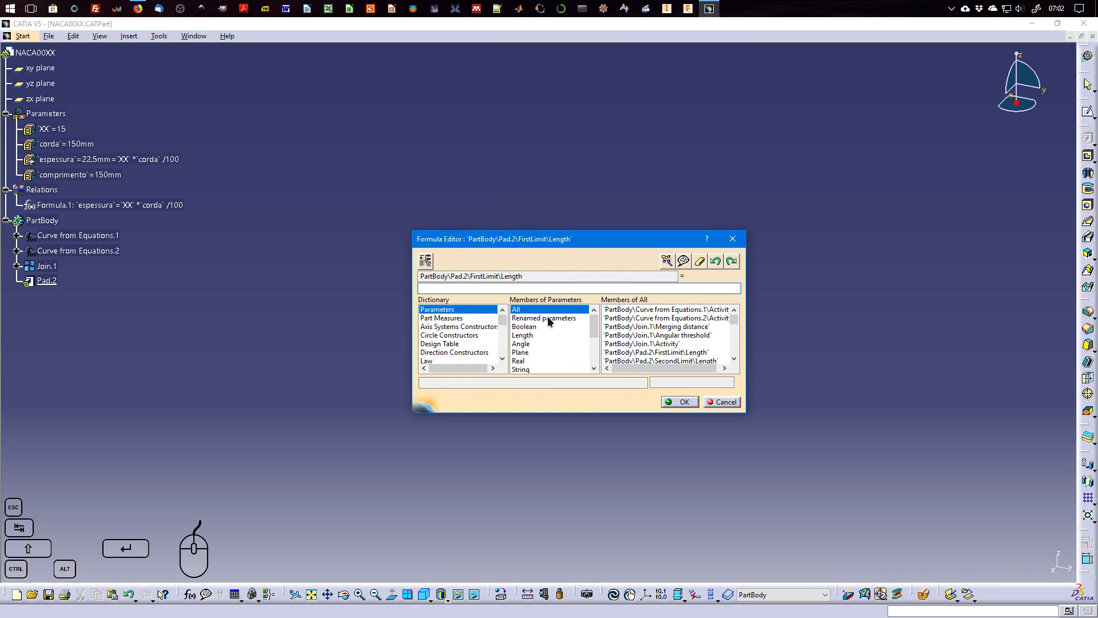
click(89, 177)
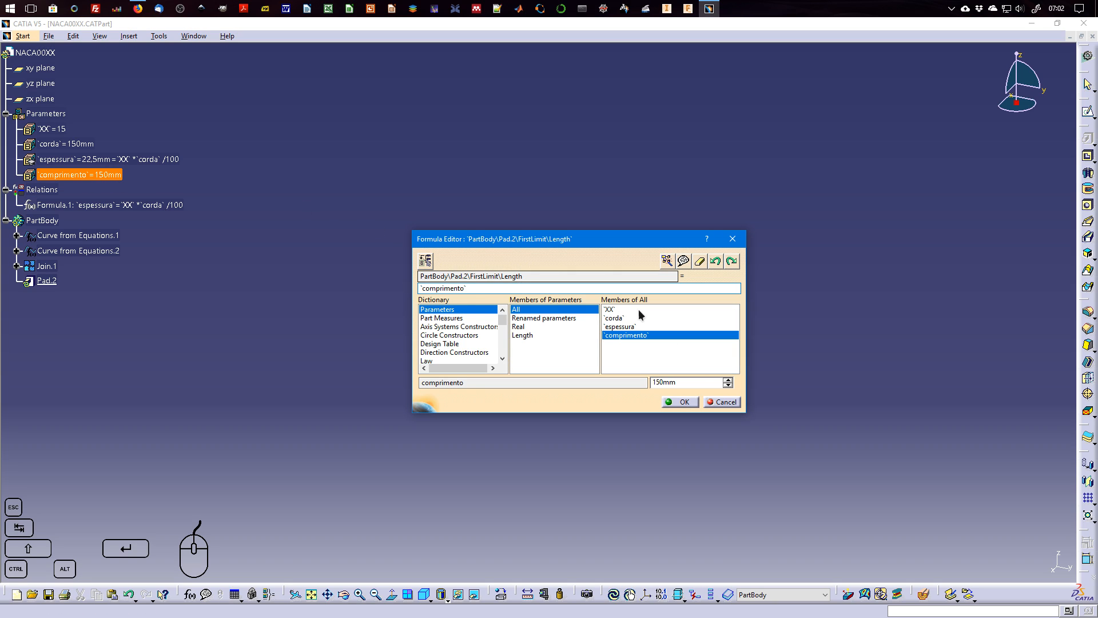
click(679, 403)
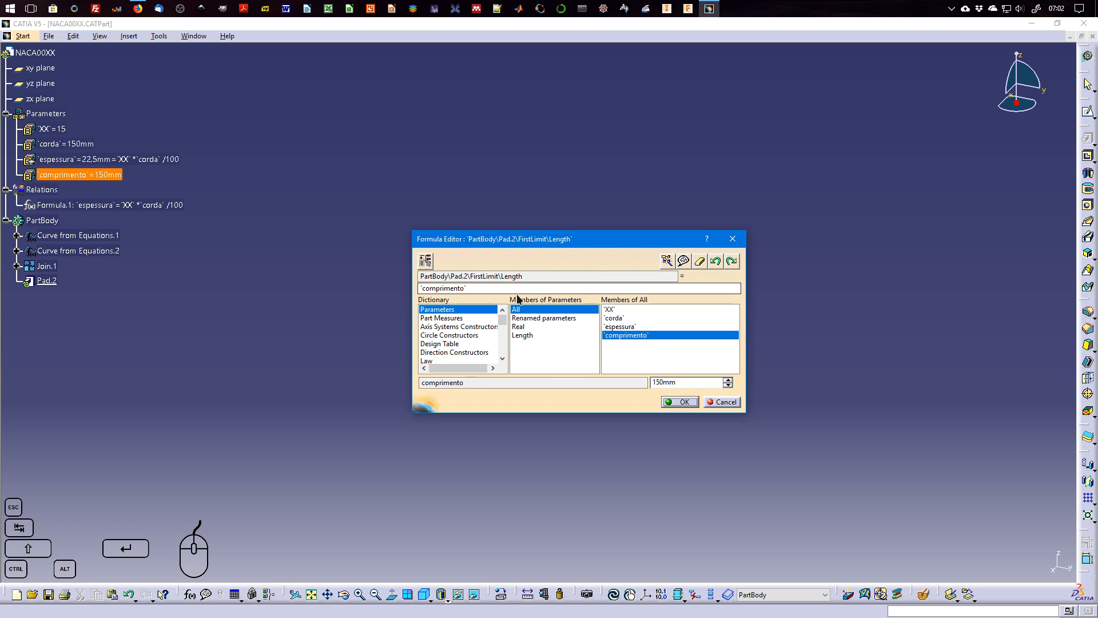
click(680, 402)
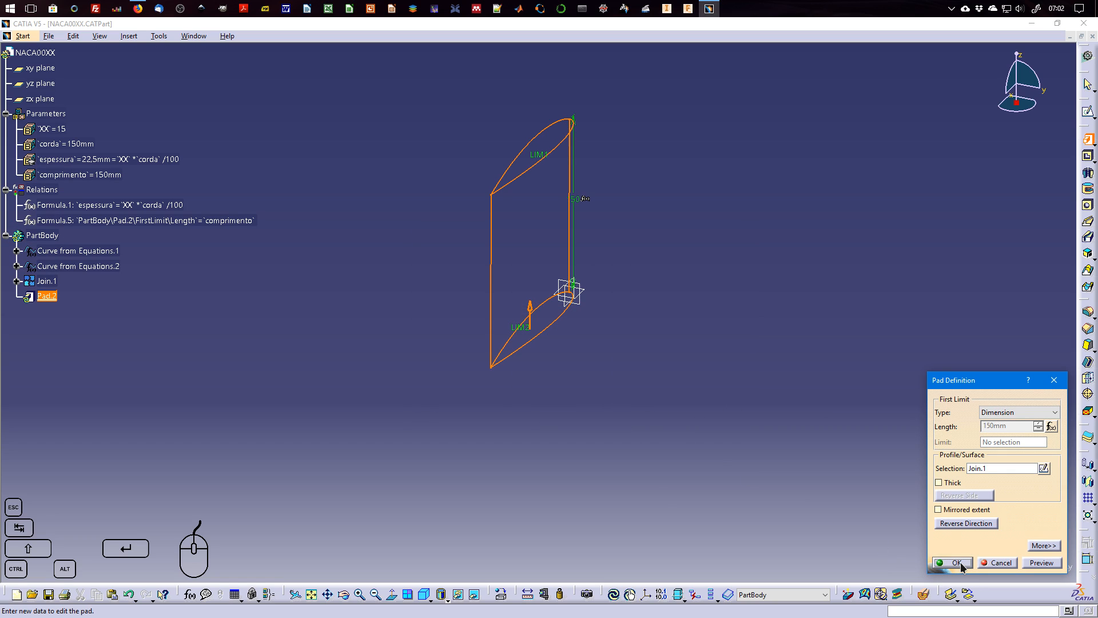
click(1040, 563)
click(952, 563)
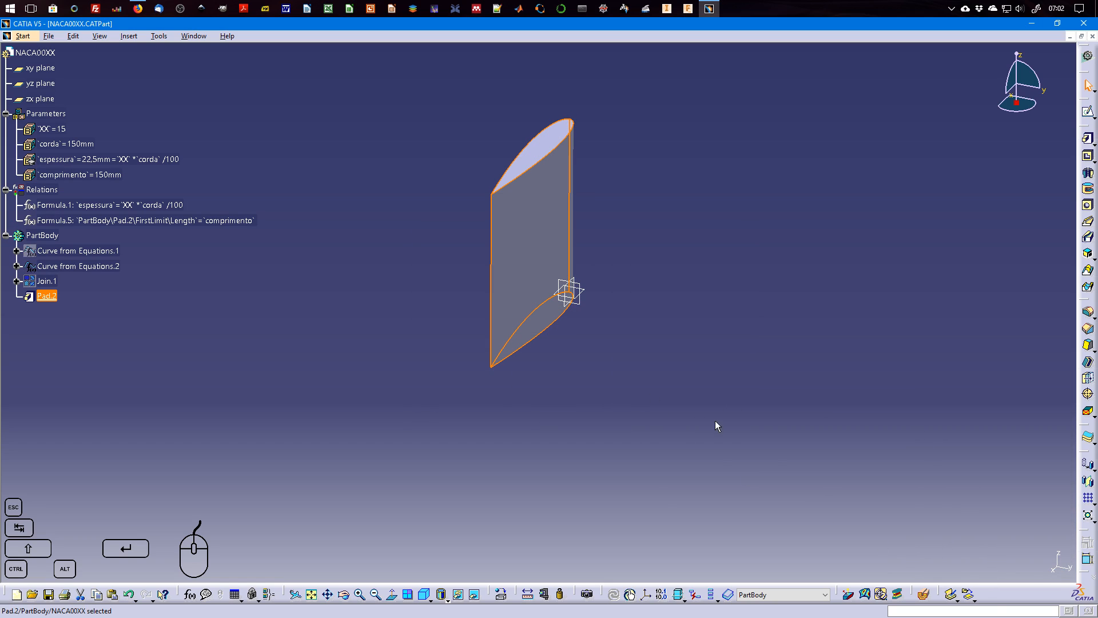
middle_drag(195, 272, 265, 339)
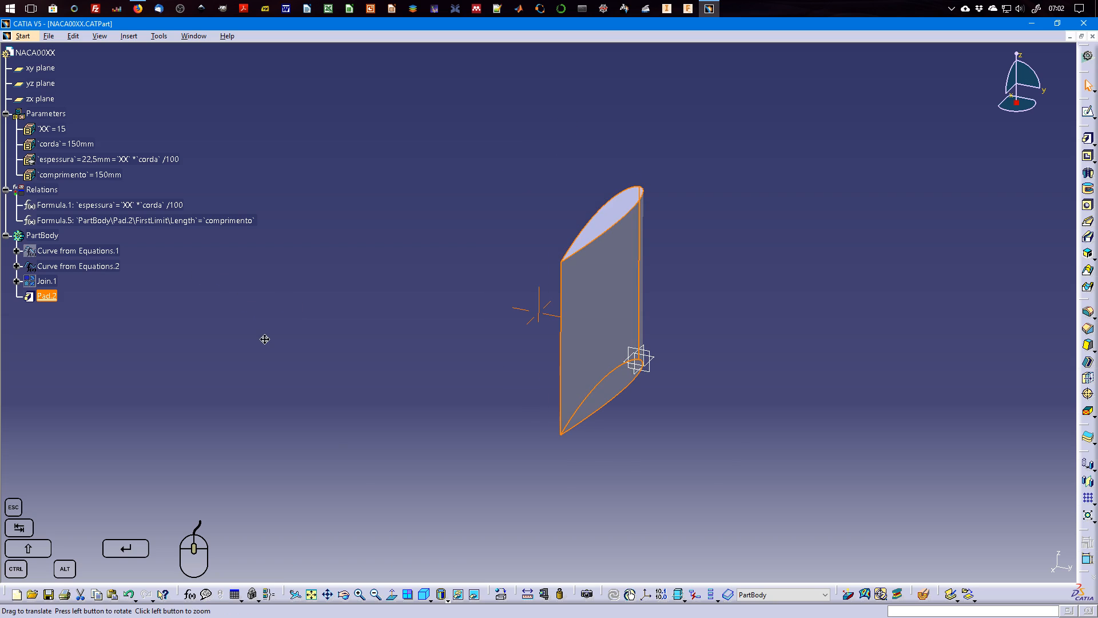
click(514, 297)
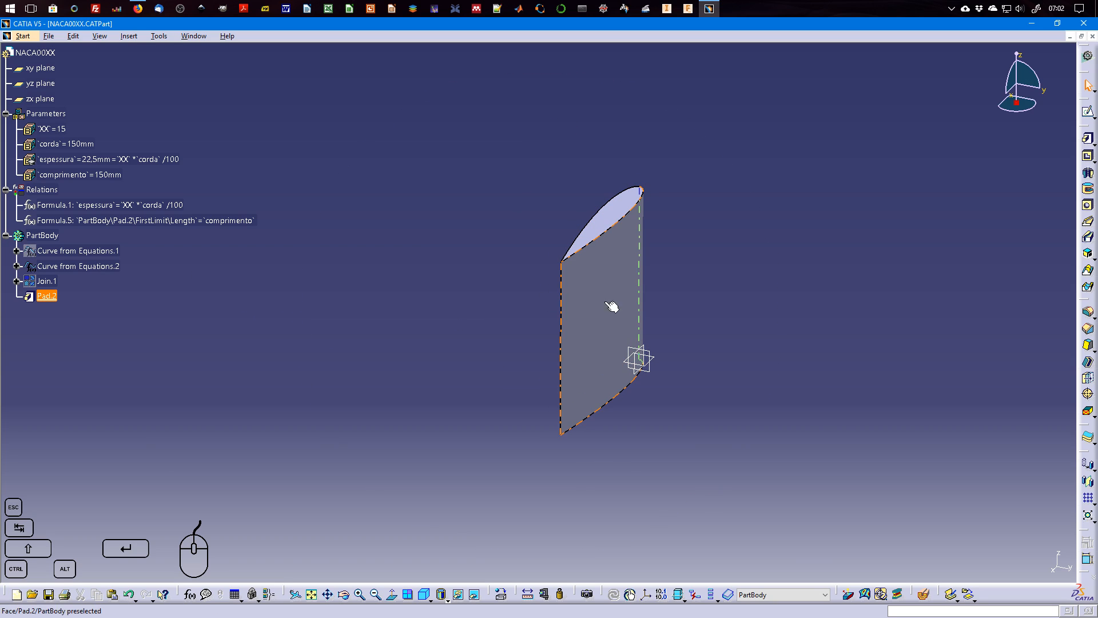
Set the XX parameter to 30 to test how the padded airfoil updates.
click(87, 179)
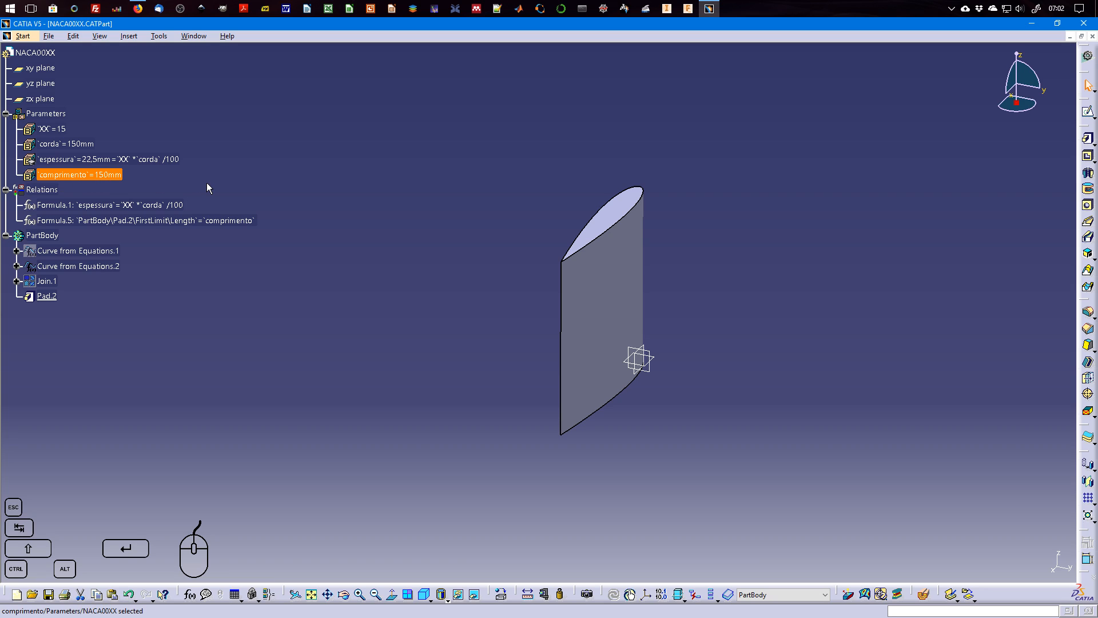
double_click(57, 130)
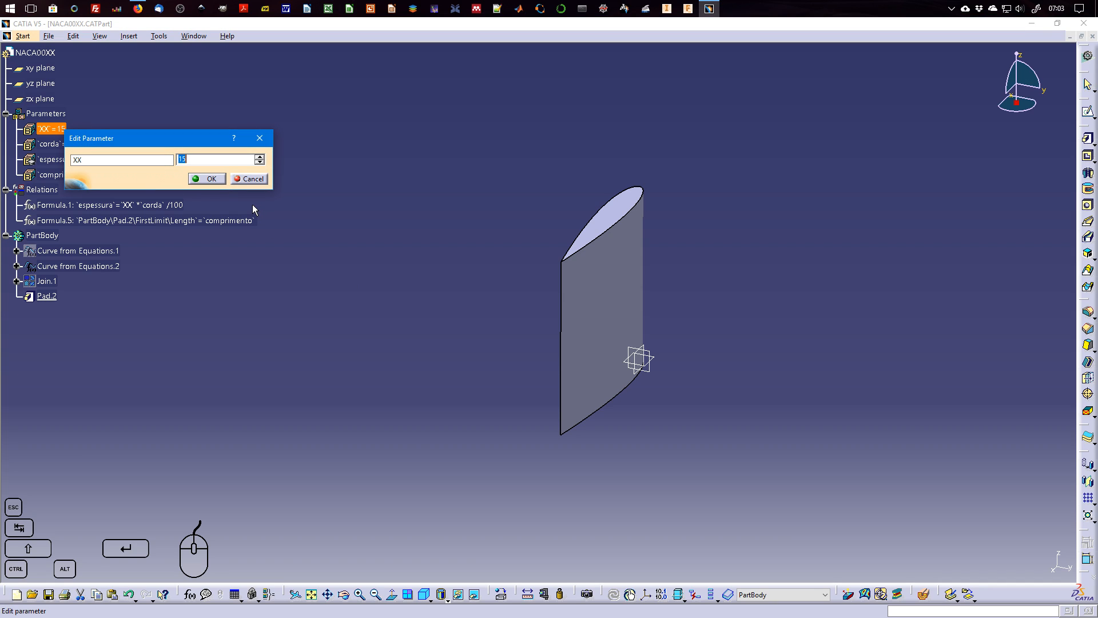
text(30)
key(Return)
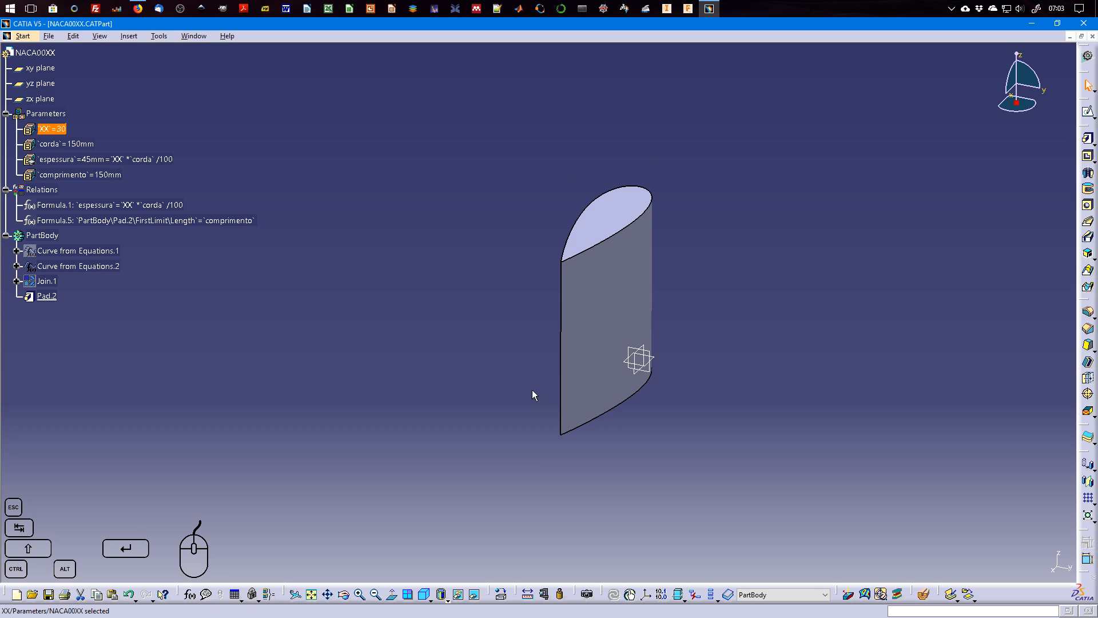
Set the XX parameter to 12.
double_click(51, 129)
text(12)
key(Return)
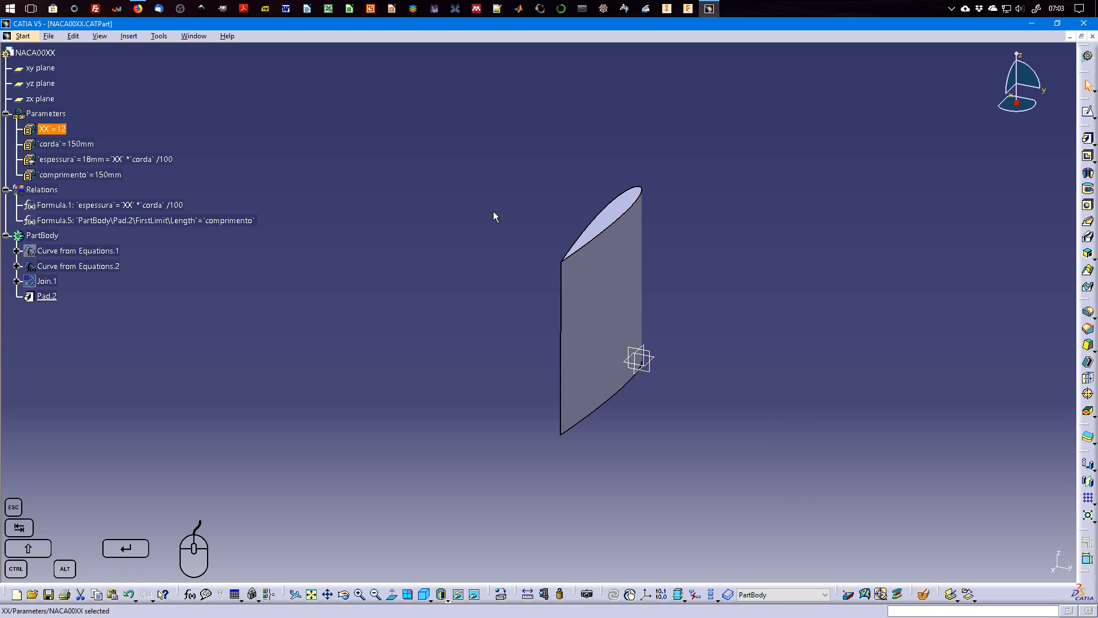
Set the corda parameter to 200 mm to test the airfoil's chord update.
double_click(86, 147)
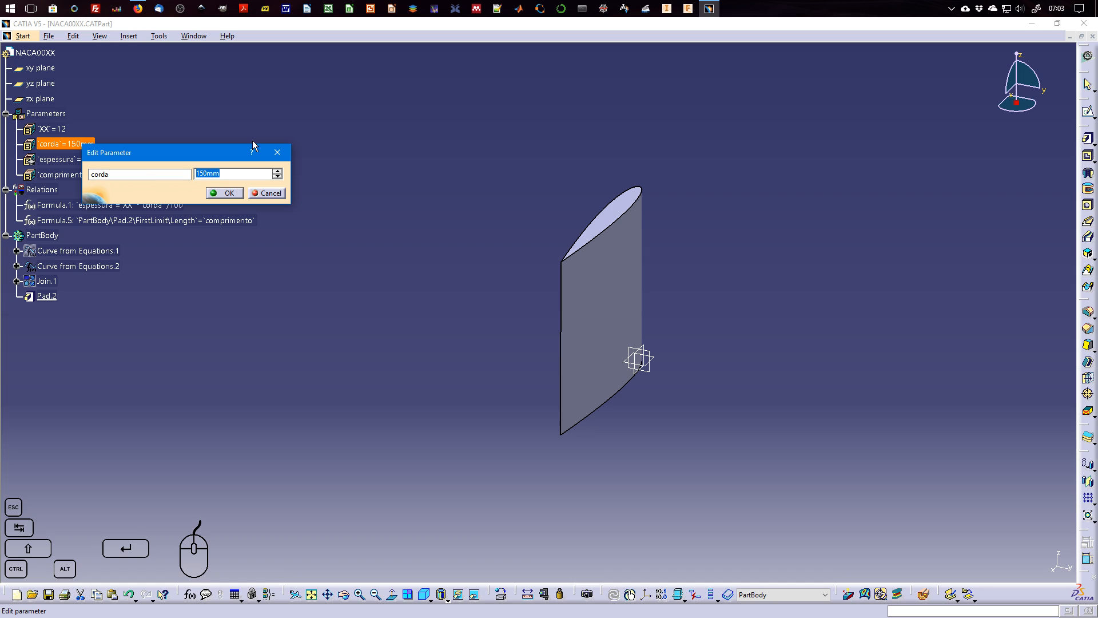
text(200)
key(Return)
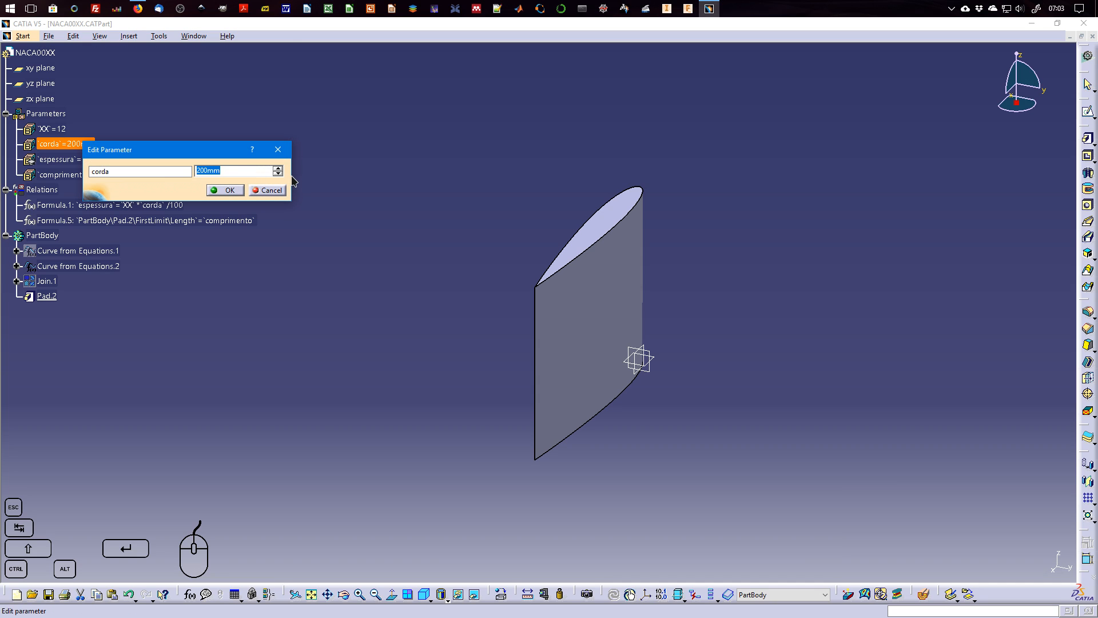
Set the corda parameter to 300 mm.
text(300)
key(Return)
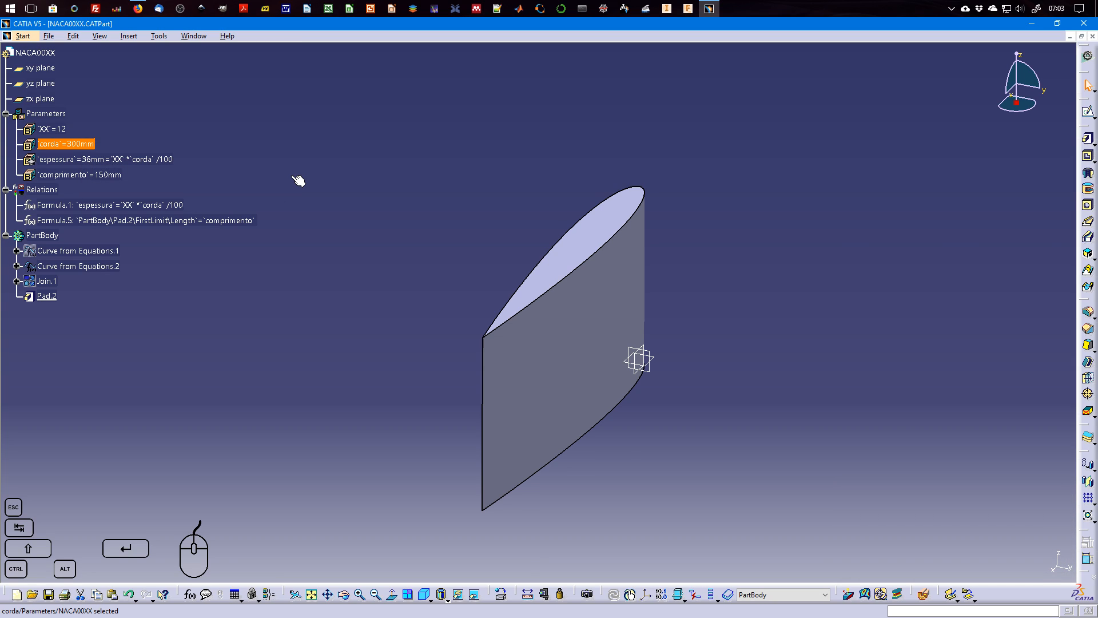
click(315, 287)
mouse_move(393, 368)
middle_down()
mouse_move(381, 316)
mouse_move(383, 366)
middle_up()
click(381, 316)
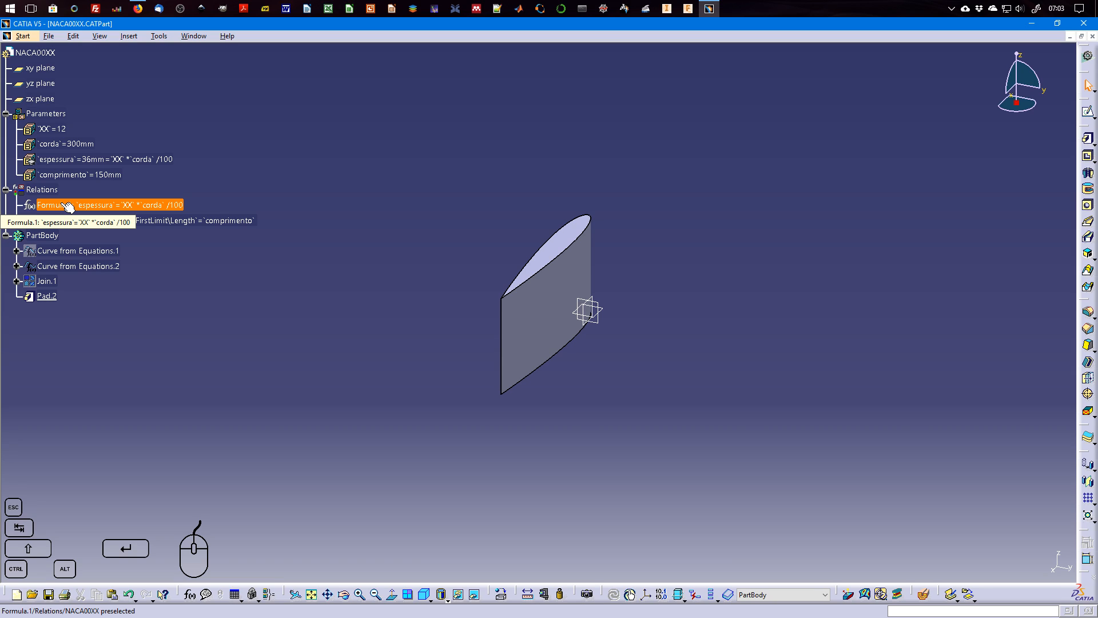
Hide Curve from Equations.2 in the PartBody and leave Join.1 as it is.
right_click(100, 267)
click(146, 304)
right_click(43, 279)
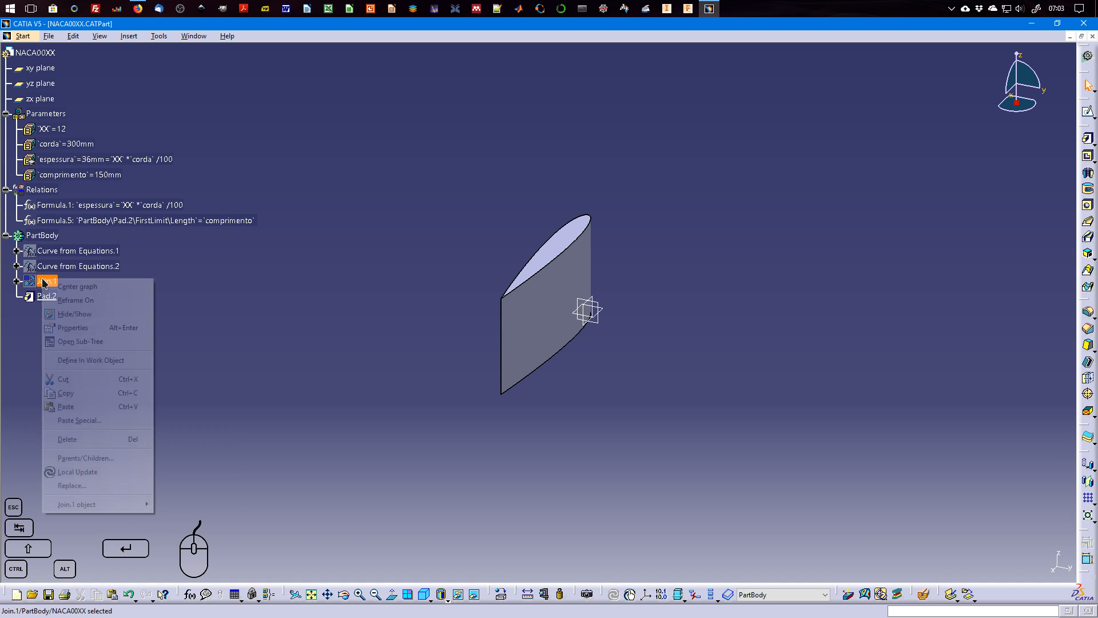
click(214, 258)
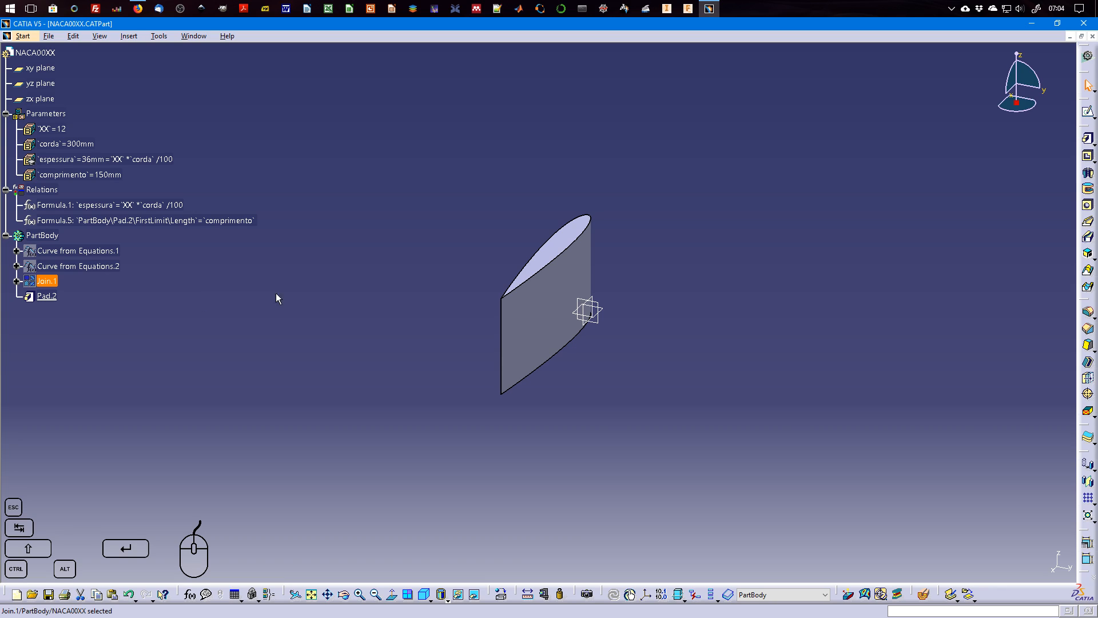
Hide the xy, yz and zx reference planes together.
drag(623, 339, 561, 283)
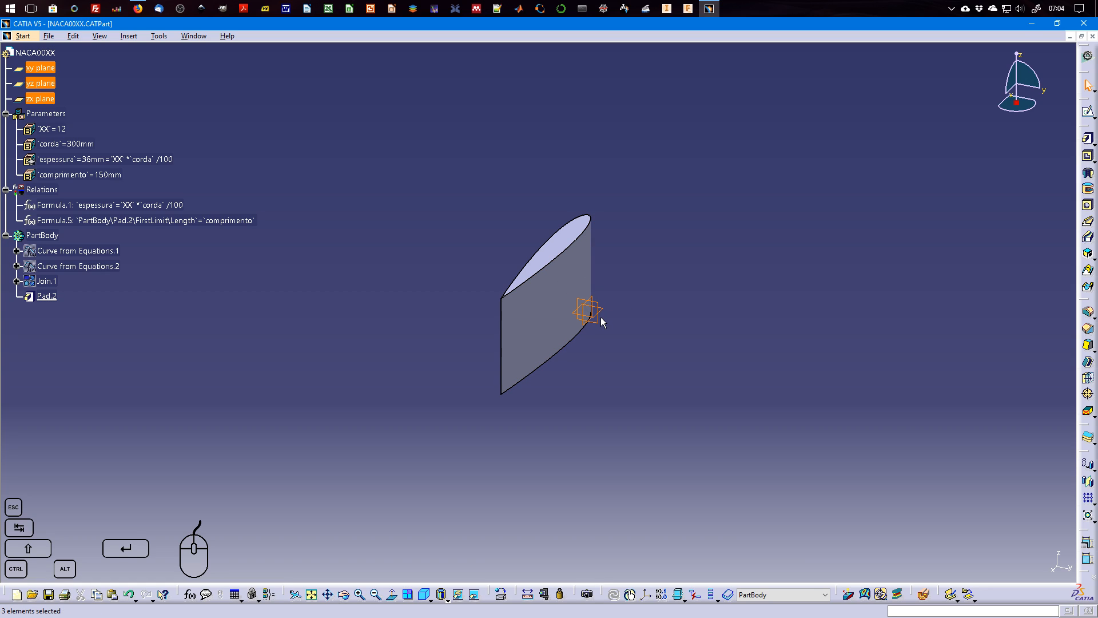
right_click(598, 316)
click(632, 354)
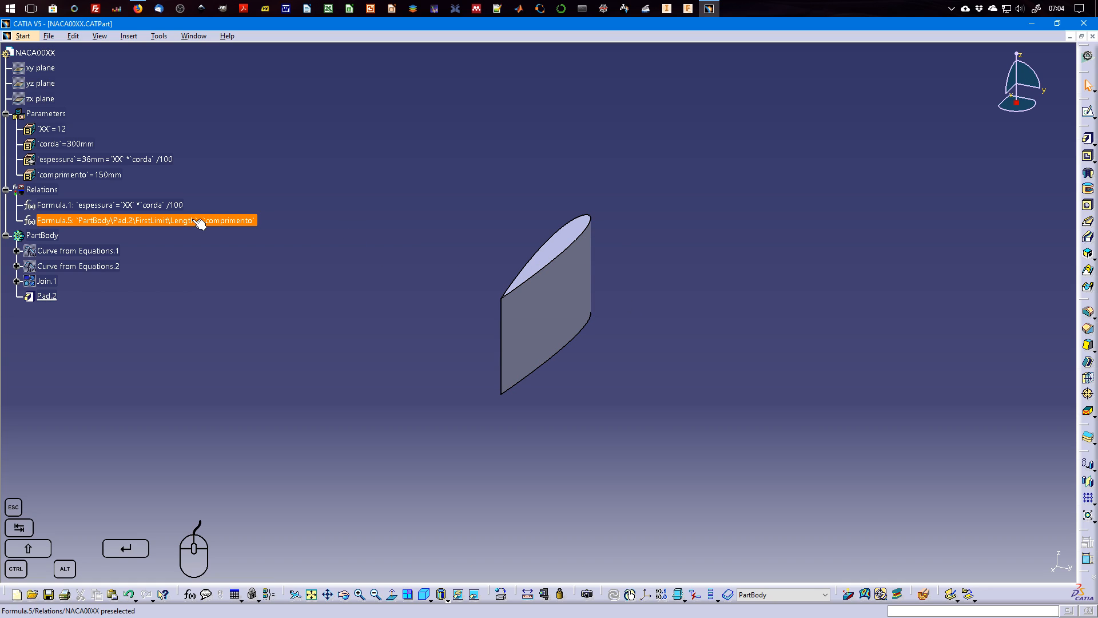
drag(408, 151, 718, 459)
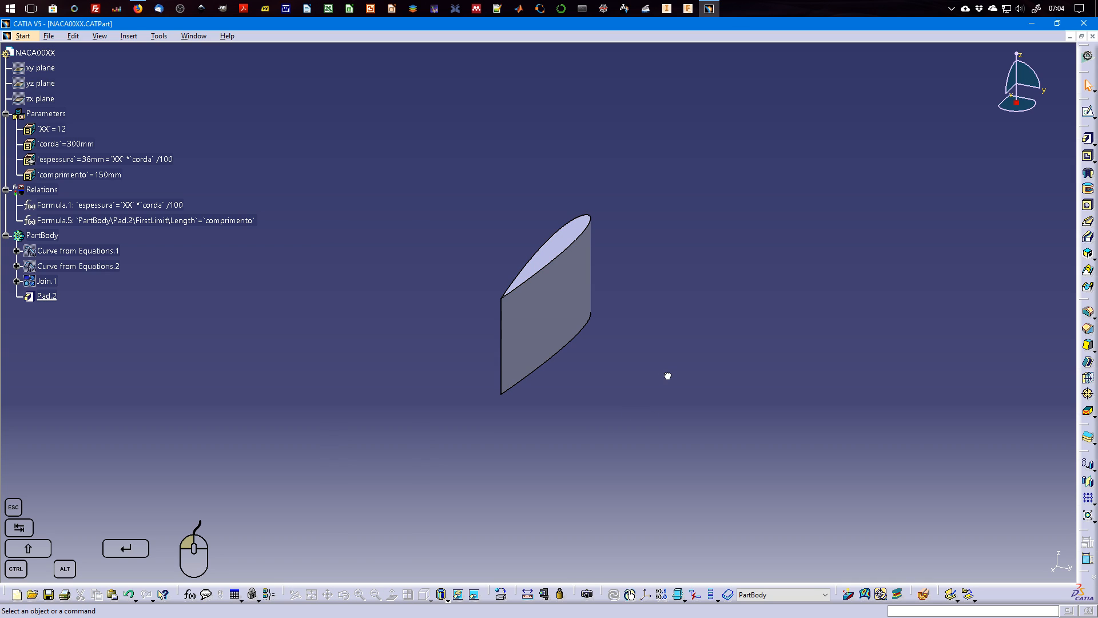